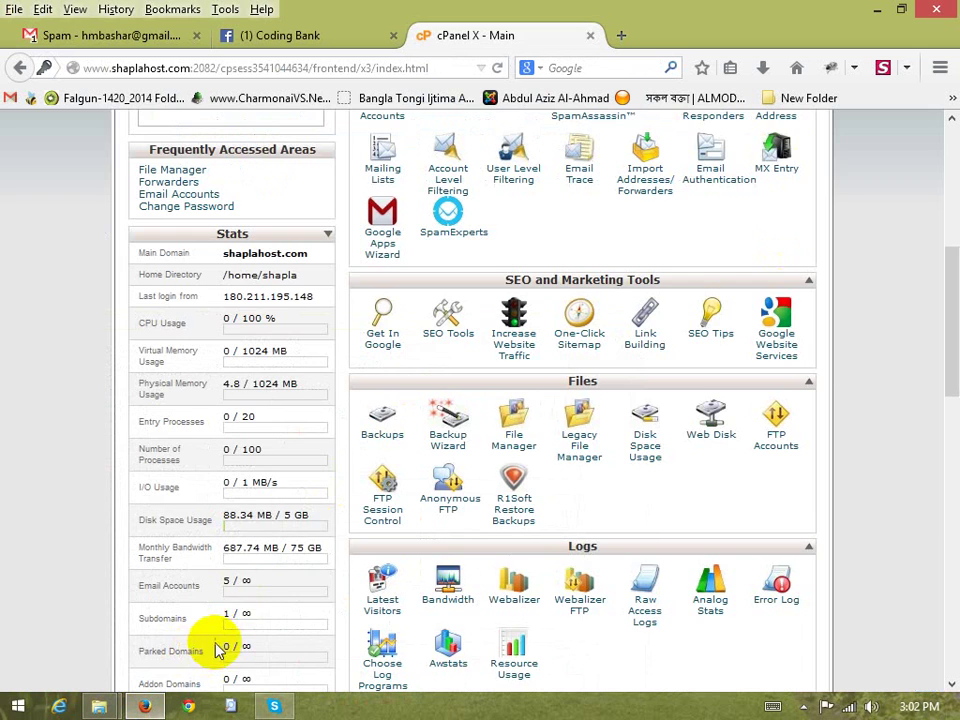
# Scroll through the remaining cPanel home page tools, then open a new empty Firefox tab
pyautogui.scroll(5, 322, 393)
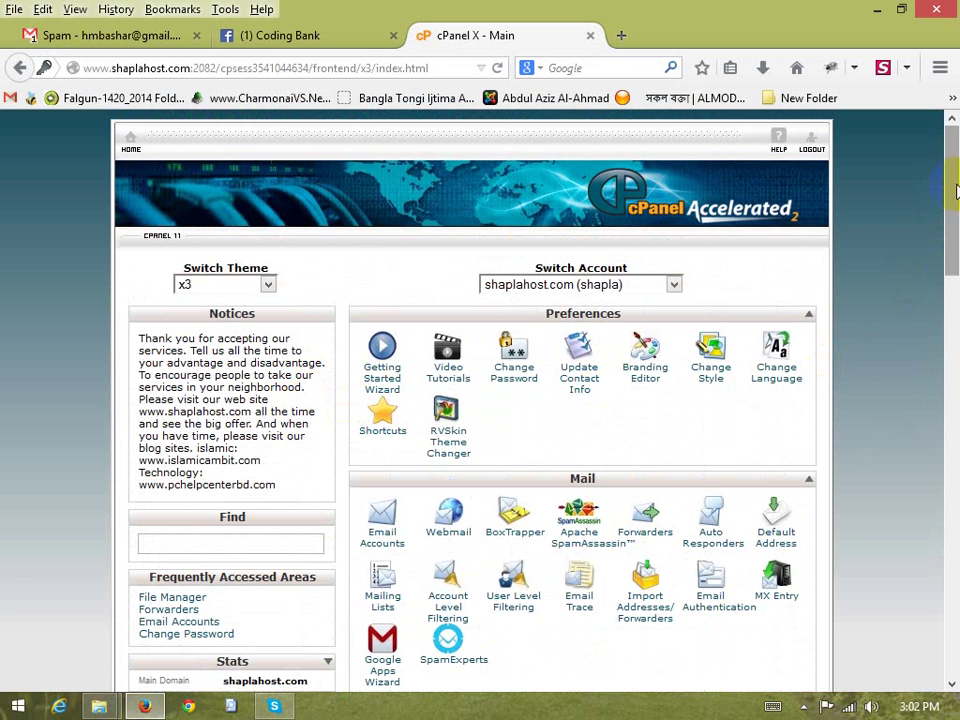
pyautogui.moveTo(951, 190); pyautogui.dragTo(932, 257)
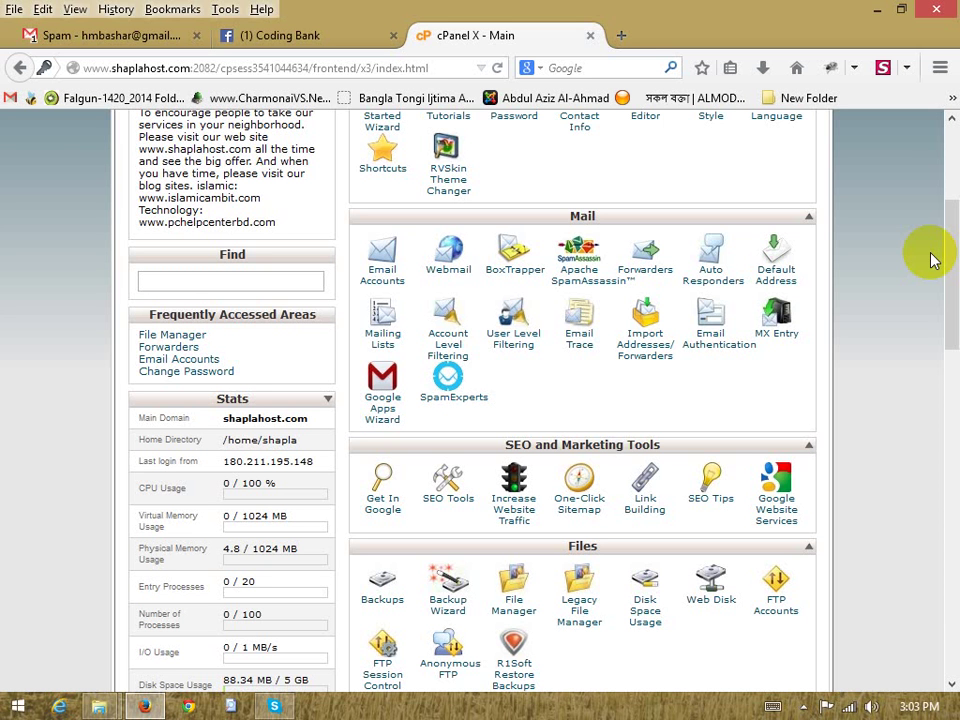
pyautogui.scroll(5, 932, 264)
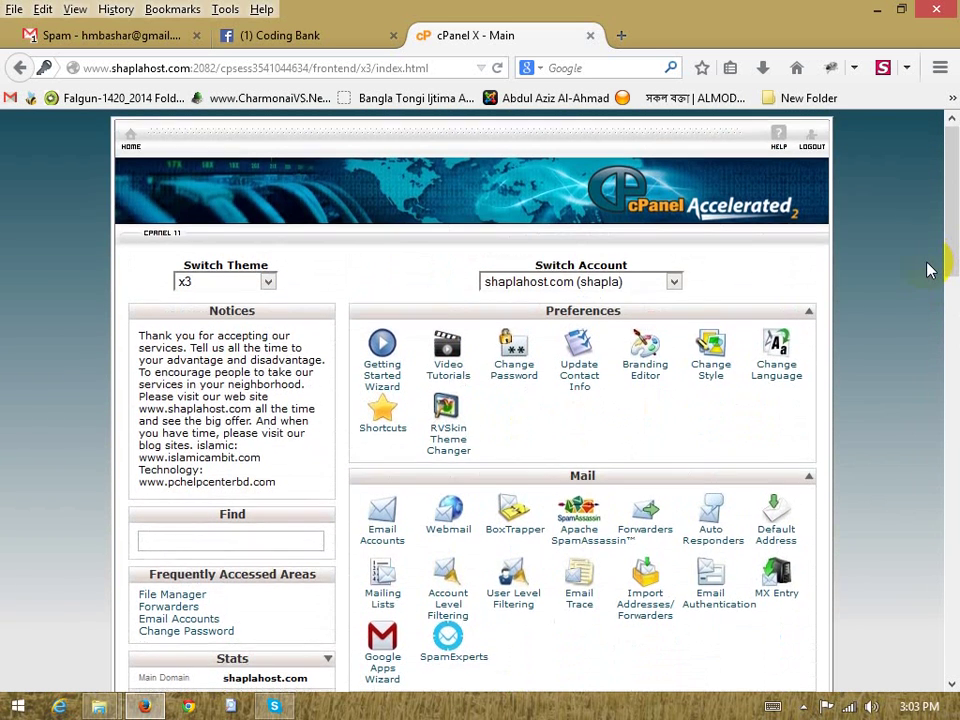
pyautogui.scroll(-4, 930, 268)
pyautogui.scroll(2, 920, 264)
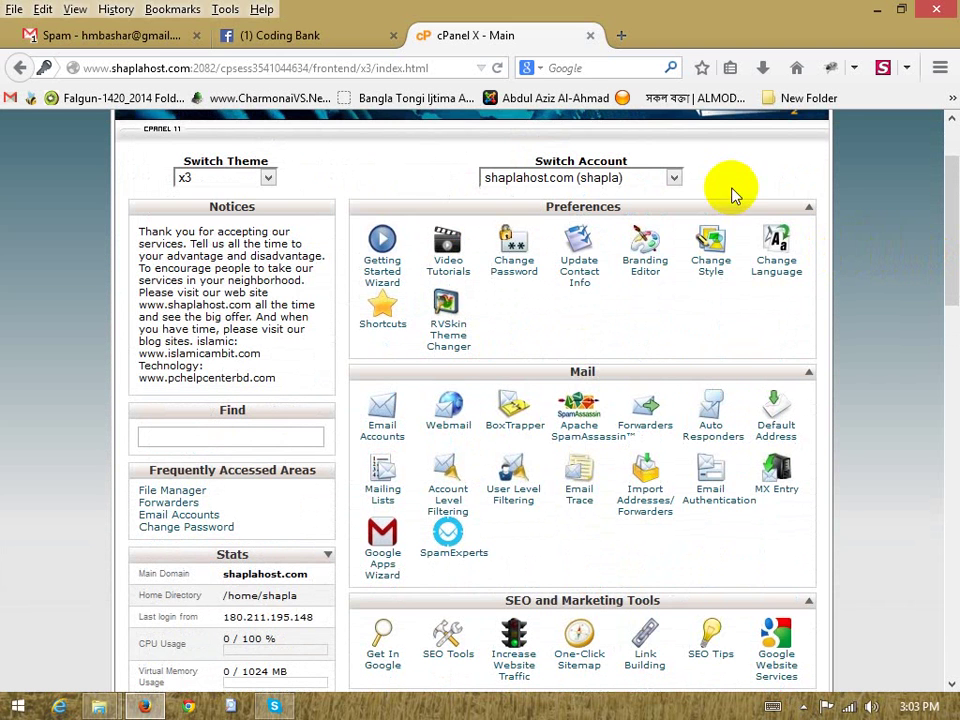
pyautogui.click(630, 40)
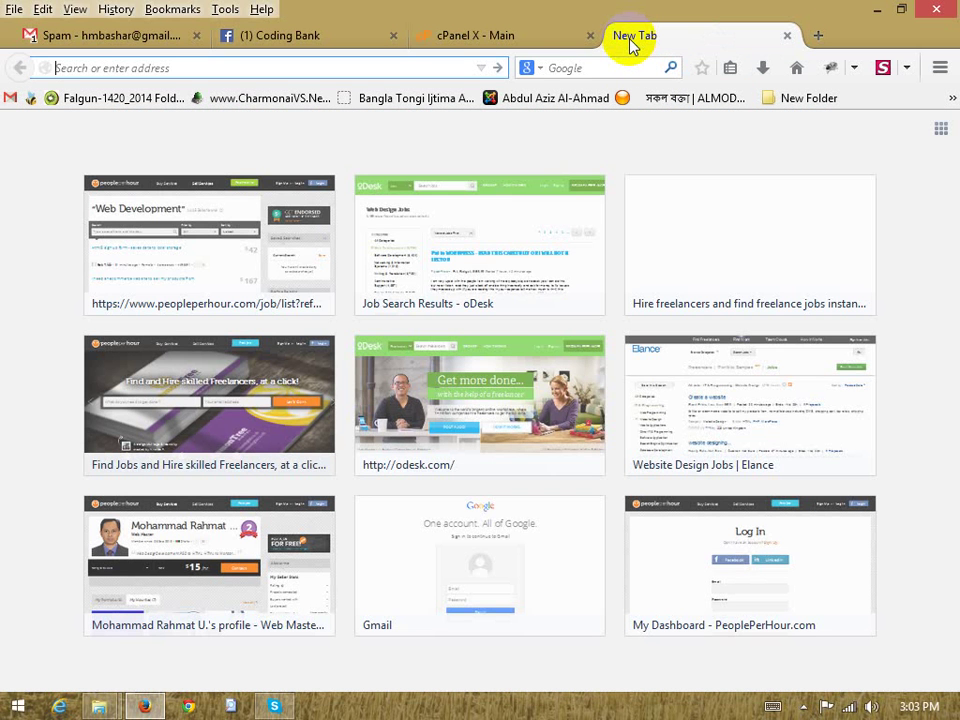
pyautogui.write('www.')
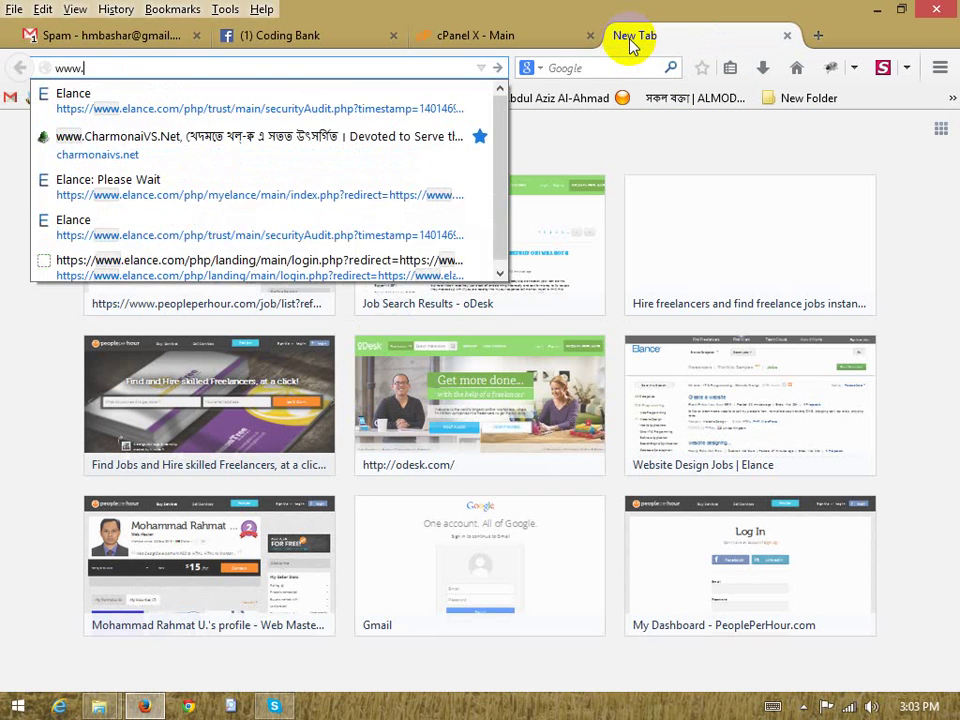
pyautogui.write('pchelpcenterbd.com/')
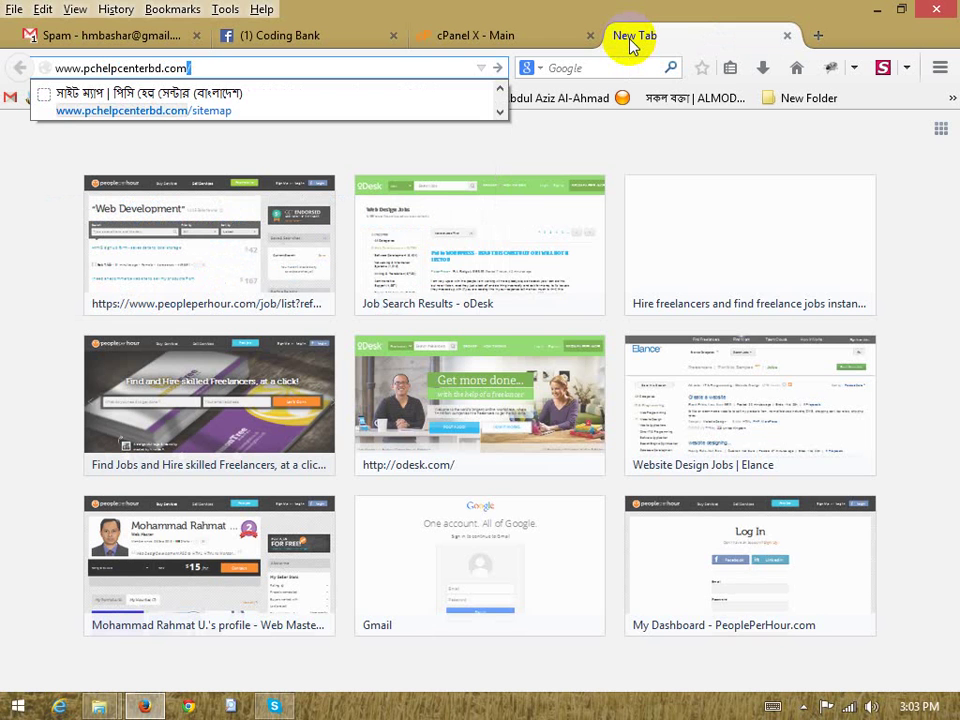
pyautogui.press('BackSpace')
pyautogui.write(':')
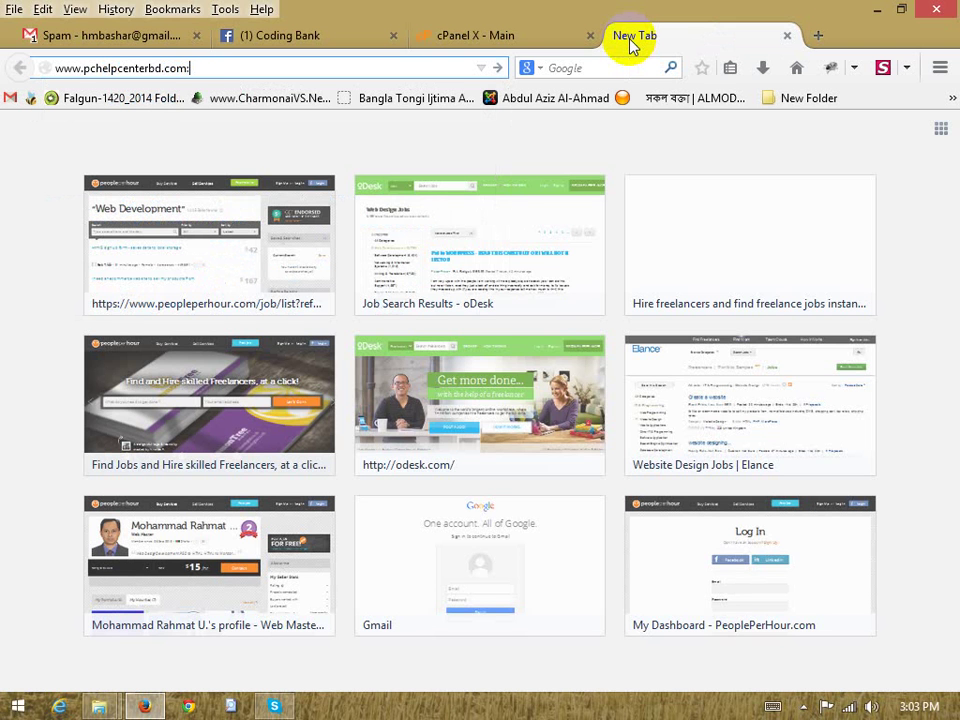
pyautogui.write('2082')
pyautogui.press('Return')
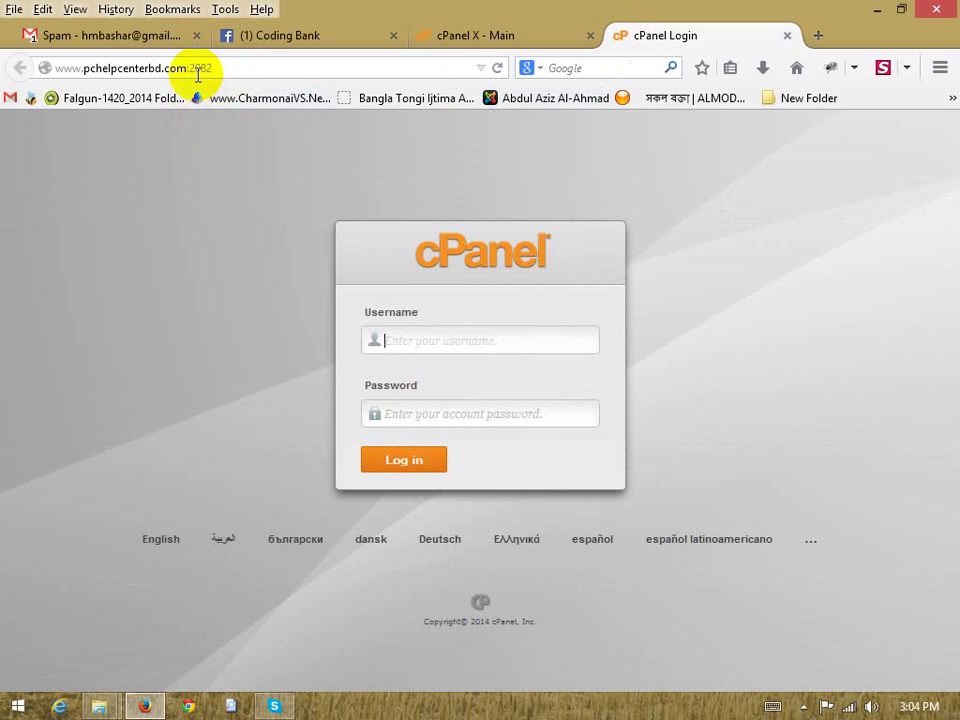
pyautogui.moveTo(212, 68); pyautogui.dragTo(186, 73)
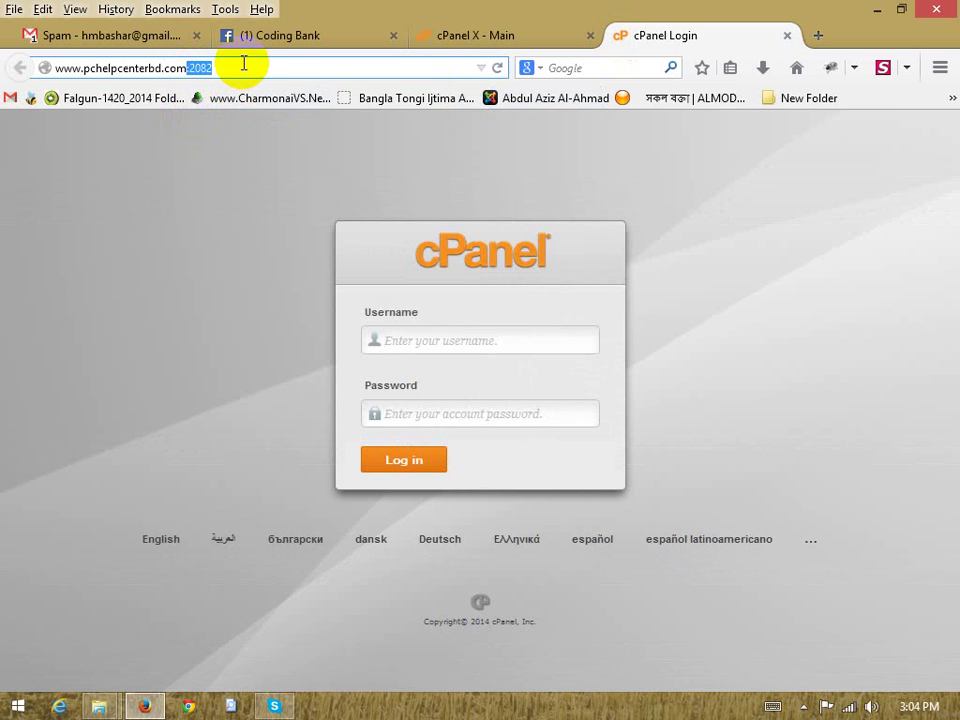
# Replace port 2082 with /cpanel in the address, load it, and return to the cPanel X Main tab
pyautogui.write('/')
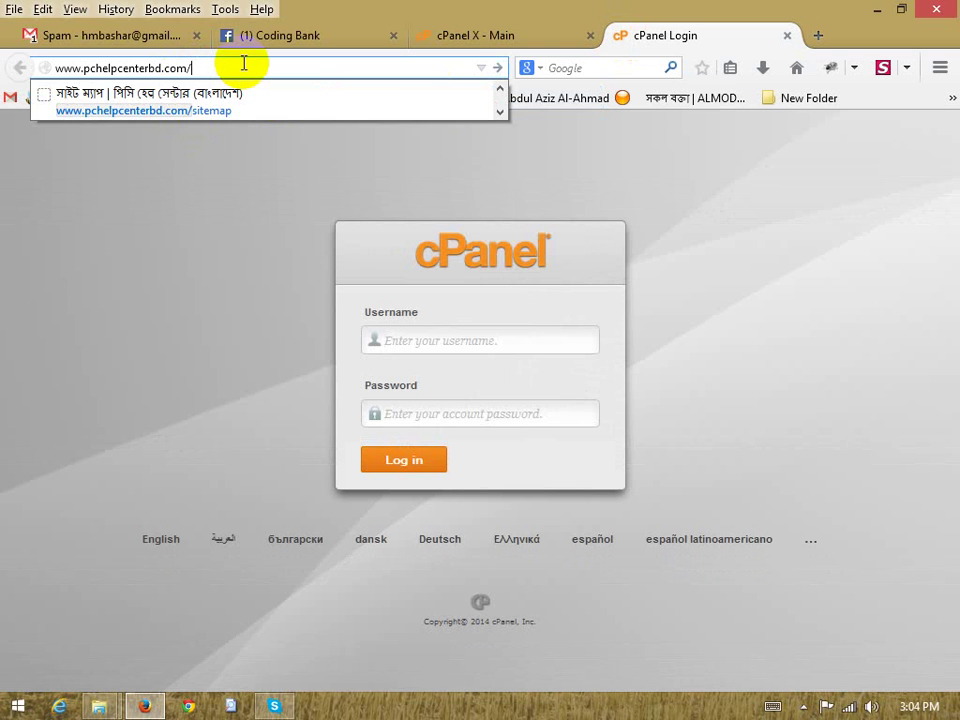
pyautogui.write('cp')
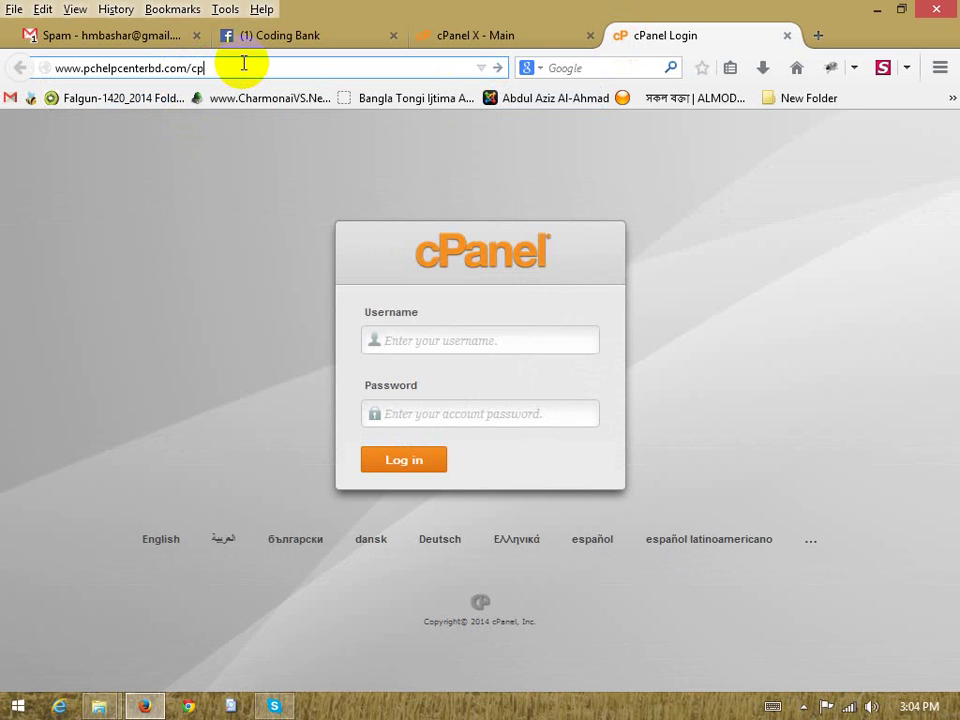
pyautogui.write('anel')
pyautogui.press('Return')
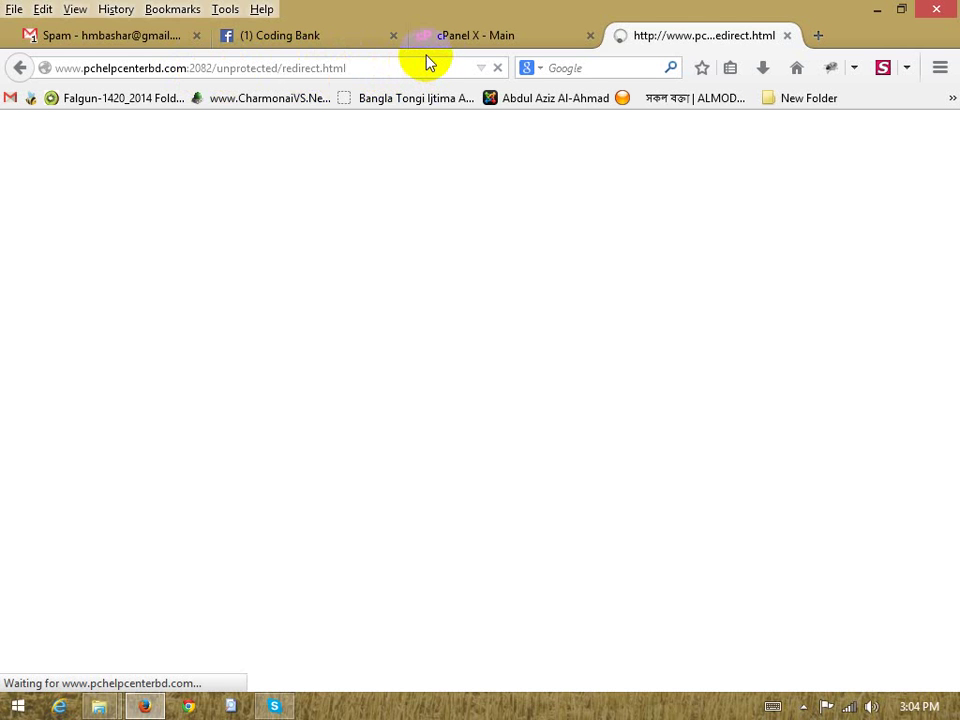
pyautogui.click(446, 40)
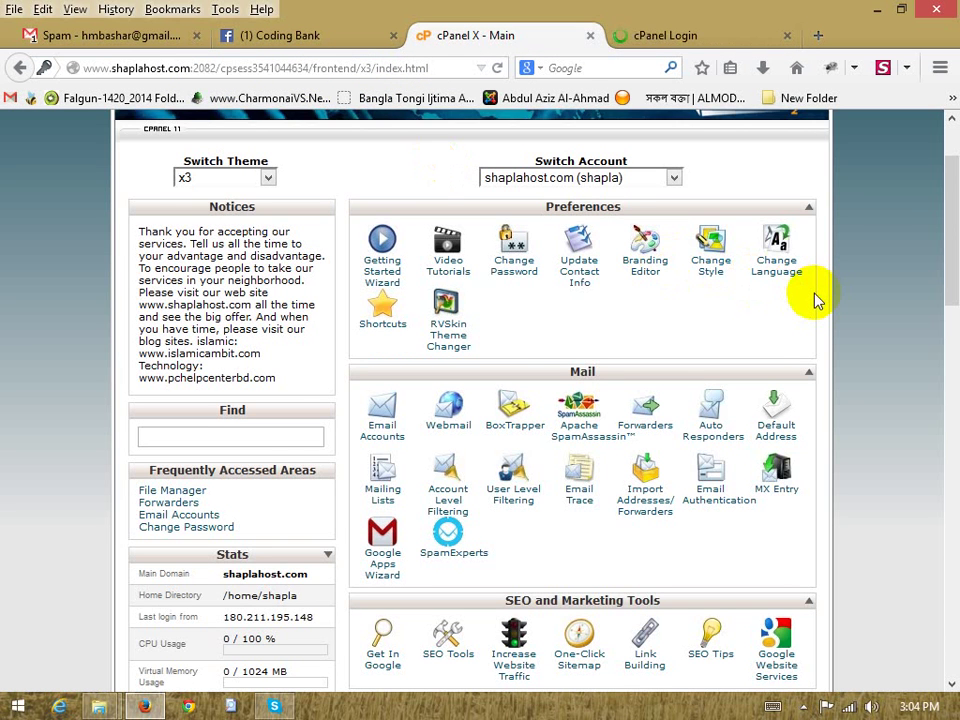
pyautogui.scroll(-2, 814, 300)
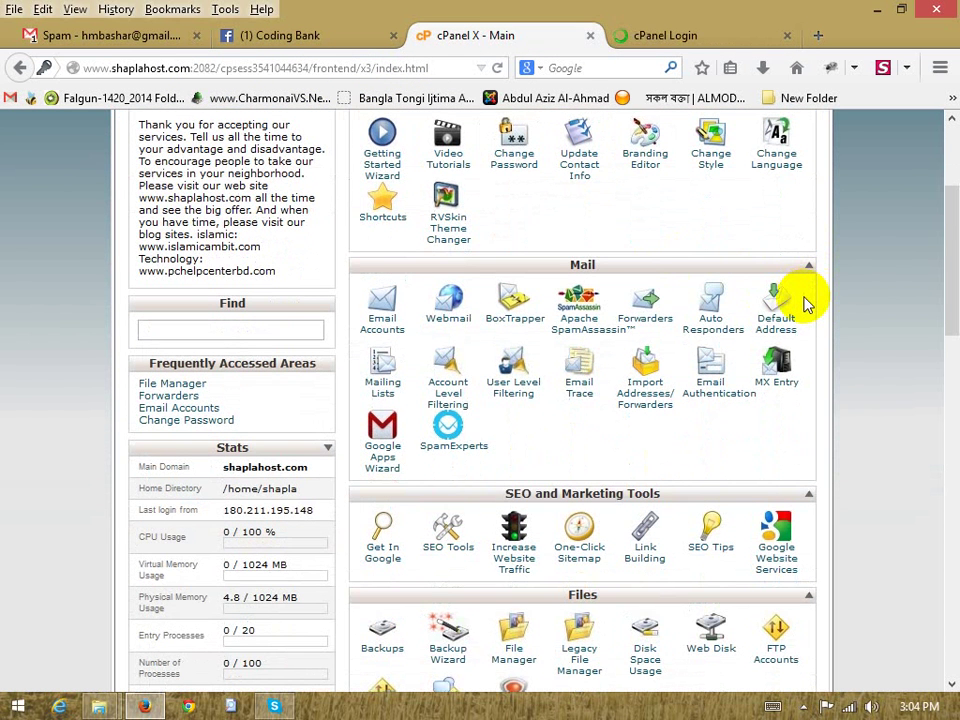
pyautogui.scroll(4, 836, 303)
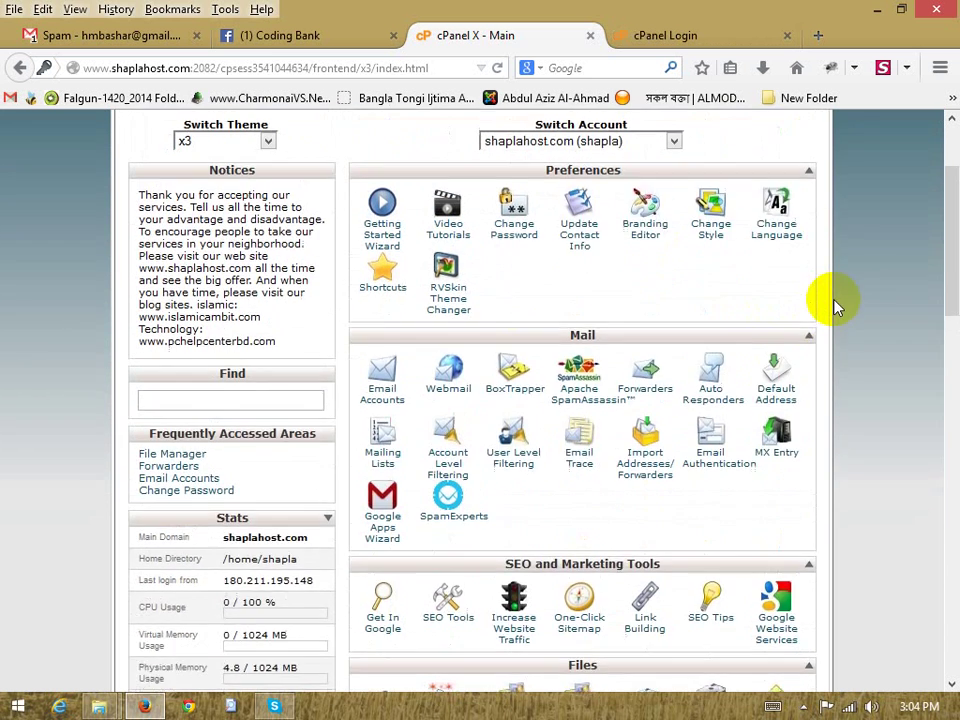
pyautogui.scroll(-2, 826, 302)
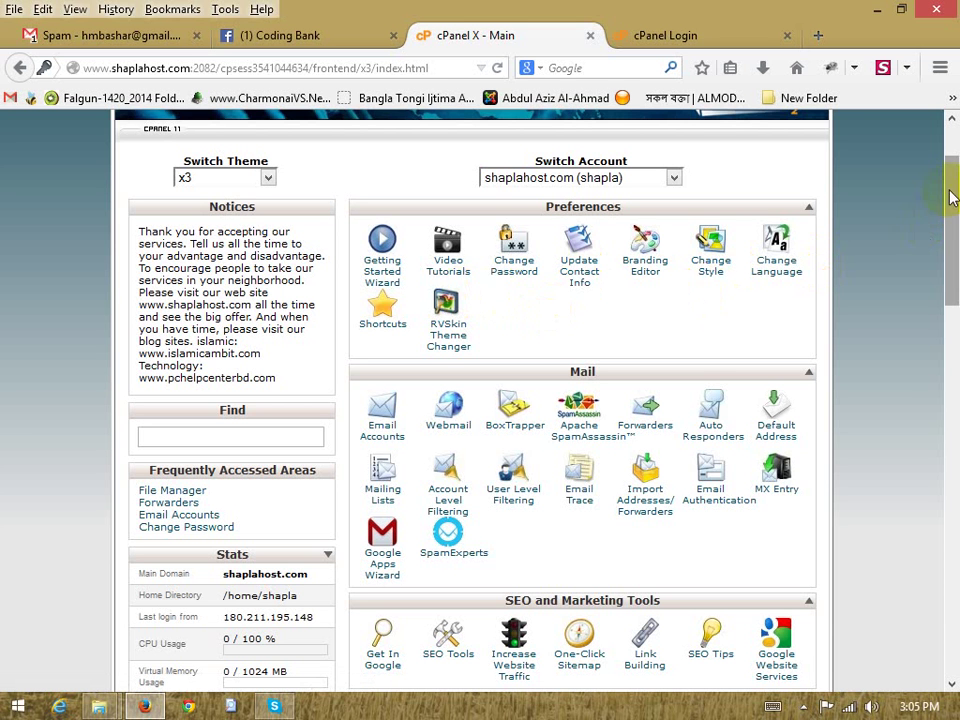
pyautogui.moveTo(951, 197)
pyautogui.mouseDown()
pyautogui.moveTo(955, 593)
pyautogui.moveTo(955, 172)
pyautogui.mouseUp()
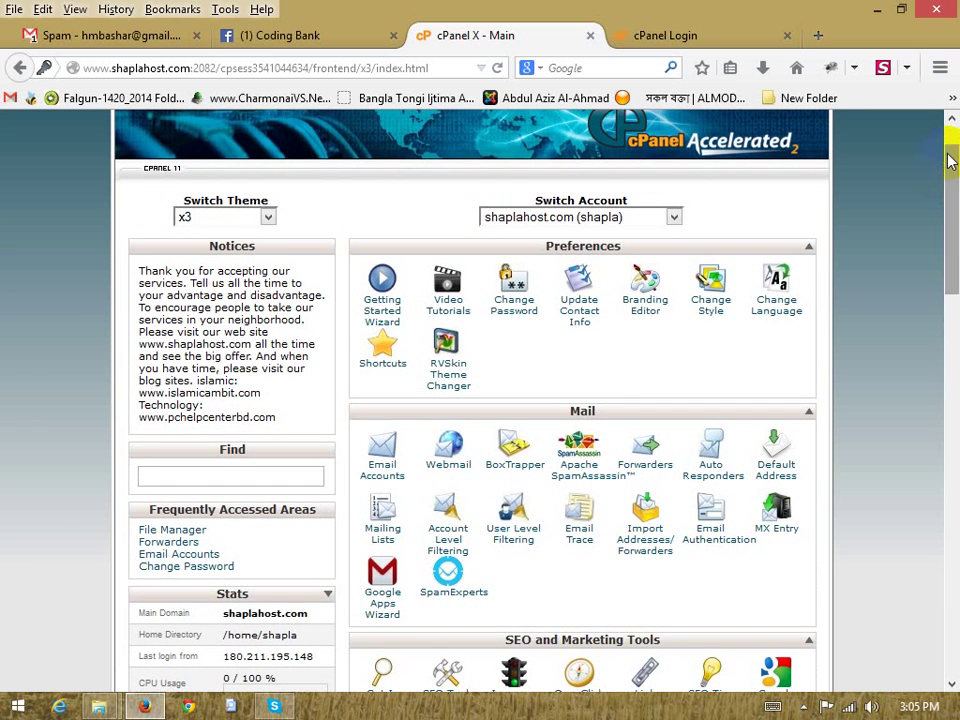
pyautogui.moveTo(954, 161); pyautogui.dragTo(951, 120)
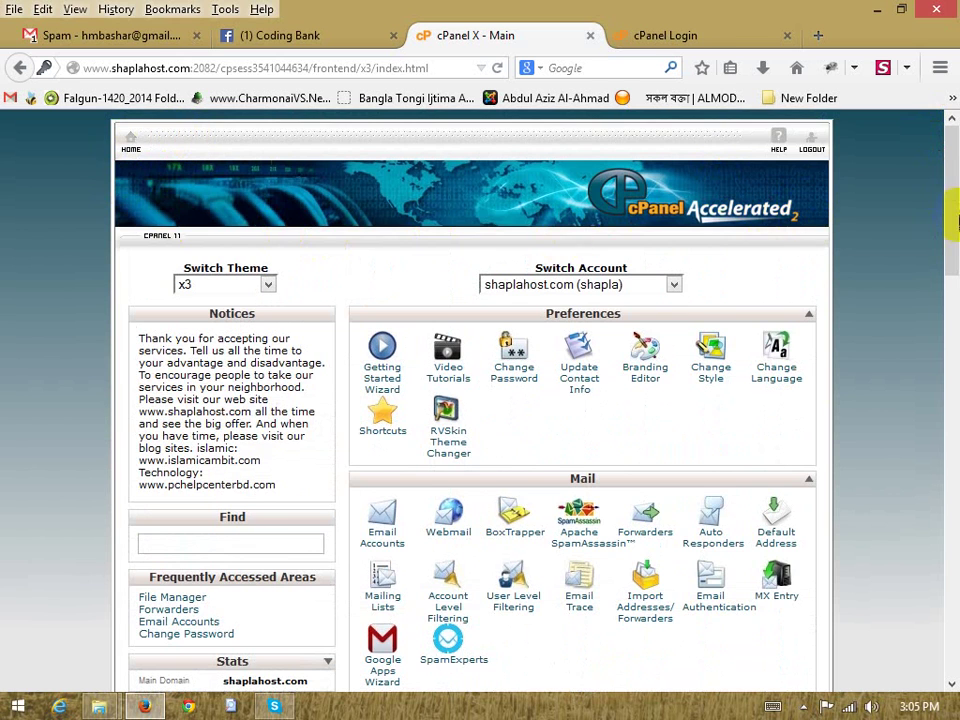
pyautogui.moveTo(950, 214); pyautogui.dragTo(955, 145)
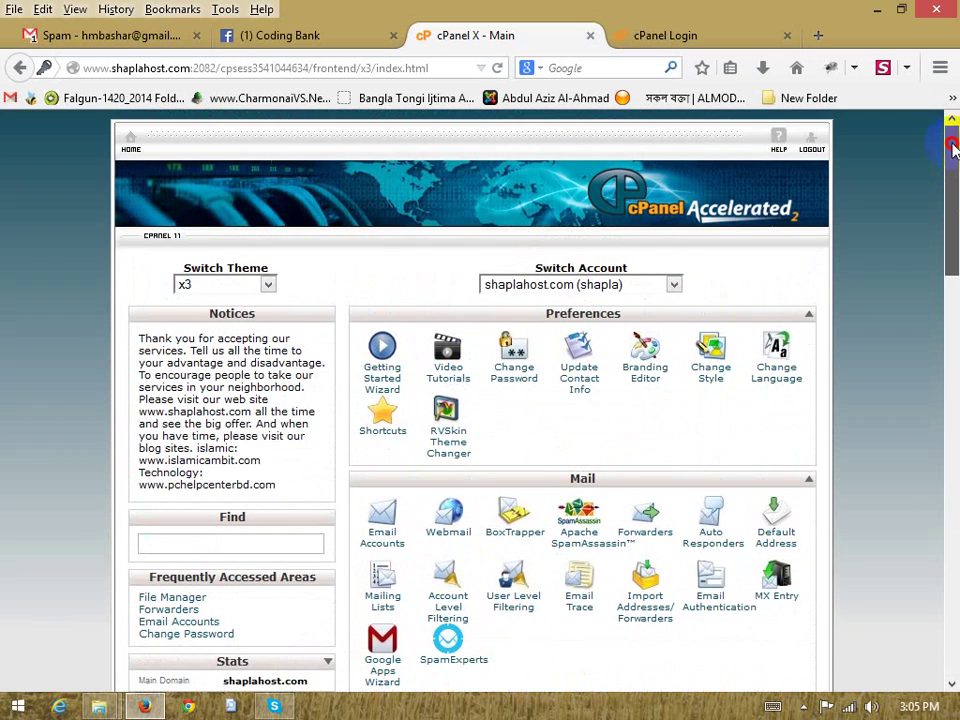
pyautogui.scroll(-2, 660, 505)
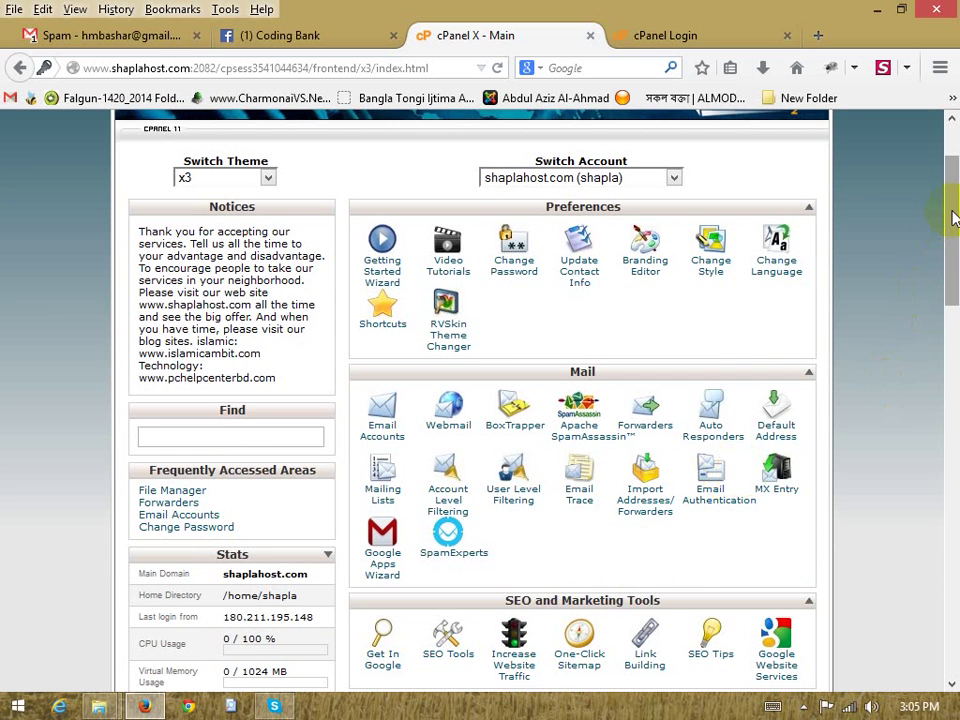
pyautogui.moveTo(958, 214); pyautogui.dragTo(952, 167)
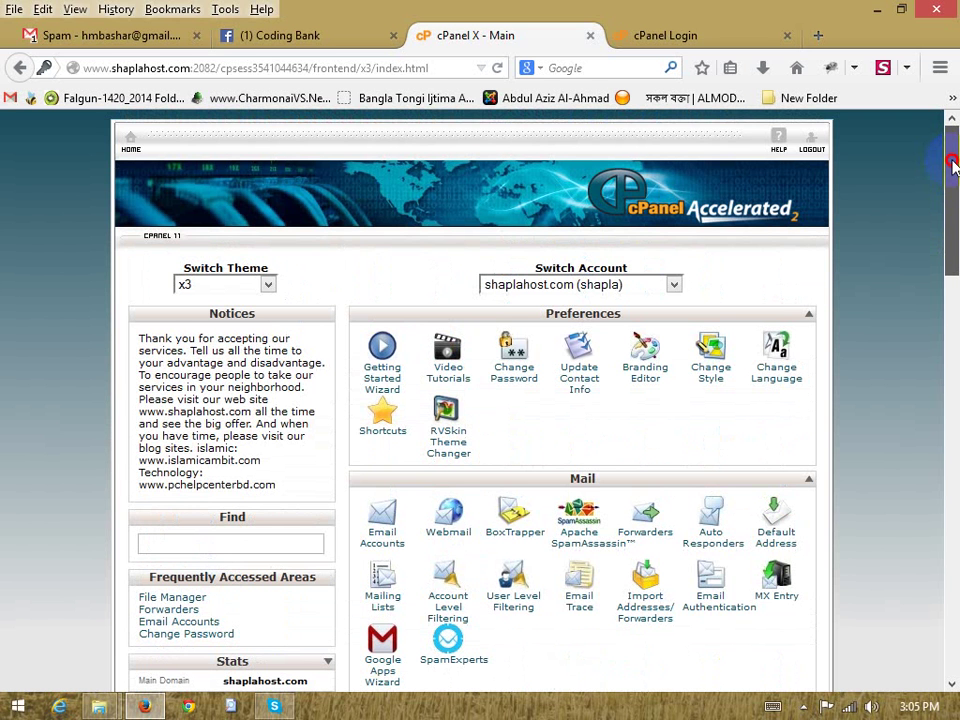
pyautogui.moveTo(951, 171); pyautogui.dragTo(952, 195)
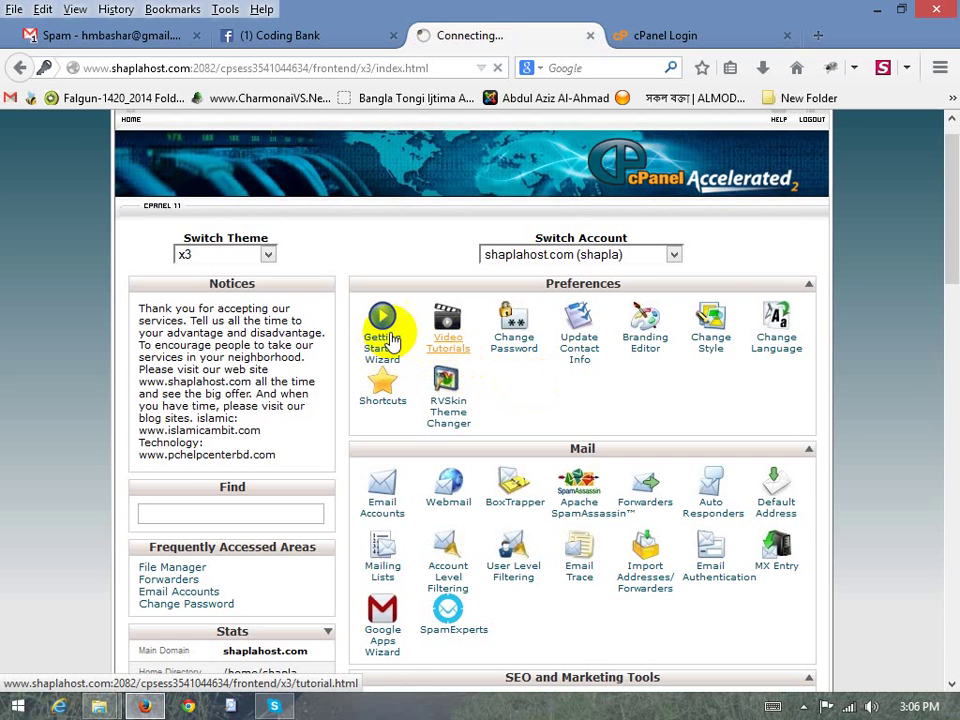
# Close the extra cPanel Login tab and check the interface language list, keeping English
pyautogui.click(788, 37)
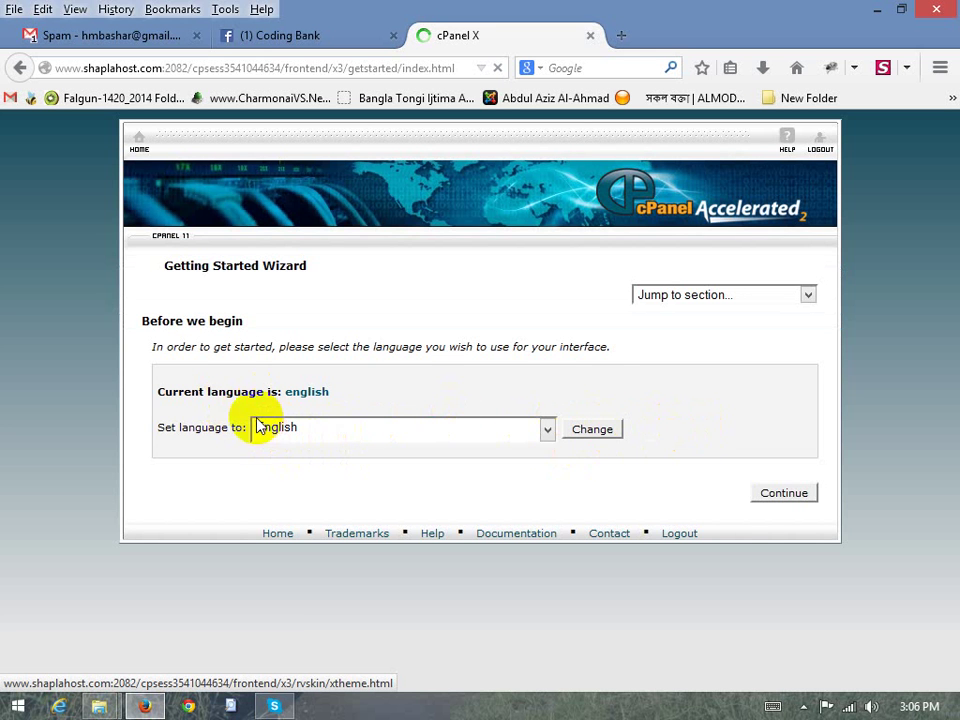
pyautogui.click(395, 437)
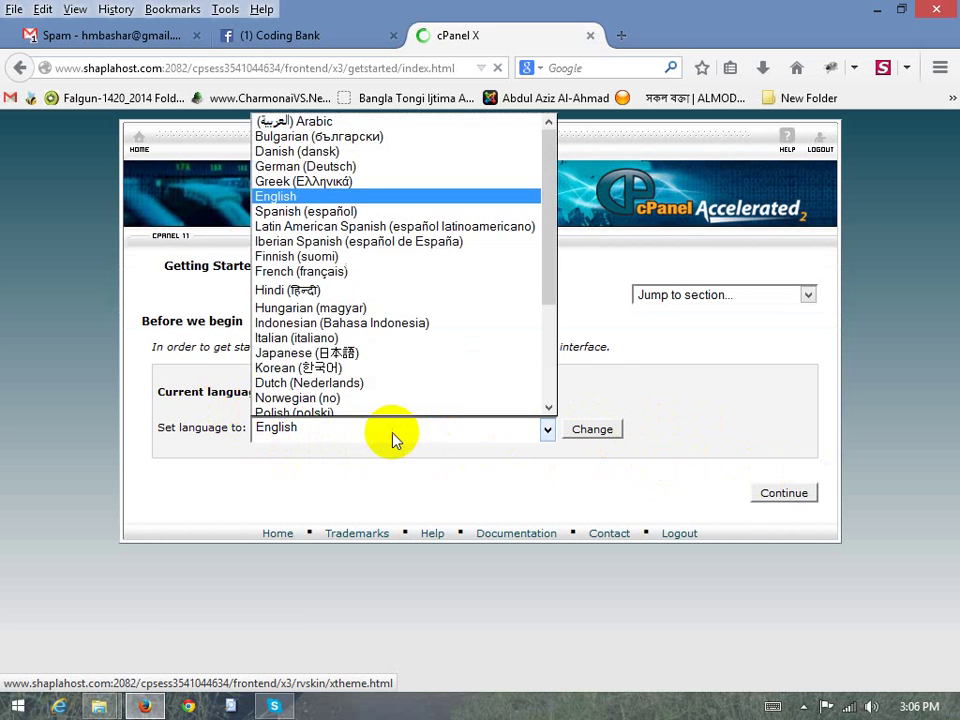
pyautogui.click(394, 437)
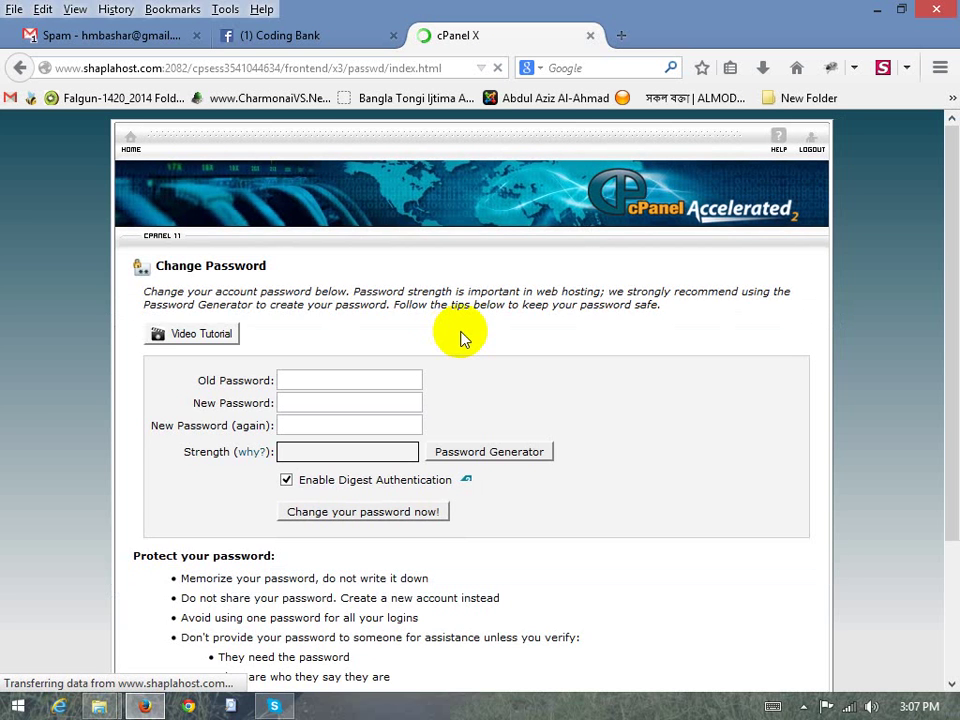
# Look over the old and new password fields without entering anything
pyautogui.scroll(-2, 420, 346)
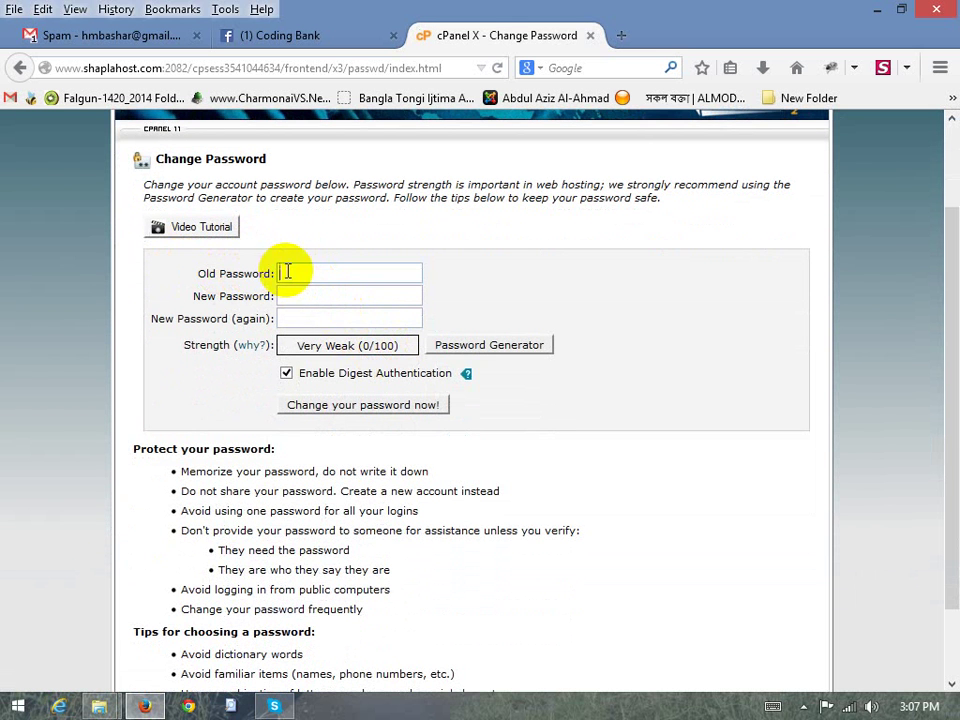
pyautogui.click(349, 278)
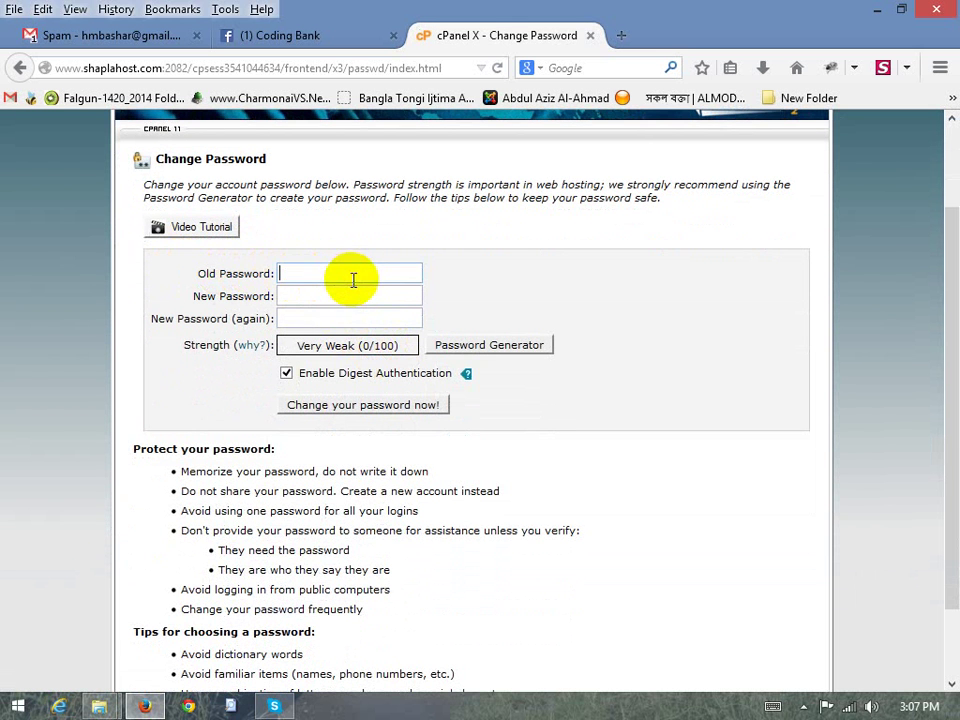
pyautogui.click(335, 316)
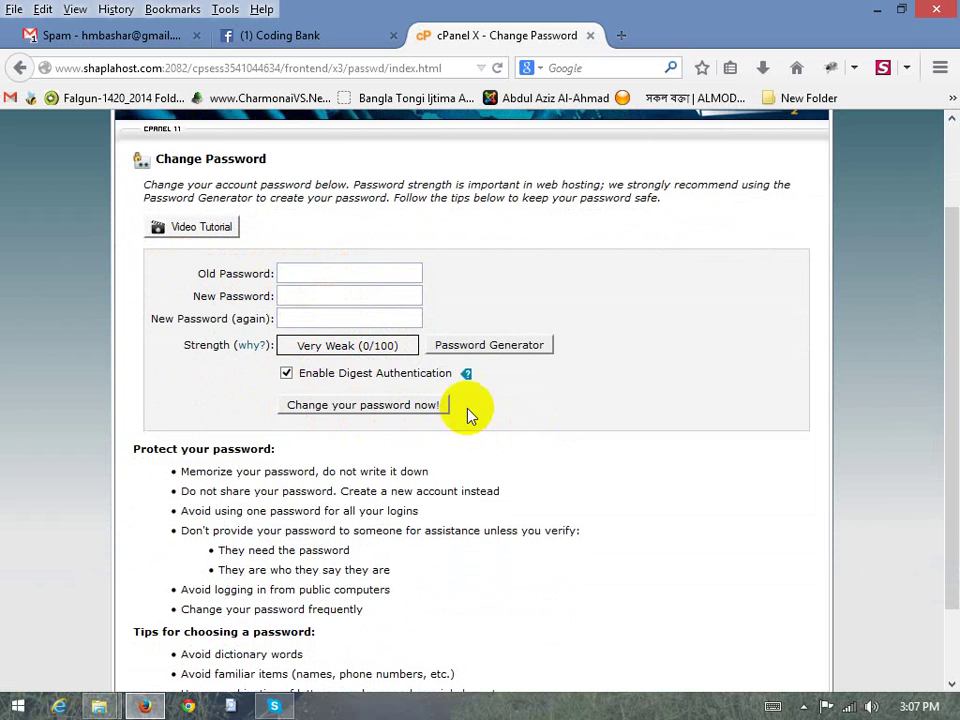
pyautogui.scroll(-2, 521, 435)
pyautogui.scroll(4, 510, 428)
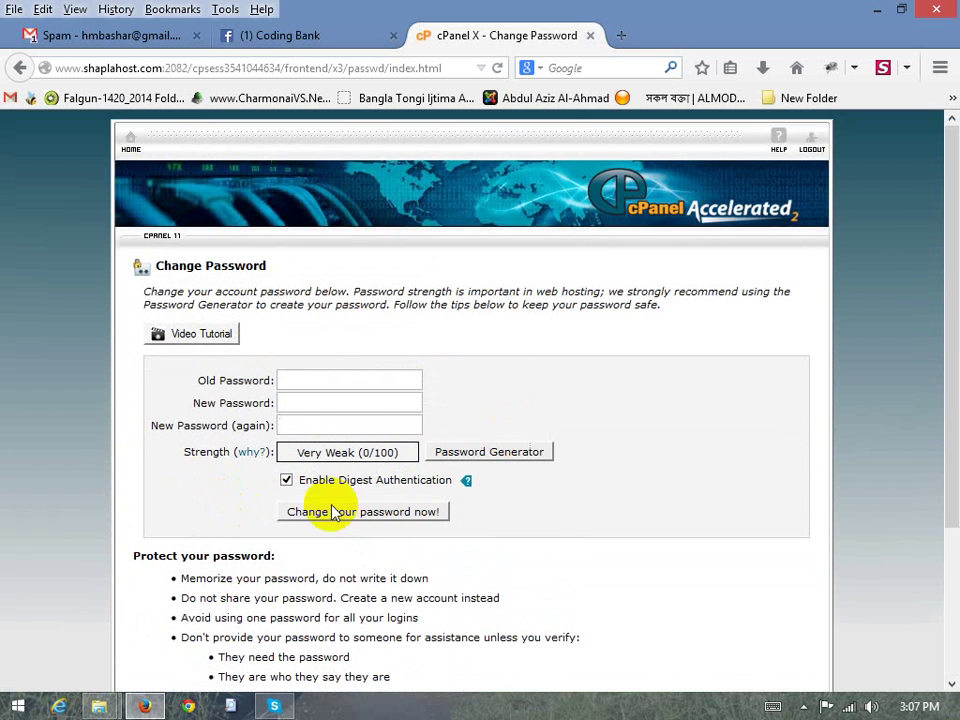
# Go back to the cPanel home page and open Contact Information & Preferences
pyautogui.click(130, 137)
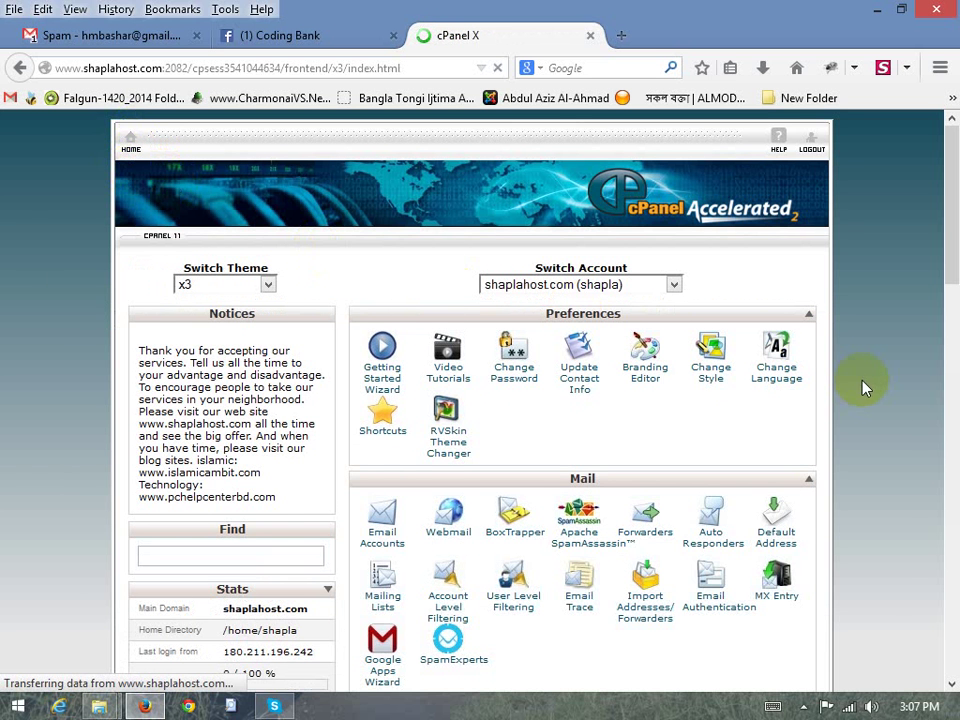
pyautogui.scroll(-4, 865, 388)
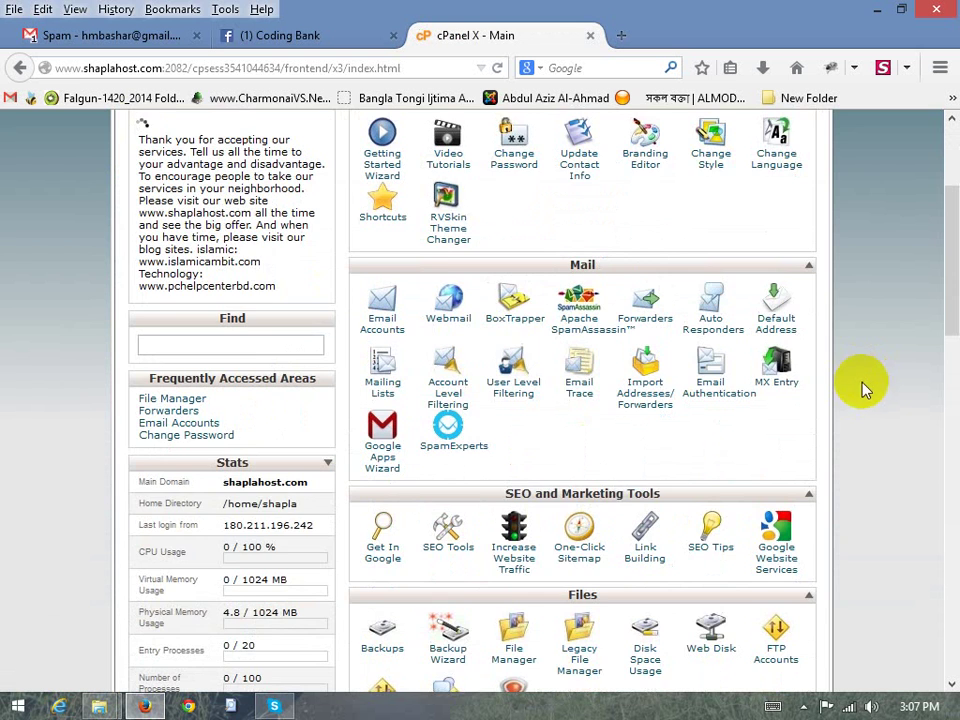
pyautogui.scroll(4, 865, 388)
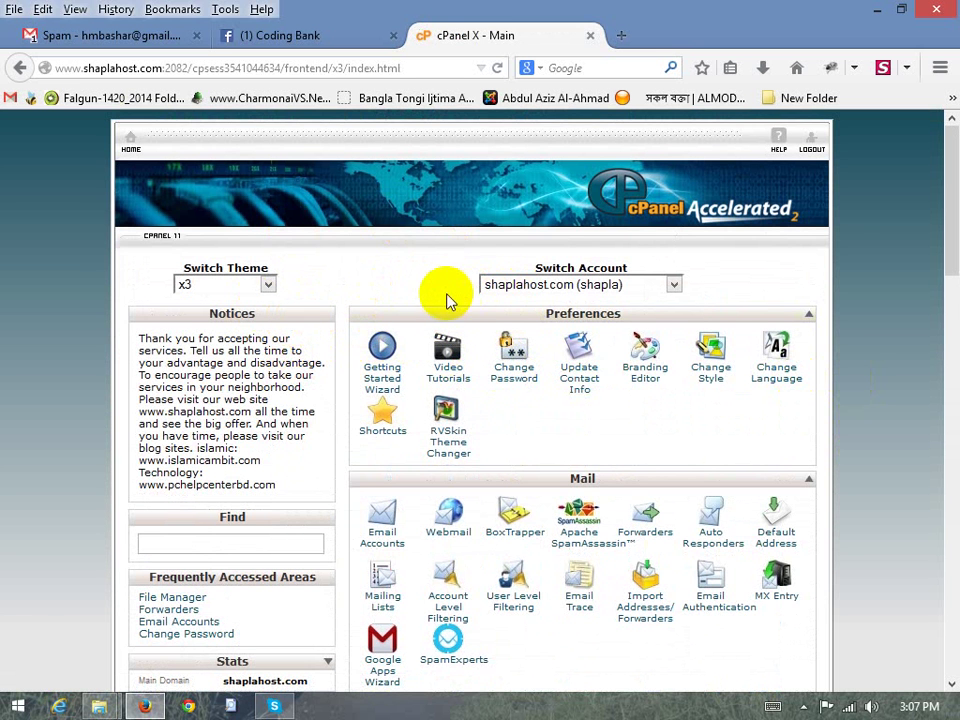
pyautogui.scroll(-2, 439, 312)
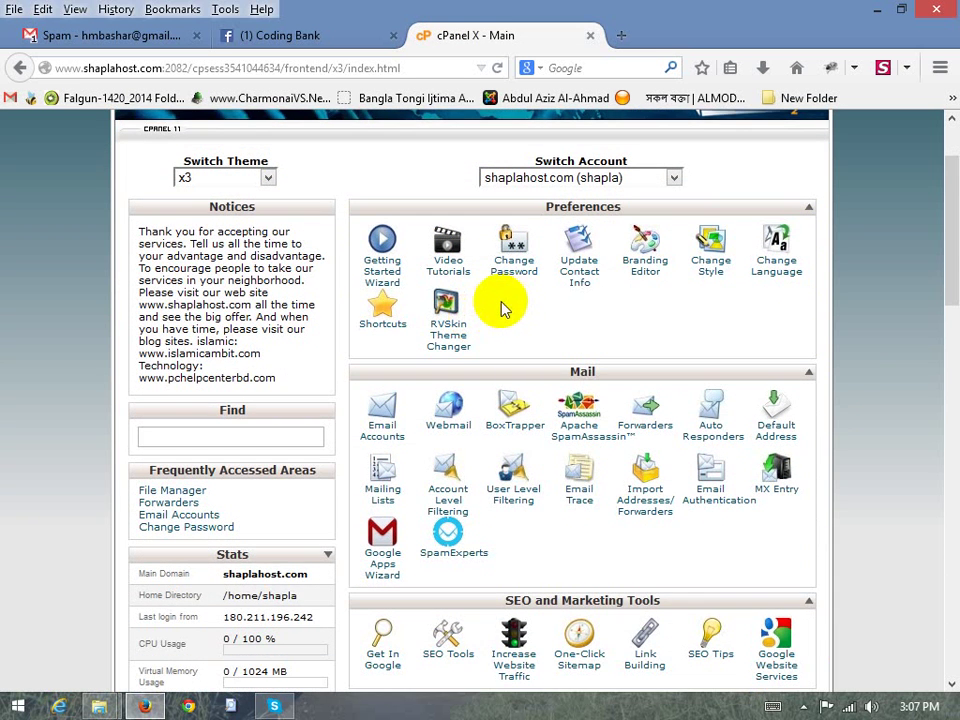
pyautogui.click(579, 262)
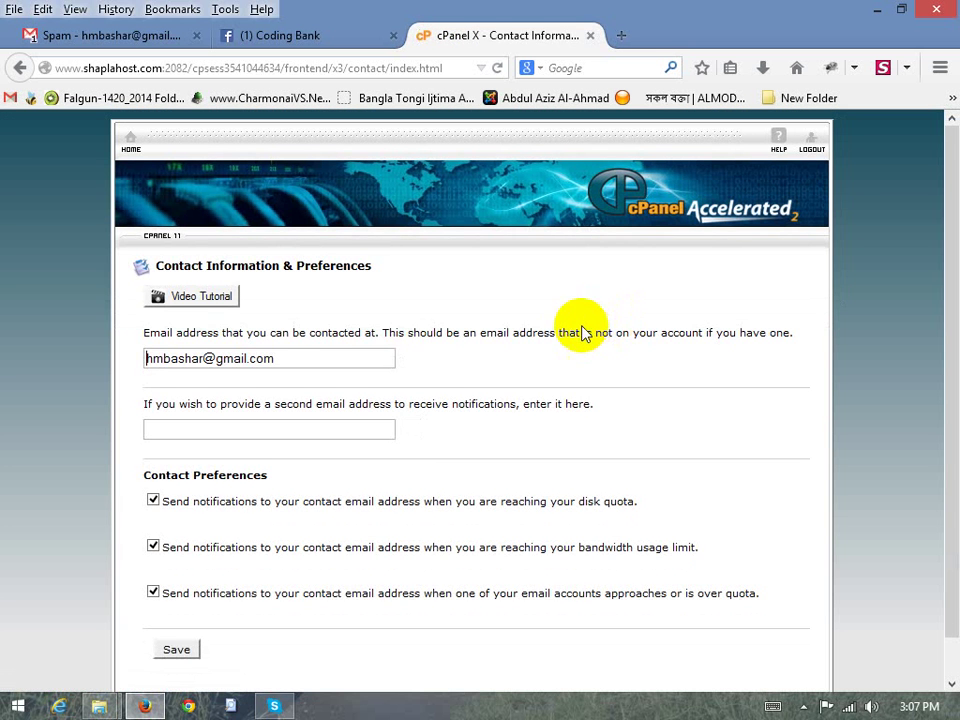
pyautogui.click(214, 358)
pyautogui.tripleClick(206, 358)
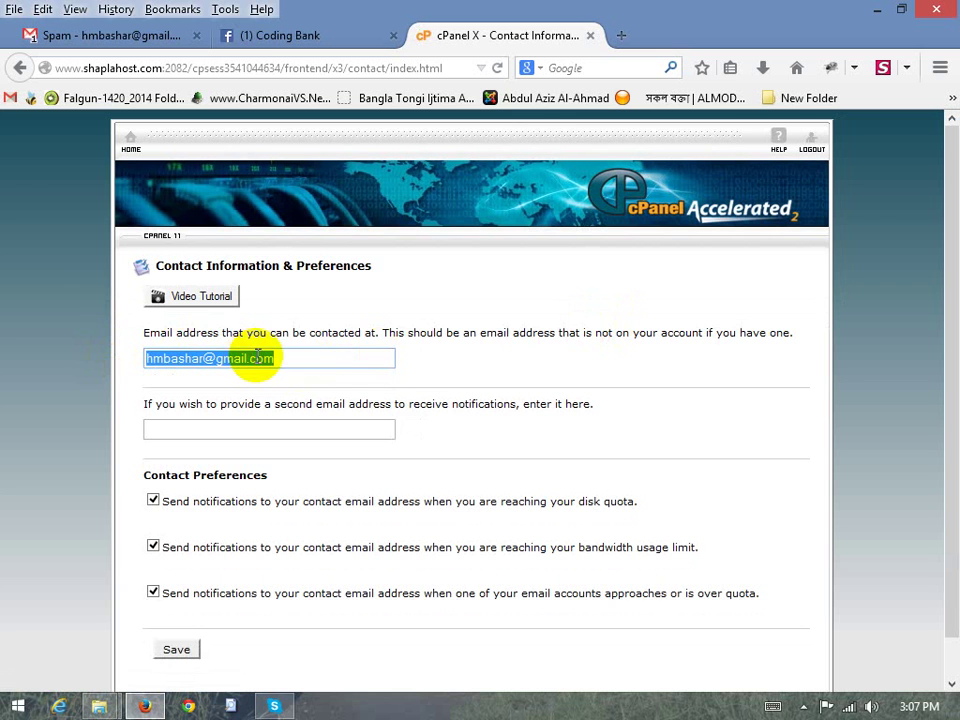
pyautogui.scroll(-1, 350, 364)
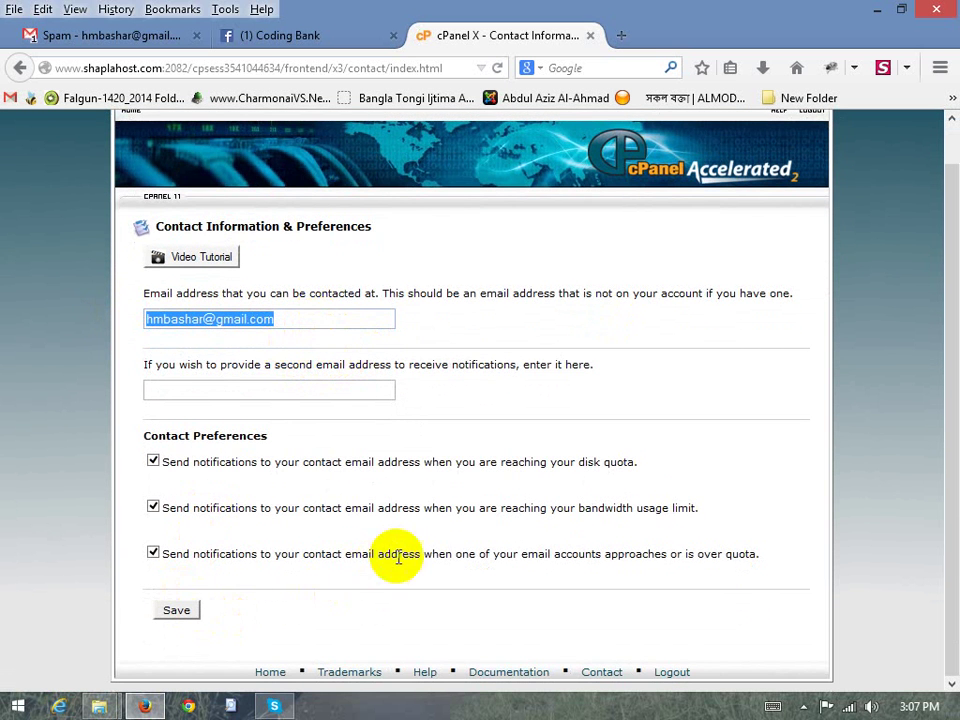
pyautogui.scroll(1, 400, 540)
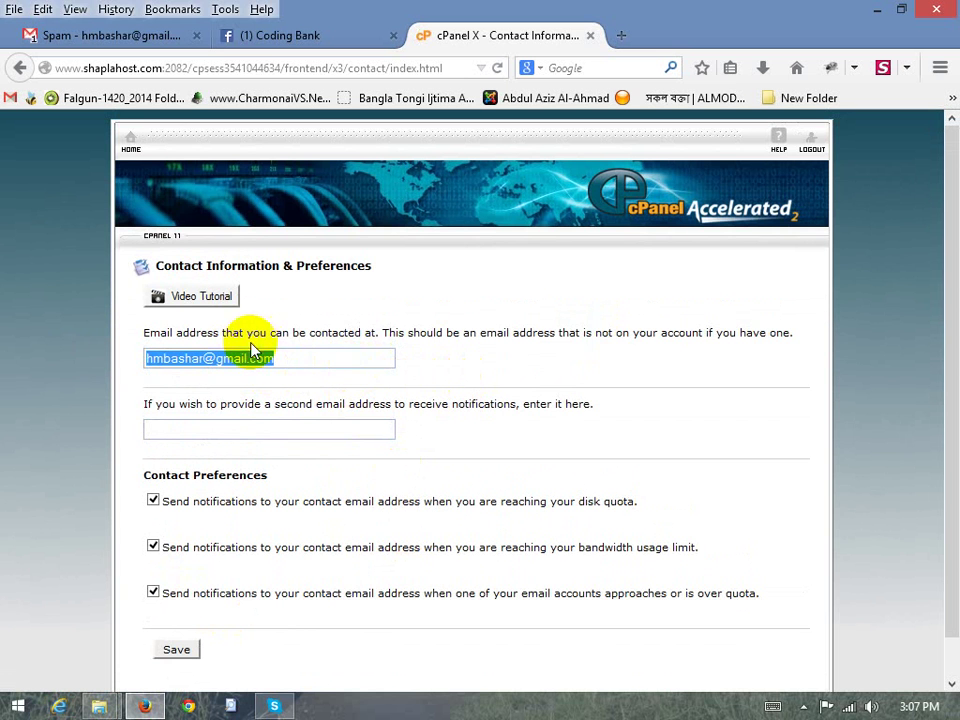
pyautogui.click(127, 139)
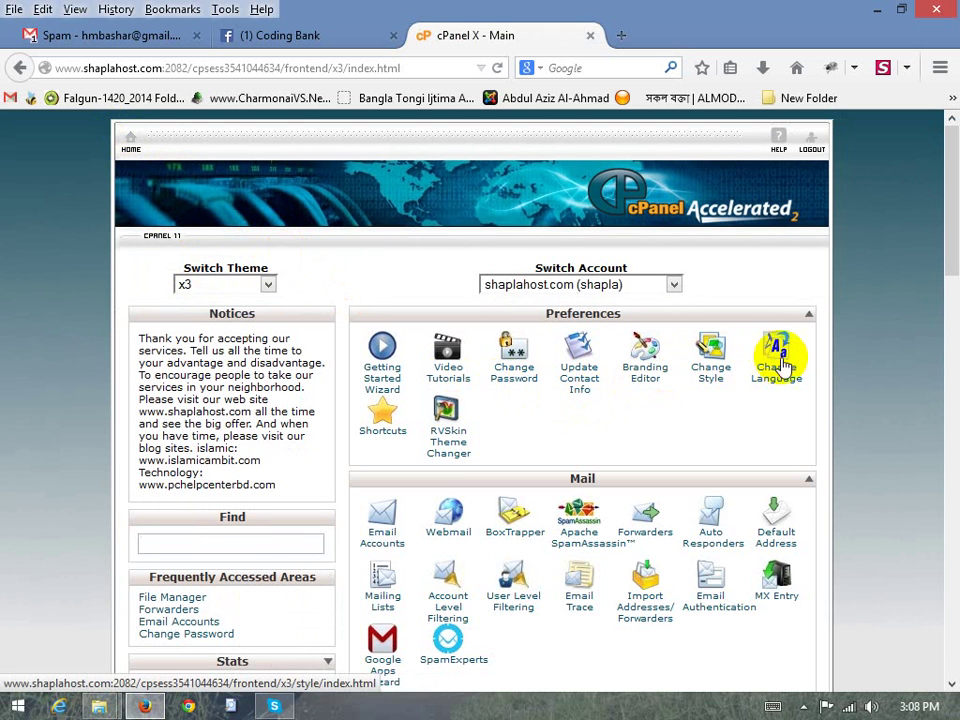
pyautogui.scroll(-2, 780, 377)
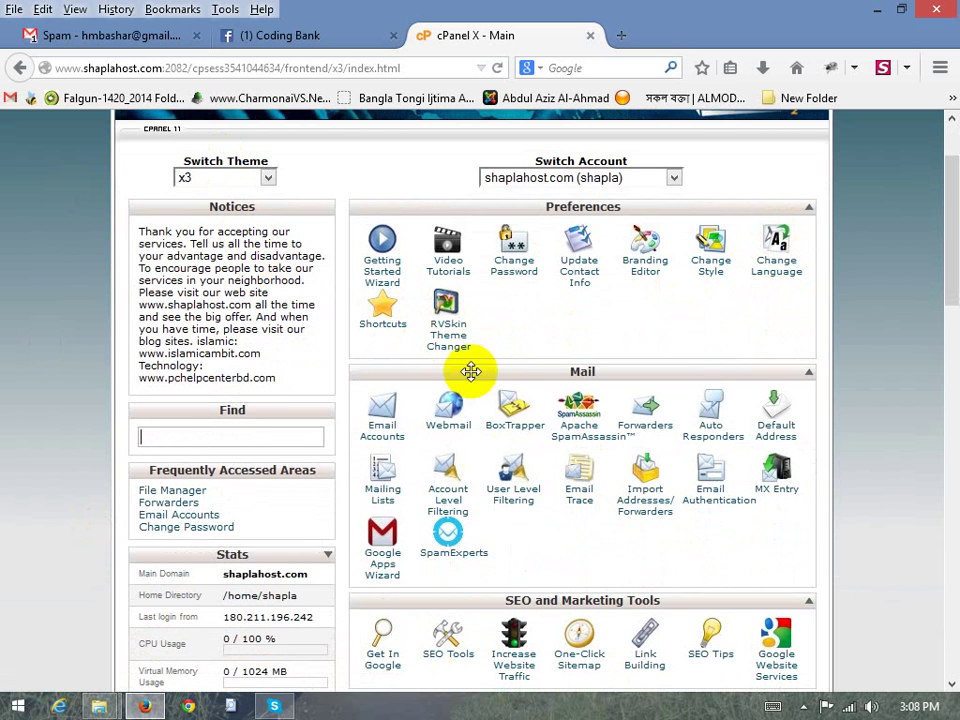
pyautogui.click(454, 330)
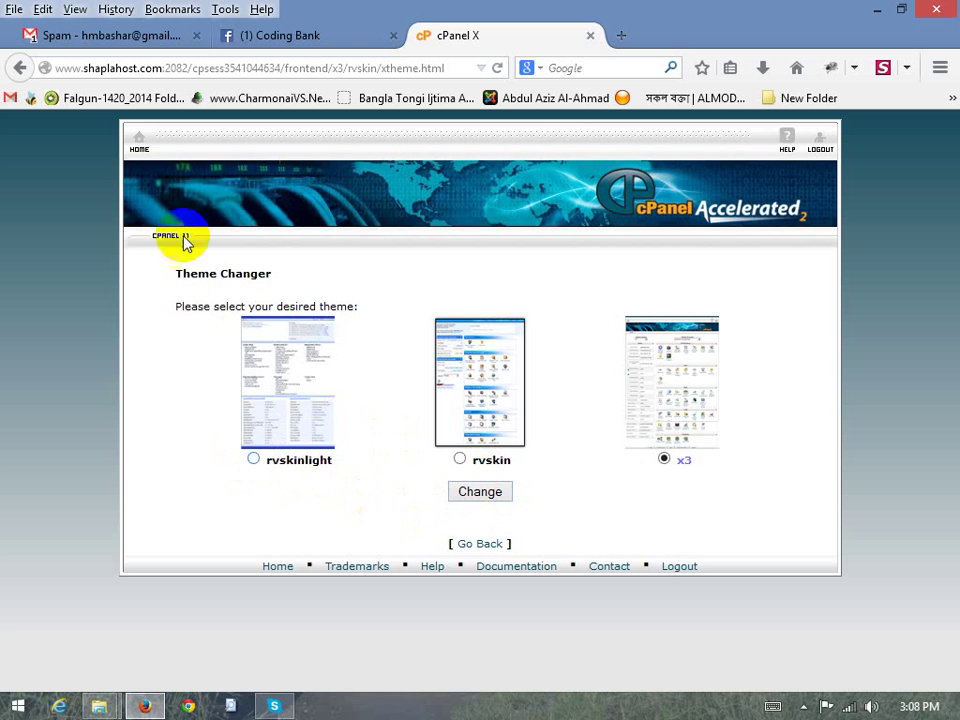
# Leave the RVSkin Theme Changer page without switching, returning to the cPanel home page
pyautogui.click(137, 143)
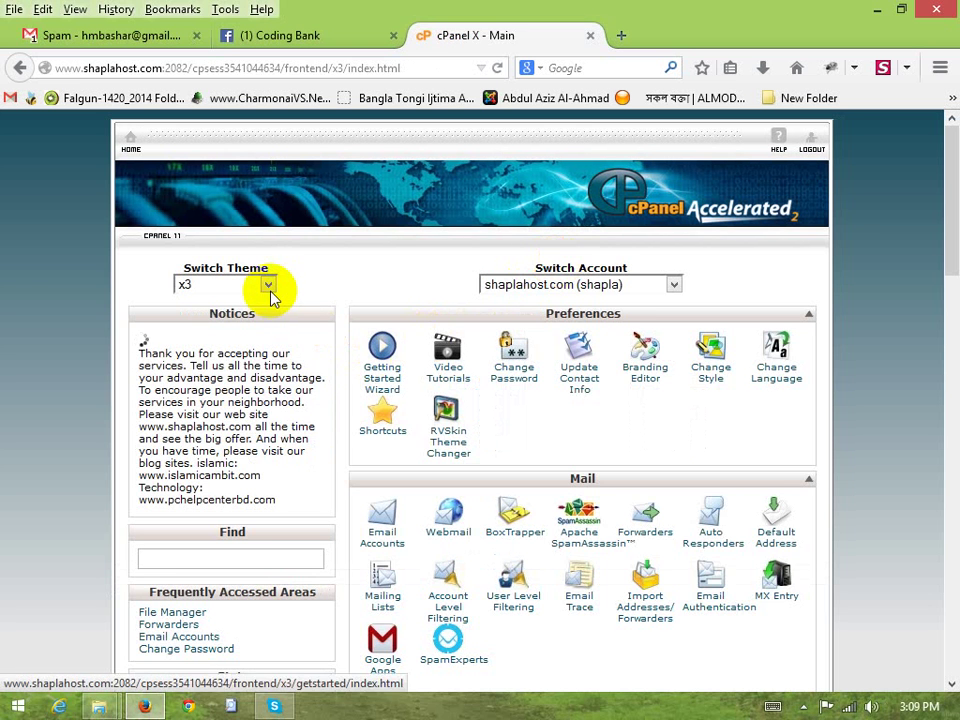
# Browse the Switch Theme list showing rvgreen, rvskin, rvviolet and x3mail alternatives
pyautogui.click(237, 288)
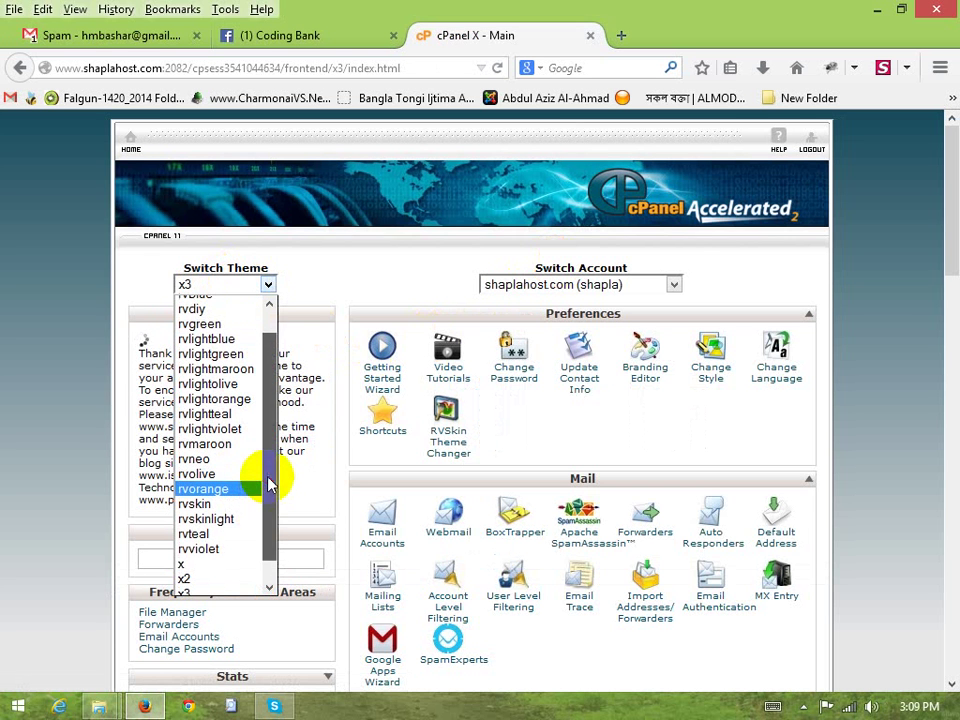
pyautogui.moveTo(272, 503); pyautogui.dragTo(258, 430)
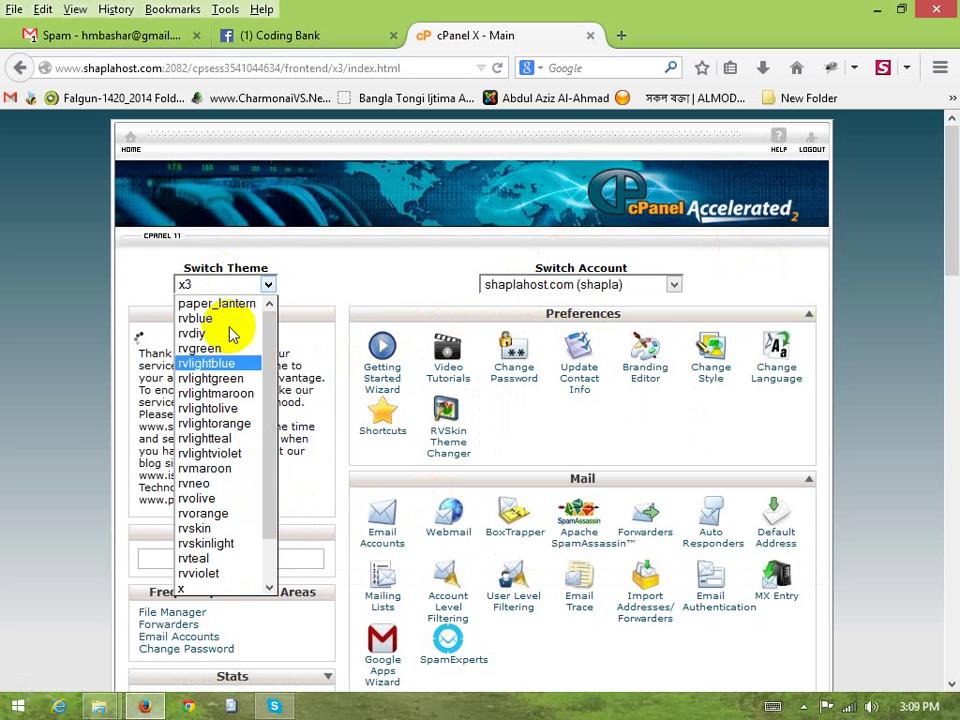
pyautogui.scroll(-1, 212, 468)
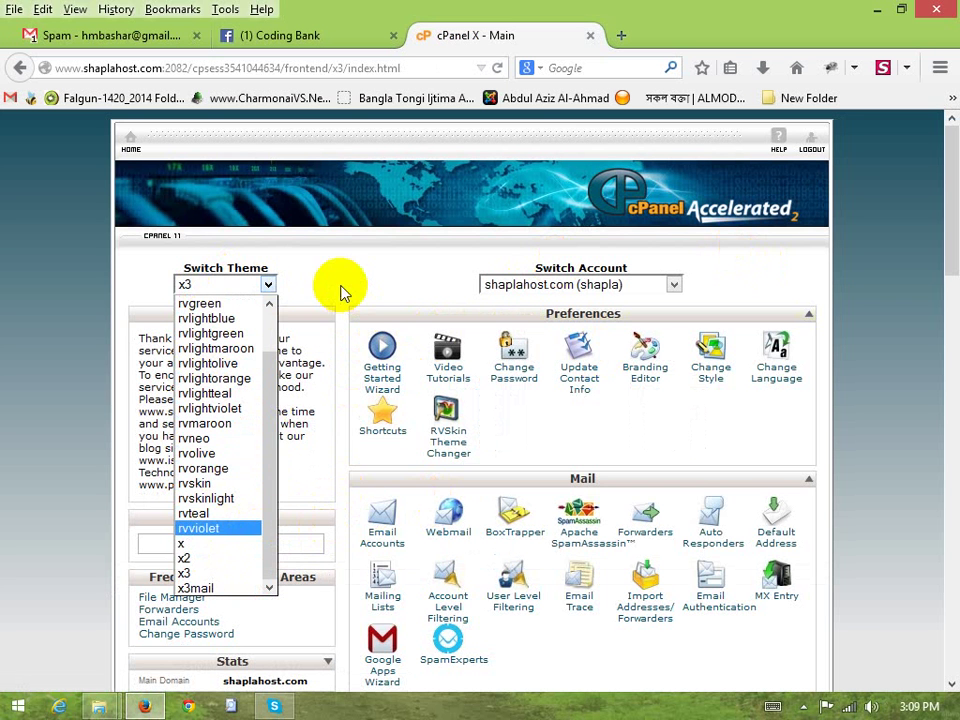
# Close the theme list keeping x3 and open Email Accounts from the Mail section
pyautogui.click(265, 290)
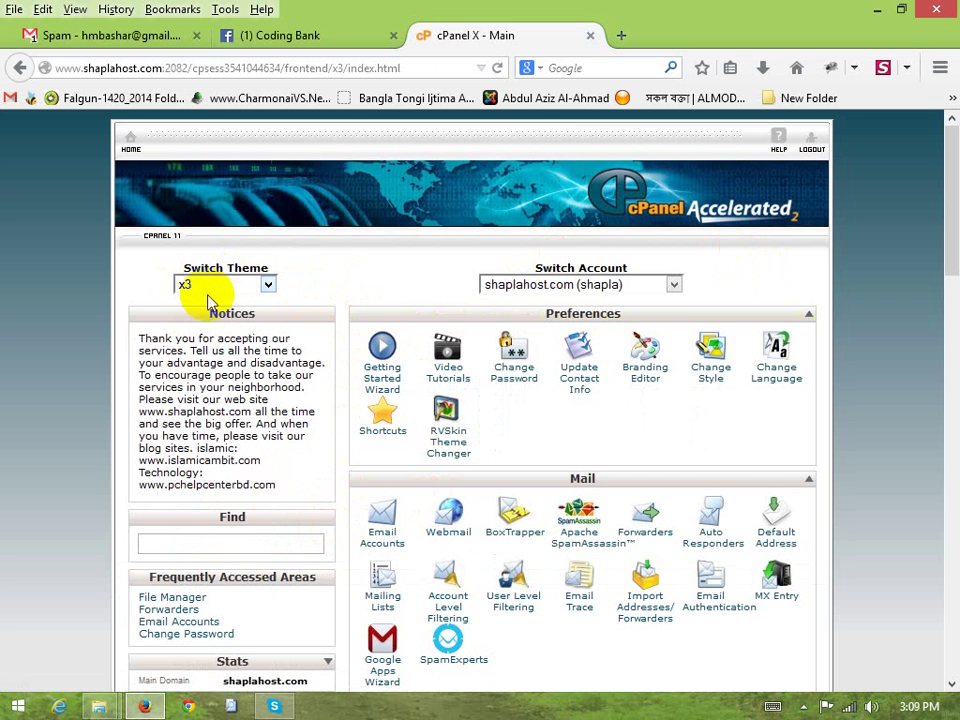
pyautogui.scroll(-4, 874, 386)
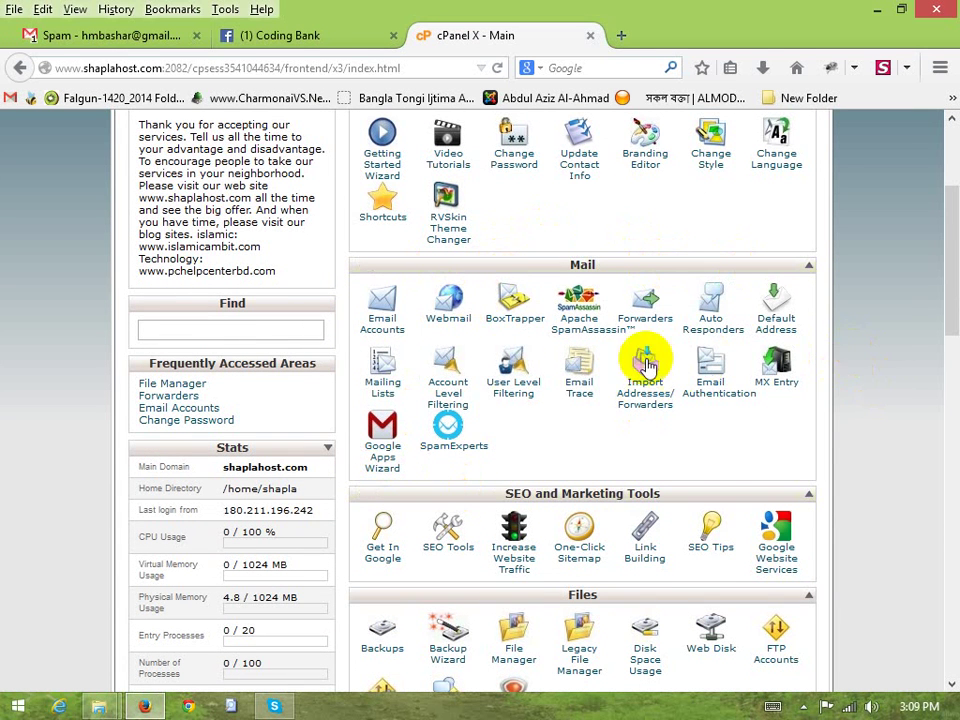
pyautogui.click(385, 319)
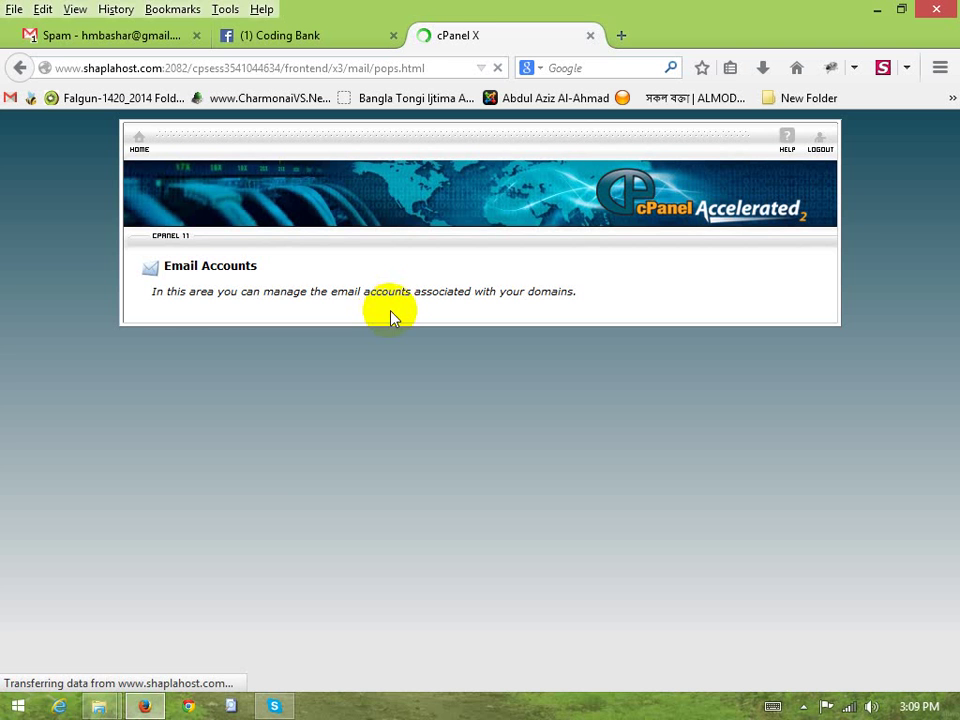
# Launch Notepad++ and check the site's domain in the browser address bar
pyautogui.click(18, 706)
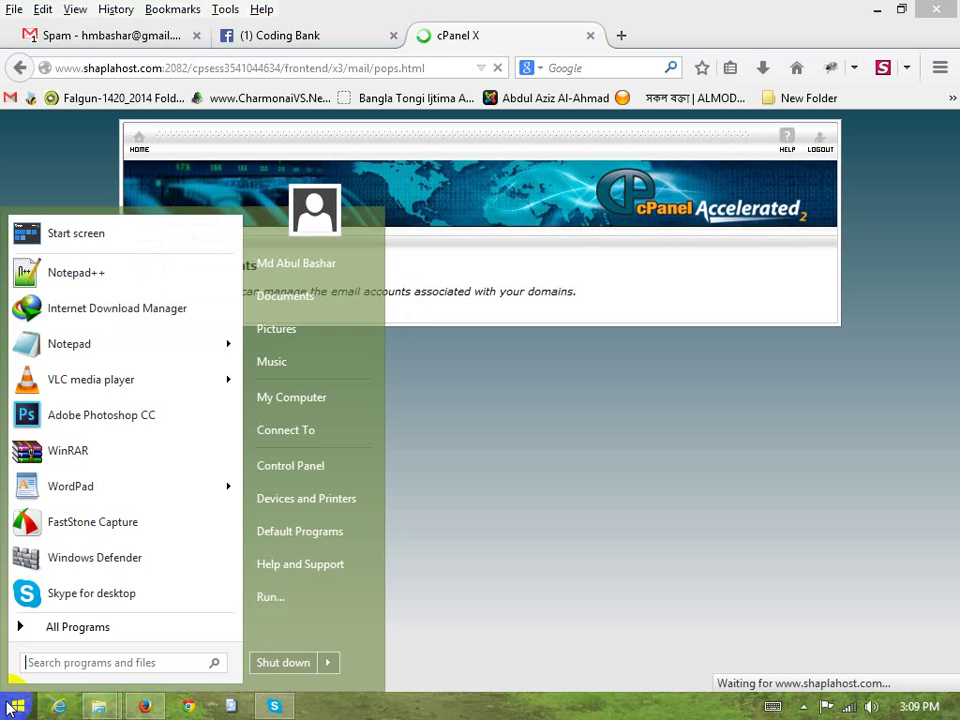
pyautogui.click(120, 275)
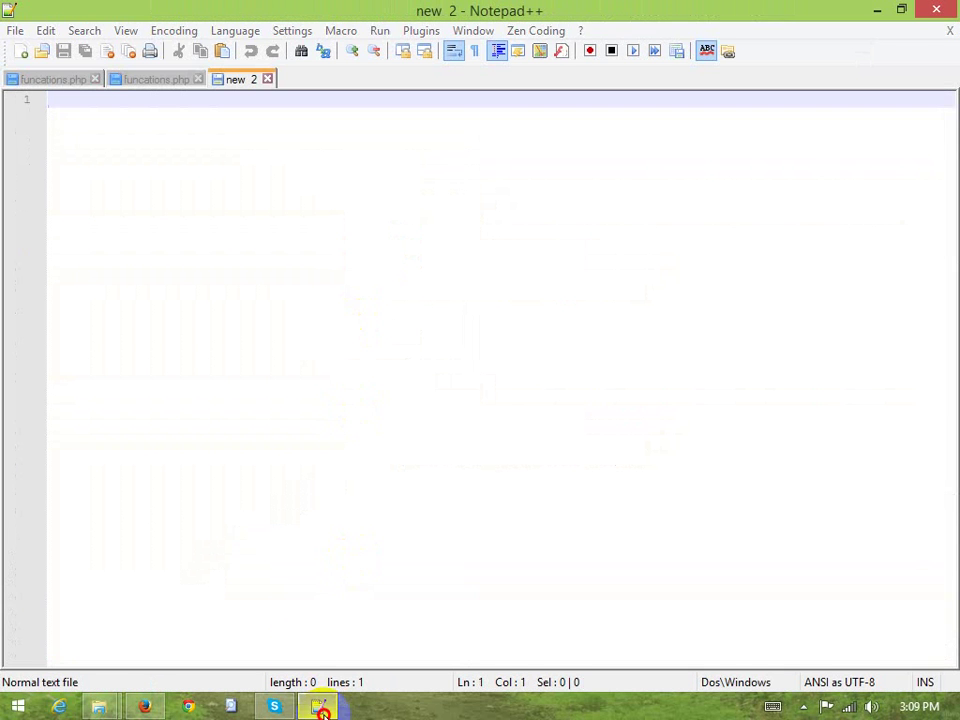
pyautogui.click(317, 705)
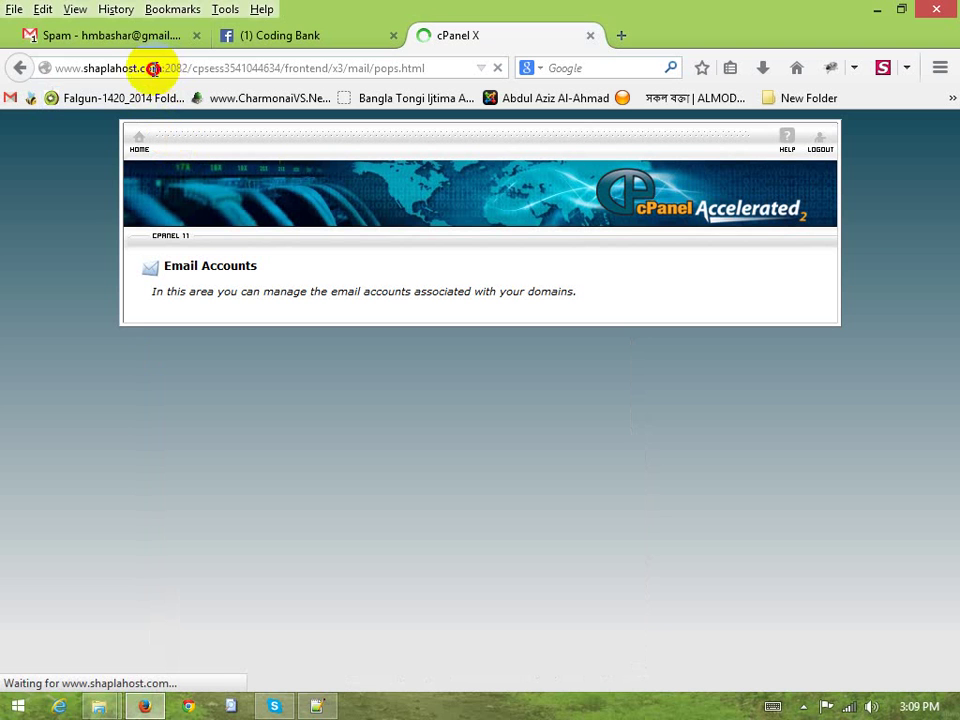
pyautogui.moveTo(162, 68); pyautogui.dragTo(38, 66)
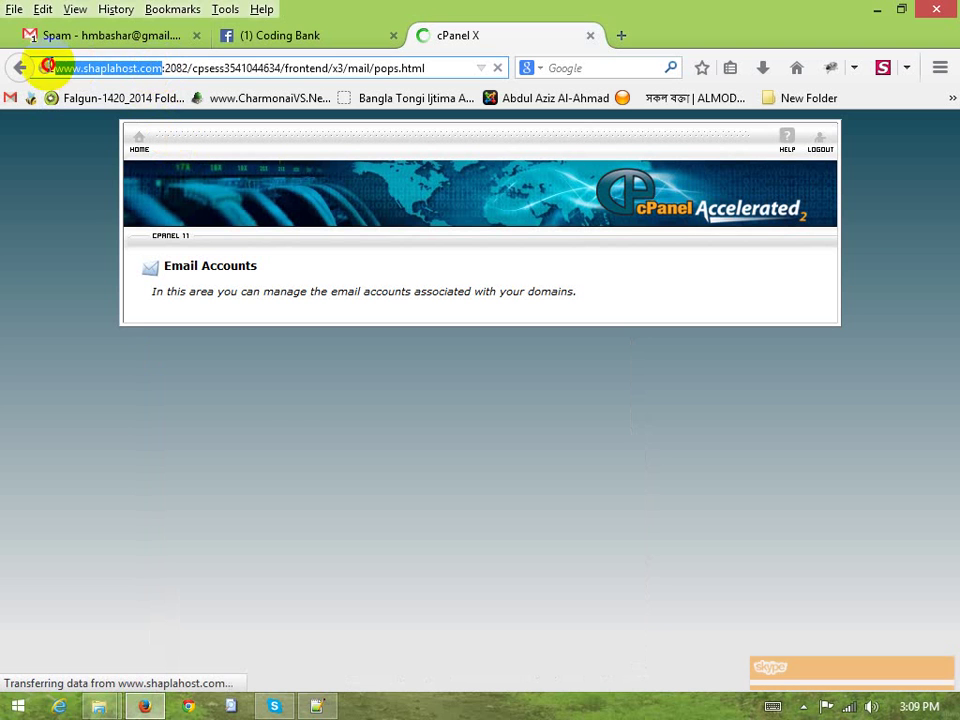
pyautogui.click(317, 706)
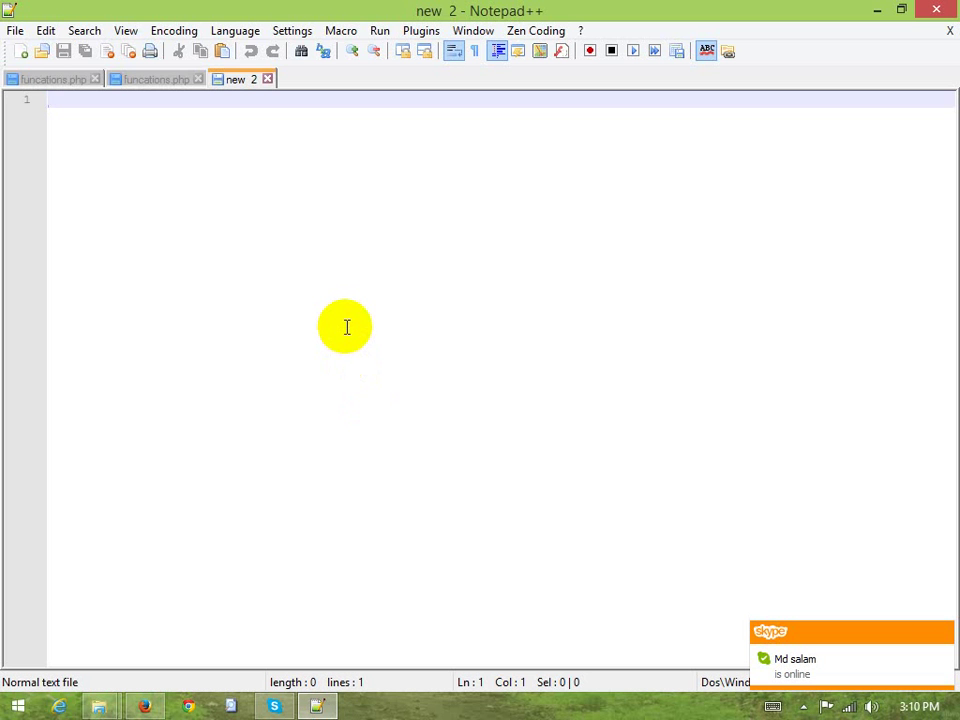
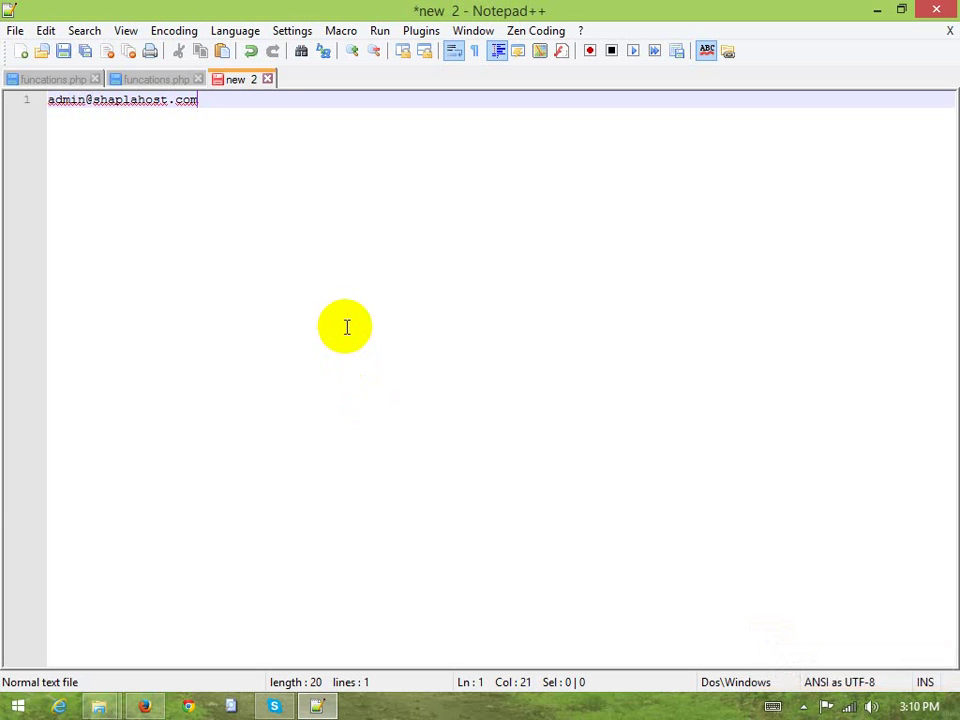
pyautogui.press('Return')
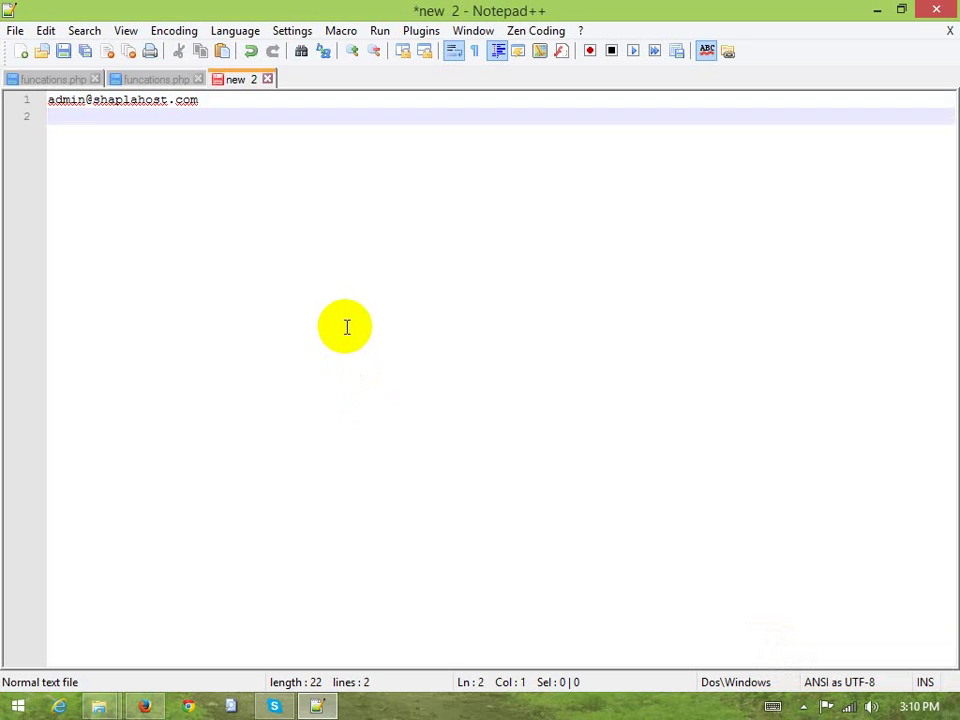
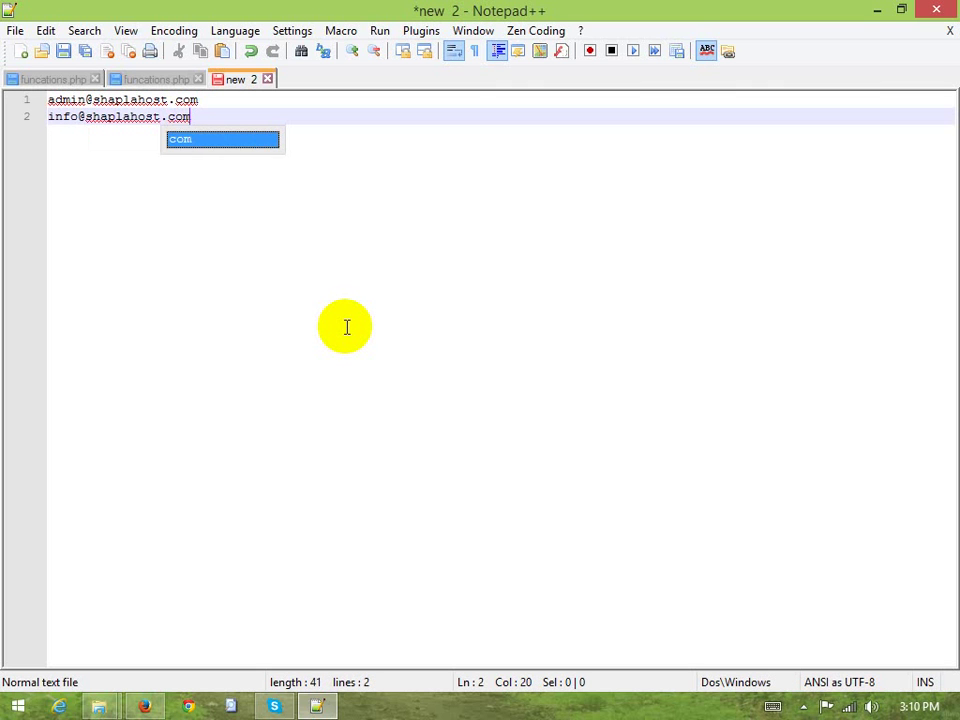
pyautogui.press('Escape')
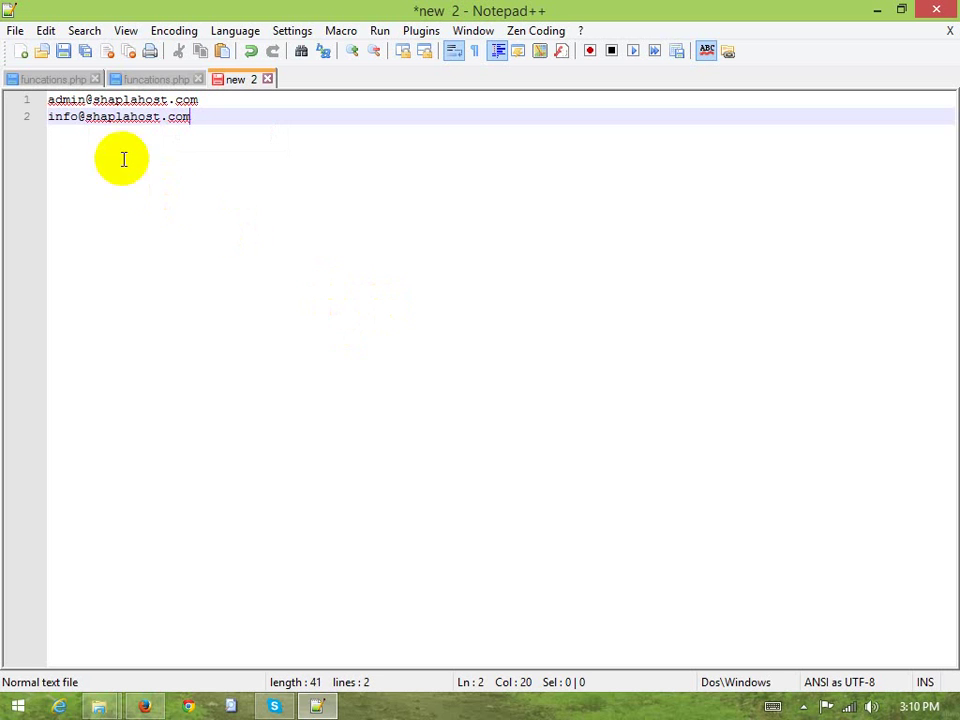
pyautogui.click(28, 99)
pyautogui.click(90, 117)
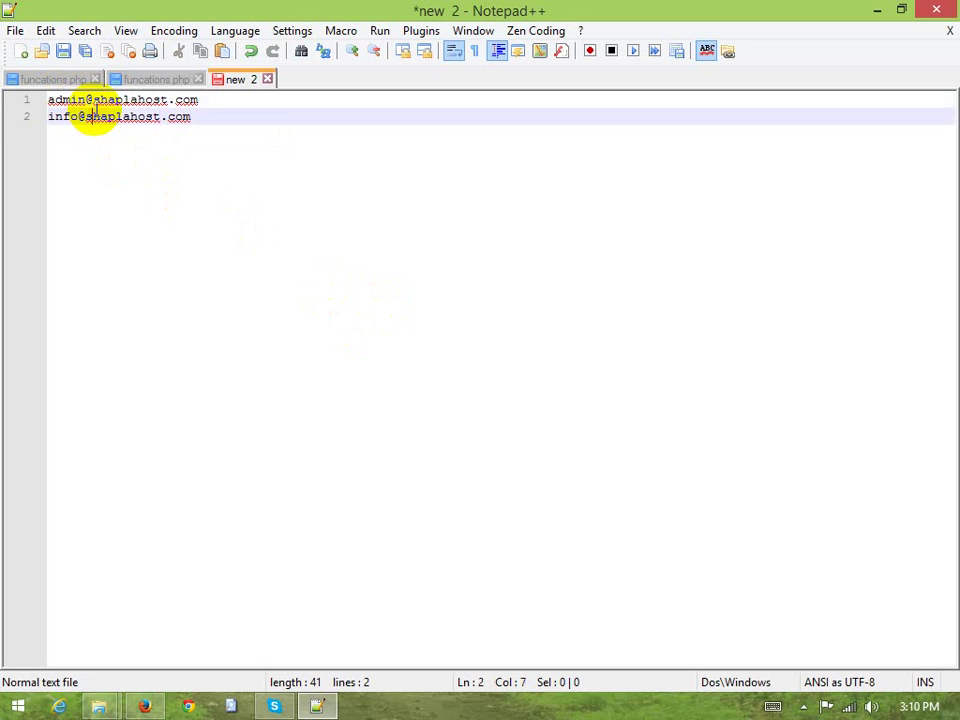
pyautogui.moveTo(86, 100); pyautogui.dragTo(199, 99)
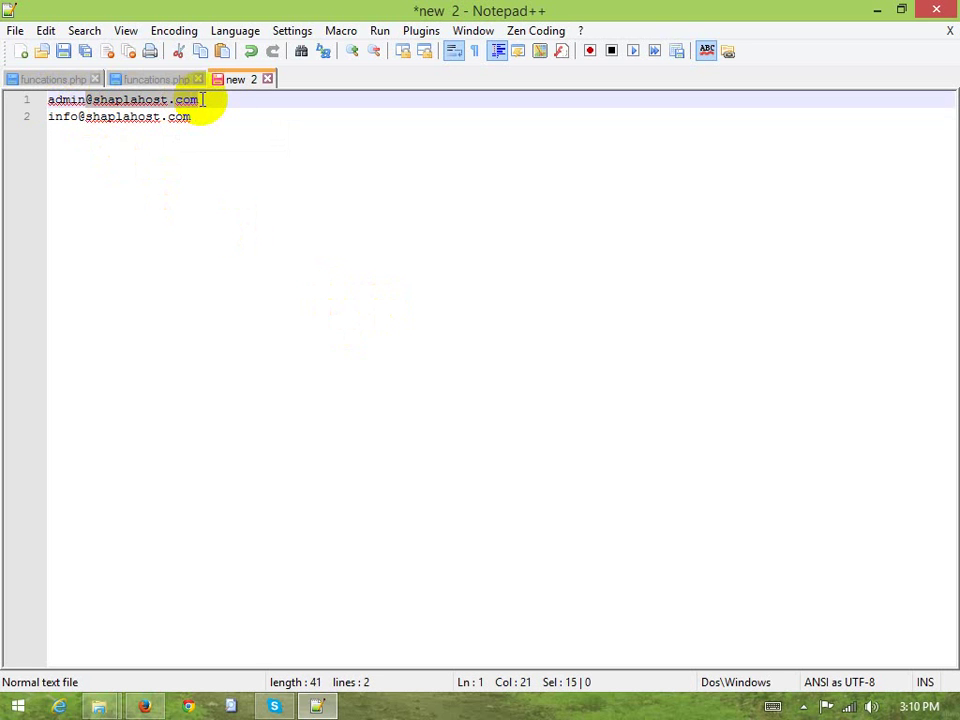
pyautogui.click(176, 130)
pyautogui.click(142, 706)
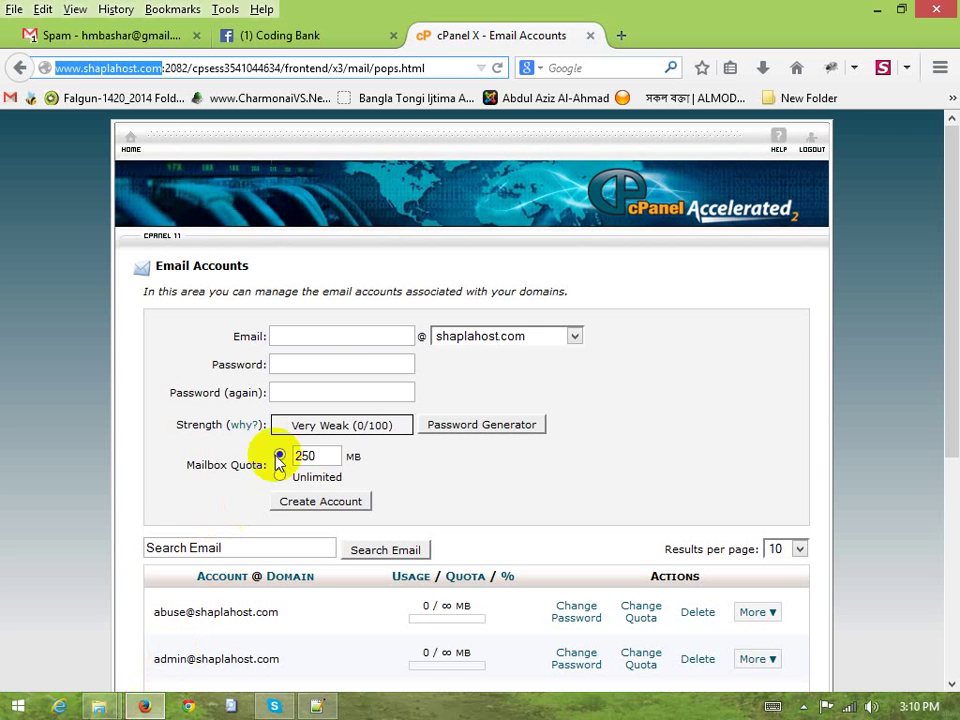
pyautogui.click(312, 337)
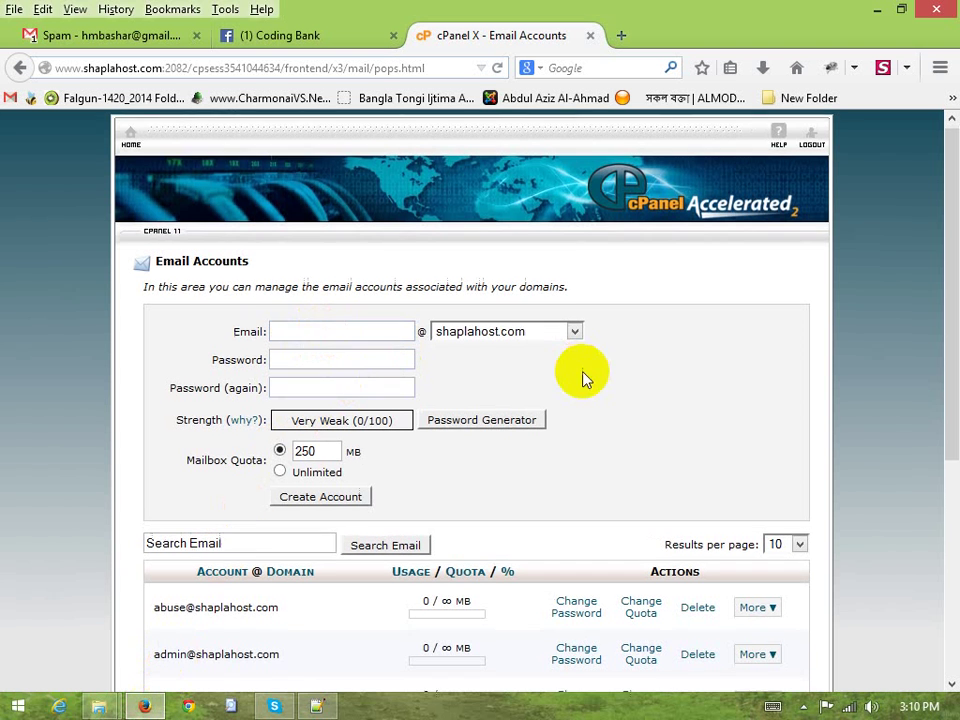
pyautogui.scroll(-4, 366, 474)
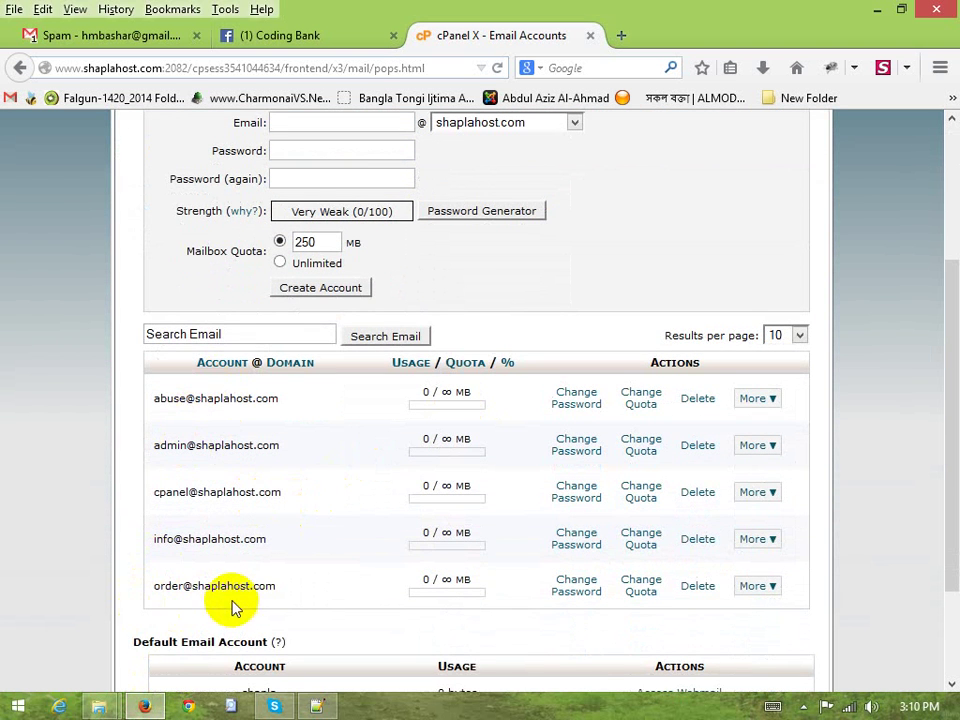
pyautogui.scroll(4, 248, 540)
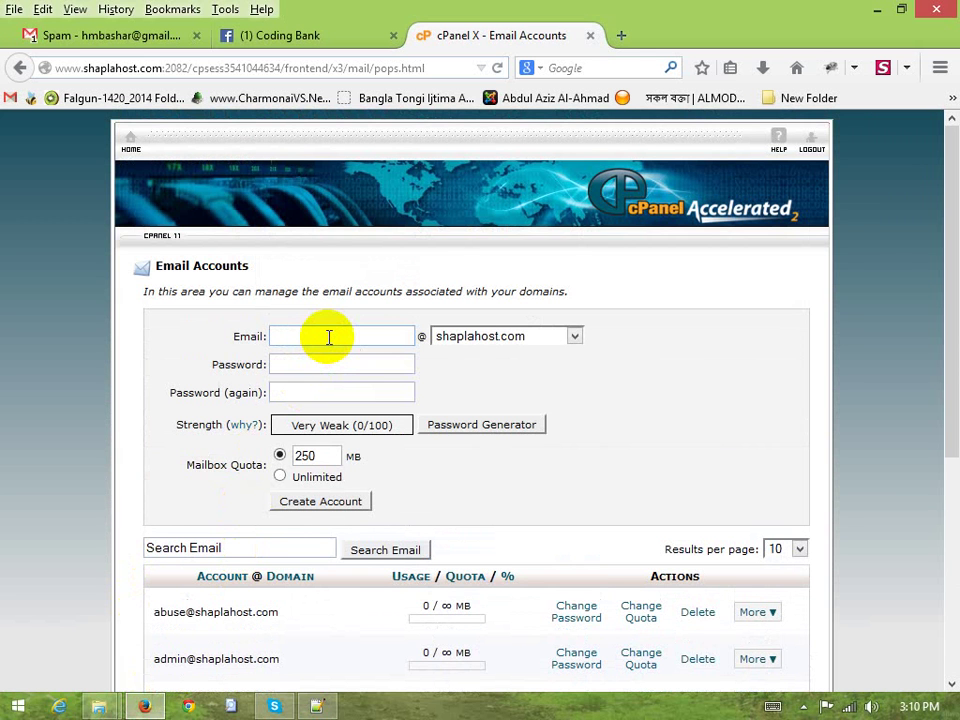
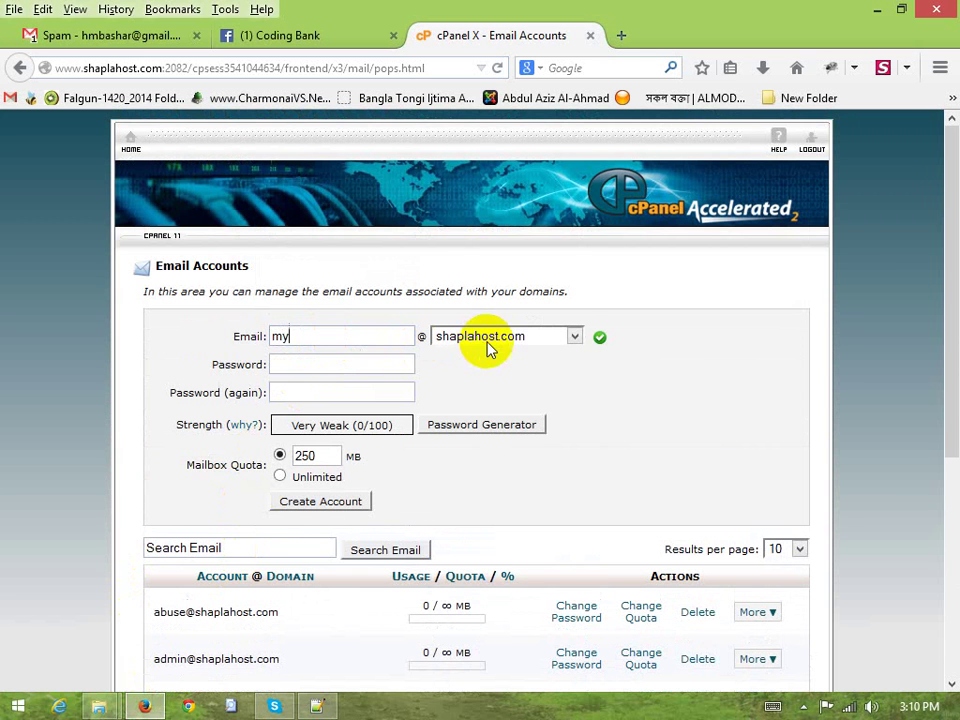
# Keep shaplahost.com as the account's domain and open a new blank browser tab
pyautogui.click(300, 336)
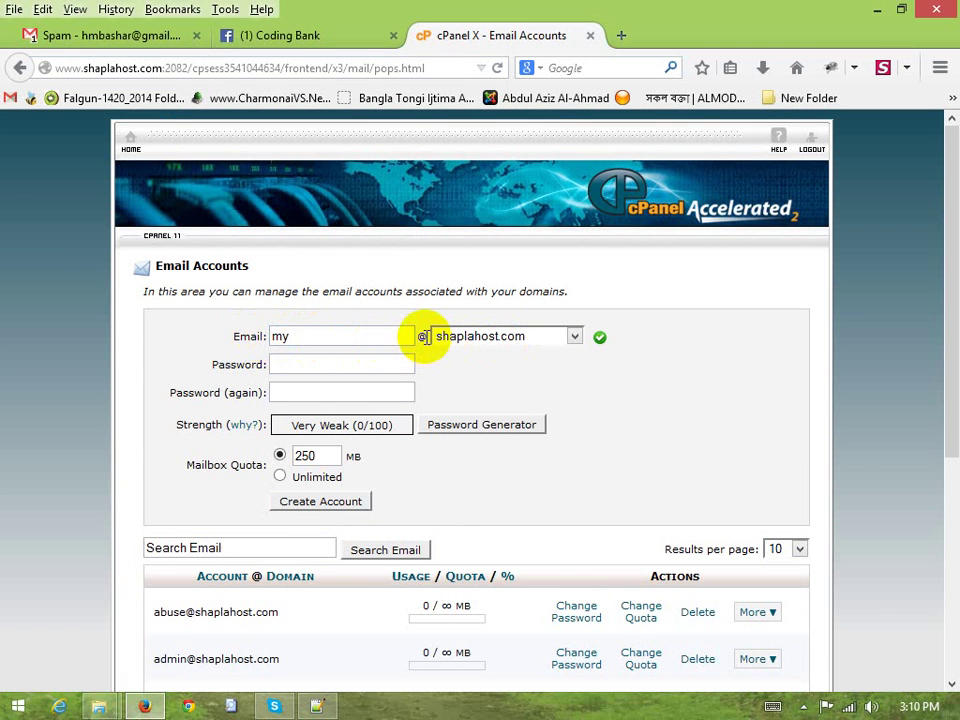
pyautogui.click(489, 340)
pyautogui.click(489, 343)
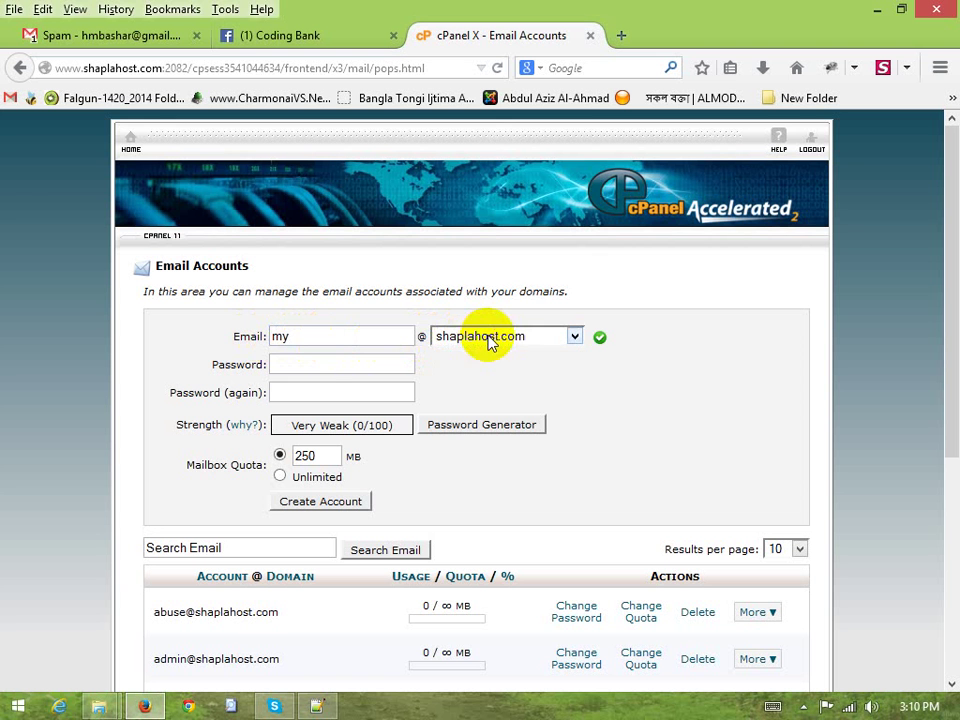
pyautogui.click(340, 337)
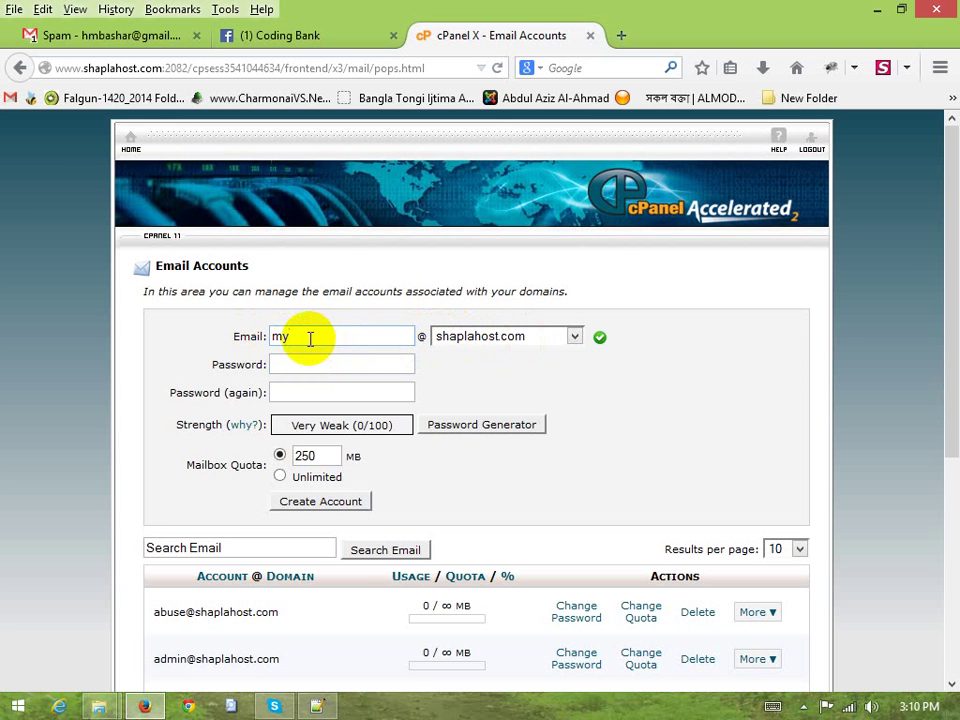
pyautogui.click(621, 37)
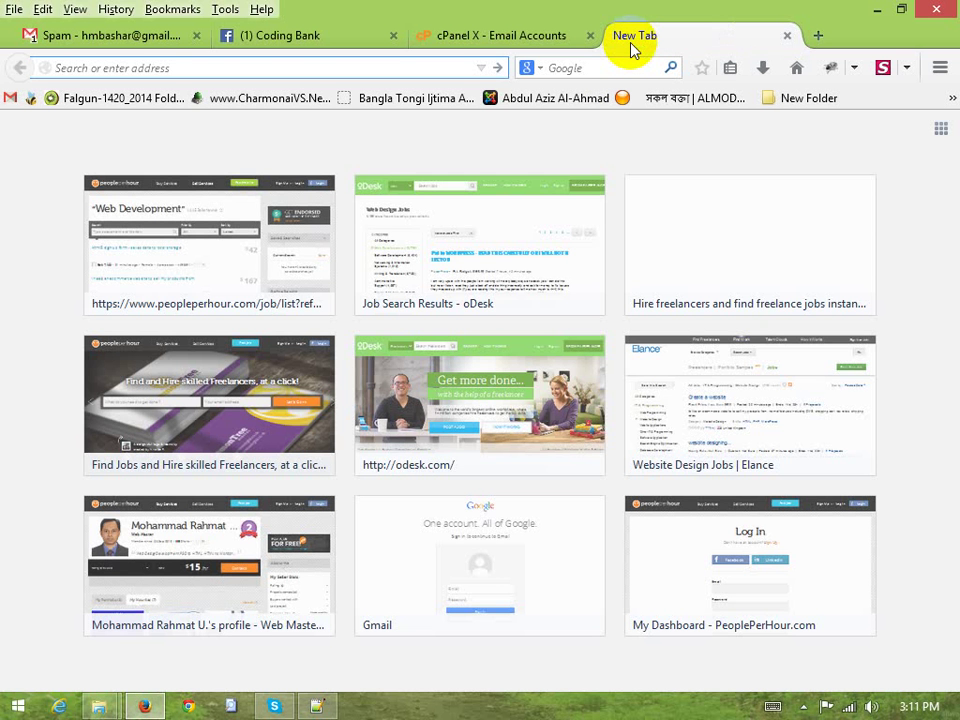
pyautogui.write('m.facebo.lco')
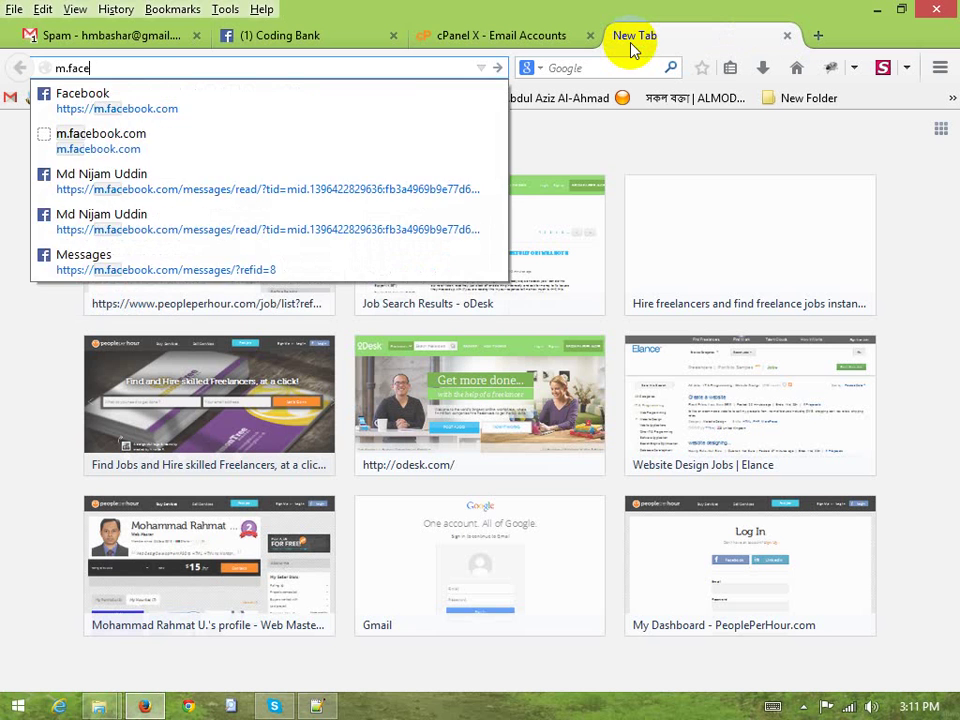
pyautogui.press('BackSpace')
pyautogui.press('BackSpace')
pyautogui.press('BackSpace')
pyautogui.press('BackSpace')
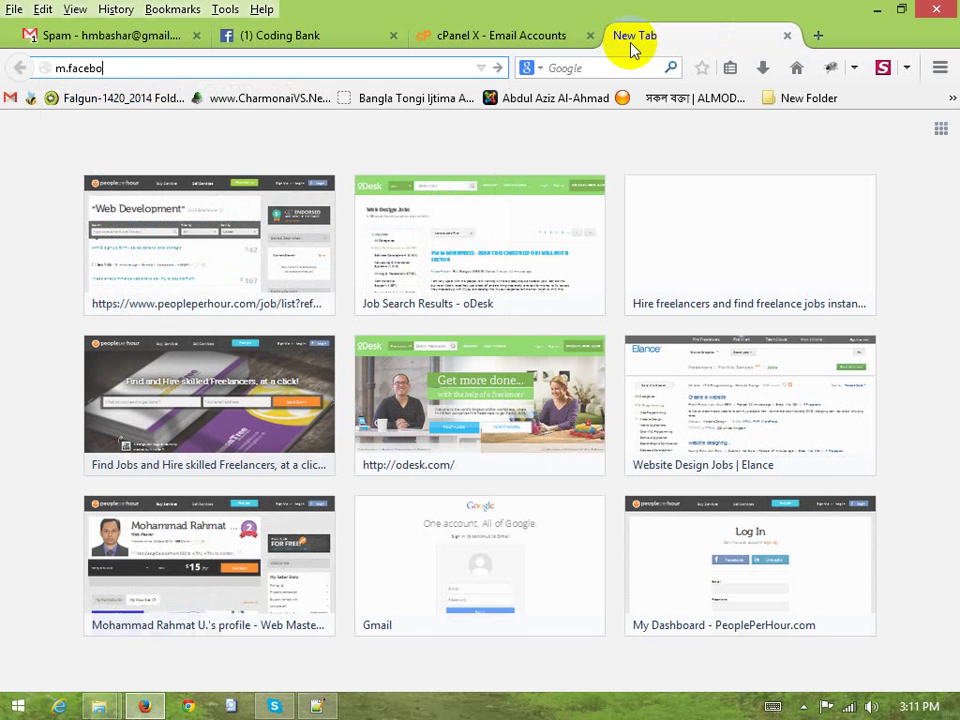
pyautogui.write('ok.com/')
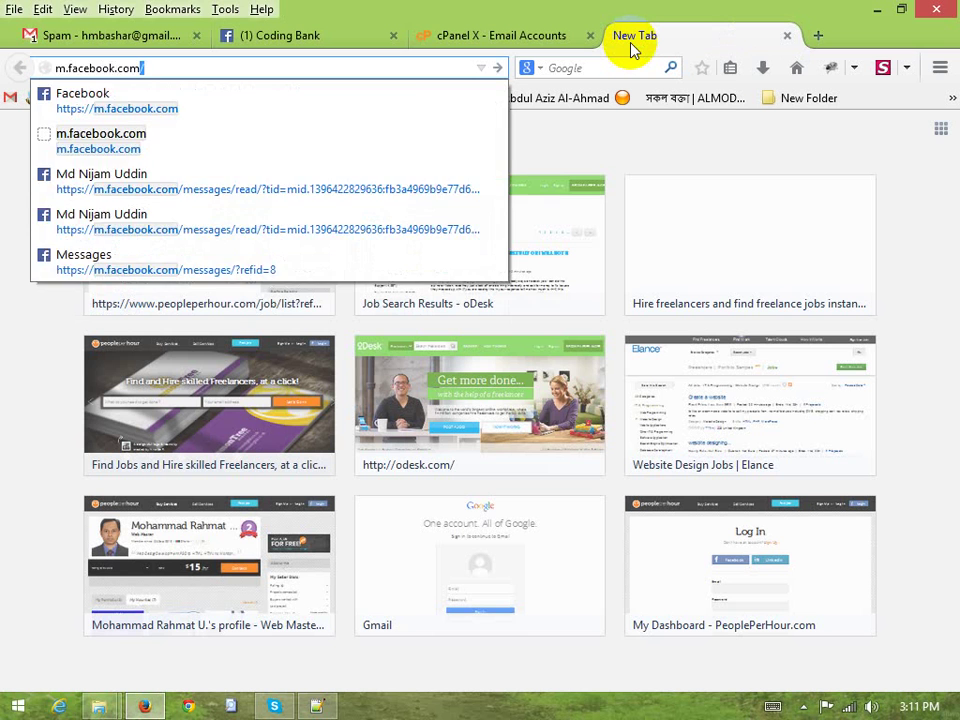
pyautogui.press('Escape')
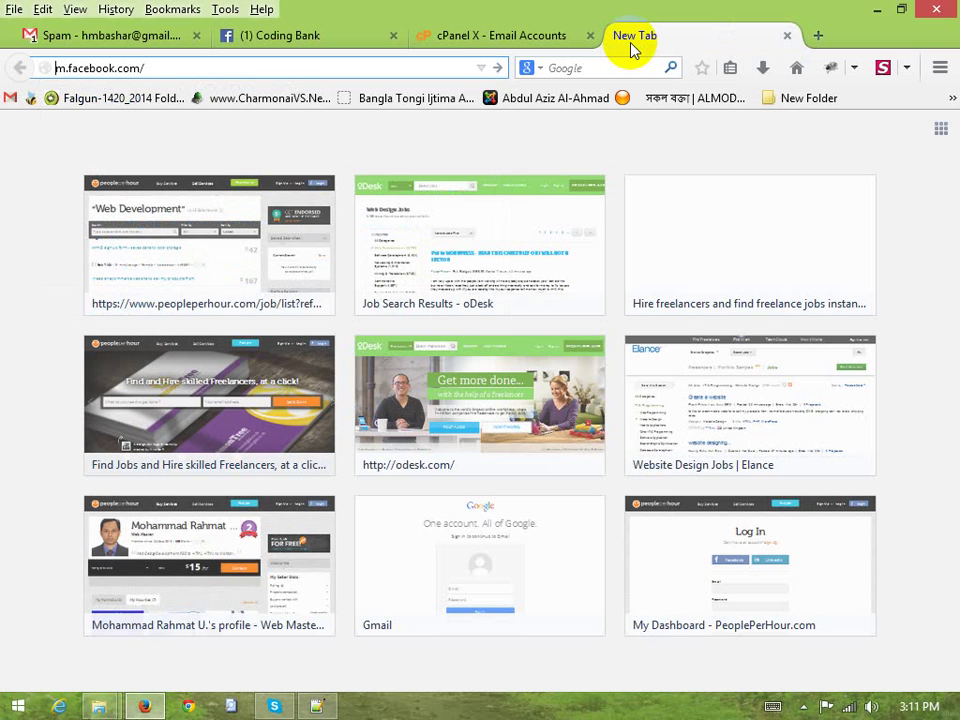
pyautogui.hotkey('shift', 'Right')
pyautogui.press('BackSpace')
pyautogui.write('www.')
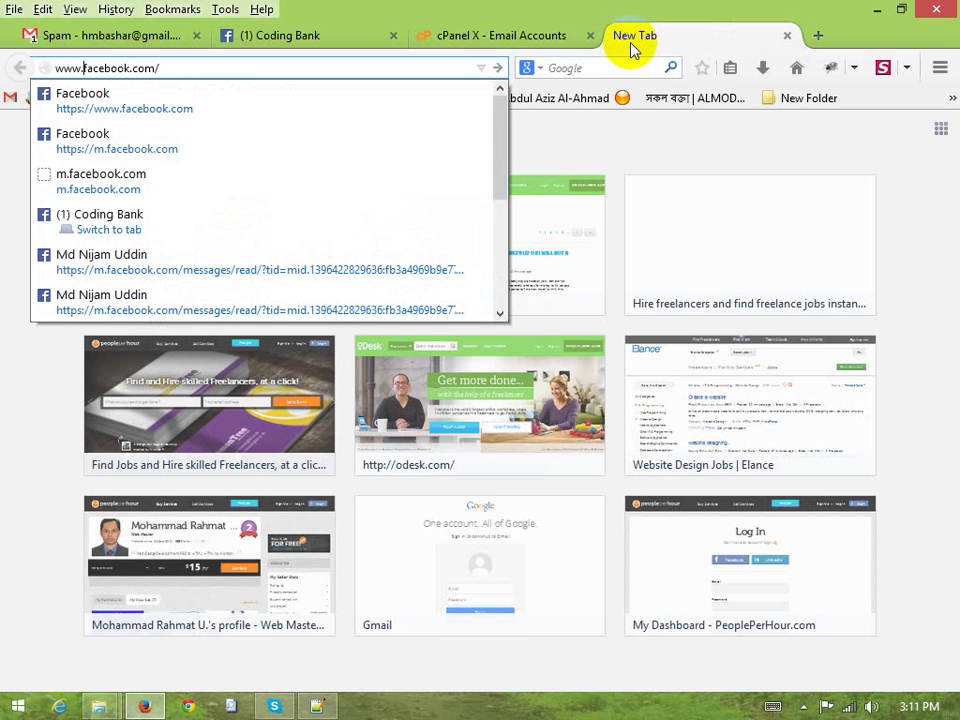
pyautogui.hotkey('shift', 'Home')
pyautogui.write('admin@')
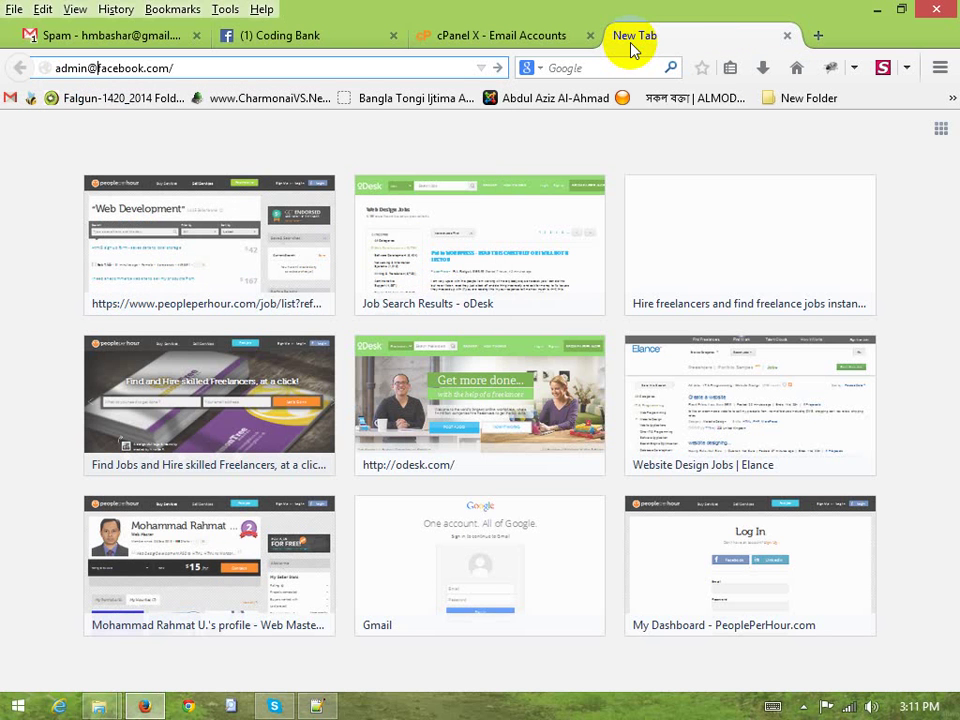
pyautogui.hotkey('ctrl', 'a')
pyautogui.press('BackSpace')
pyautogui.write('m')
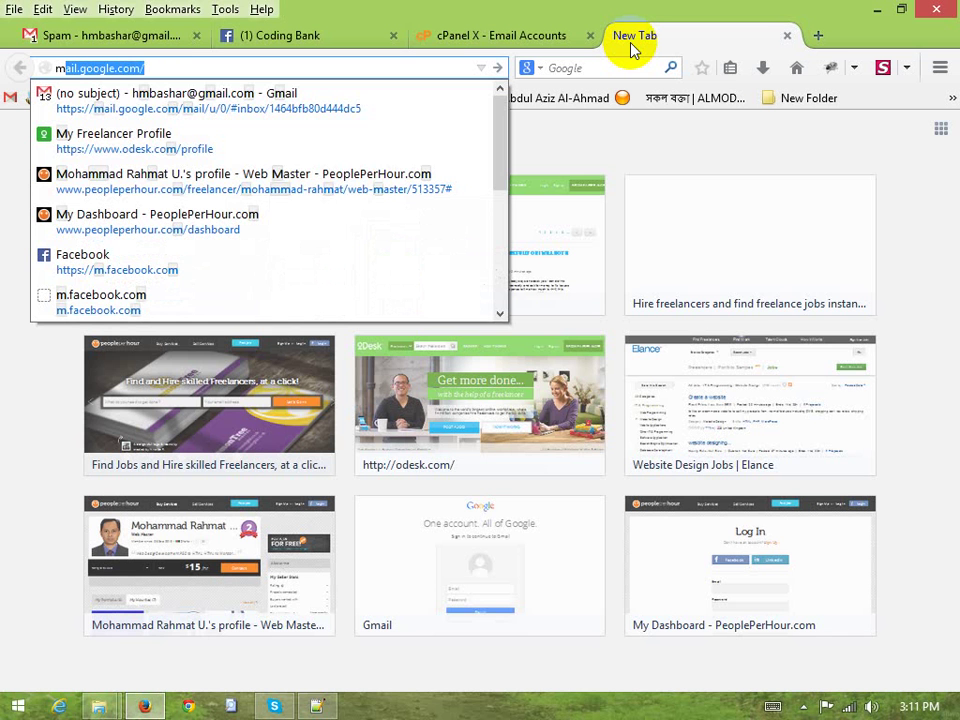
pyautogui.write('.facebook')
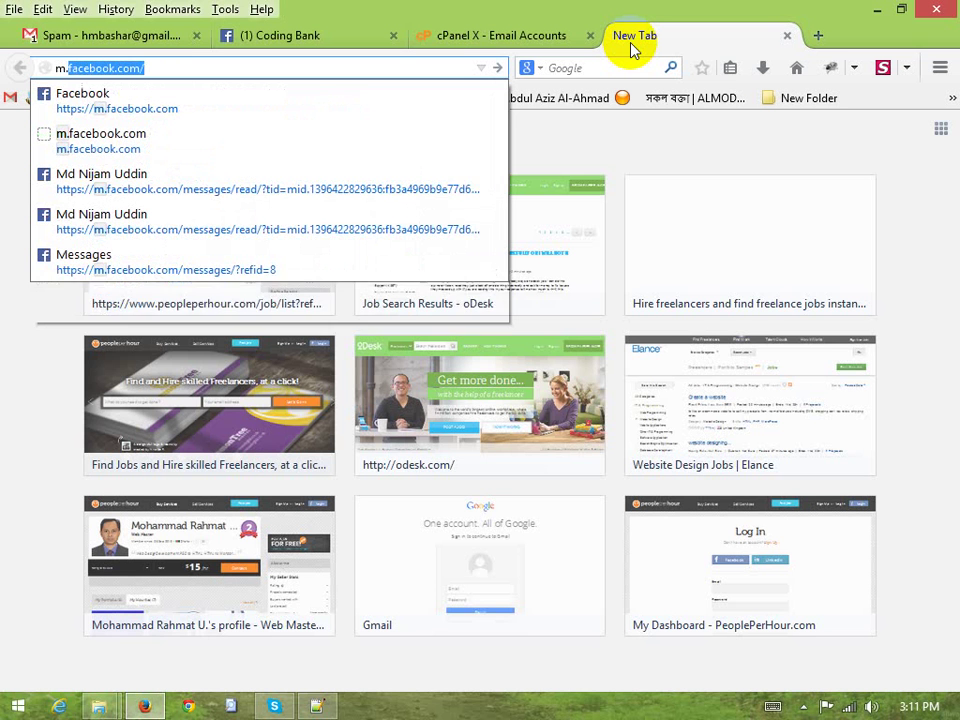
pyautogui.press('Right')
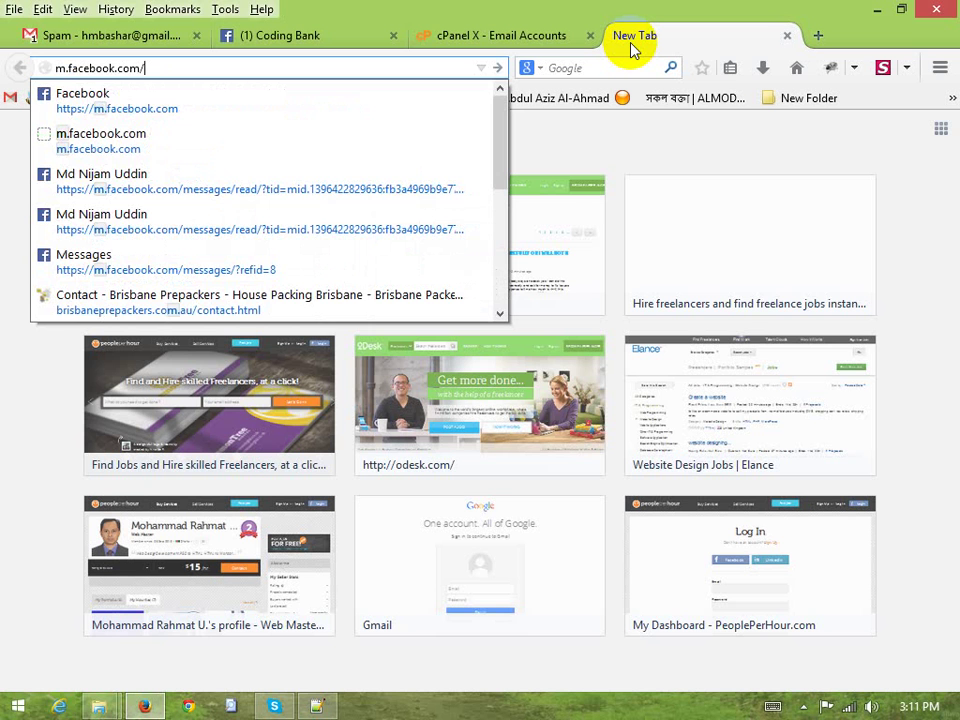
pyautogui.press('Escape')
pyautogui.press('Home')
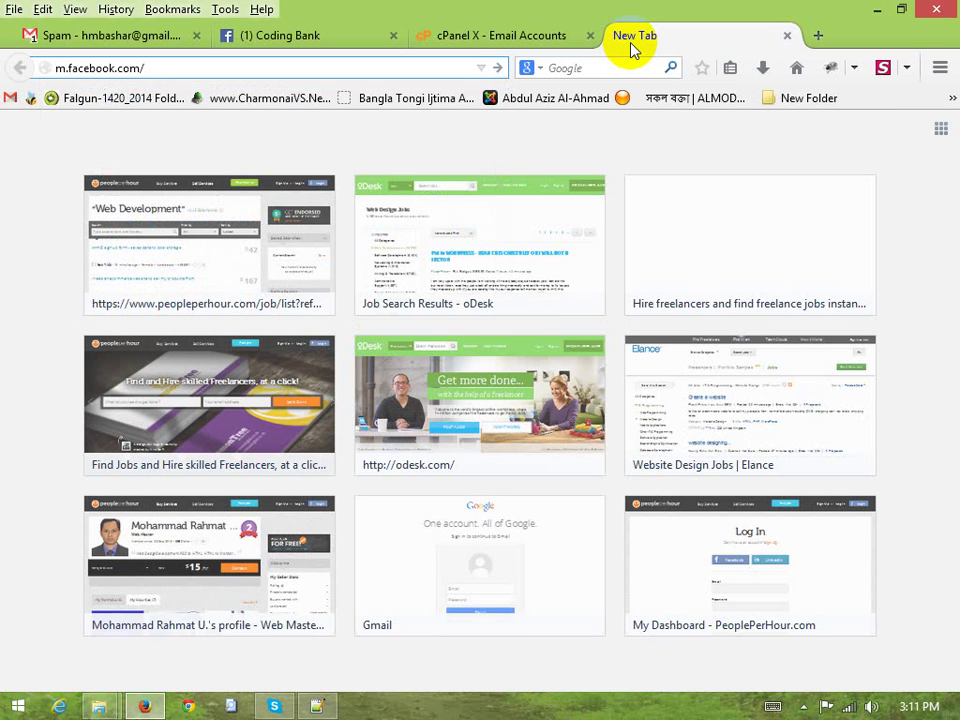
pyautogui.write('admin@')
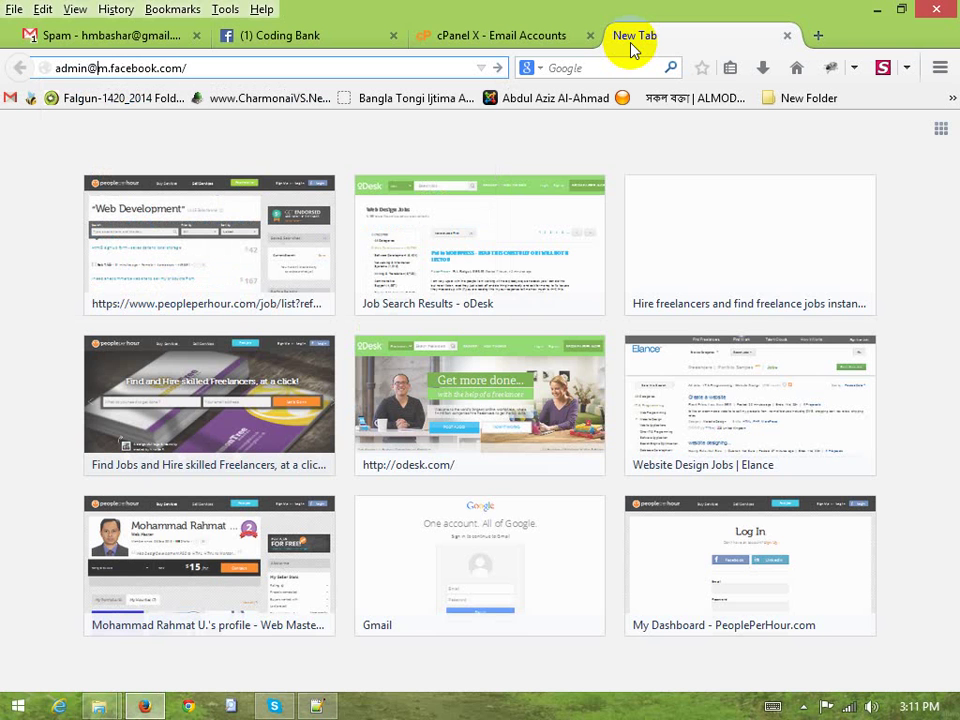
pyautogui.press('Right')
pyautogui.press('Left')
pyautogui.press('Left')
pyautogui.press('Right')
# Return to the Email Accounts tab and keep shaplahost.com as the domain
pyautogui.click(458, 35)
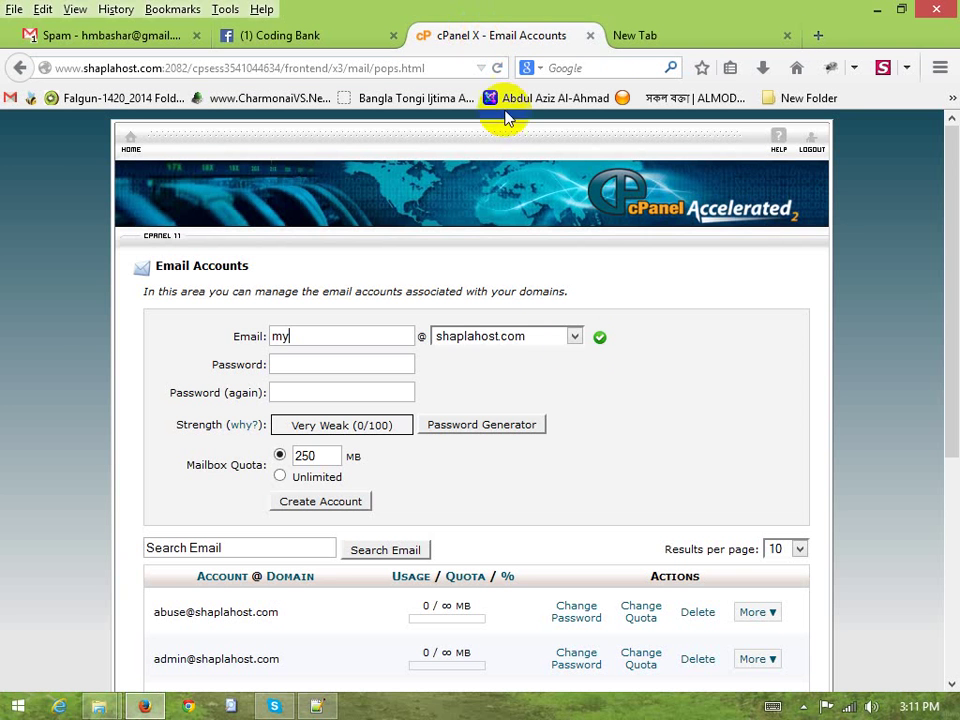
pyautogui.click(666, 37)
pyautogui.click(530, 30)
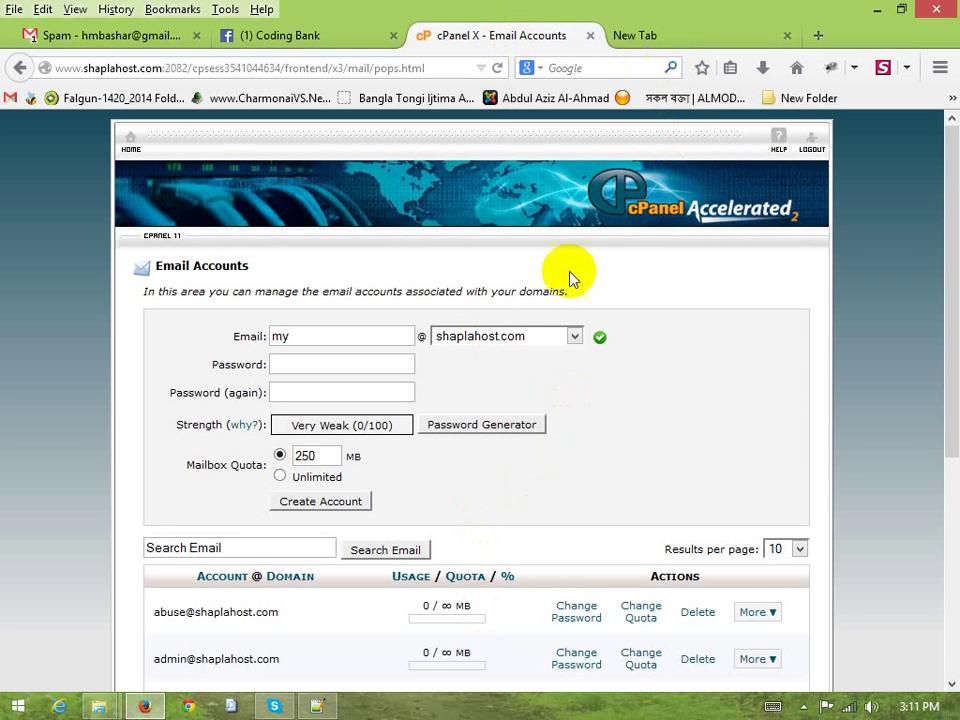
pyautogui.click(500, 340)
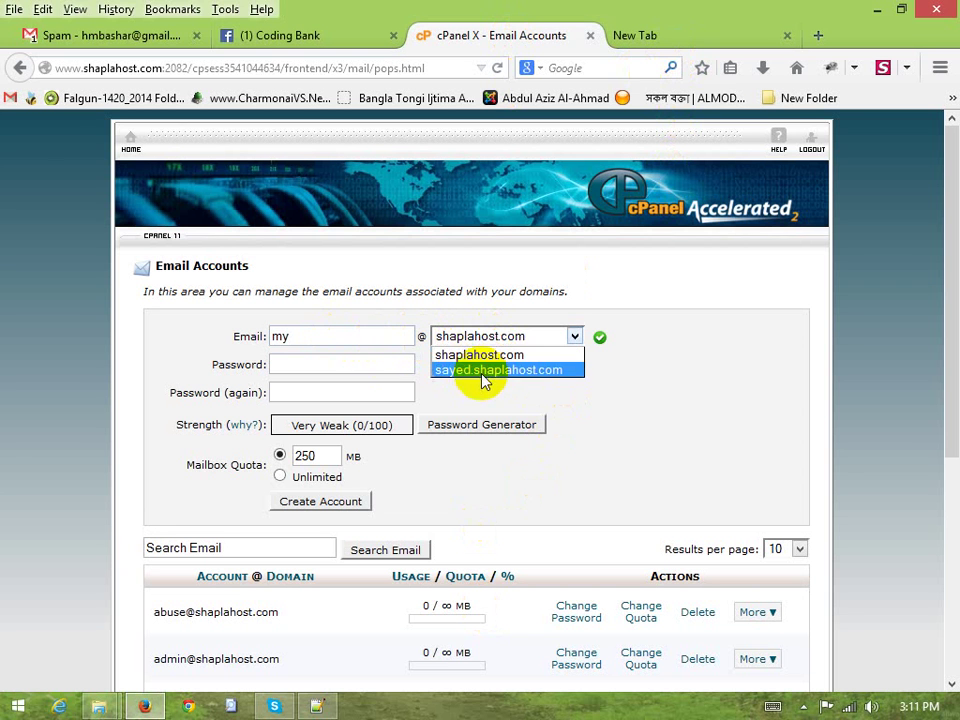
pyautogui.click(482, 378)
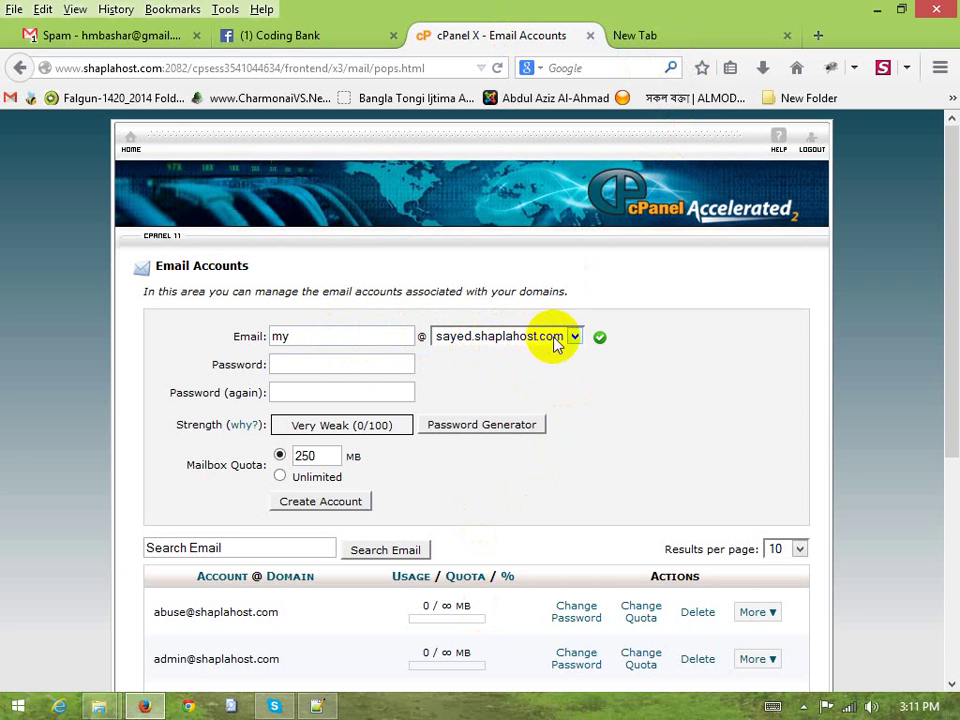
pyautogui.click(494, 341)
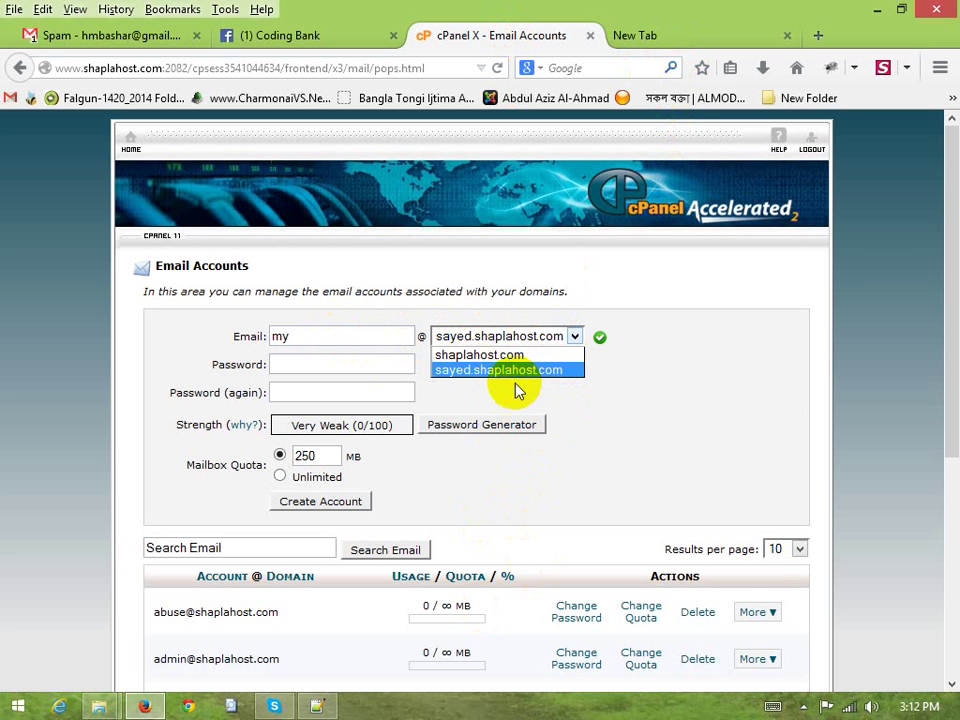
pyautogui.click(446, 356)
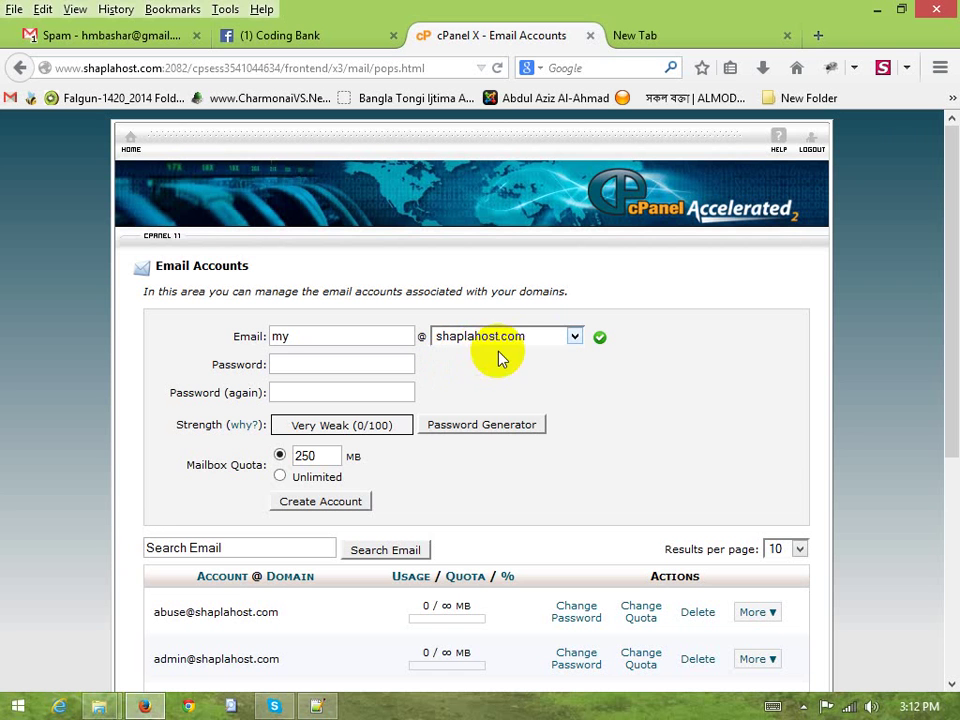
pyautogui.click(325, 338)
pyautogui.doubleClick(290, 335)
pyautogui.click(300, 333)
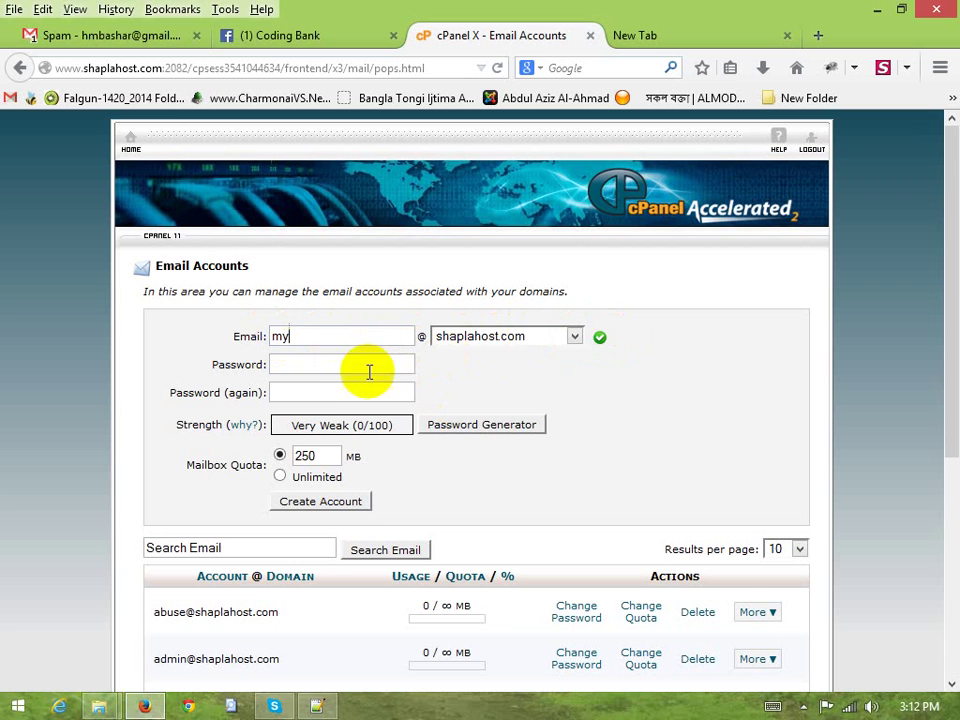
pyautogui.click(320, 368)
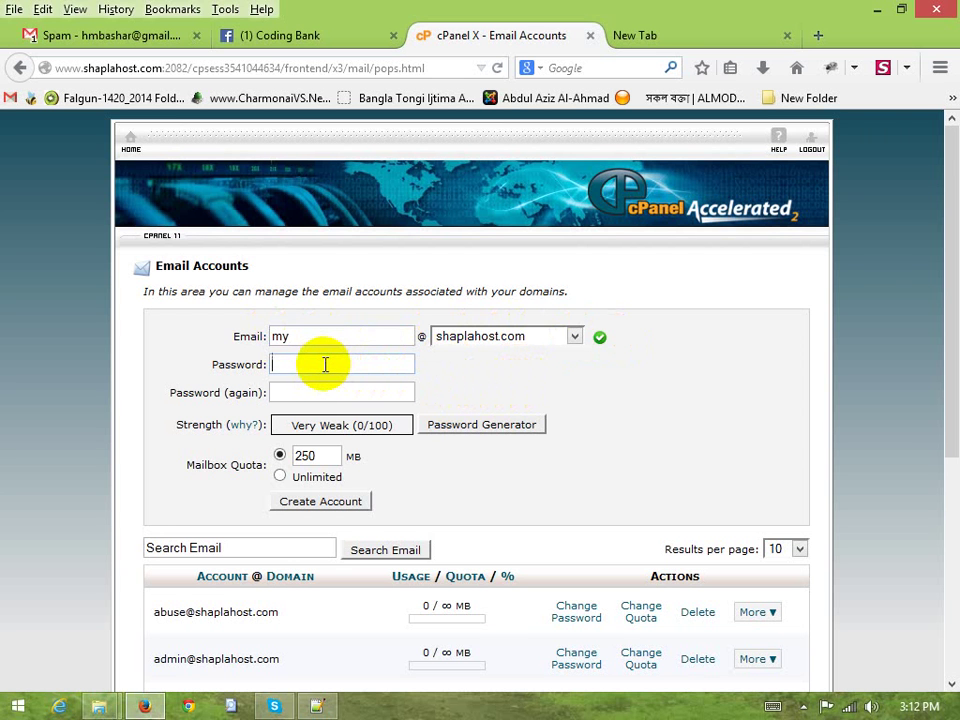
pyautogui.write('12345')
pyautogui.press('Tab')
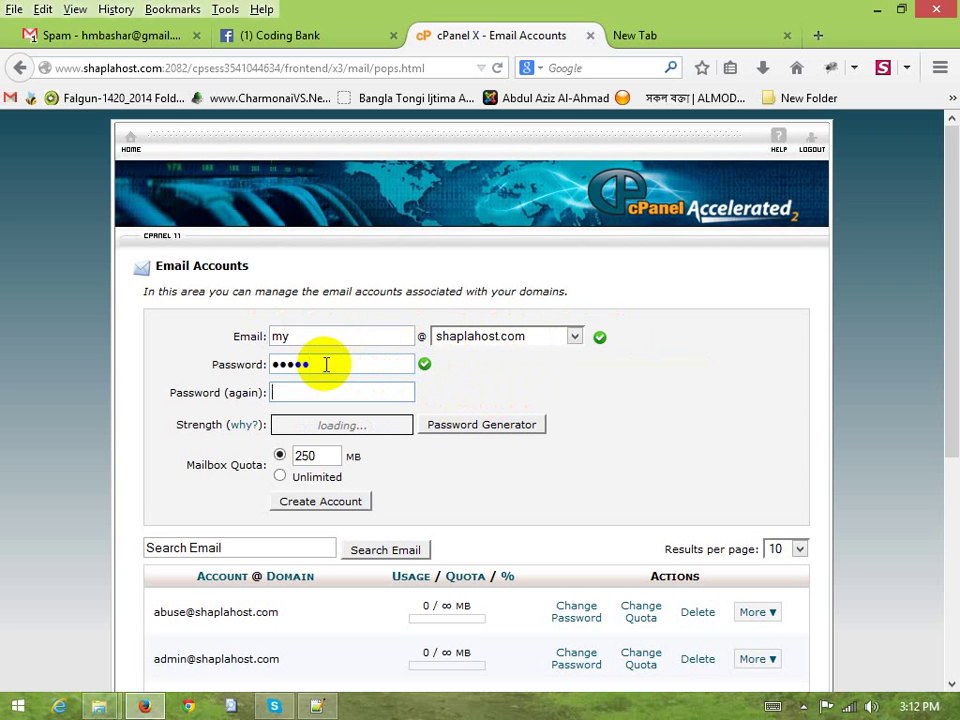
pyautogui.write('12345')
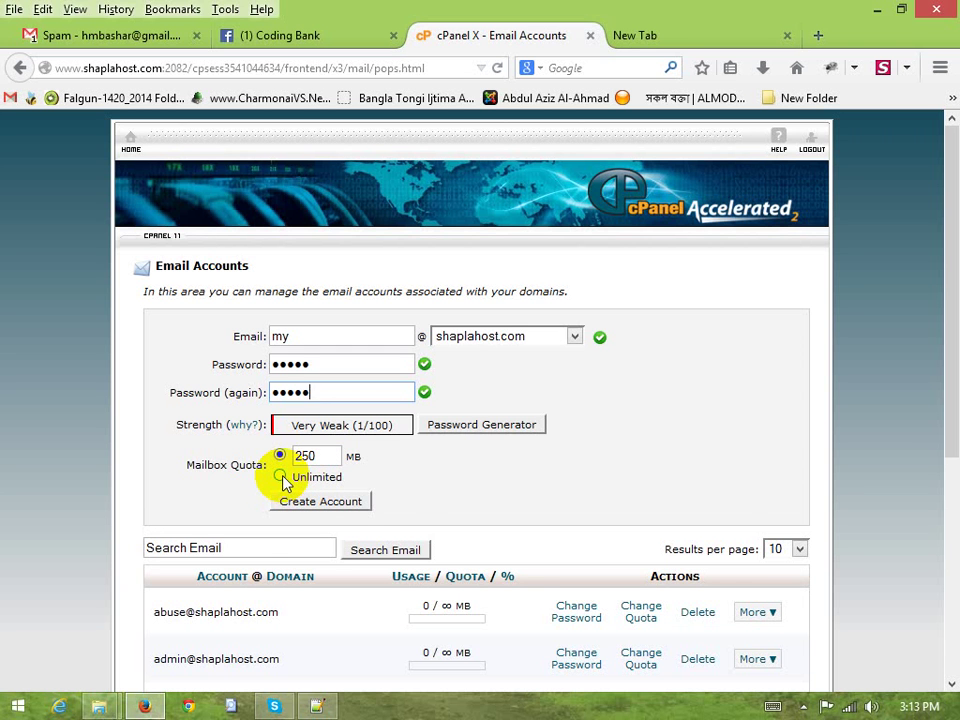
pyautogui.click(281, 477)
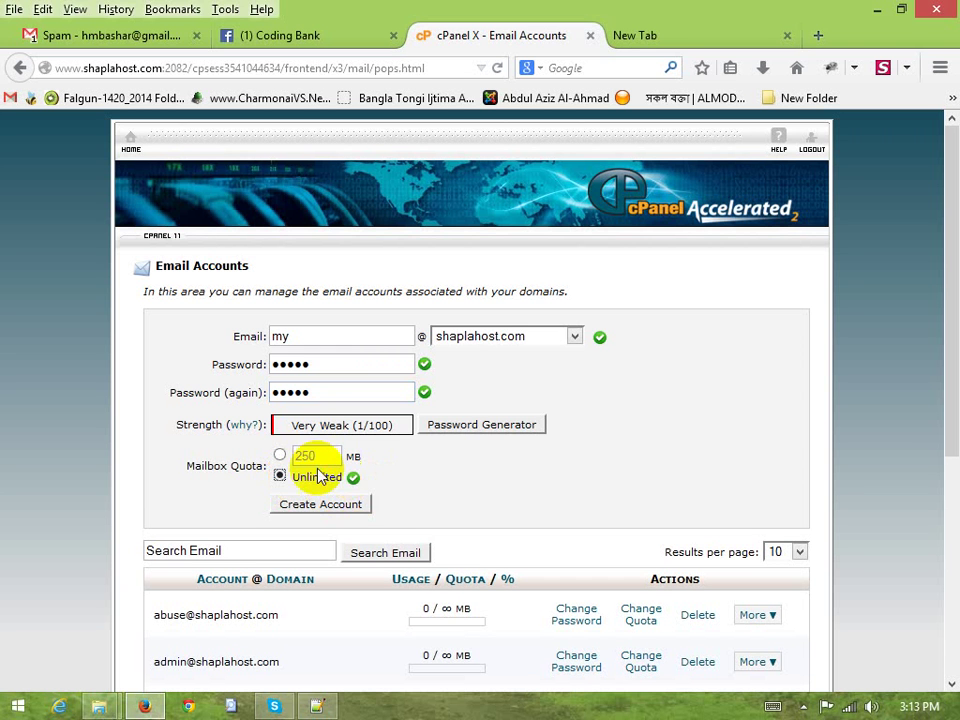
pyautogui.click(280, 455)
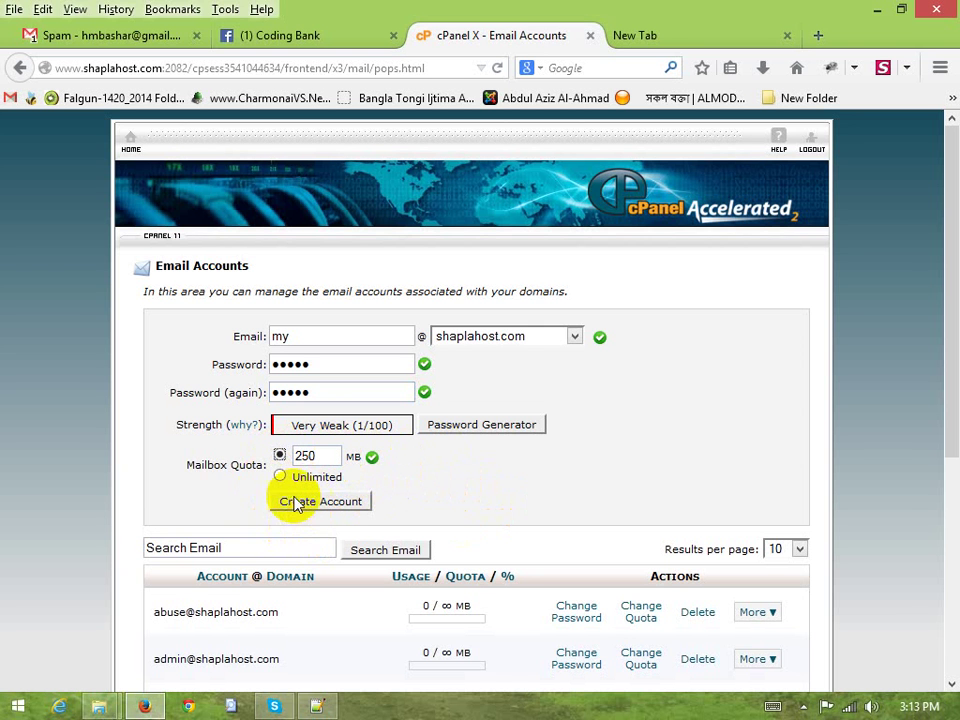
pyautogui.click(330, 503)
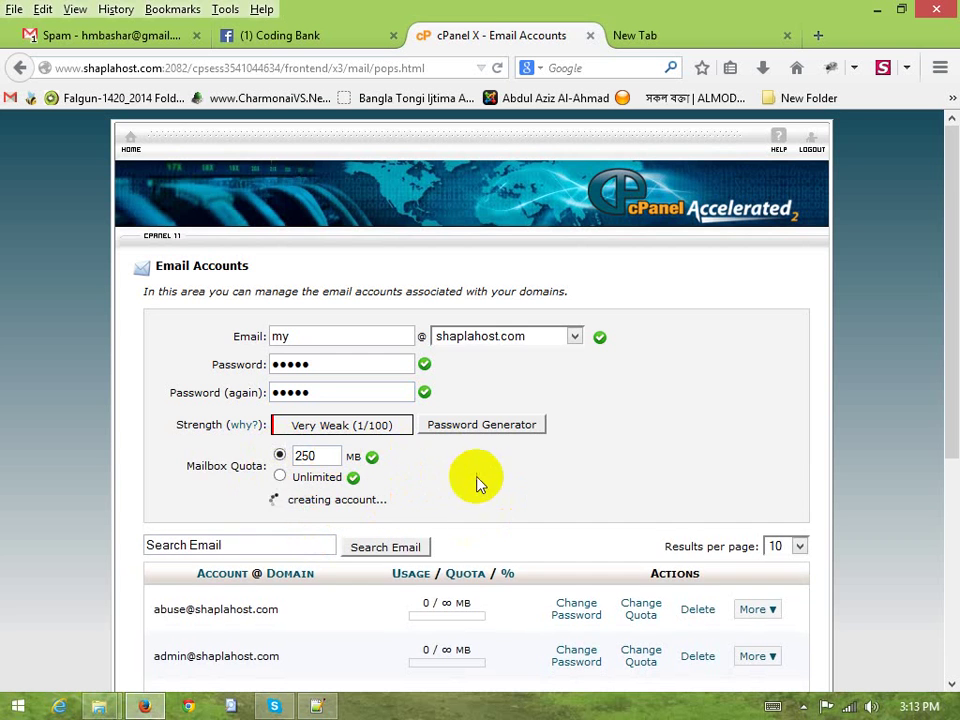
pyautogui.scroll(-2, 488, 478)
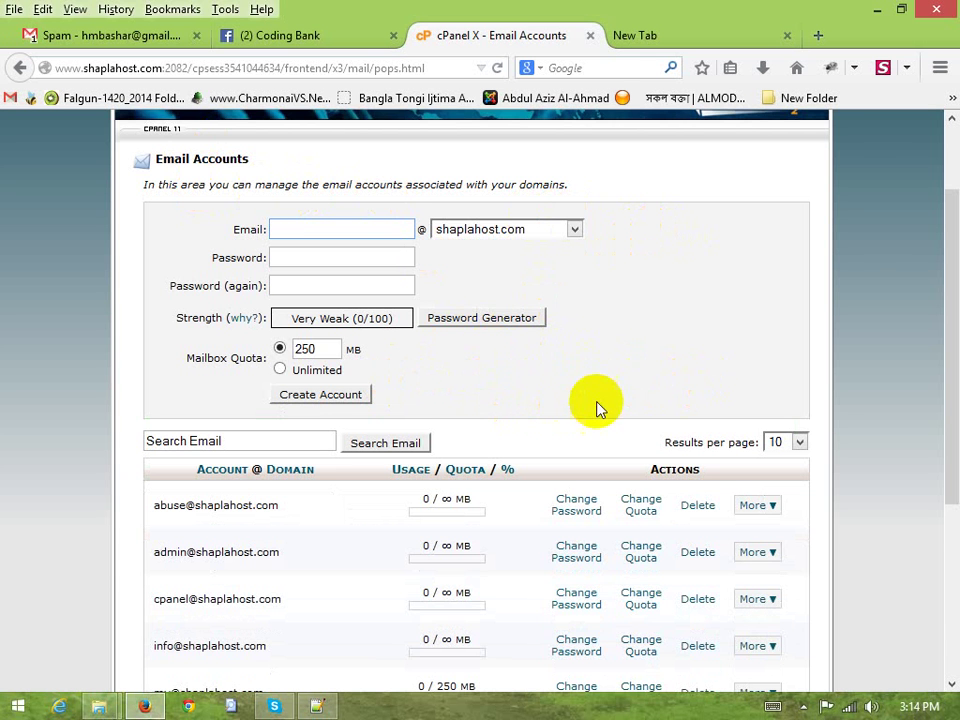
pyautogui.scroll(-2, 518, 366)
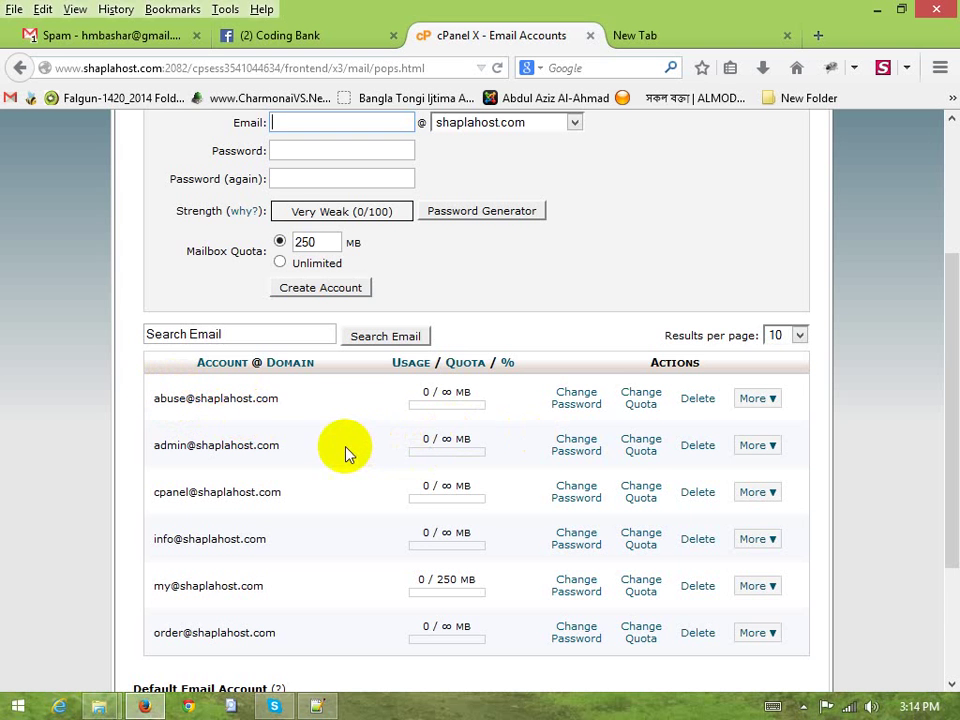
pyautogui.scroll(-3, 214, 504)
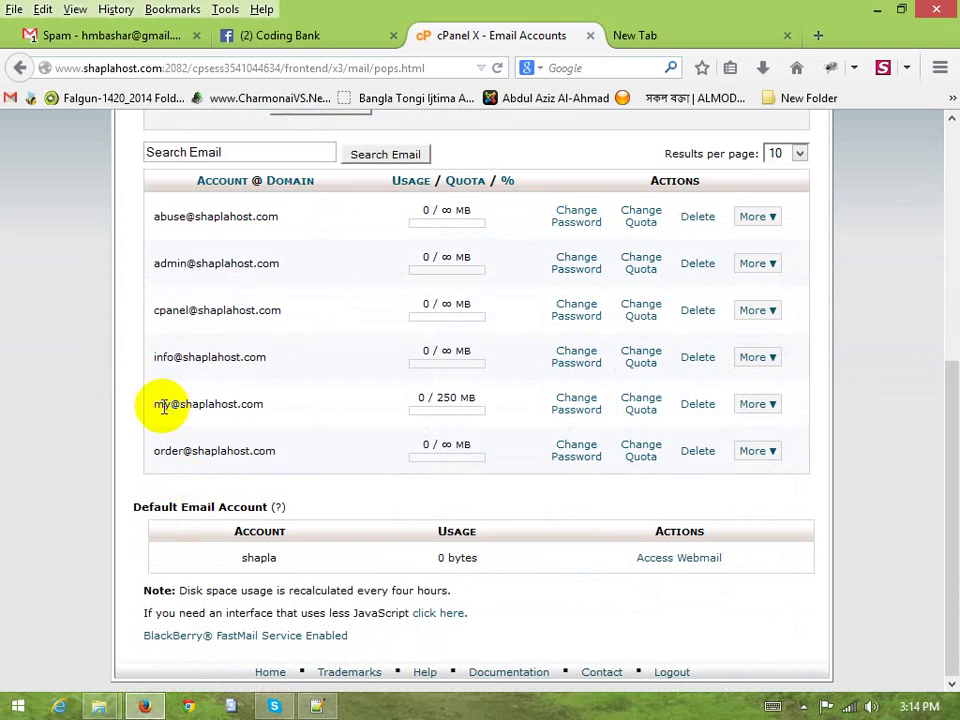
pyautogui.moveTo(153, 404); pyautogui.dragTo(275, 413)
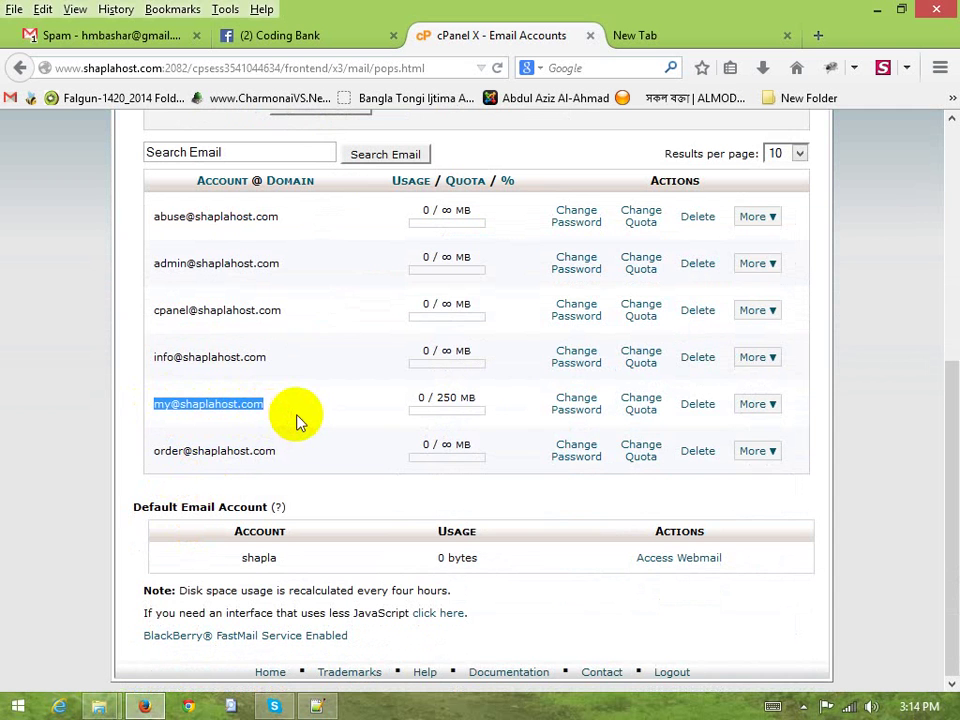
pyautogui.click(291, 416)
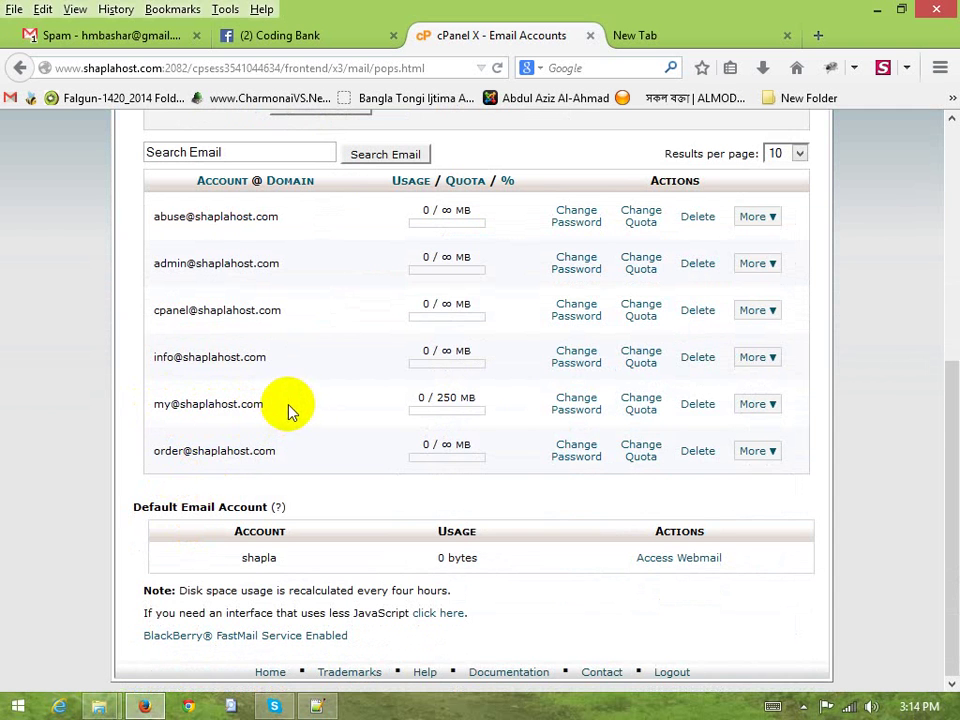
pyautogui.moveTo(266, 406); pyautogui.dragTo(154, 401)
pyautogui.click(268, 418)
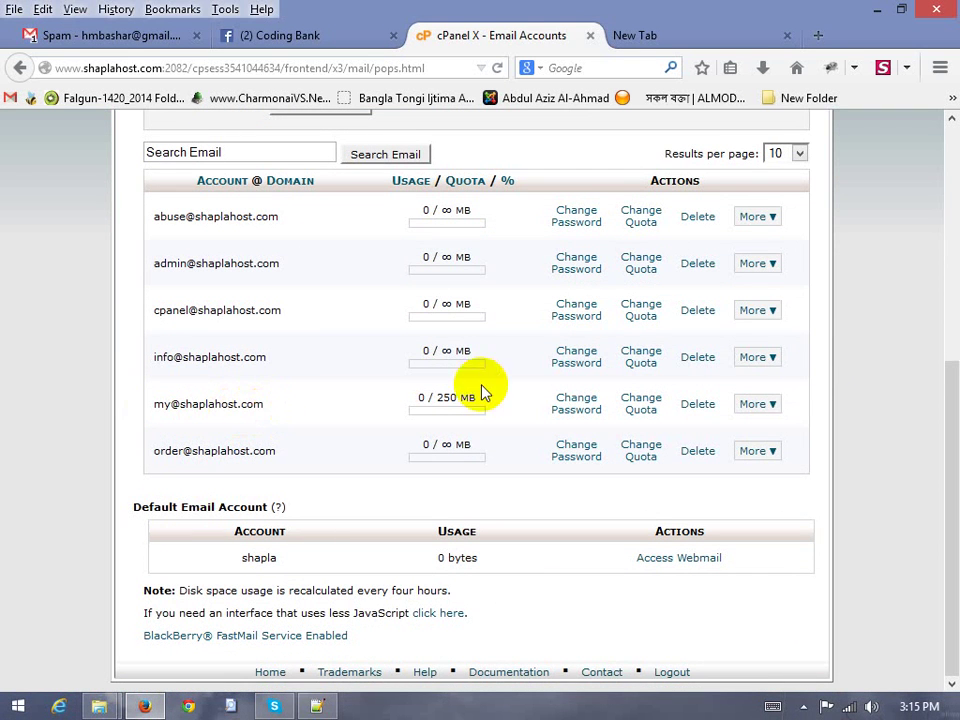
pyautogui.click(776, 410)
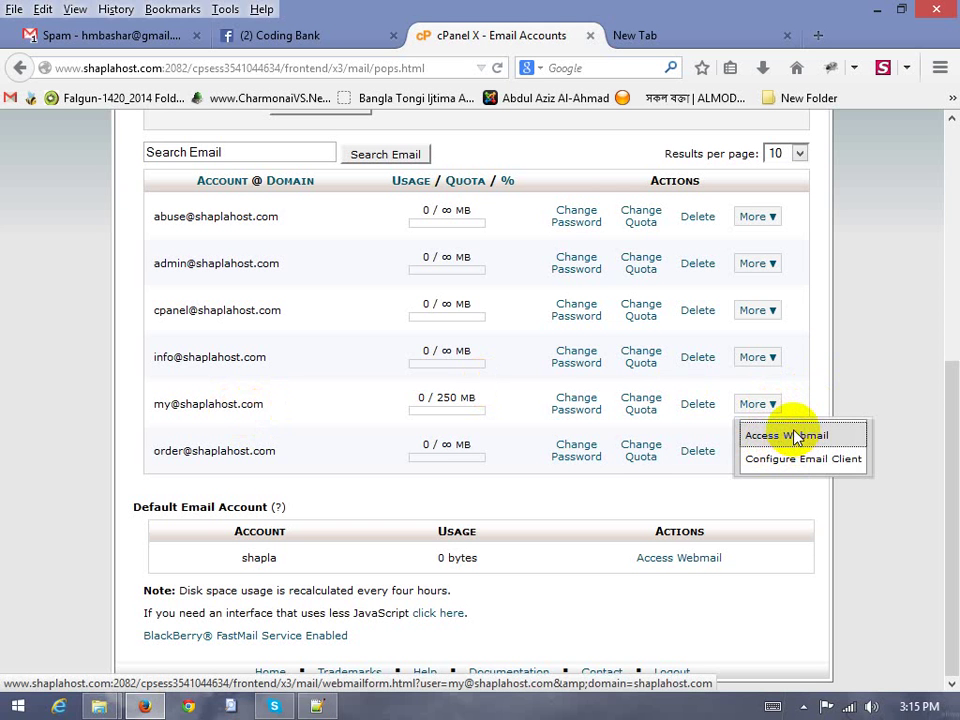
pyautogui.scroll(3, 295, 415)
pyautogui.scroll(4, 300, 400)
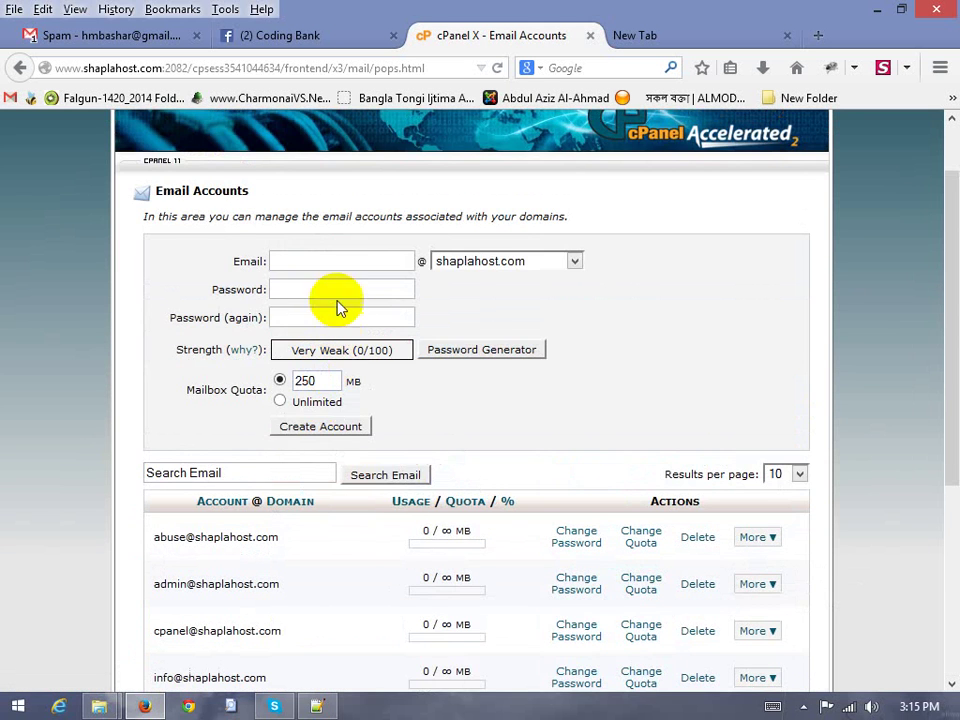
pyautogui.scroll(-4, 330, 476)
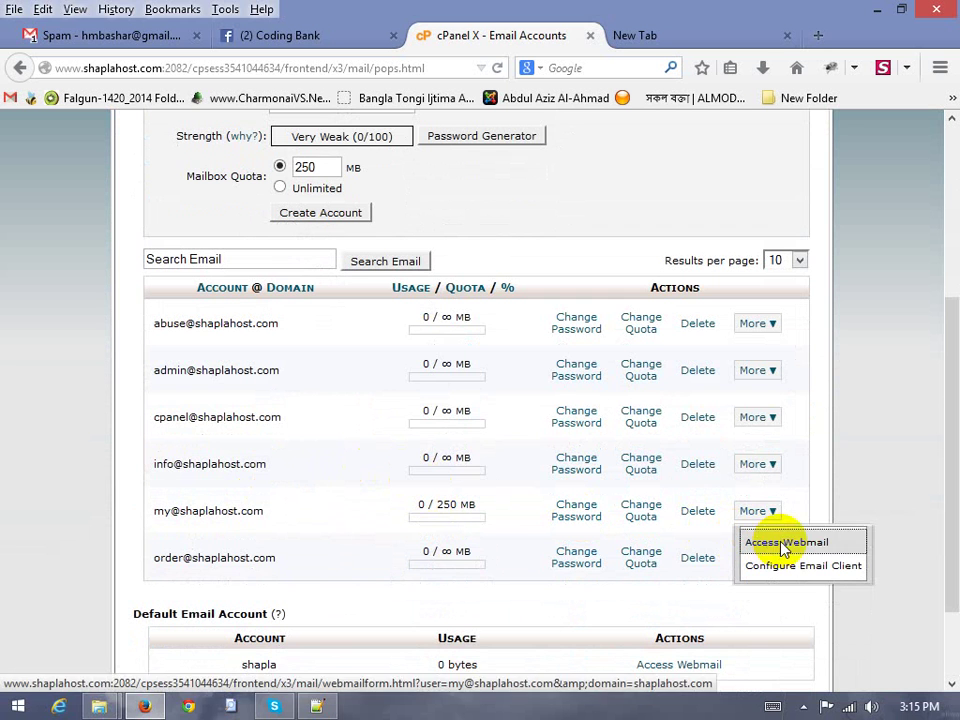
pyautogui.click(800, 513)
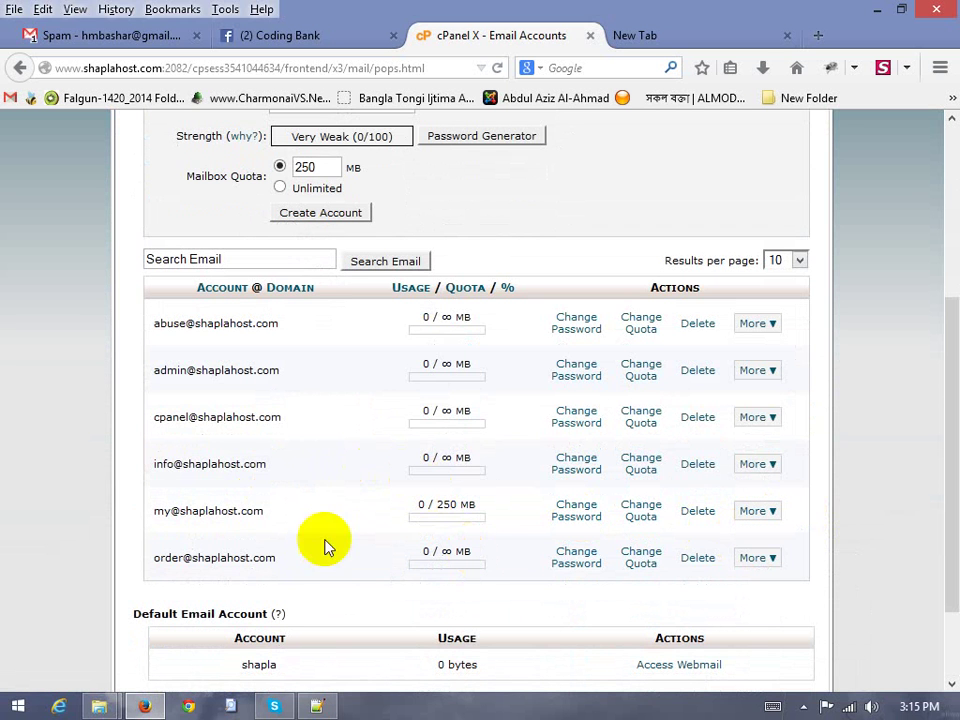
pyautogui.doubleClick(241, 510)
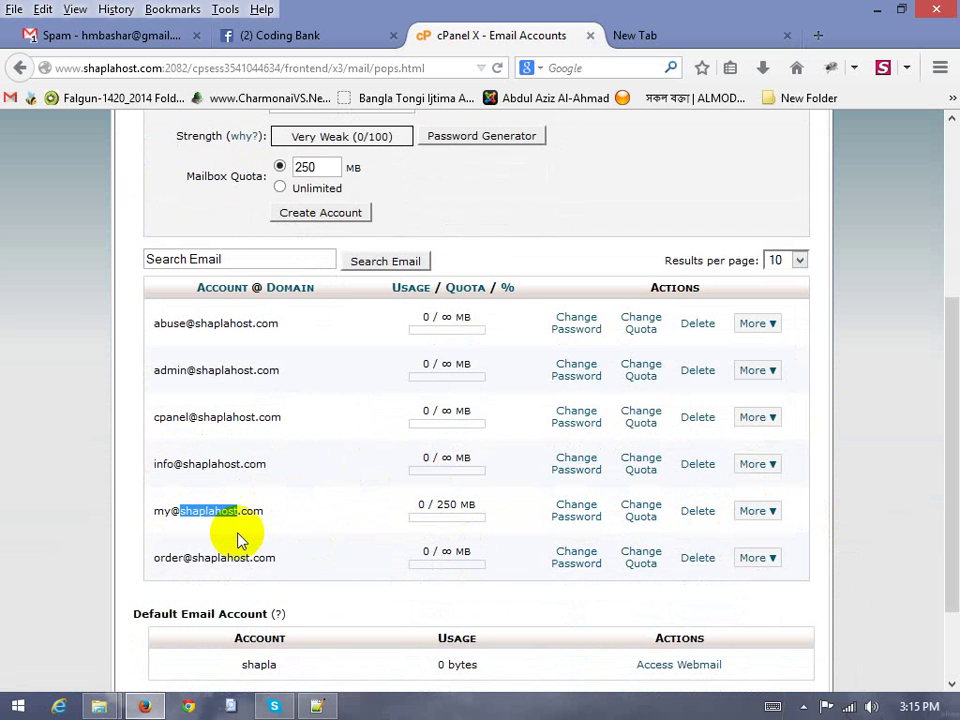
pyautogui.click(270, 521)
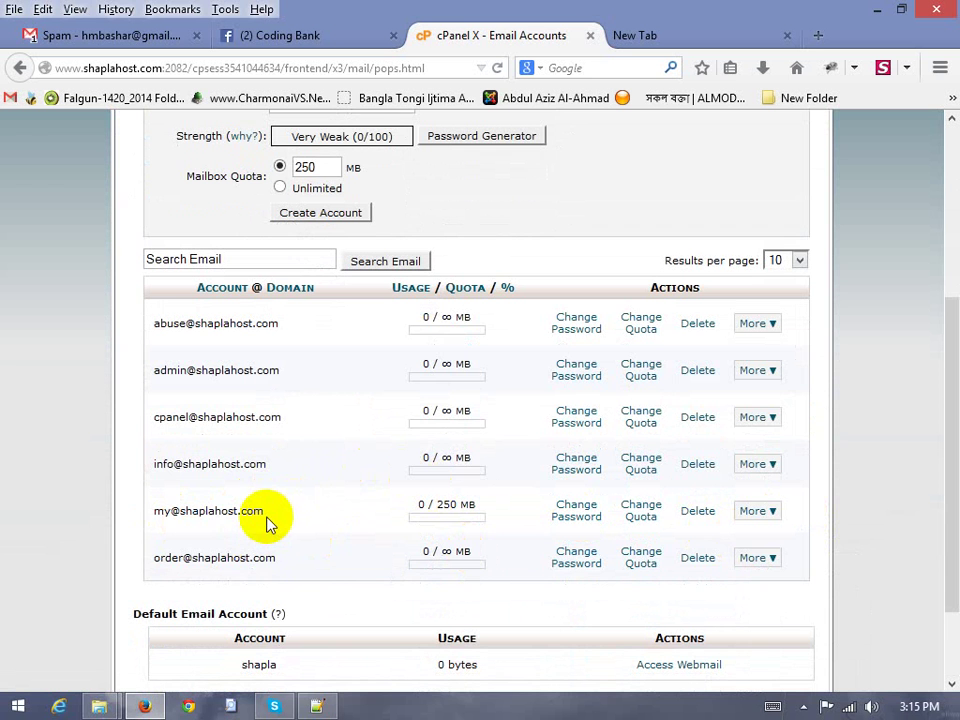
pyautogui.tripleClick(197, 510)
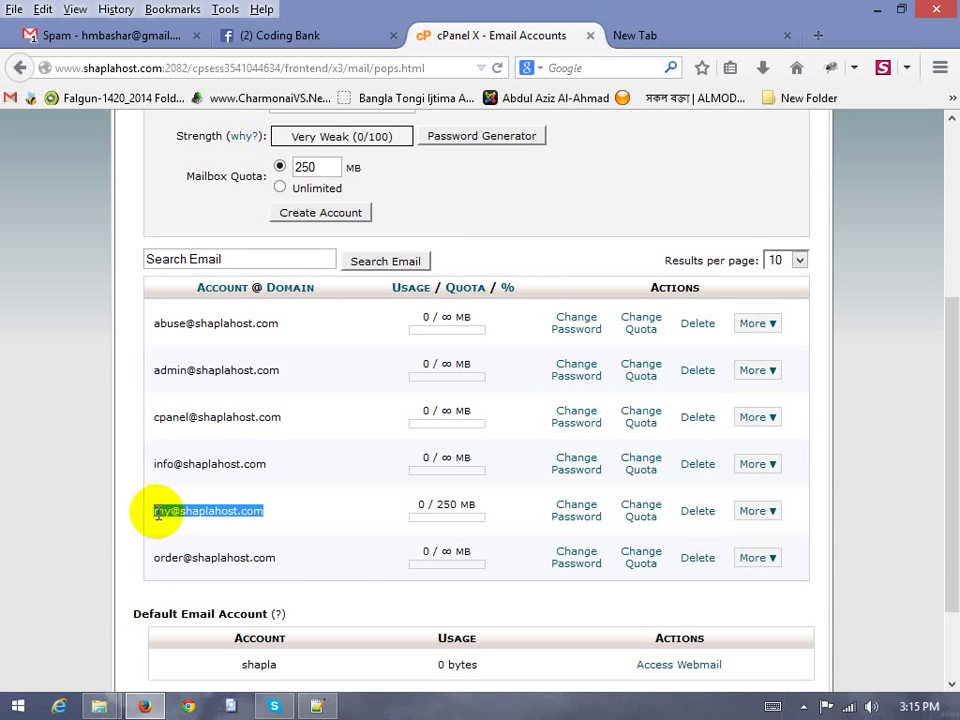
pyautogui.click(156, 512)
# Check the account's More menu once more, then go back to the cPanel home page
pyautogui.scroll(5, 186, 508)
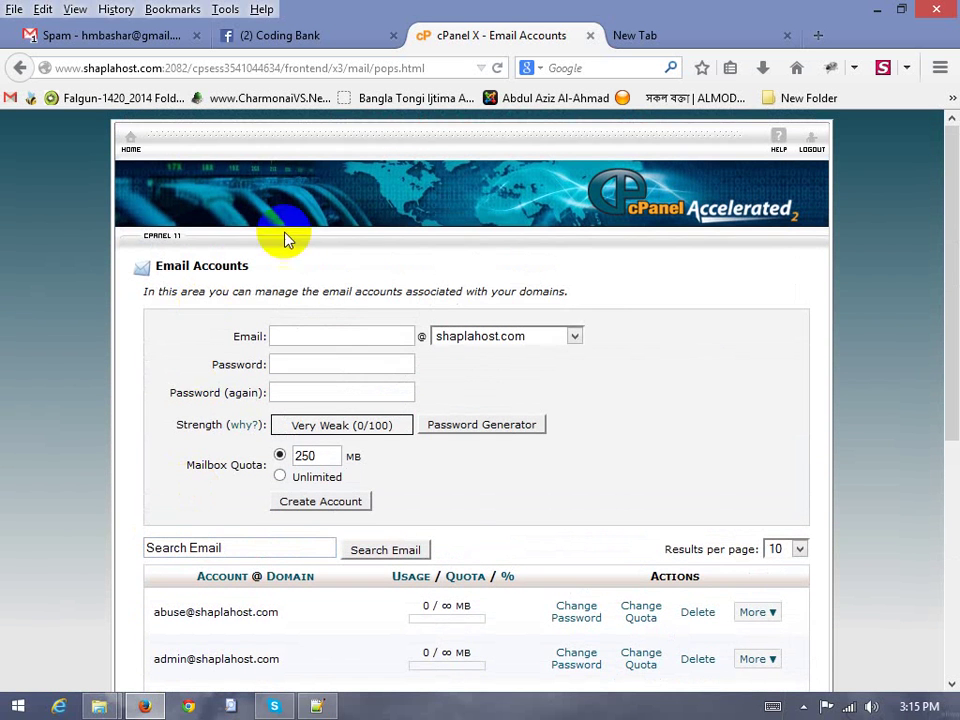
pyautogui.scroll(-3, 231, 553)
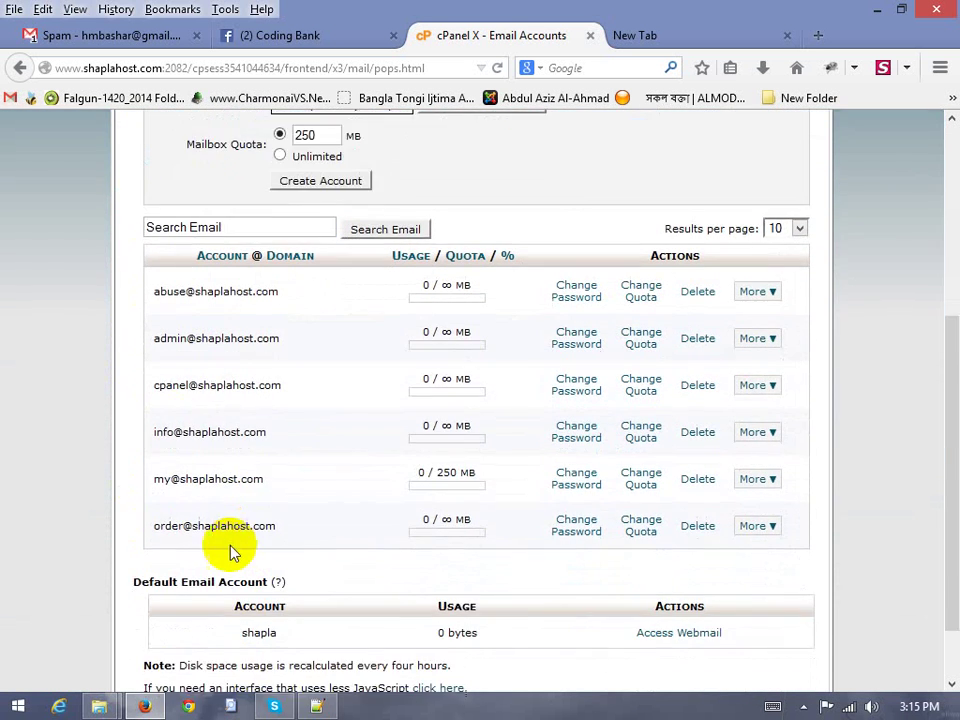
pyautogui.click(764, 484)
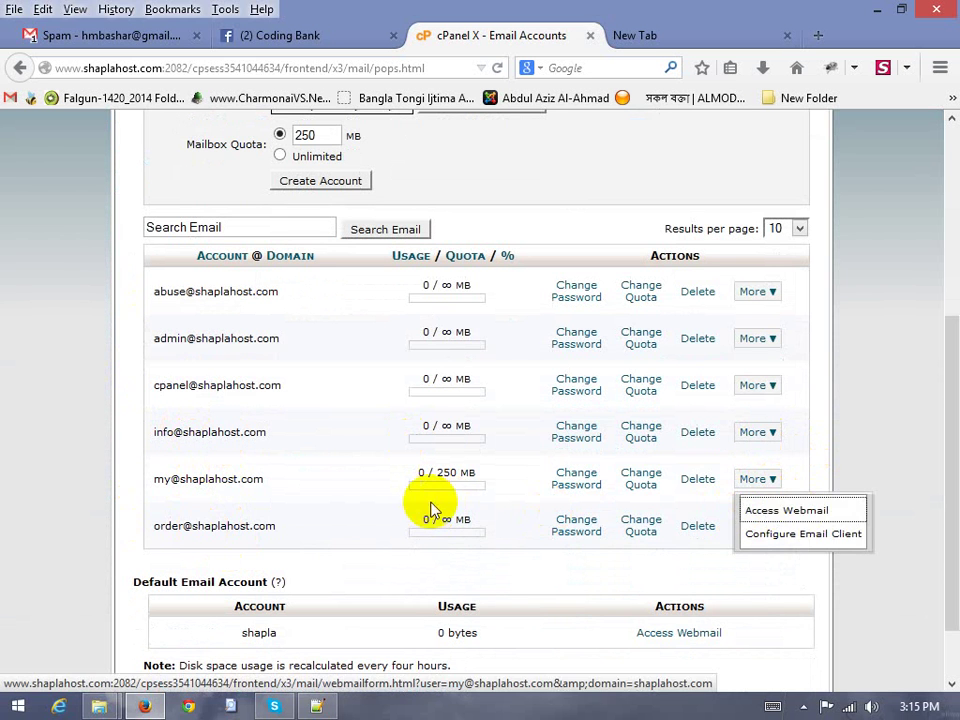
pyautogui.click(358, 484)
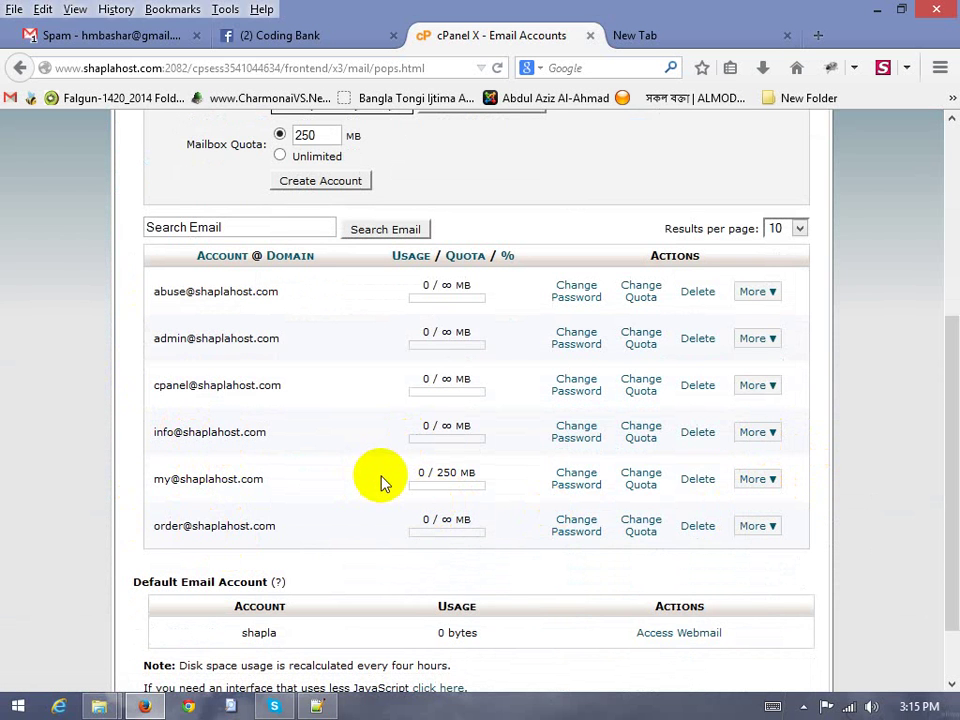
pyautogui.scroll(3, 781, 527)
pyautogui.scroll(-4, 781, 525)
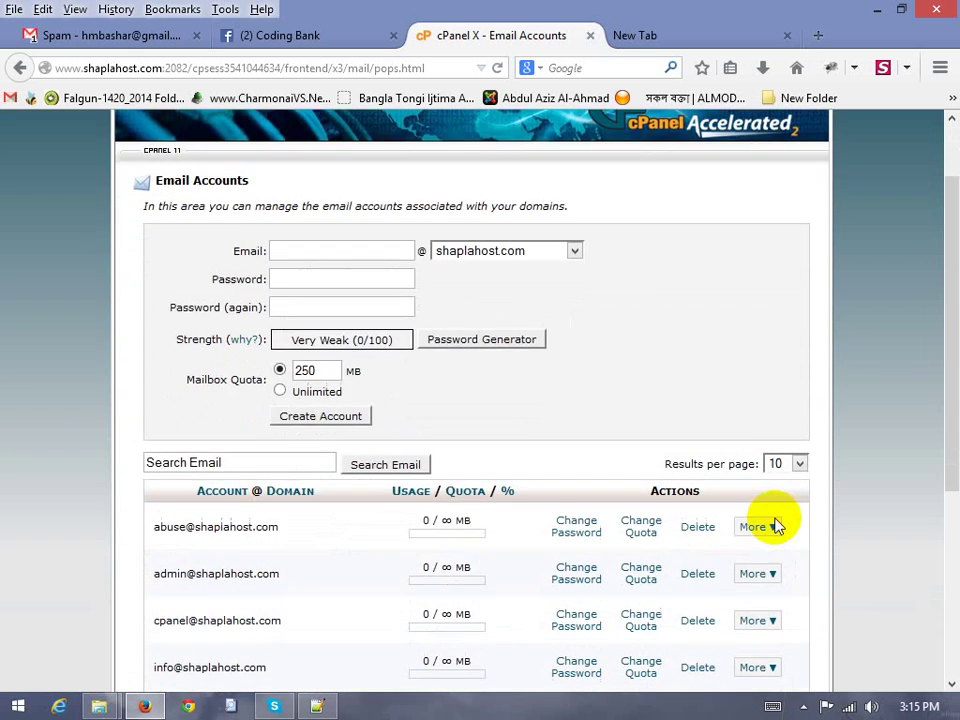
pyautogui.scroll(4, 797, 450)
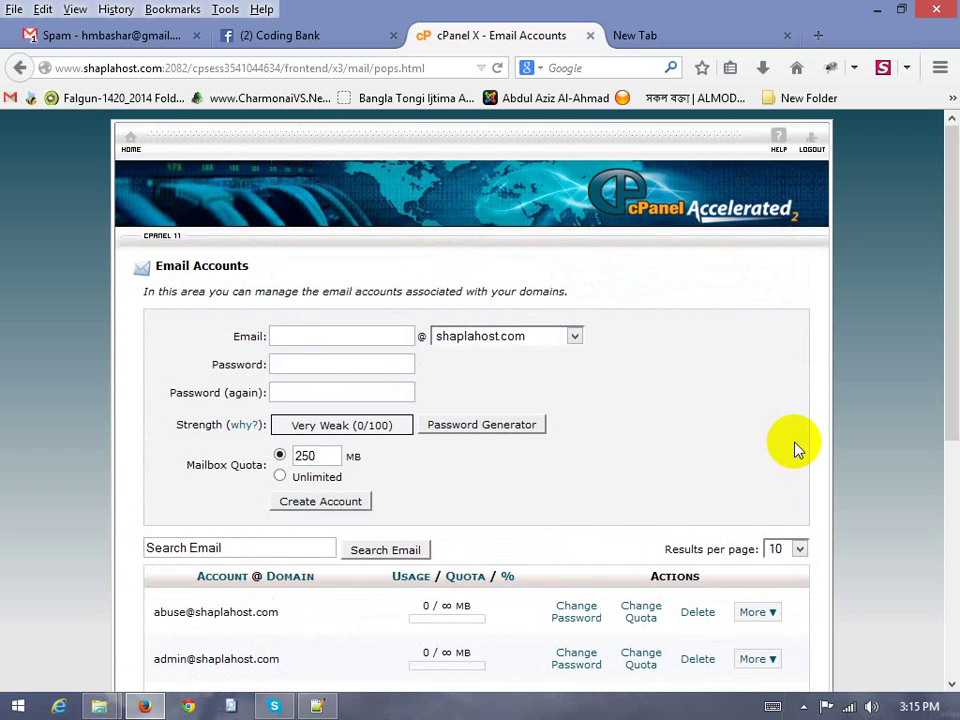
pyautogui.click(130, 141)
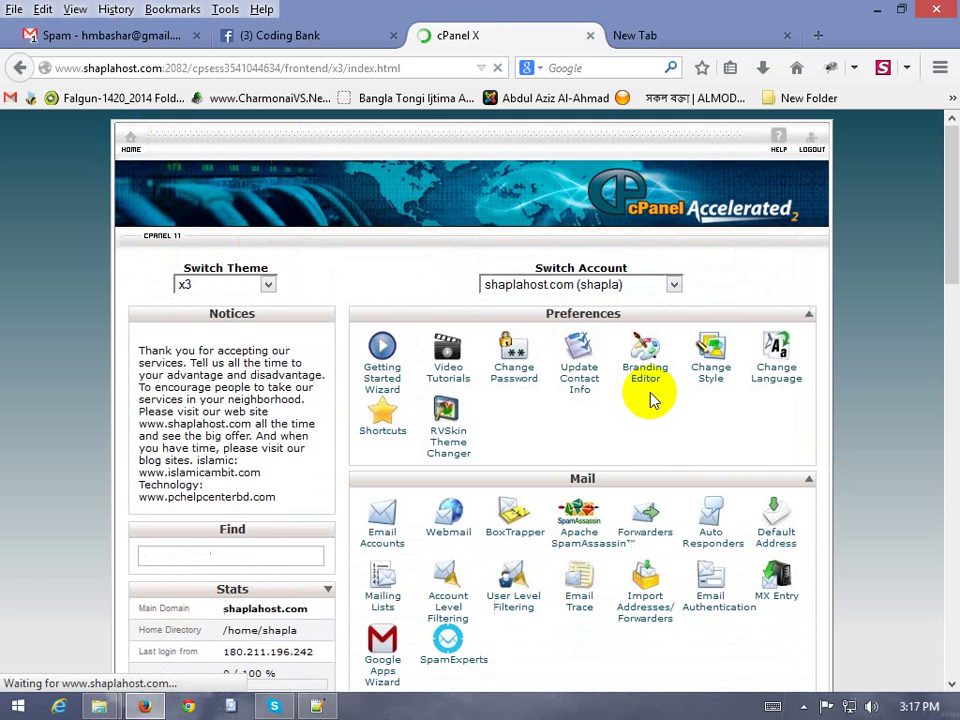
# Open Webmail from the Mail section and launch its login in a new tab
pyautogui.scroll(-3, 860, 379)
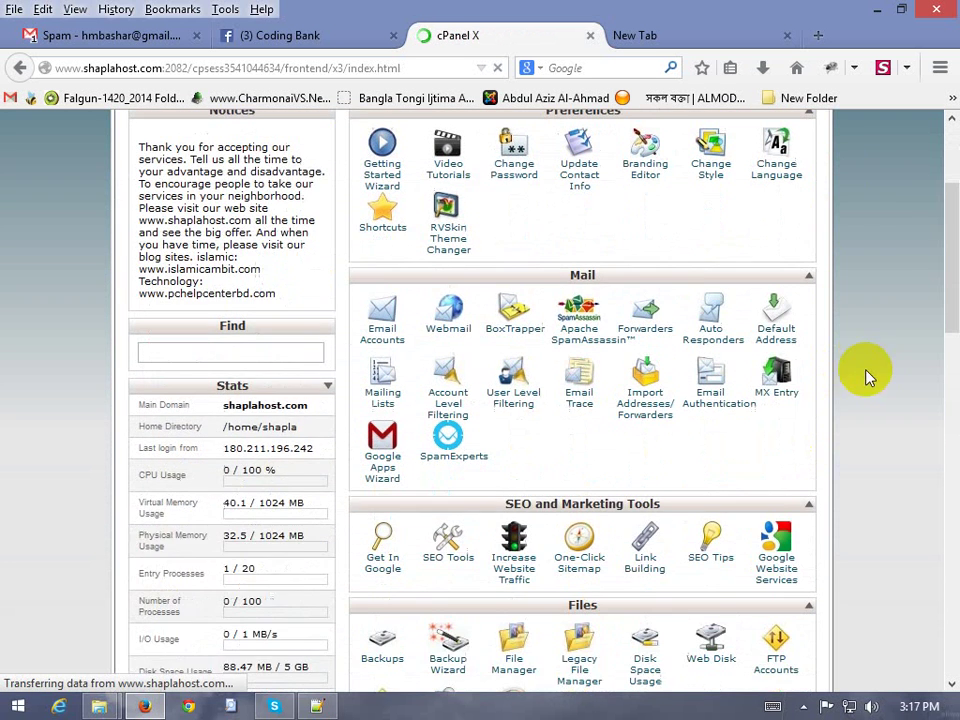
pyautogui.scroll(2, 860, 375)
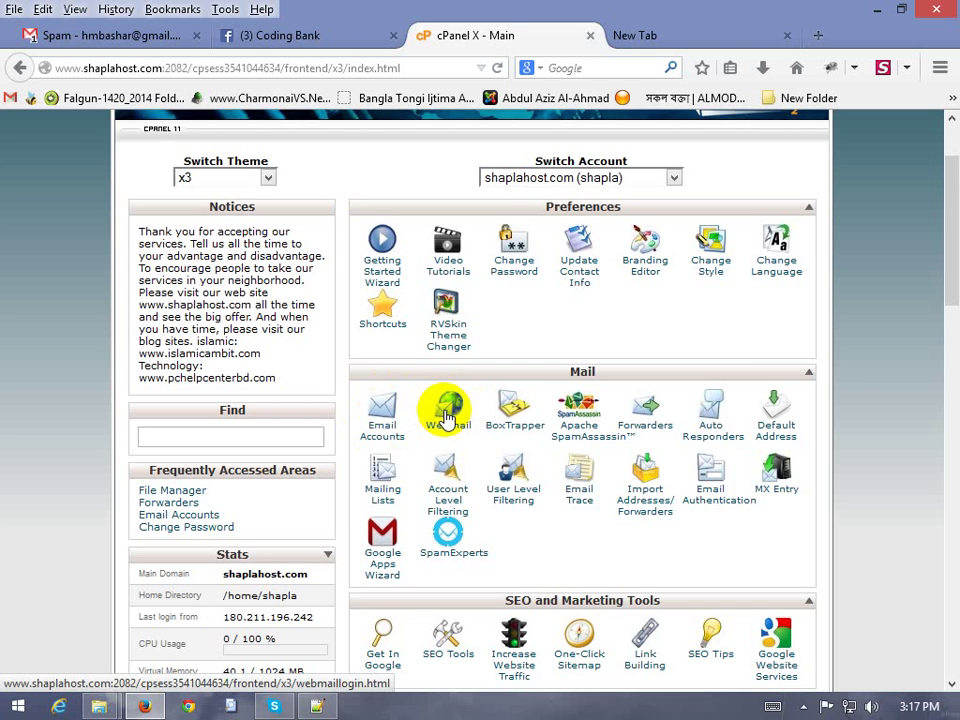
pyautogui.click(447, 416)
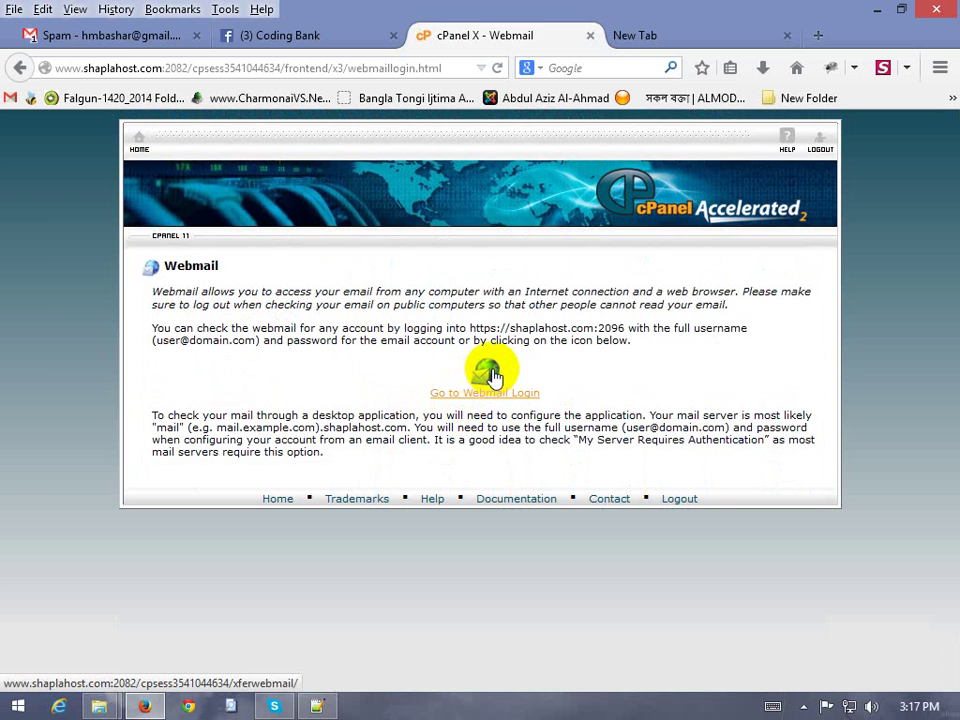
pyautogui.click(490, 372)
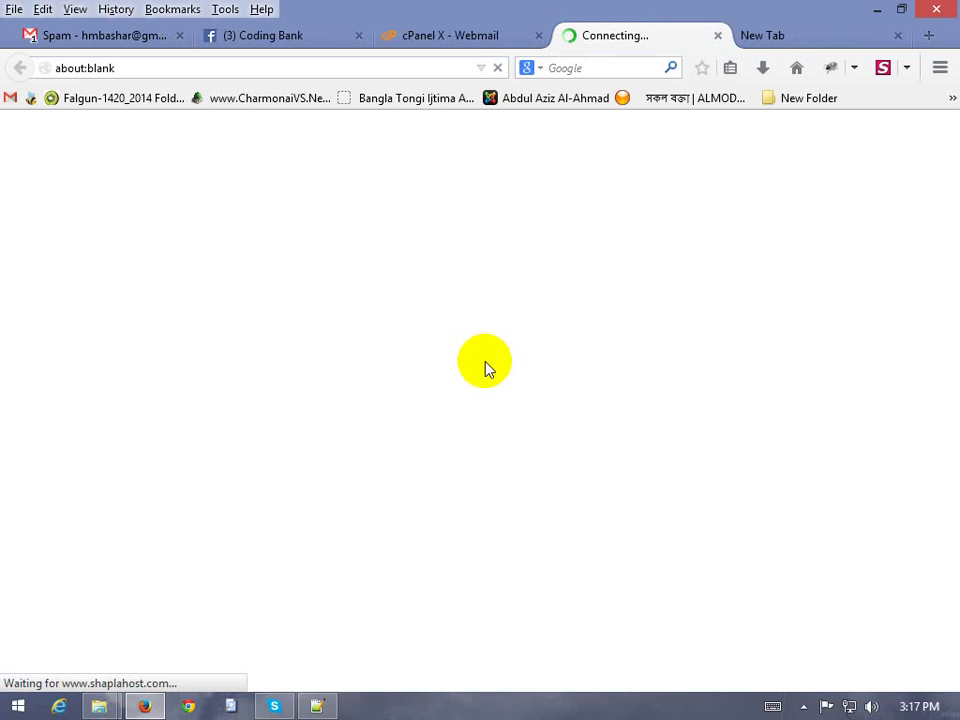
# Close the Coding Bank, blank and Webmail Main tabs, then head to the webmail login
pyautogui.click(352, 35)
pyautogui.click(359, 35)
pyautogui.click(495, 40)
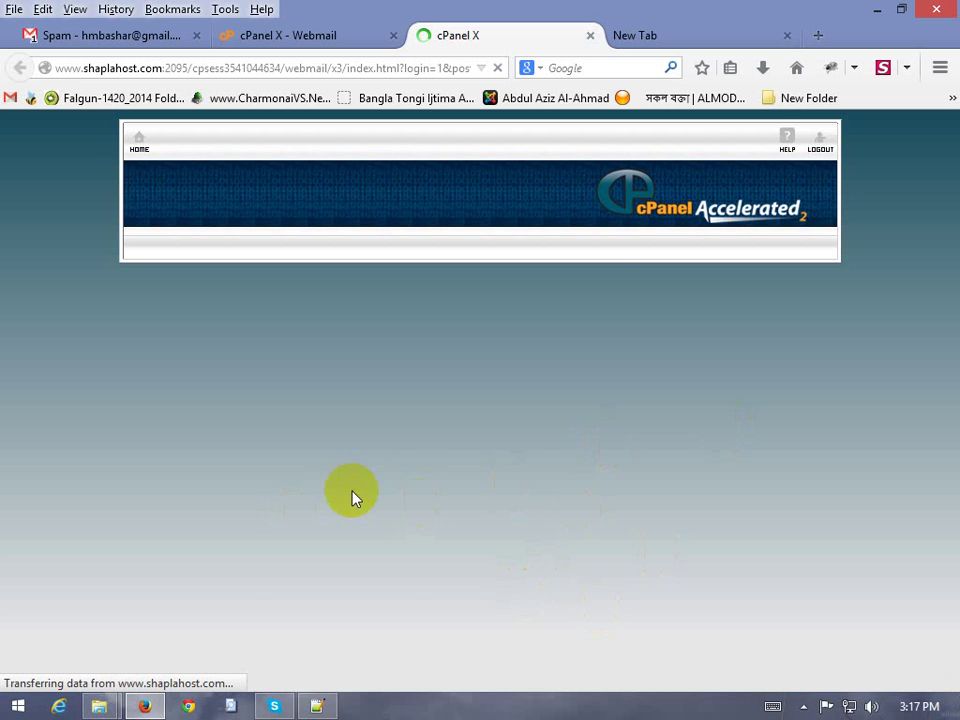
pyautogui.click(645, 35)
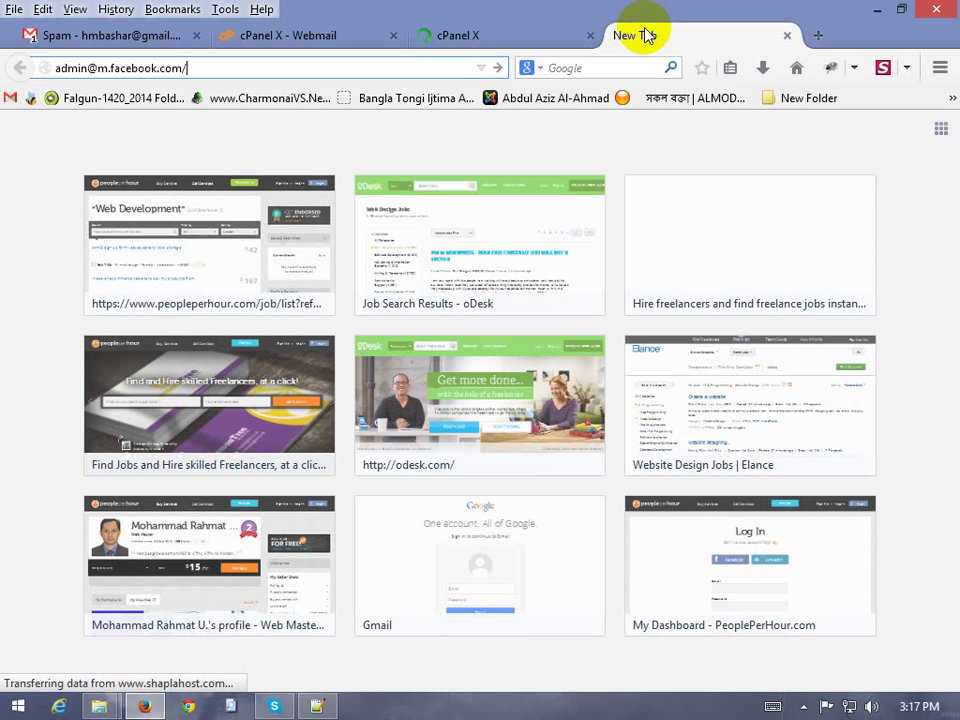
pyautogui.click(787, 35)
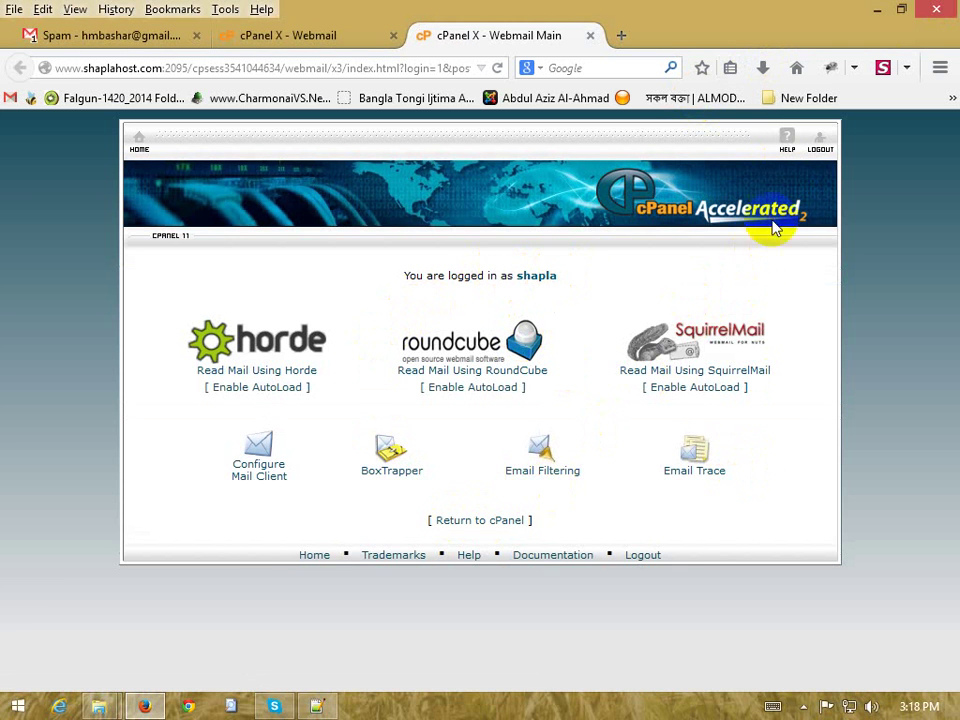
pyautogui.click(591, 36)
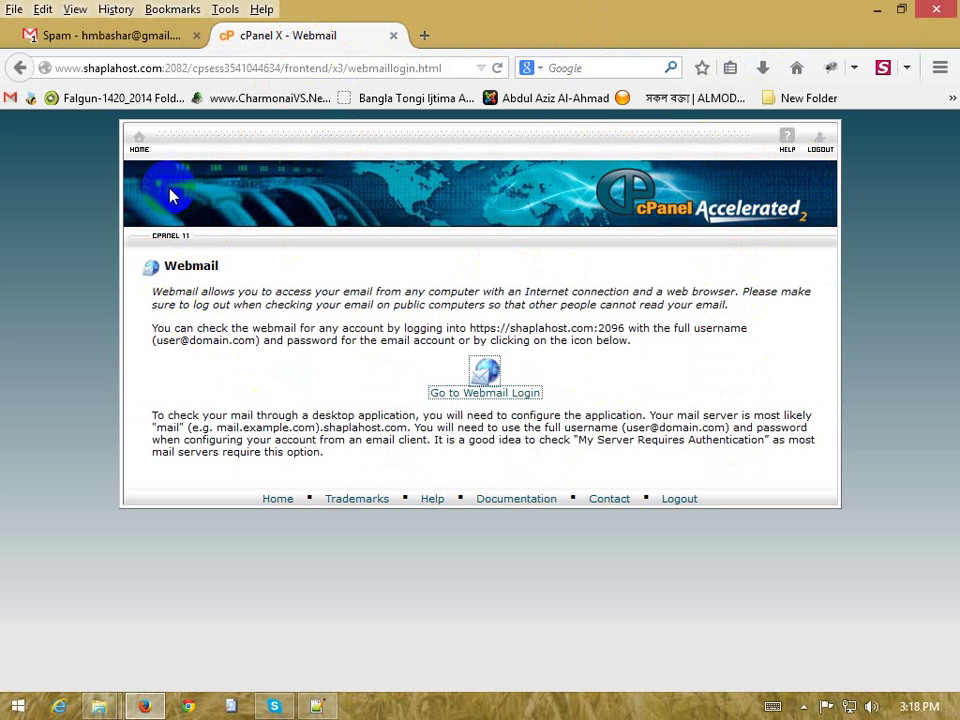
pyautogui.click(485, 393)
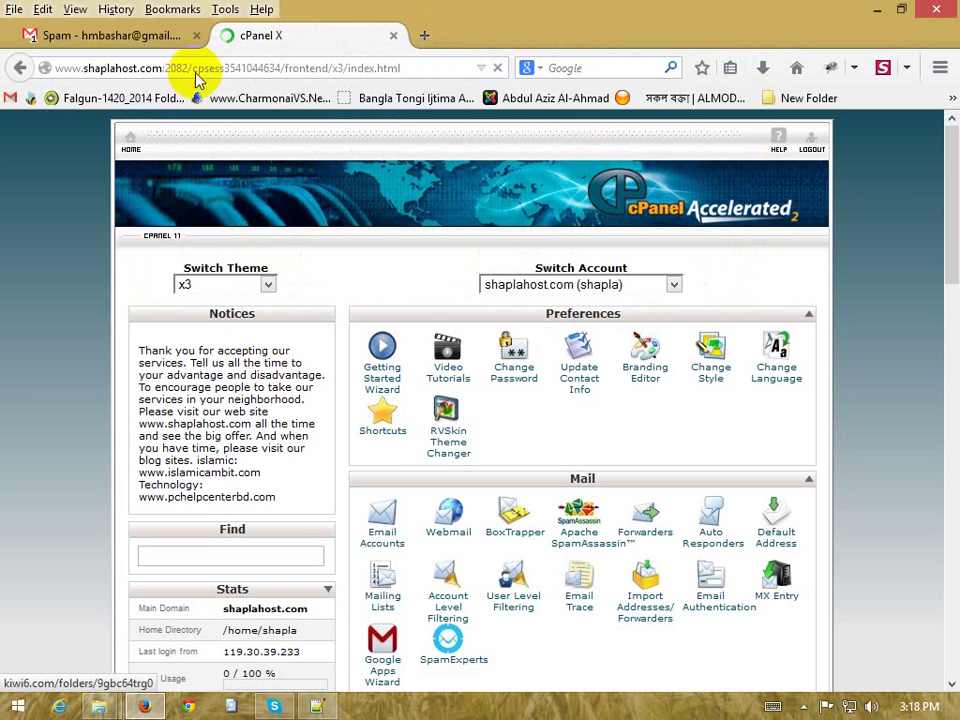
# Load the shaplahost.com/webmail login page in a new browser tab
pyautogui.click(425, 37)
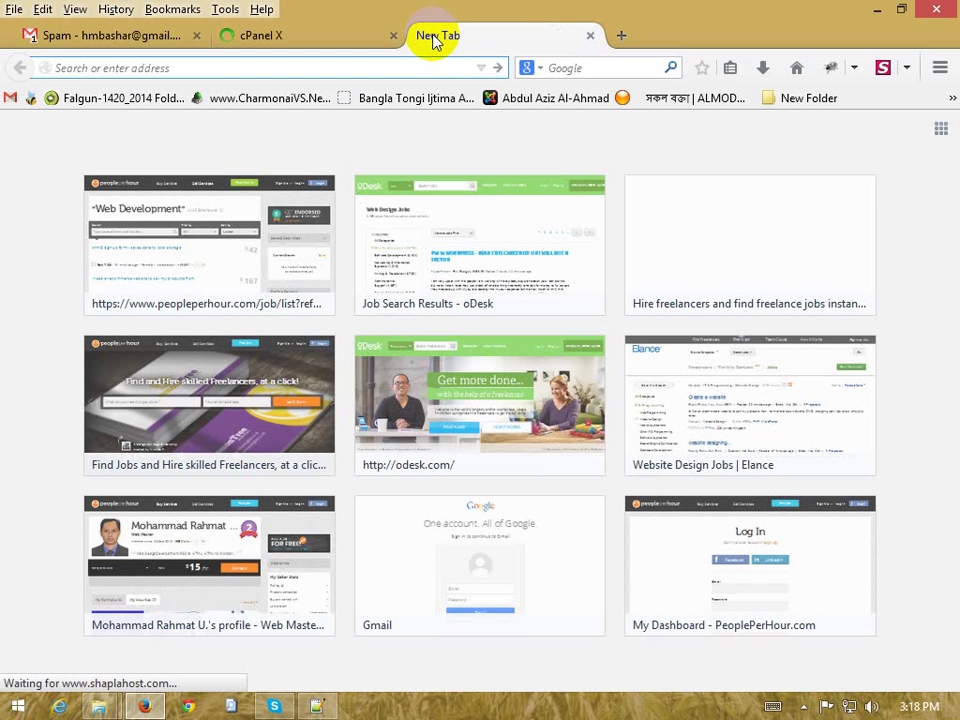
pyautogui.write('sh')
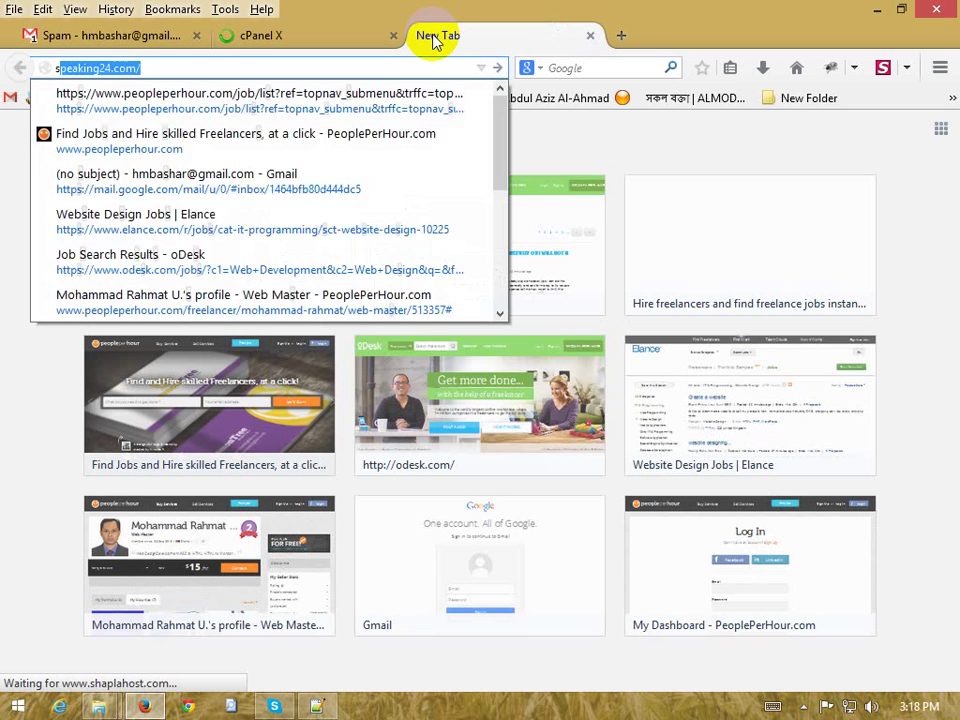
pyautogui.write('p')
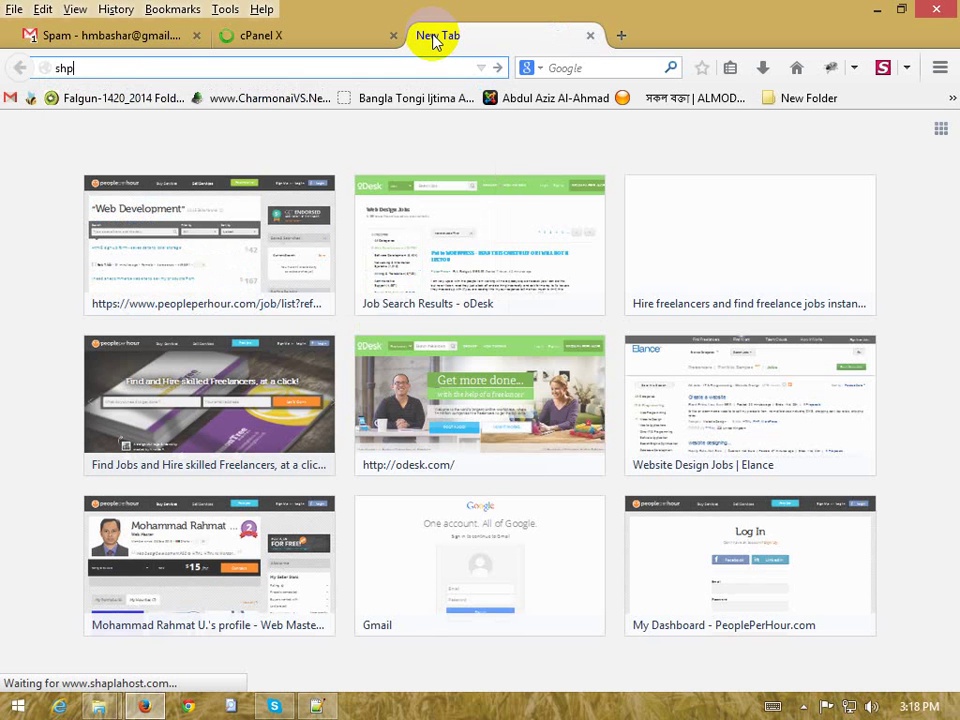
pyautogui.write('a')
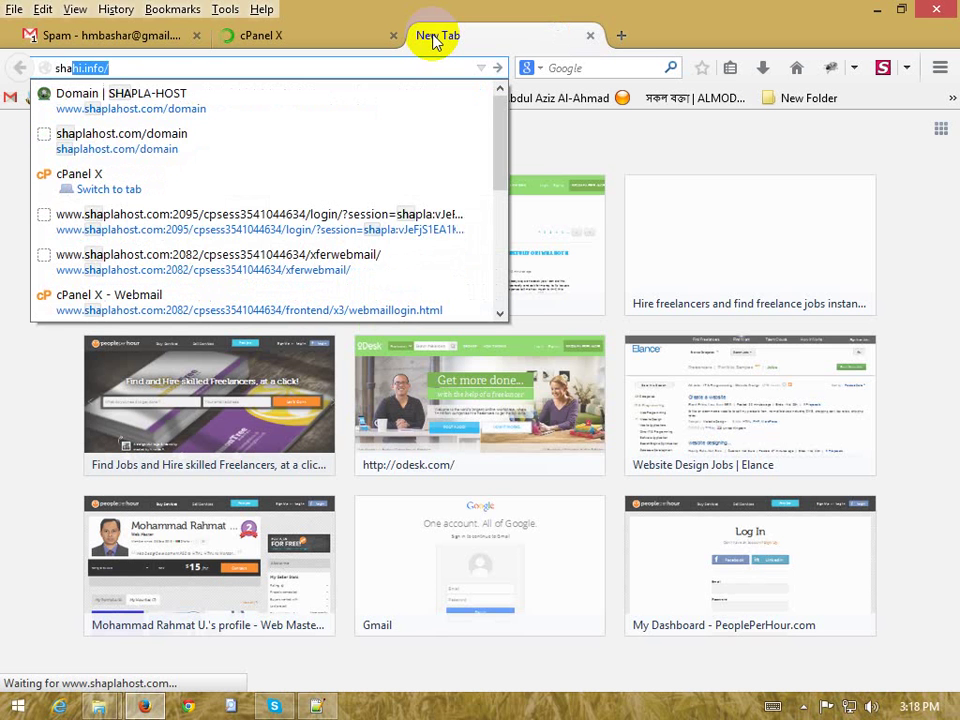
pyautogui.write('plahost.com/')
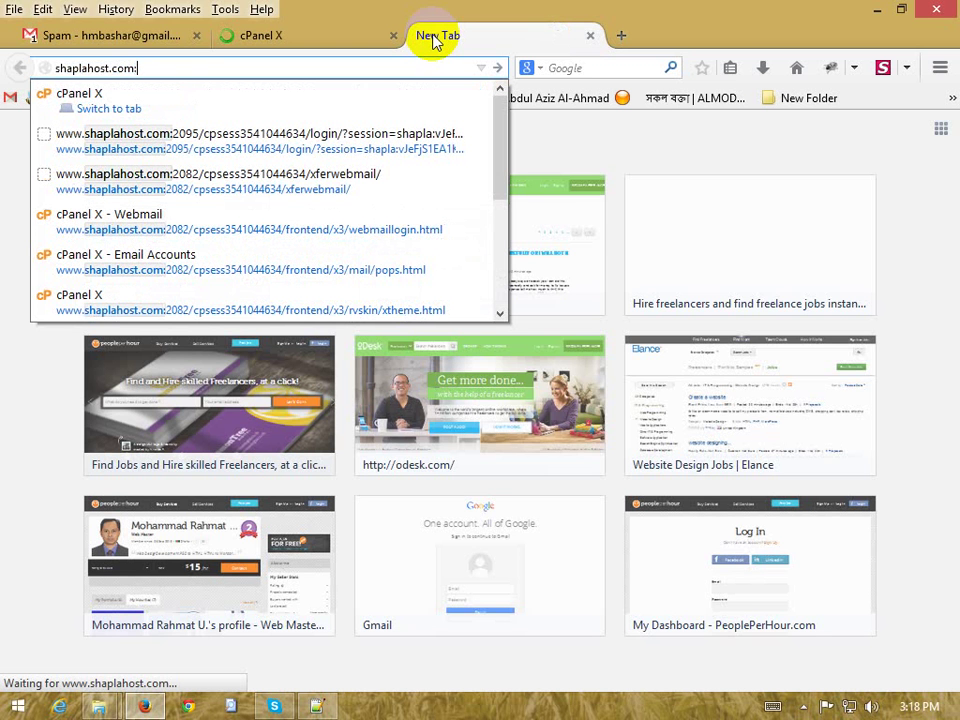
pyautogui.write('2096')
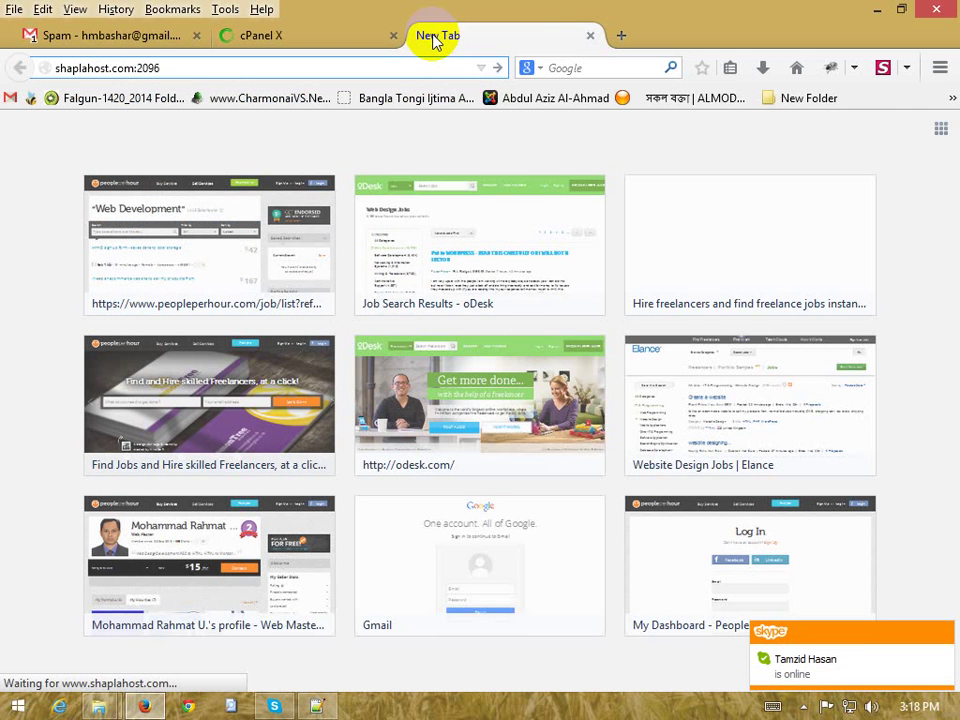
pyautogui.hotkey('shift', 'Left')
pyautogui.hotkey('shift', 'Left')
pyautogui.hotkey('shift', 'Left')
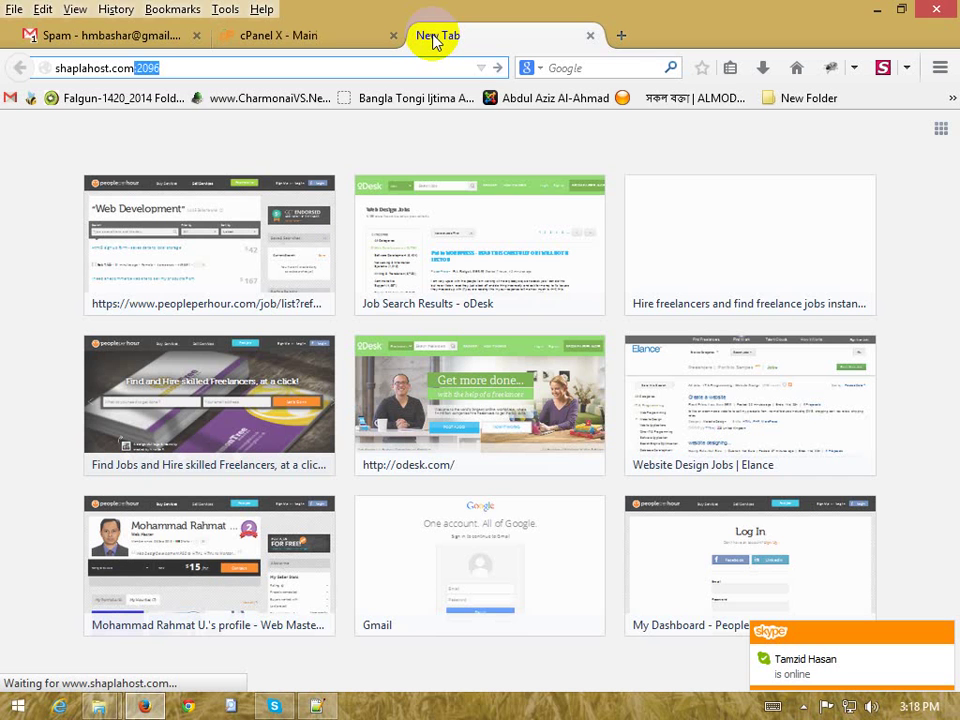
pyautogui.press('BackSpace')
pyautogui.press('BackSpace')
pyautogui.write('/')
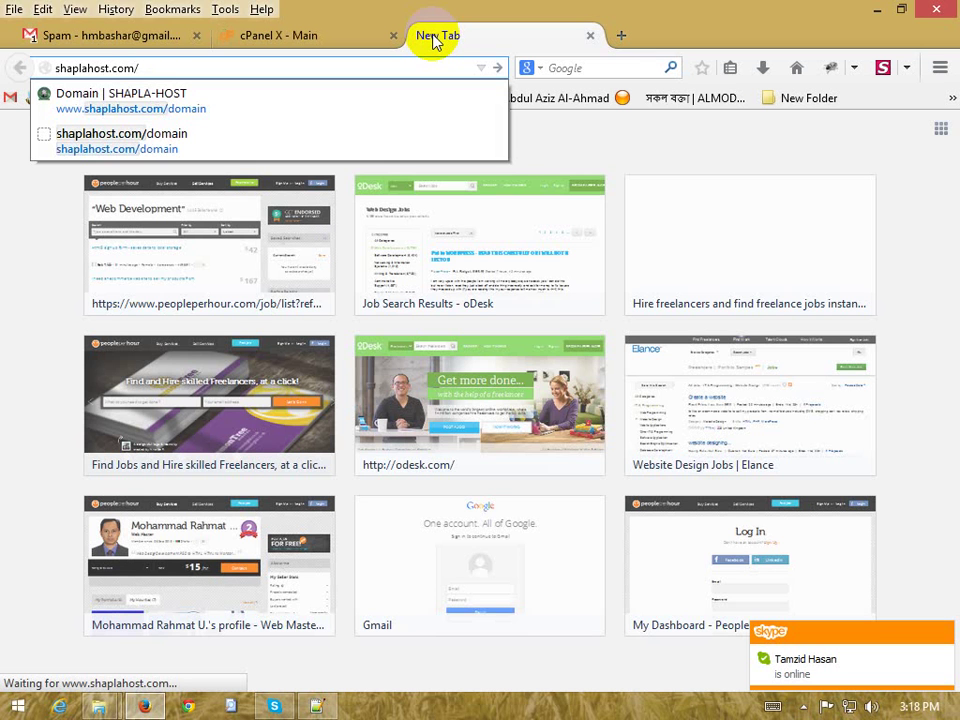
pyautogui.write('w')
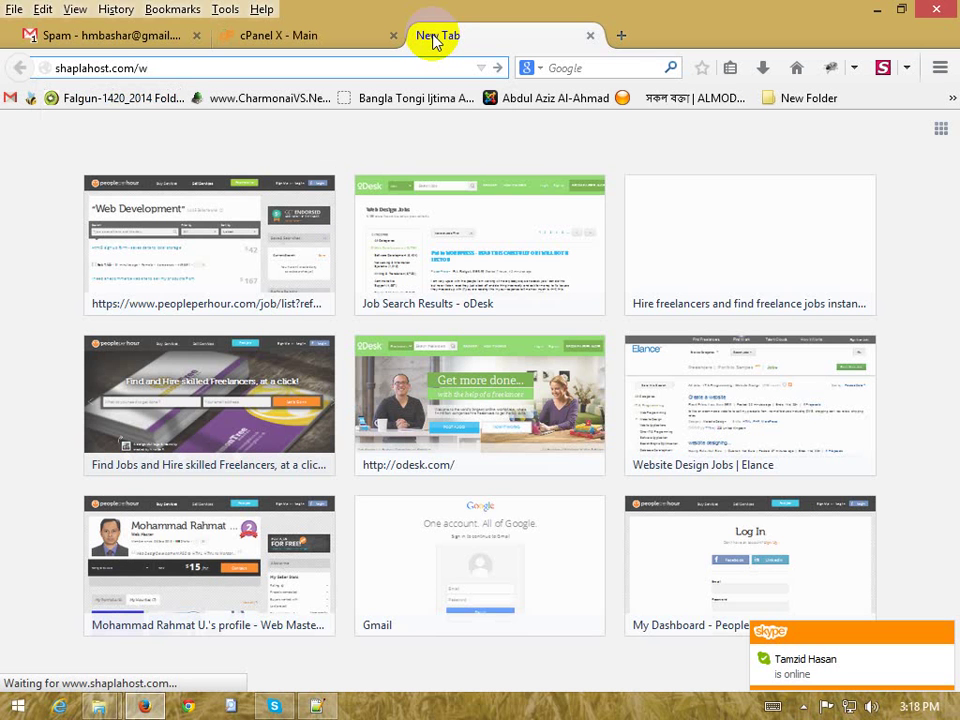
pyautogui.write('ebmail')
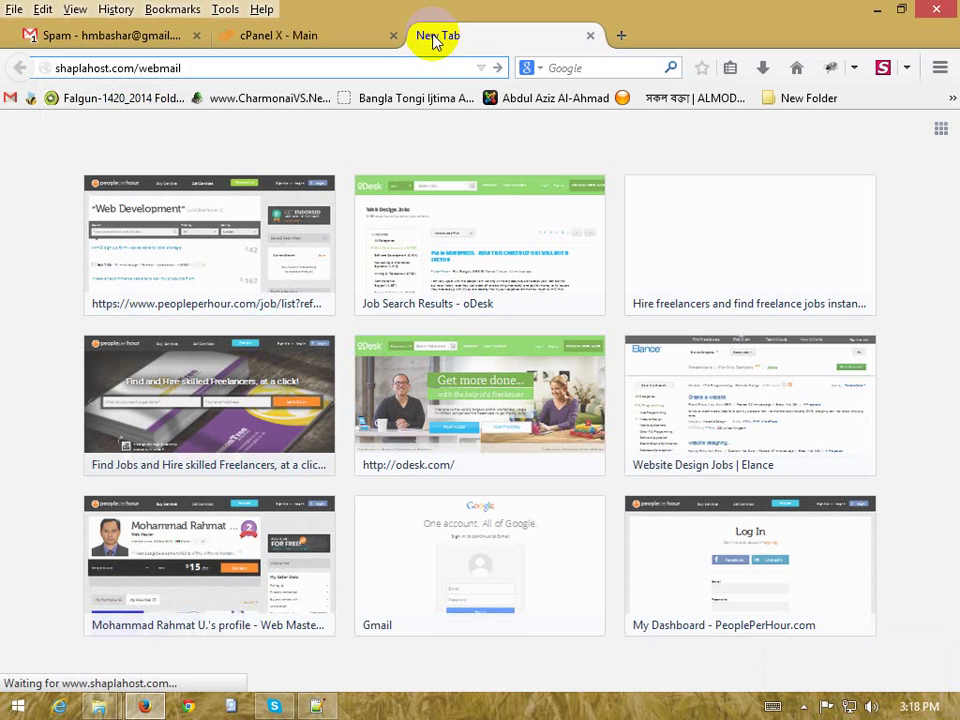
pyautogui.press('Return')
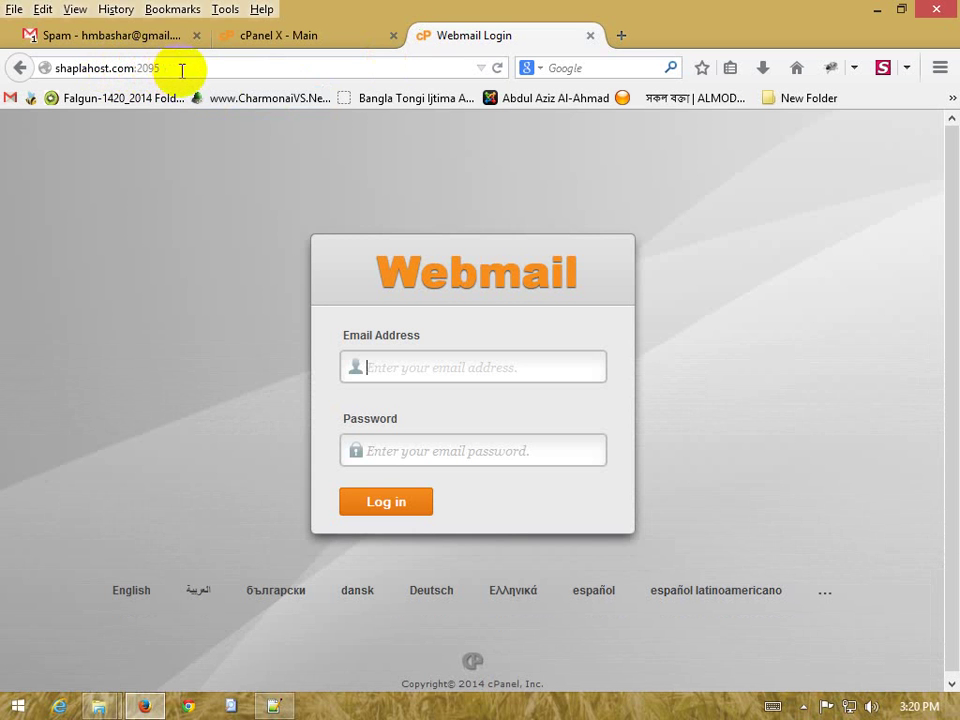
pyautogui.click(436, 367)
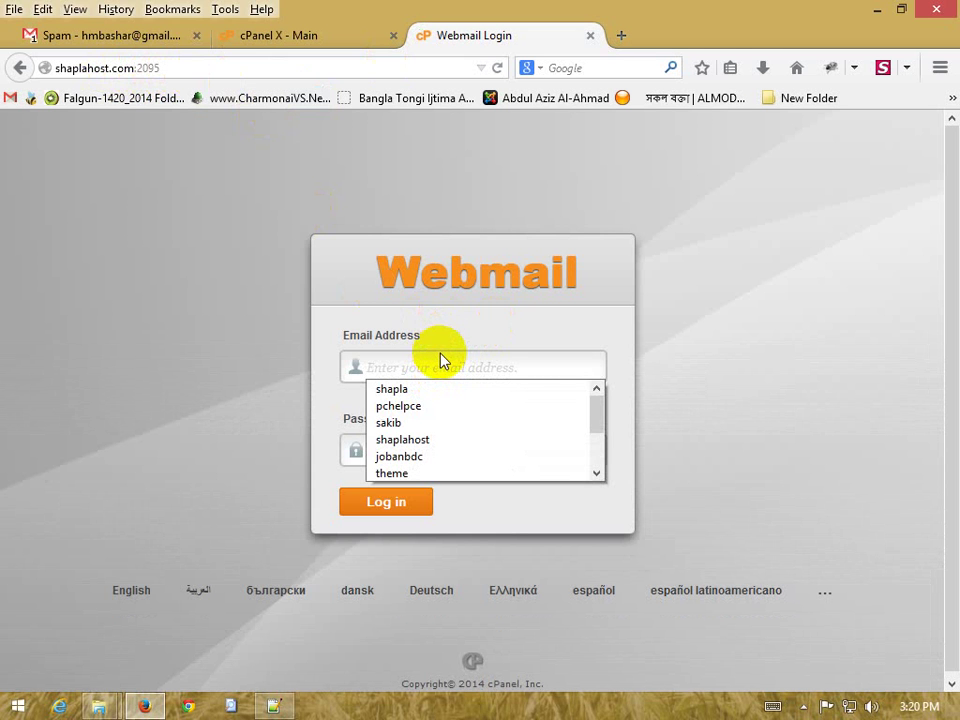
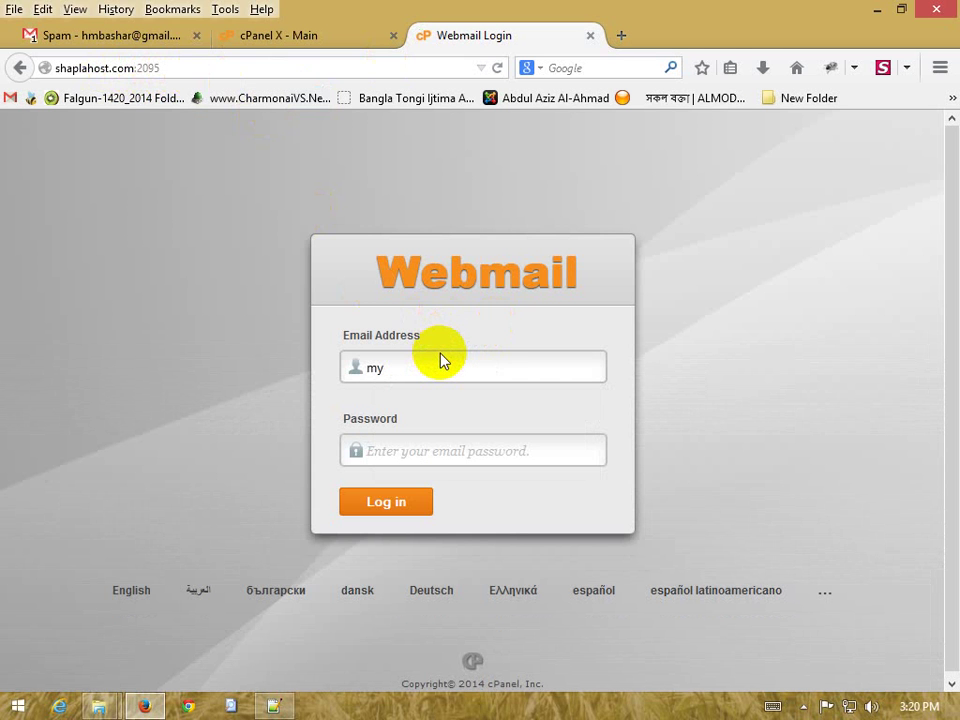
pyautogui.press('Tab')
pyautogui.write('*****')
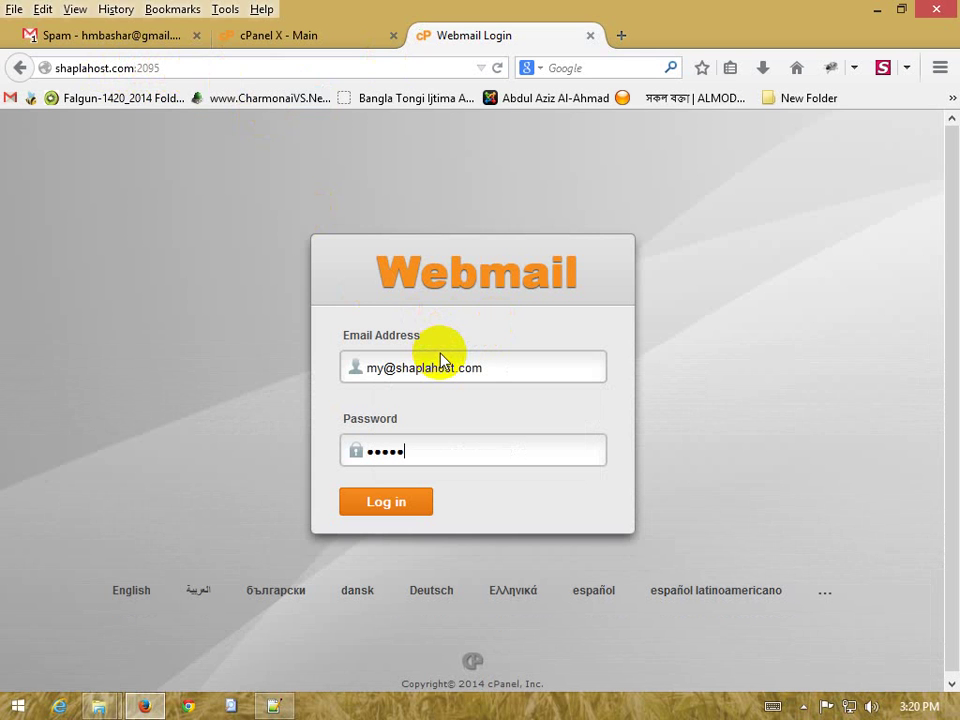
pyautogui.click(407, 500)
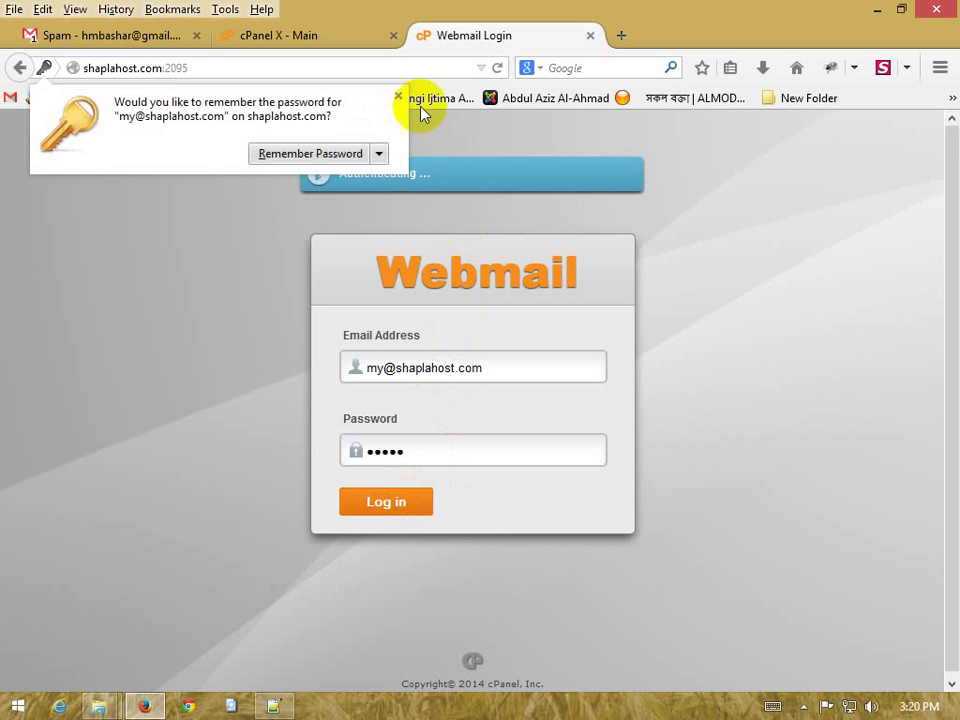
pyautogui.click(397, 97)
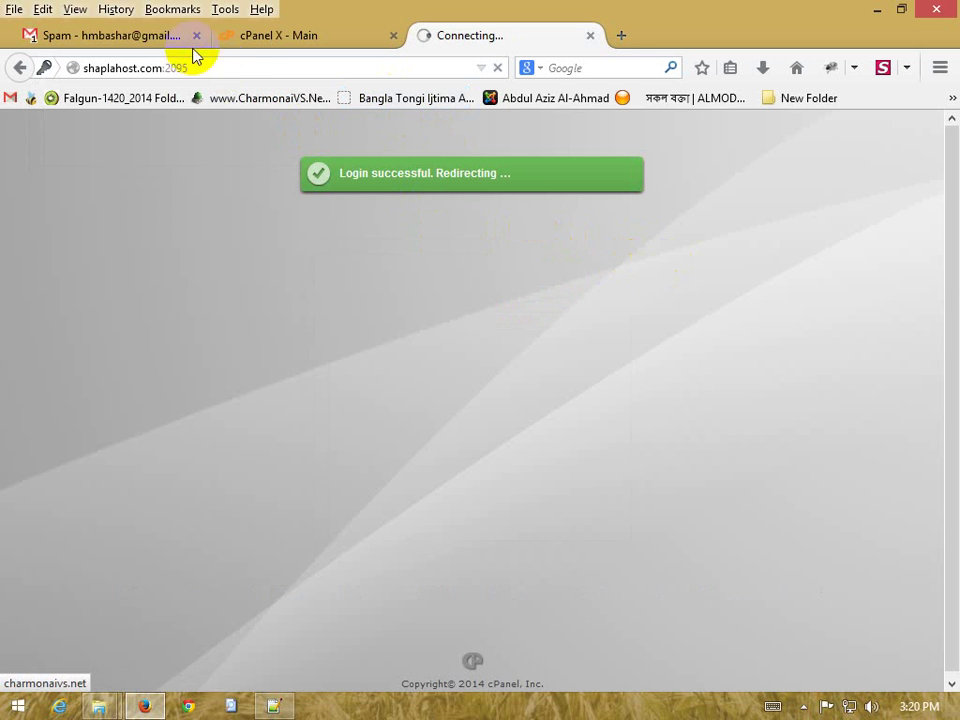
pyautogui.click(118, 36)
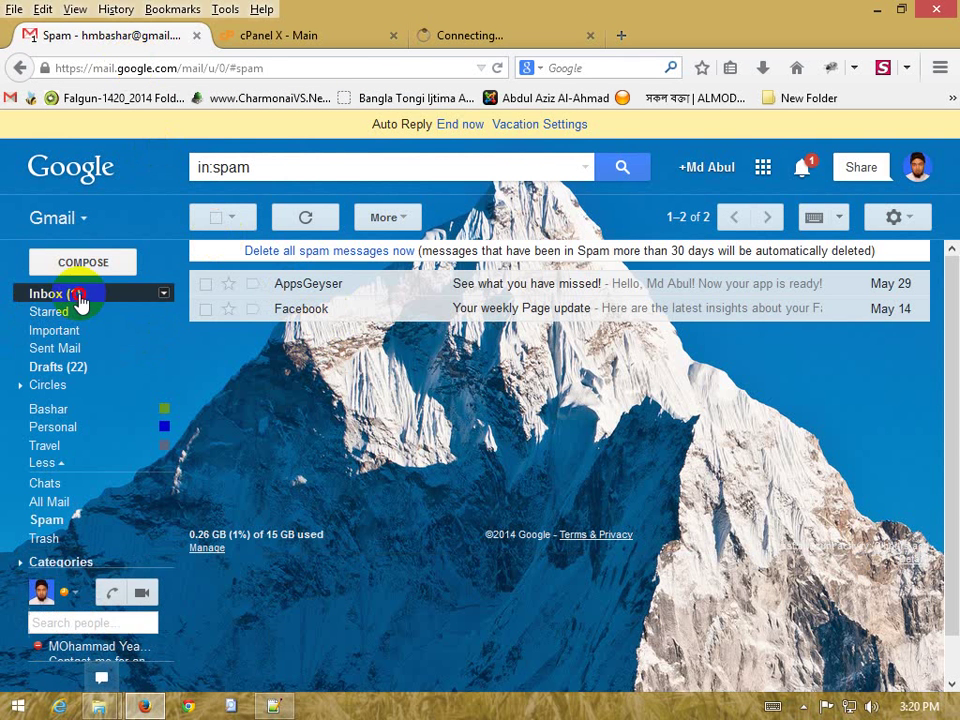
pyautogui.click(70, 294)
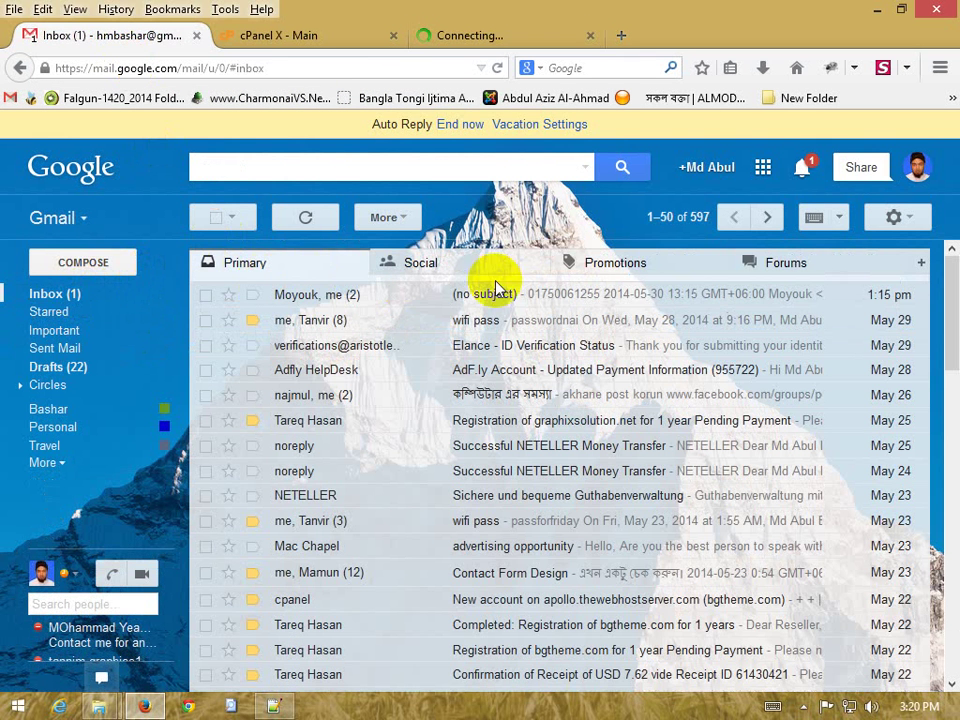
pyautogui.click(84, 263)
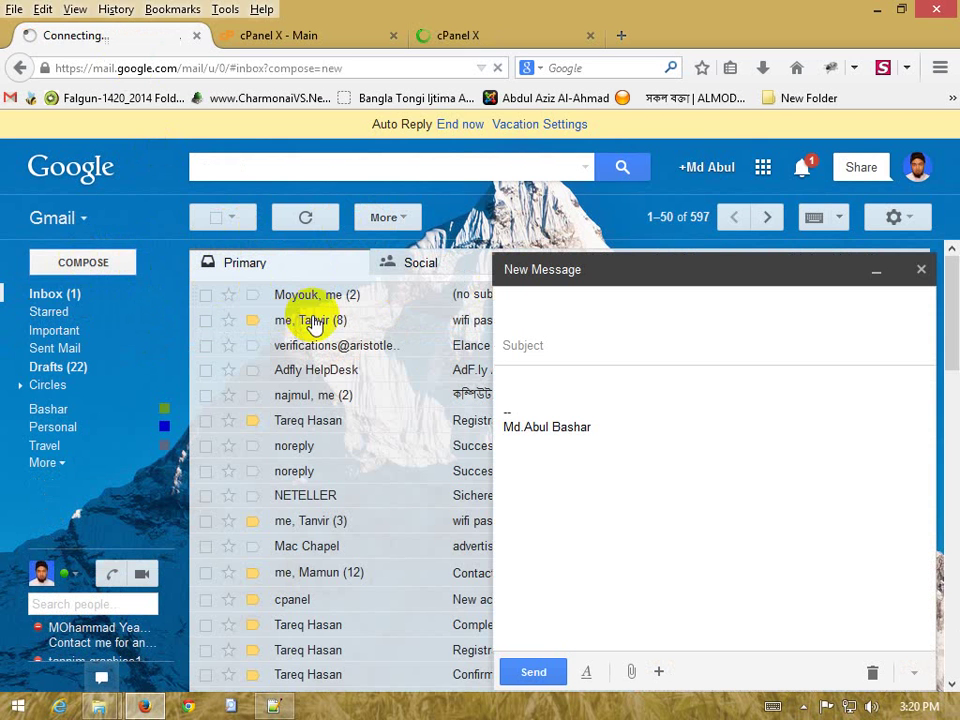
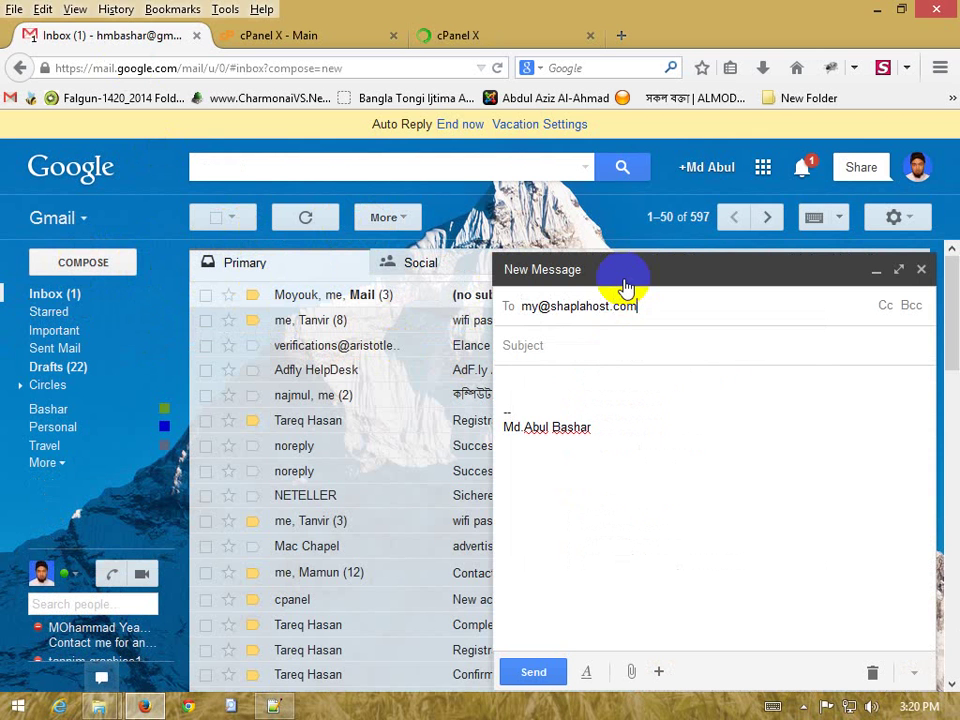
pyautogui.press('Return')
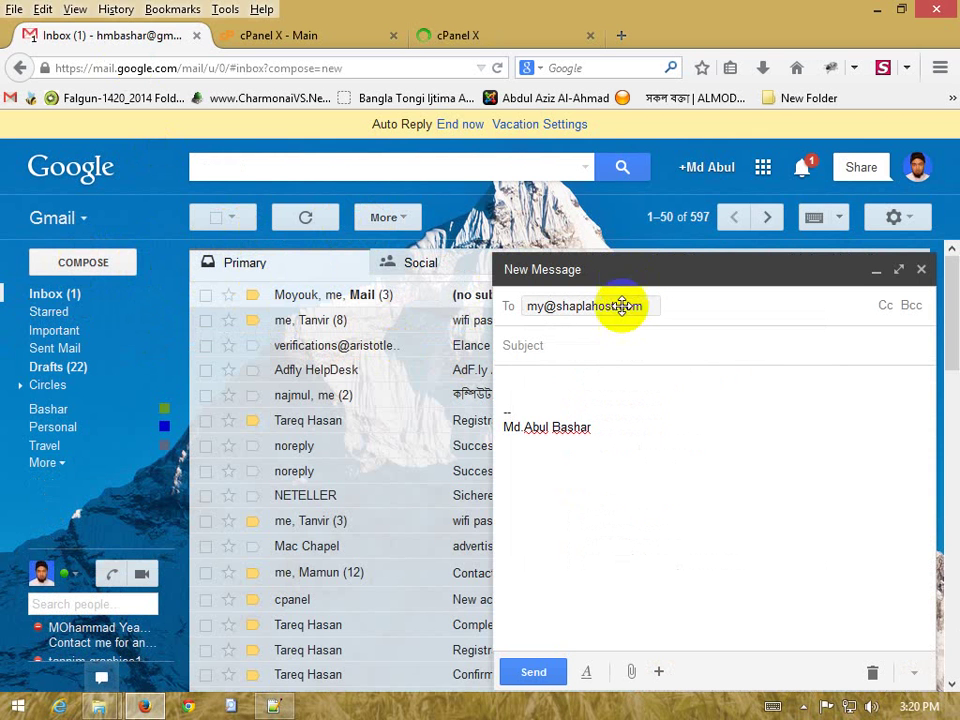
pyautogui.click(622, 348)
pyautogui.write('te')
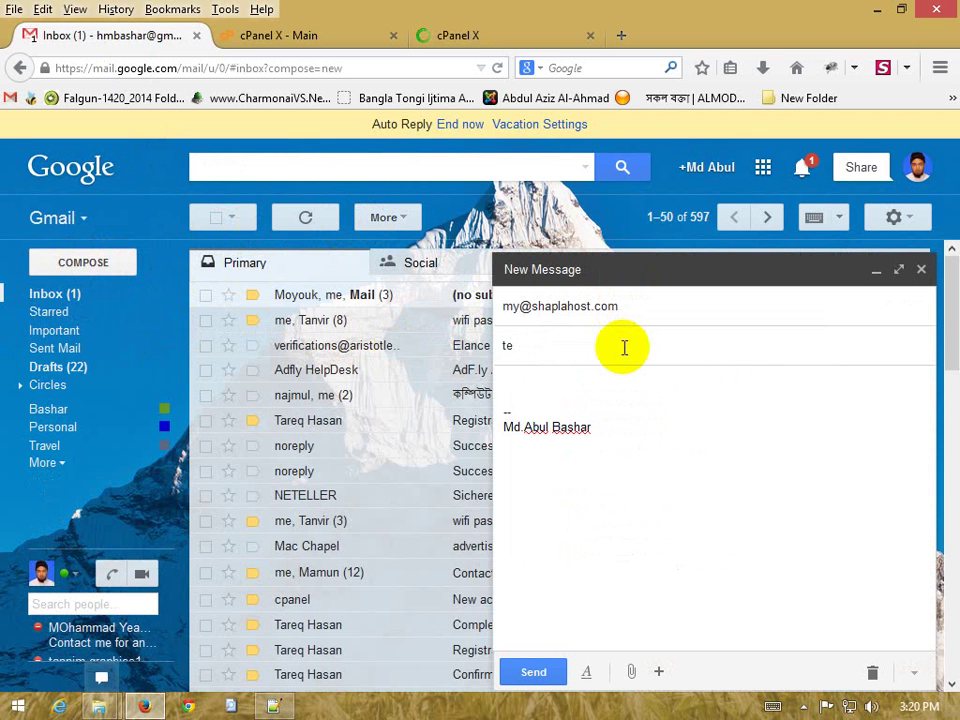
pyautogui.write('st')
pyautogui.click(617, 390)
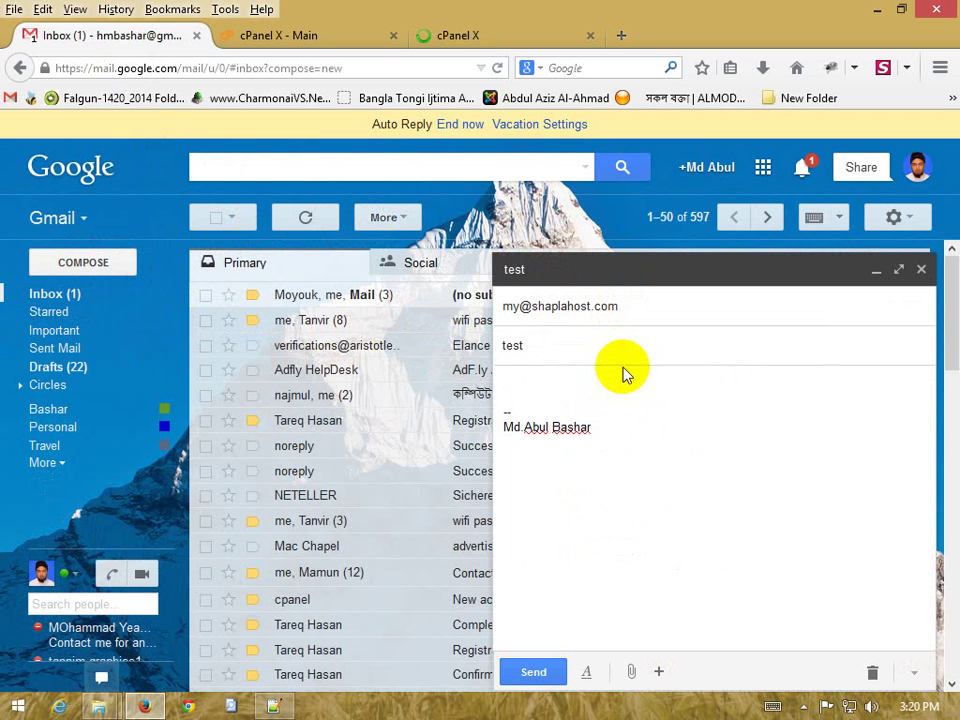
pyautogui.write('lkjadlfkadjflaksdjflkajsld')
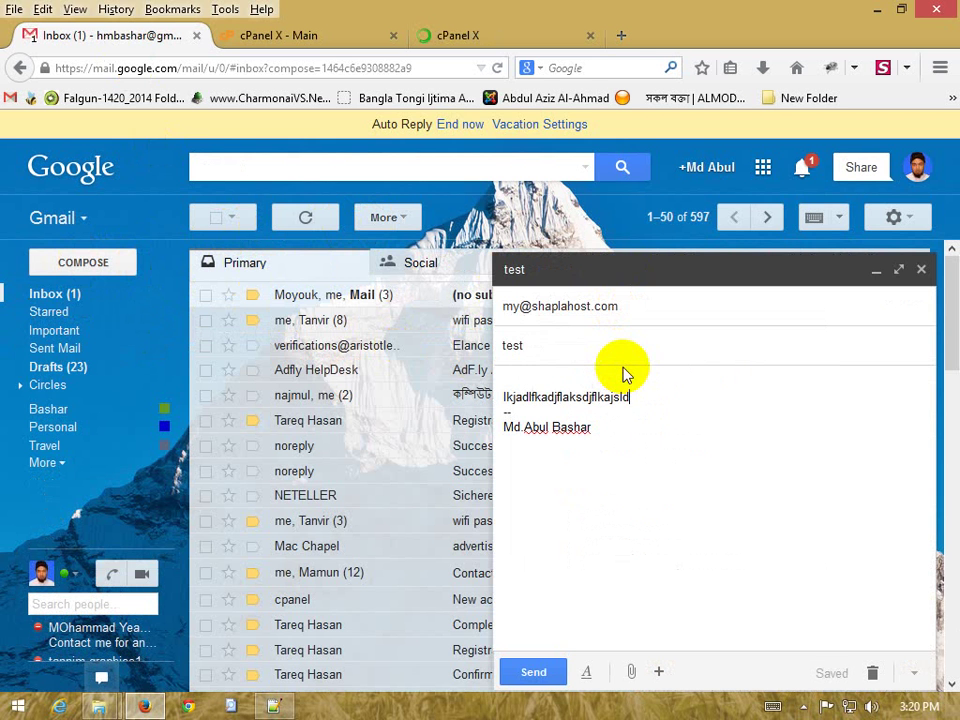
pyautogui.click(530, 672)
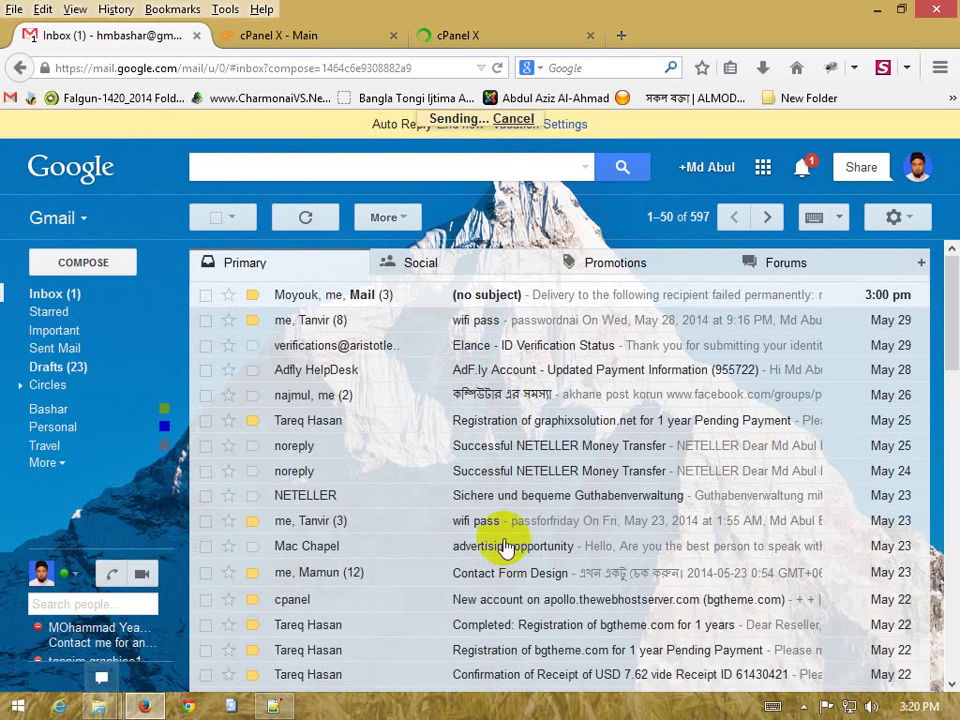
pyautogui.click(468, 38)
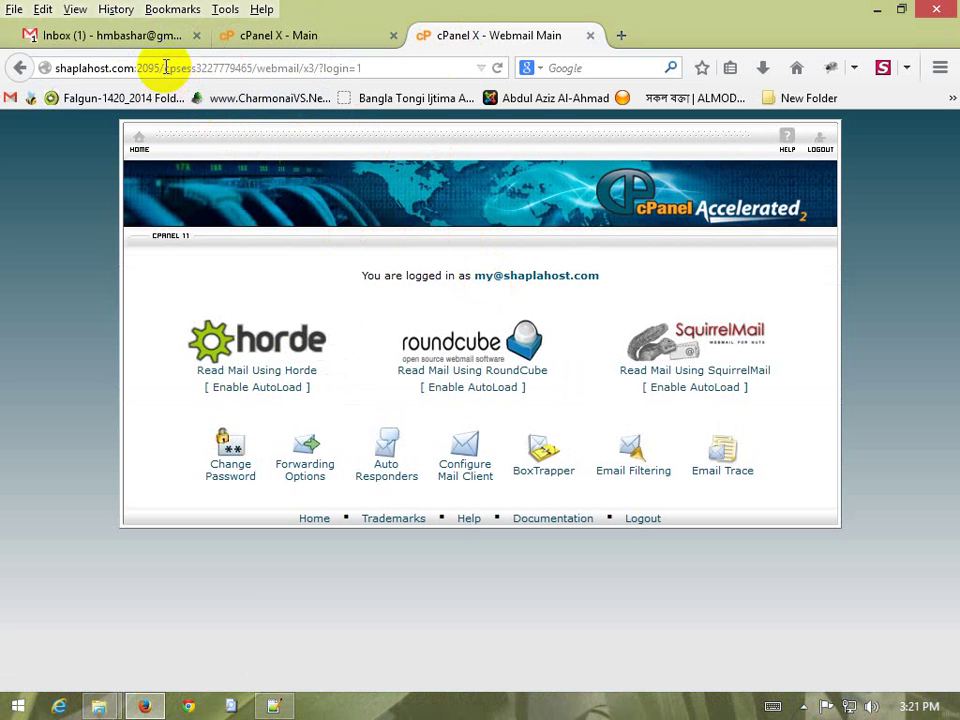
# Open the mailbox in RoundCube and reload the page after the connection reset error
pyautogui.moveTo(160, 66); pyautogui.dragTo(21, 64)
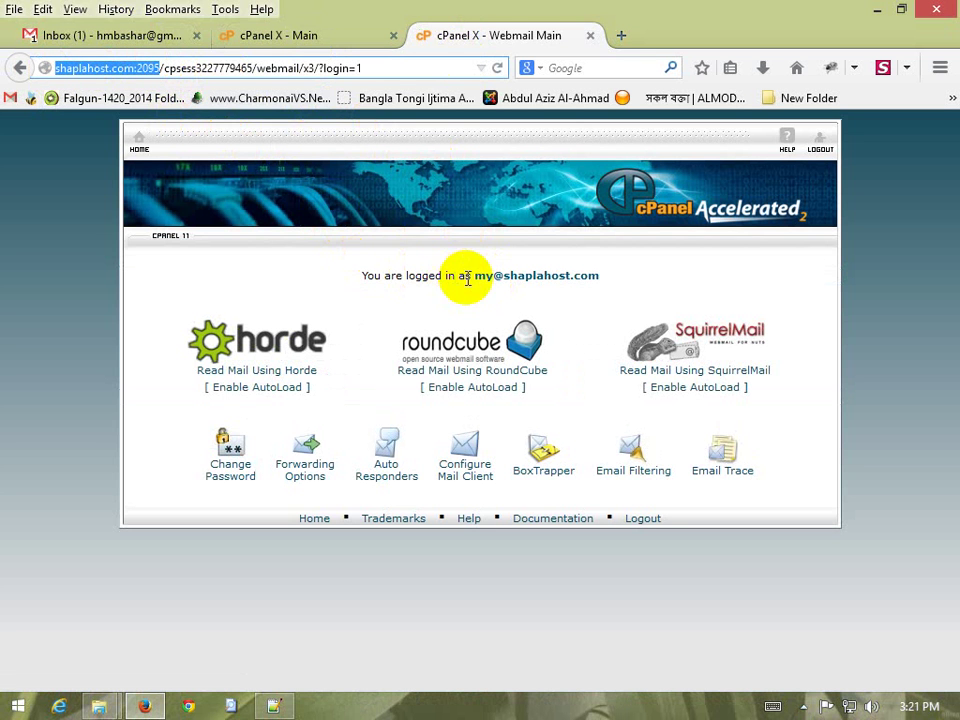
pyautogui.moveTo(476, 276); pyautogui.dragTo(563, 276)
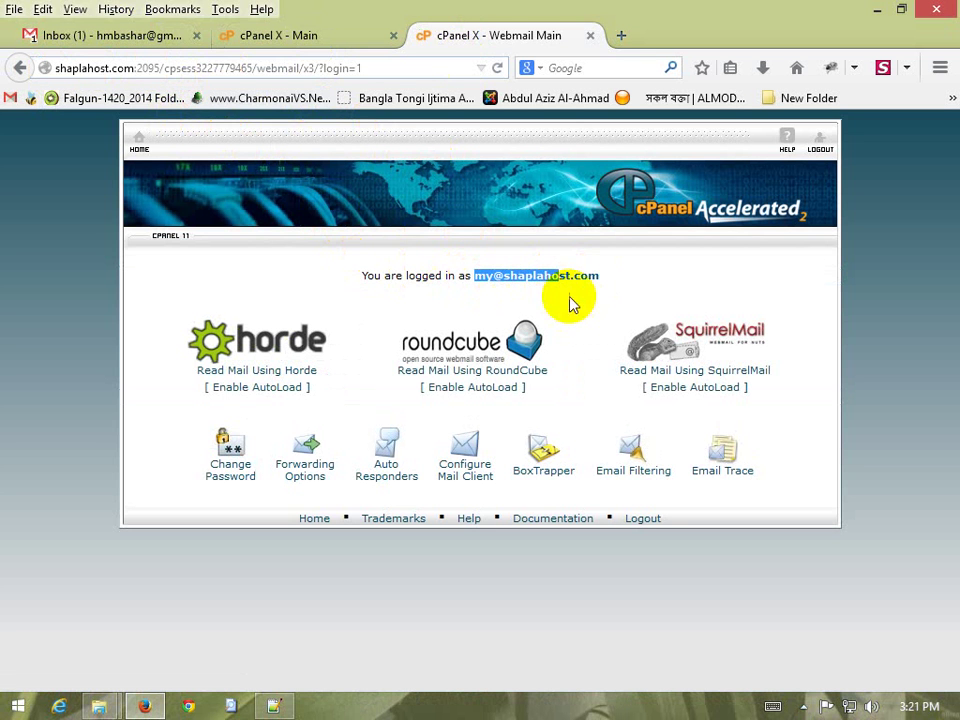
pyautogui.click(643, 302)
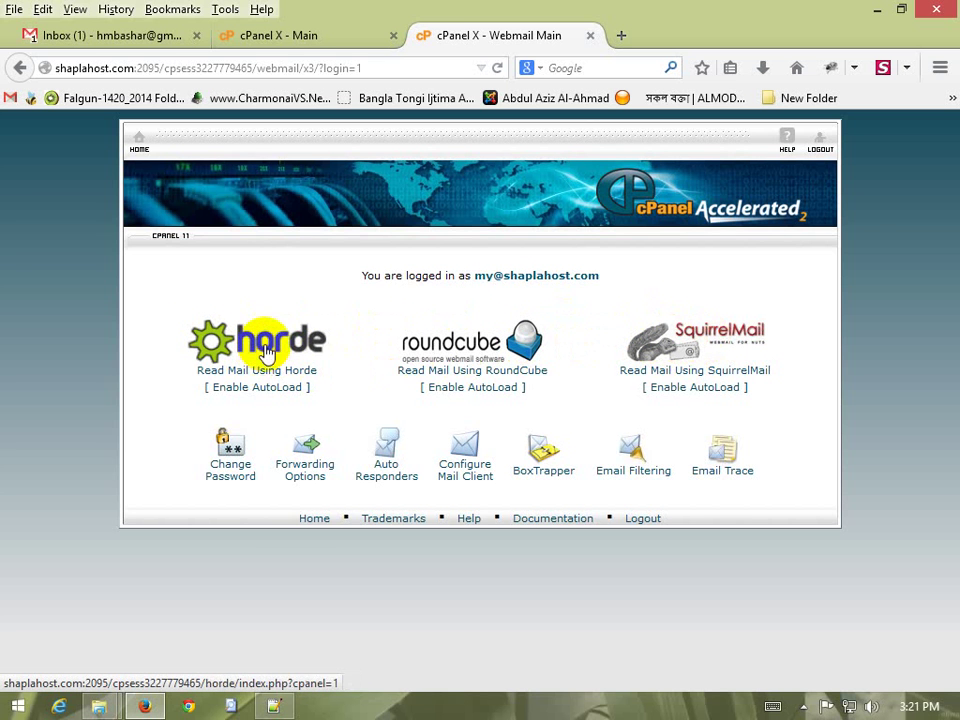
pyautogui.click(480, 342)
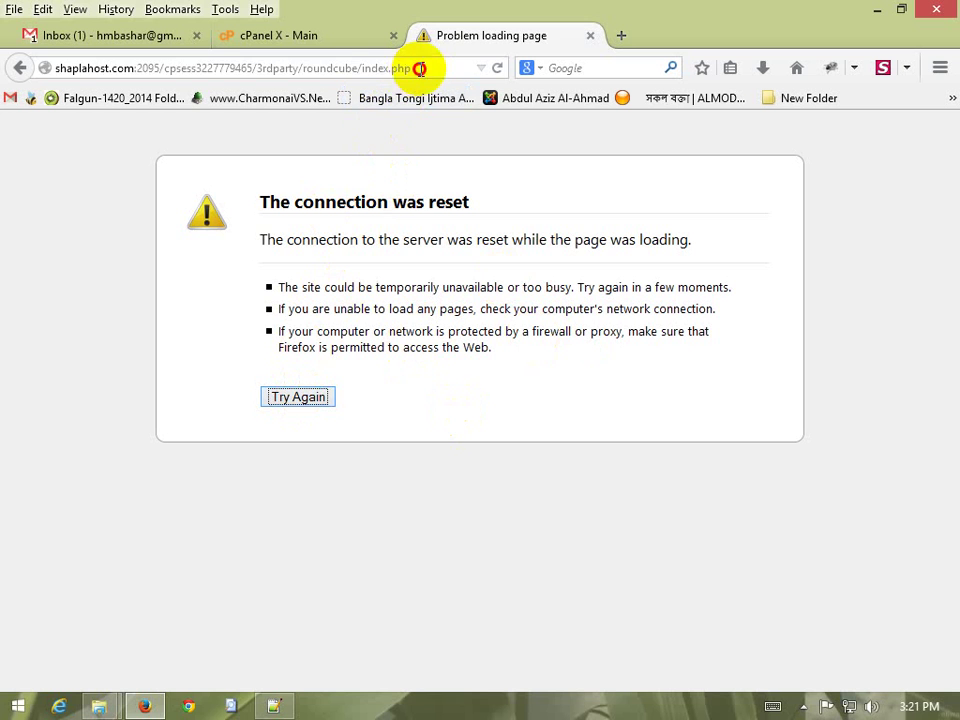
pyautogui.click(420, 67)
pyautogui.press('Return')
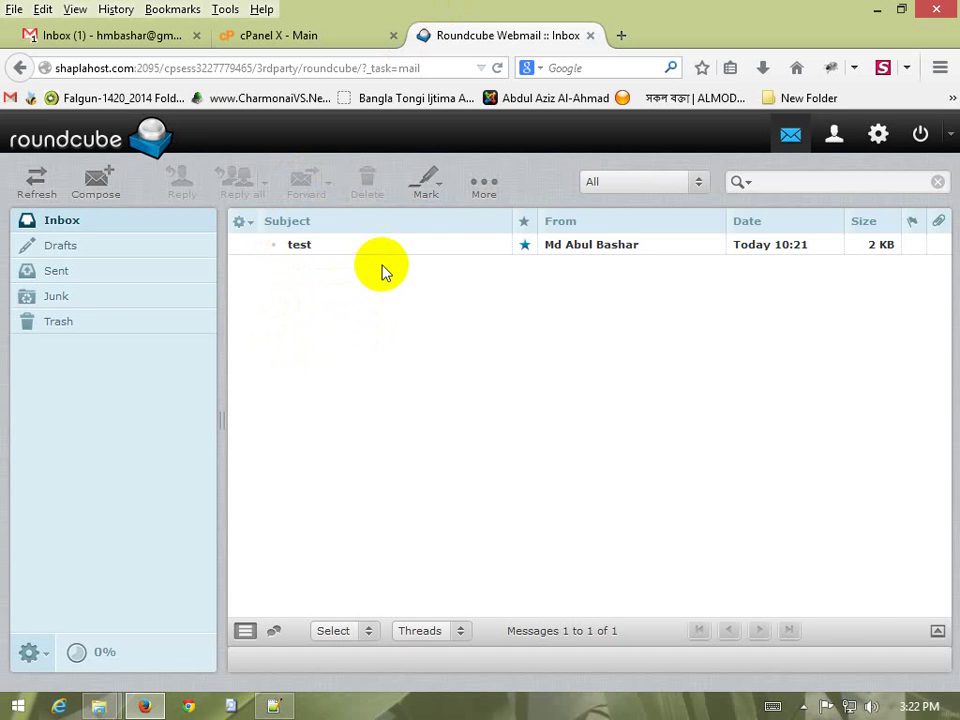
# Open the received 'test' message in the Roundcube inbox to read its contents
pyautogui.click(63, 36)
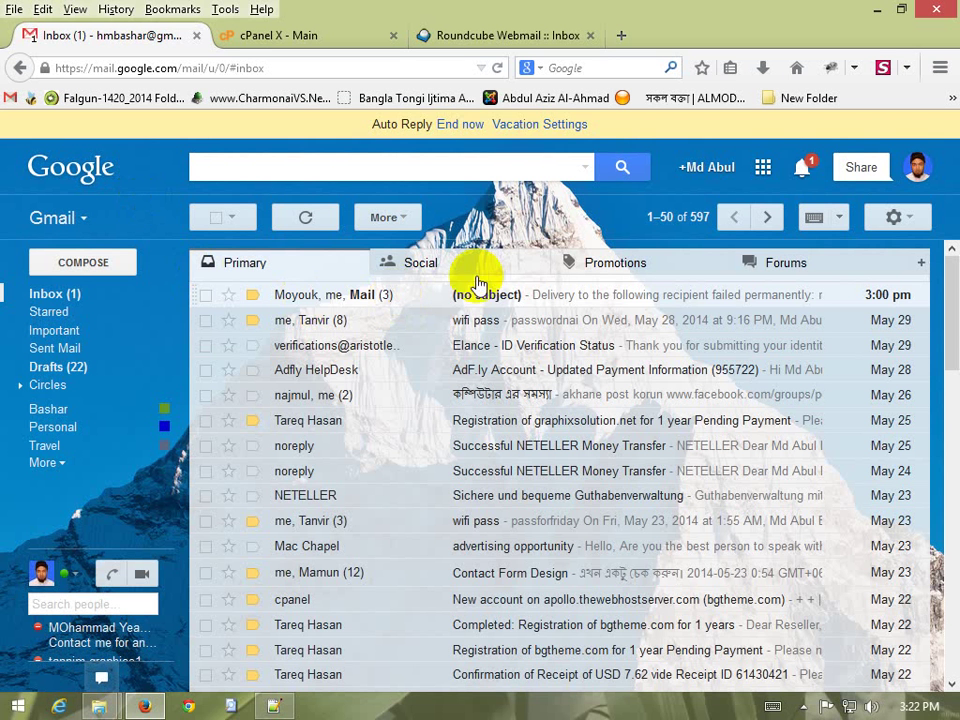
pyautogui.click(493, 36)
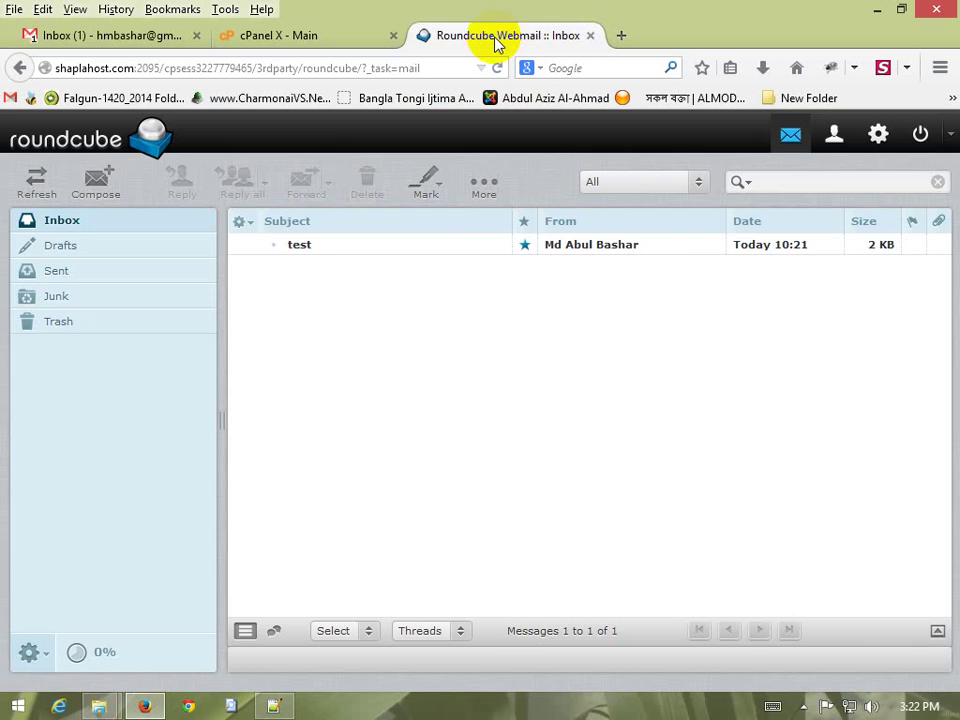
pyautogui.click(95, 37)
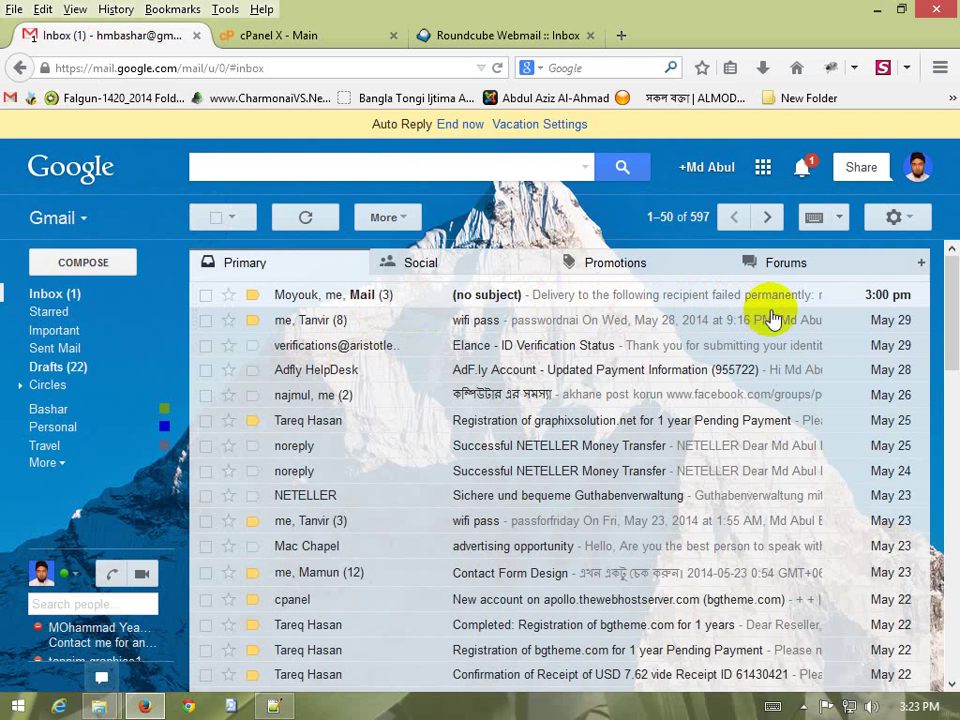
pyautogui.click(430, 36)
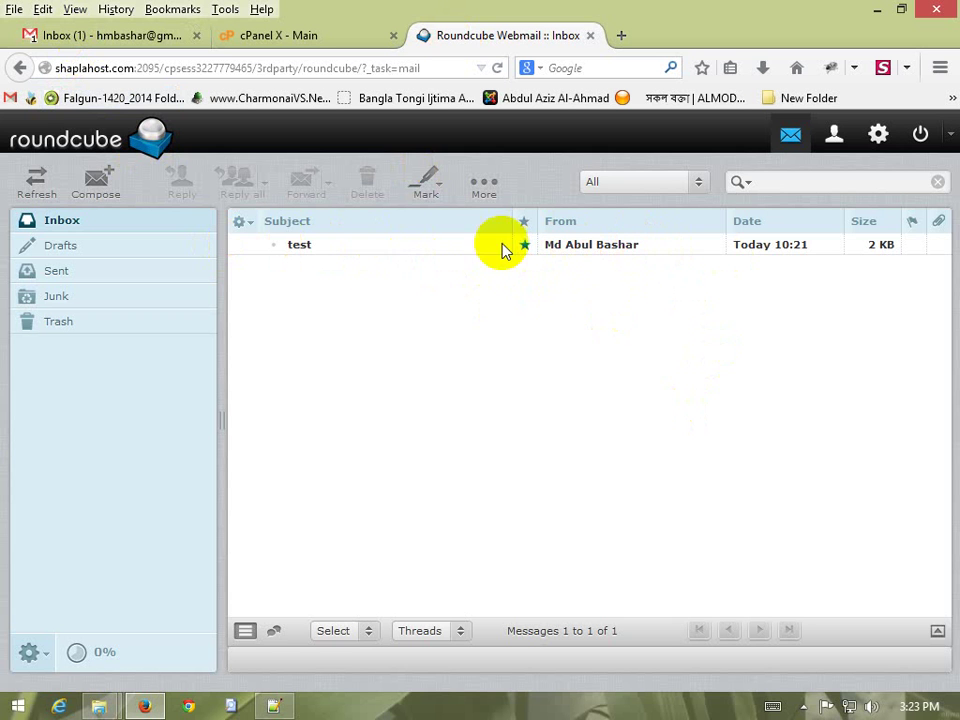
pyautogui.click(582, 249)
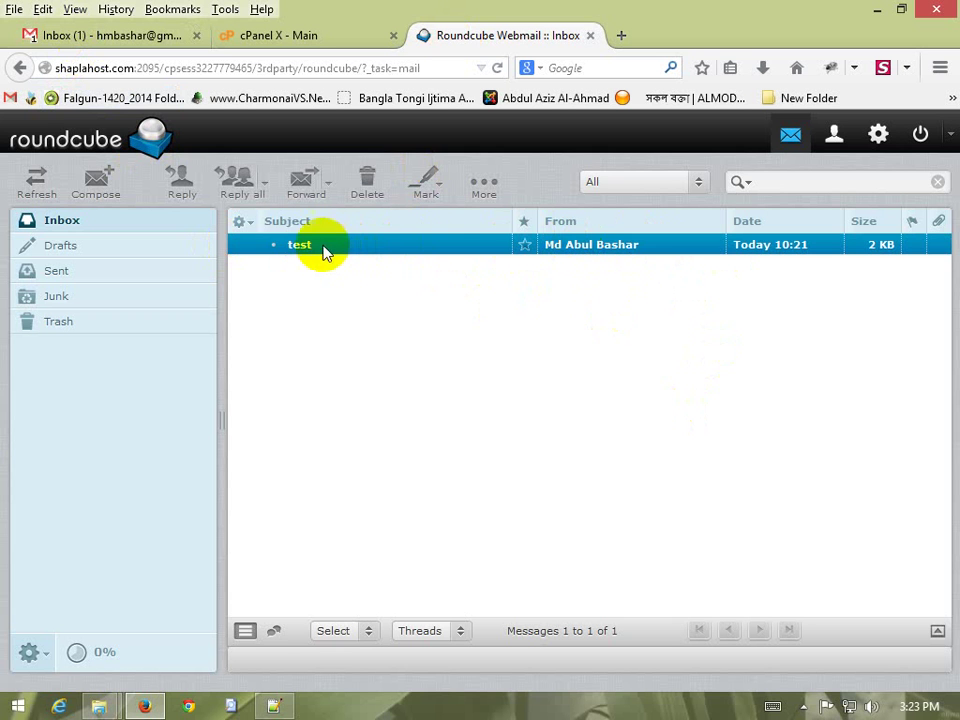
pyautogui.doubleClick(447, 250)
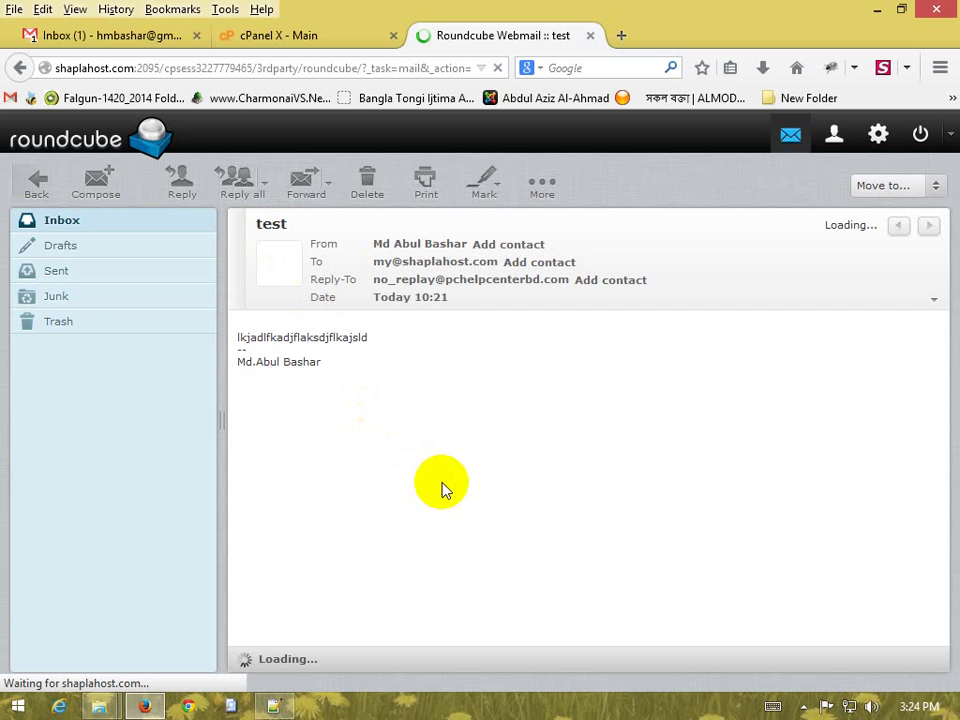
# Delete the 'test' message, refresh to confirm the Roundcube inbox is empty, and close webmail
pyautogui.click(118, 37)
pyautogui.click(482, 36)
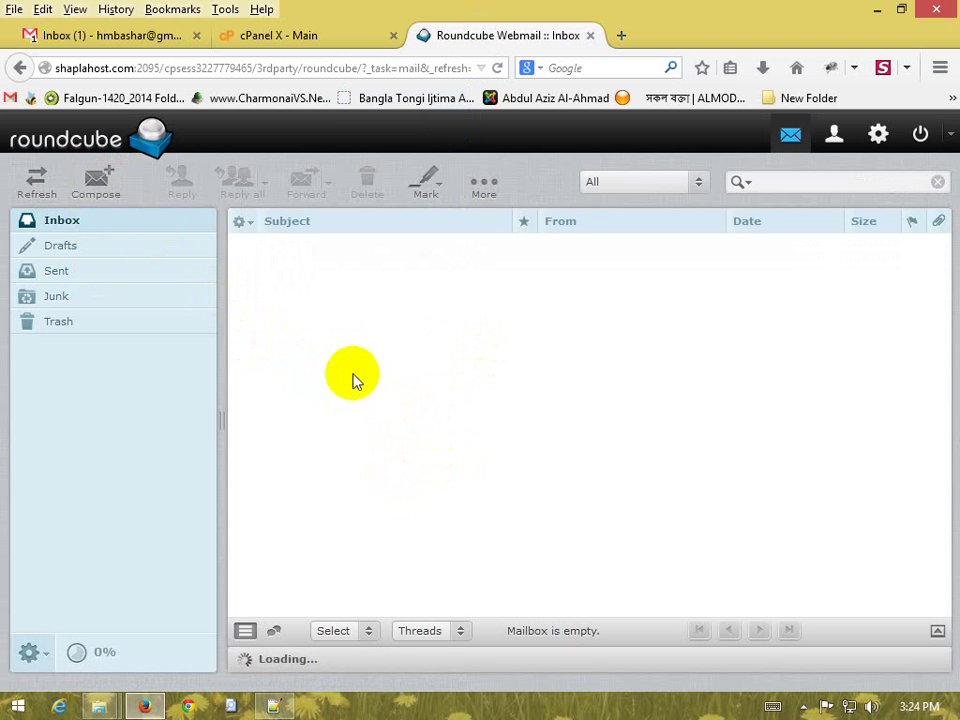
pyautogui.click(98, 178)
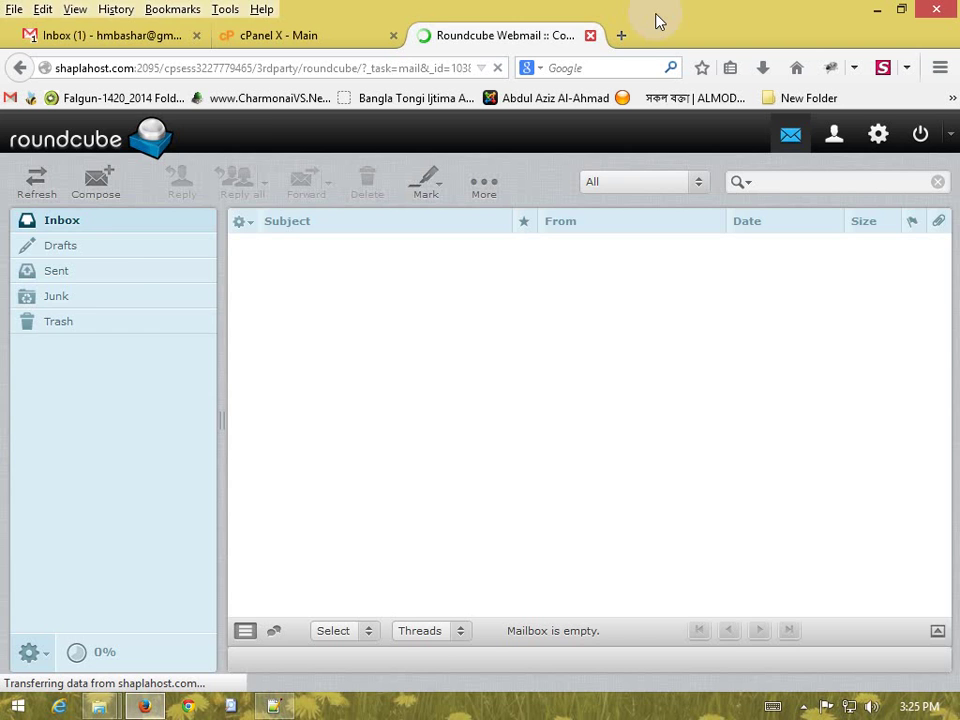
pyautogui.hotkey('ctrl', 'w')
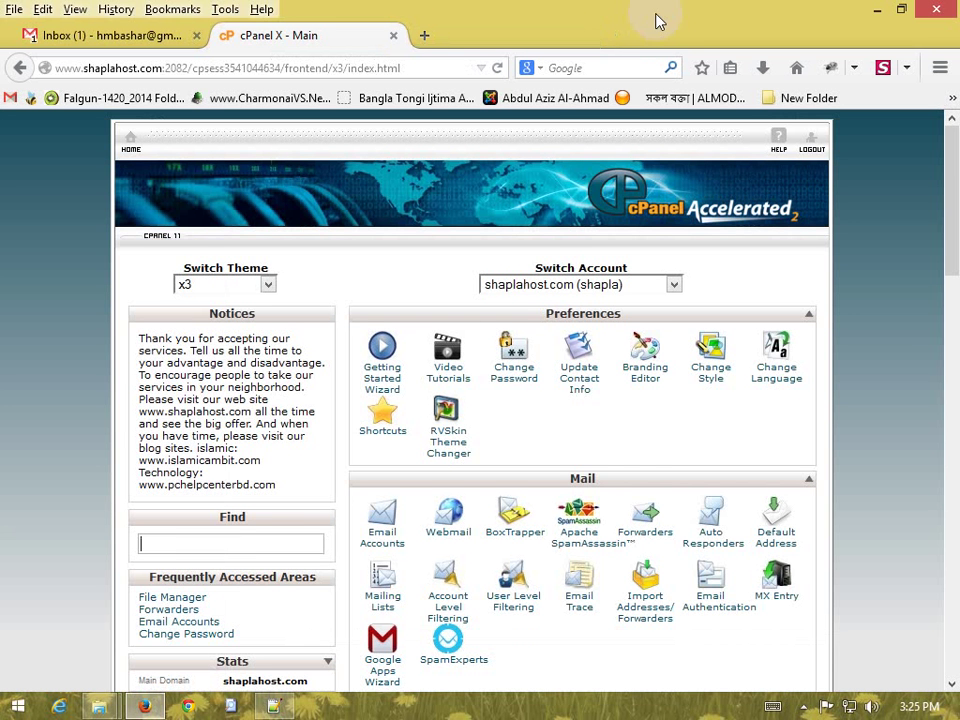
# Open Forwarders from the cPanel Mail section to list the domain's forwarding addresses
pyautogui.scroll(-2, 905, 370)
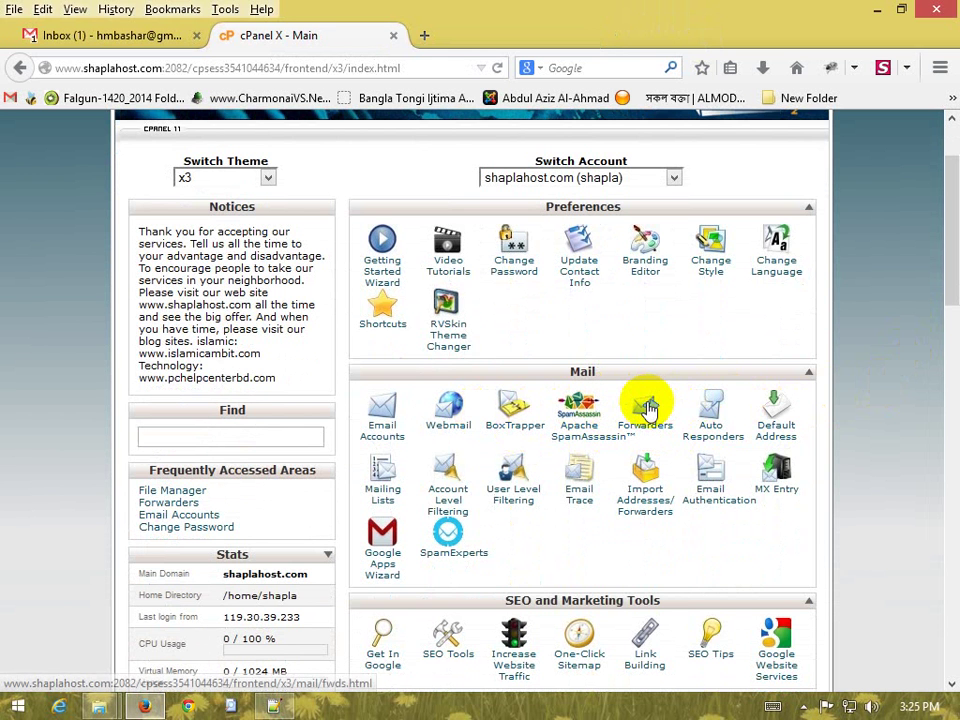
pyautogui.click(650, 410)
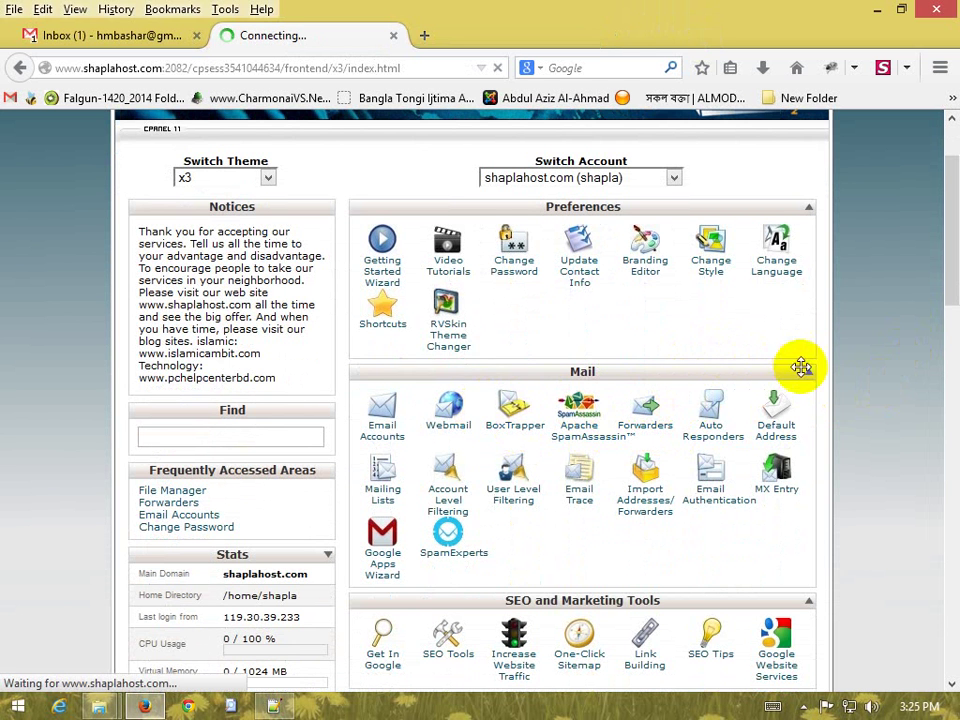
pyautogui.scroll(-2, 855, 378)
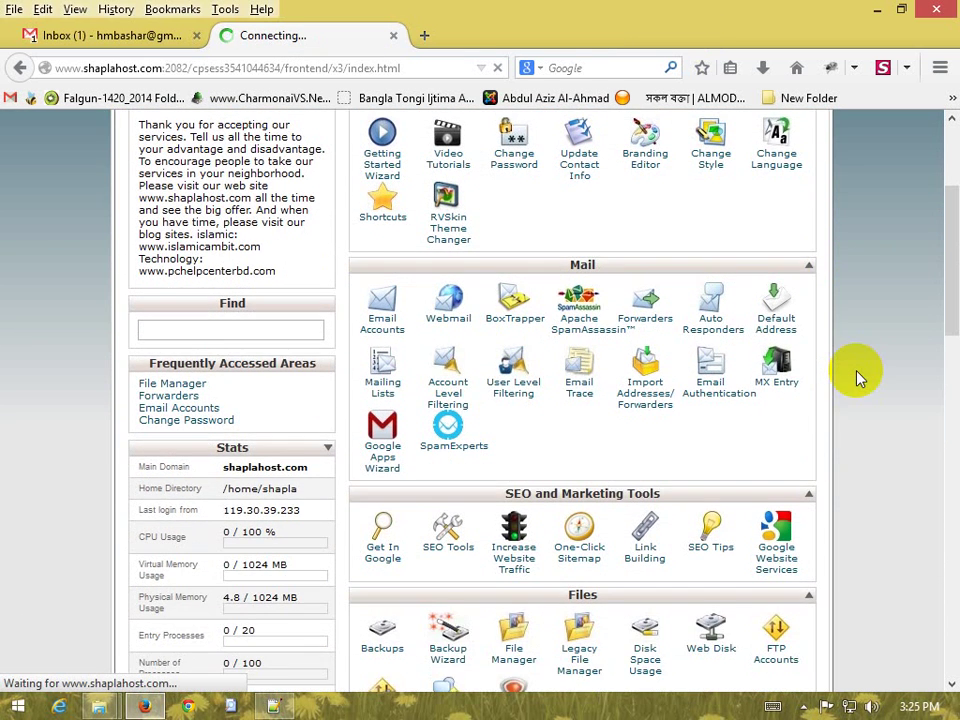
pyautogui.scroll(4, 858, 378)
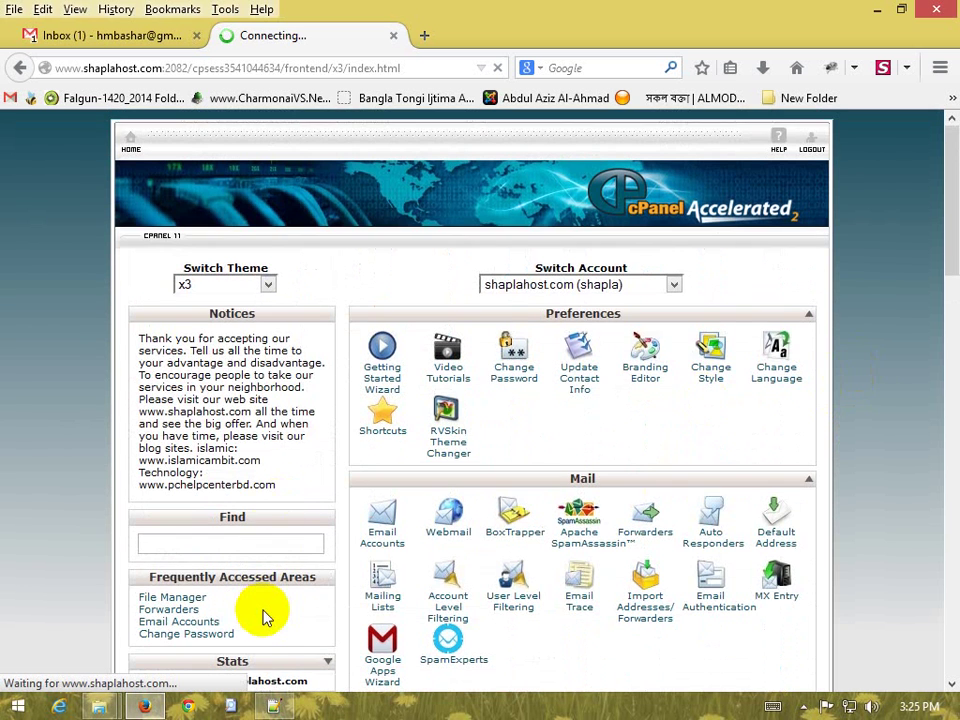
pyautogui.scroll(-8, 252, 600)
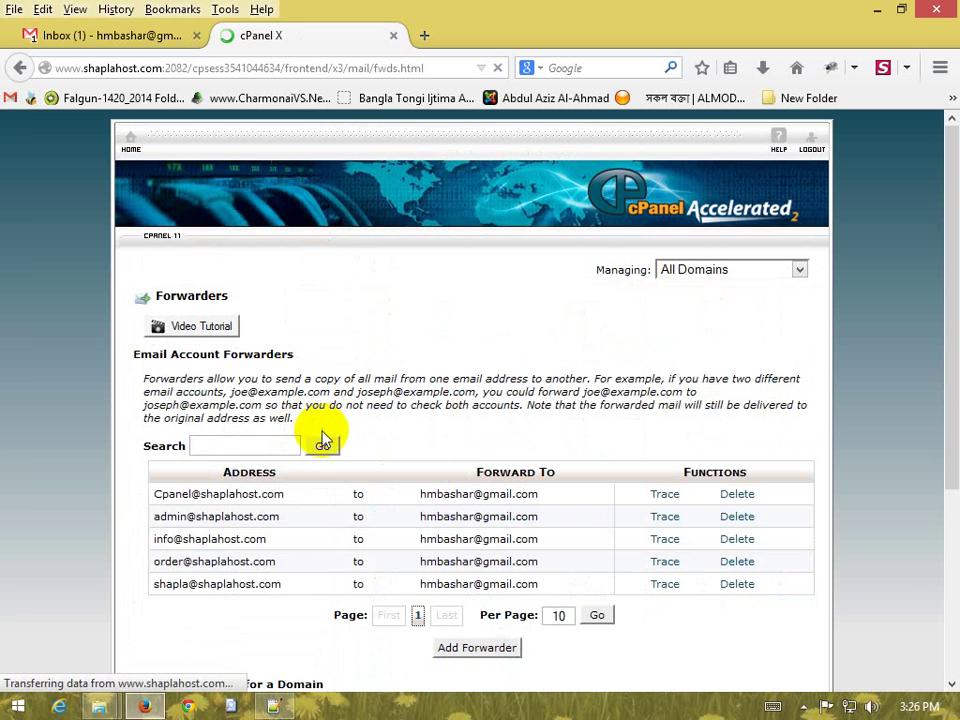
# Review the first shaplahost.com forwarder address and its Gmail destination in the list
pyautogui.scroll(-2, 326, 446)
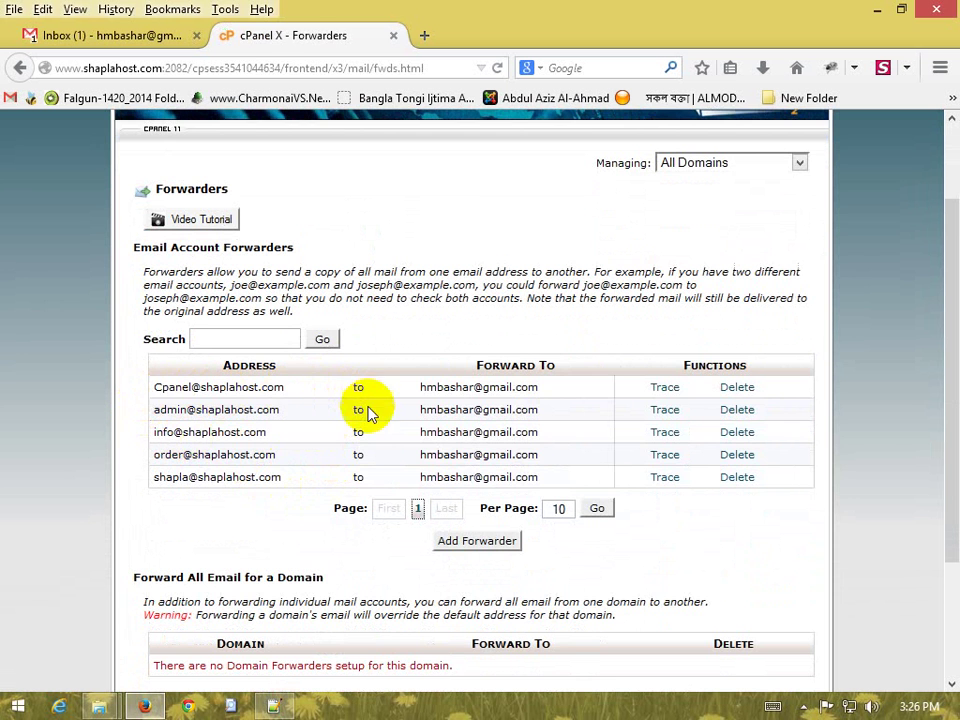
pyautogui.scroll(-3, 369, 413)
pyautogui.scroll(5, 369, 435)
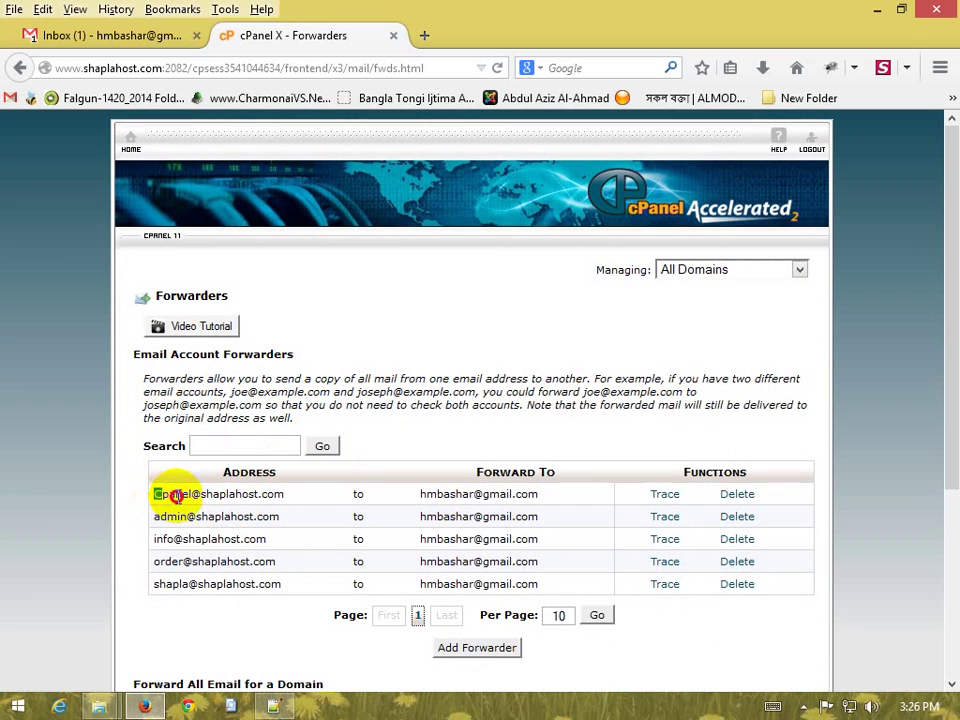
pyautogui.moveTo(155, 494); pyautogui.dragTo(274, 493)
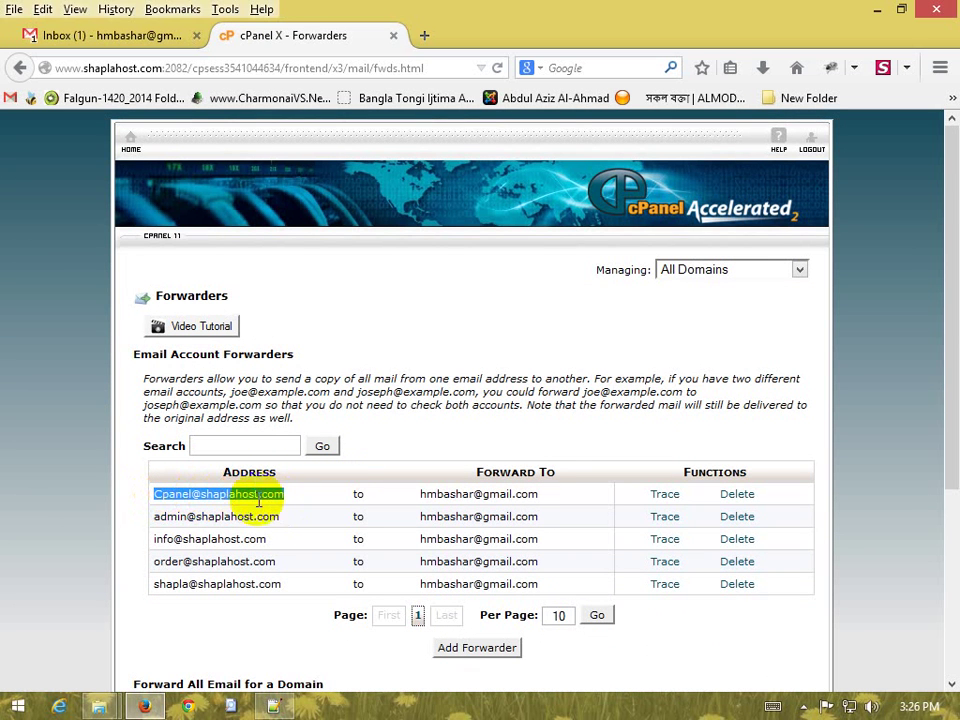
pyautogui.click(190, 498)
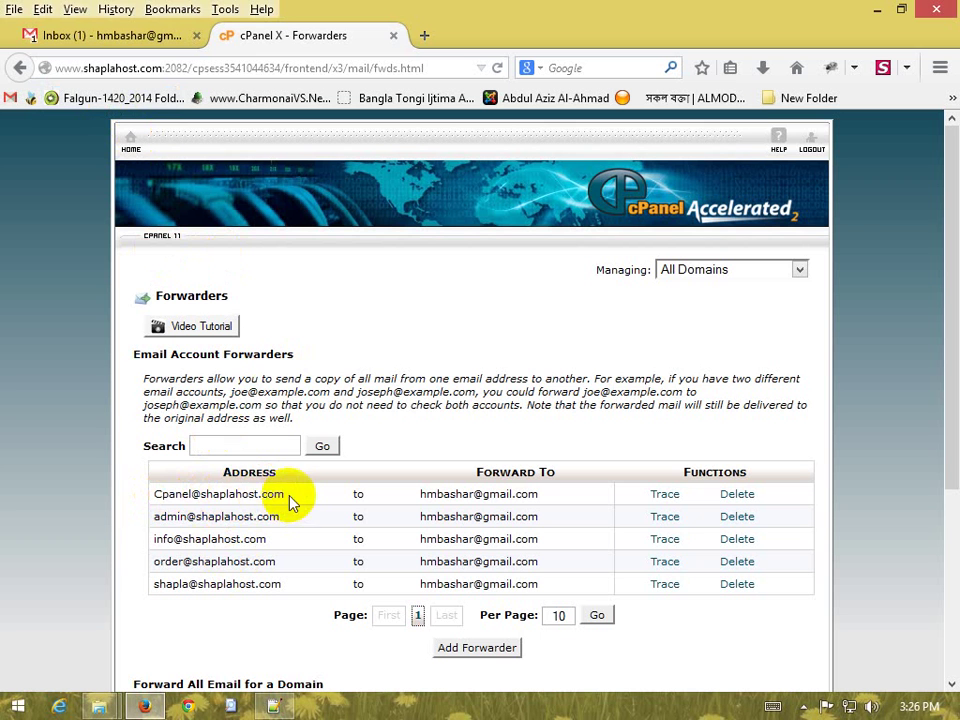
pyautogui.moveTo(289, 497); pyautogui.dragTo(155, 496)
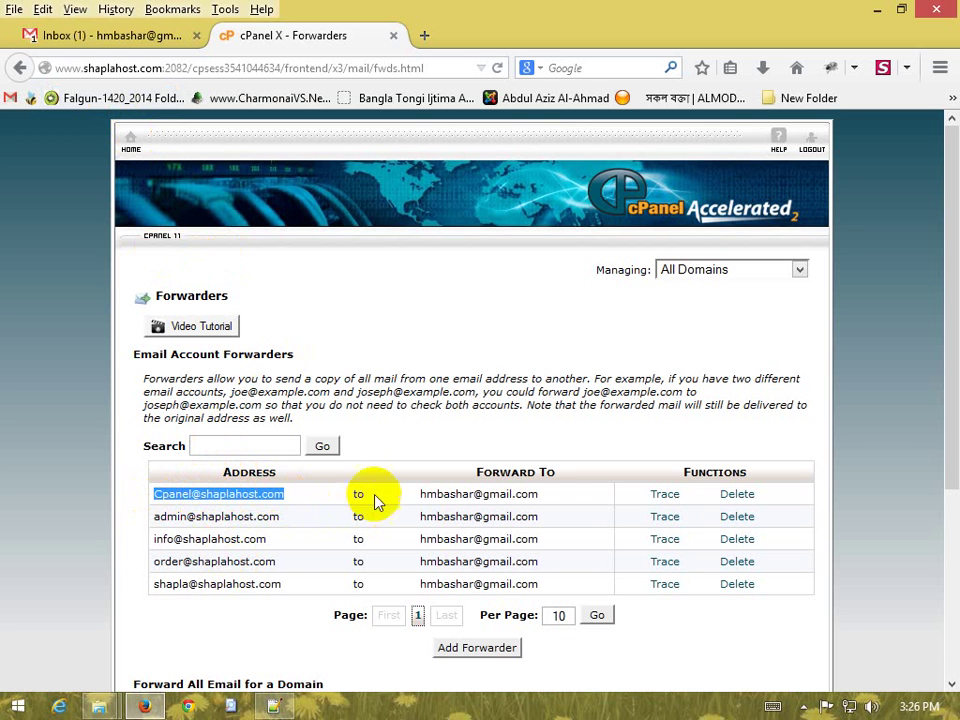
pyautogui.moveTo(419, 492); pyautogui.dragTo(570, 503)
pyautogui.click(570, 503)
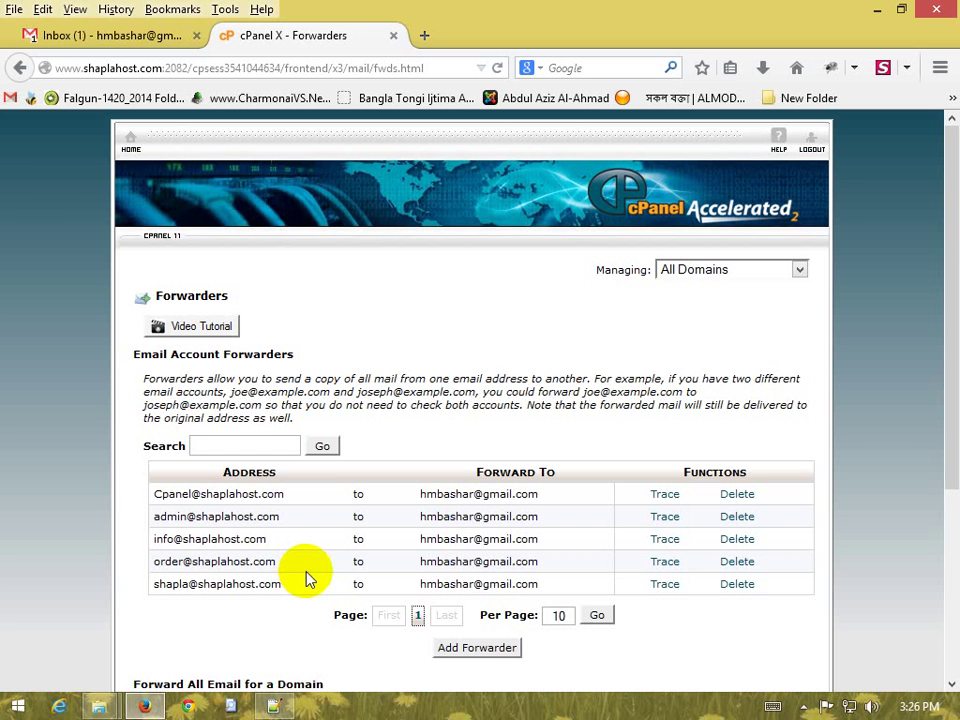
# Compare with the Gmail inbox, then scroll down to the Add Forwarder button
pyautogui.click(88, 37)
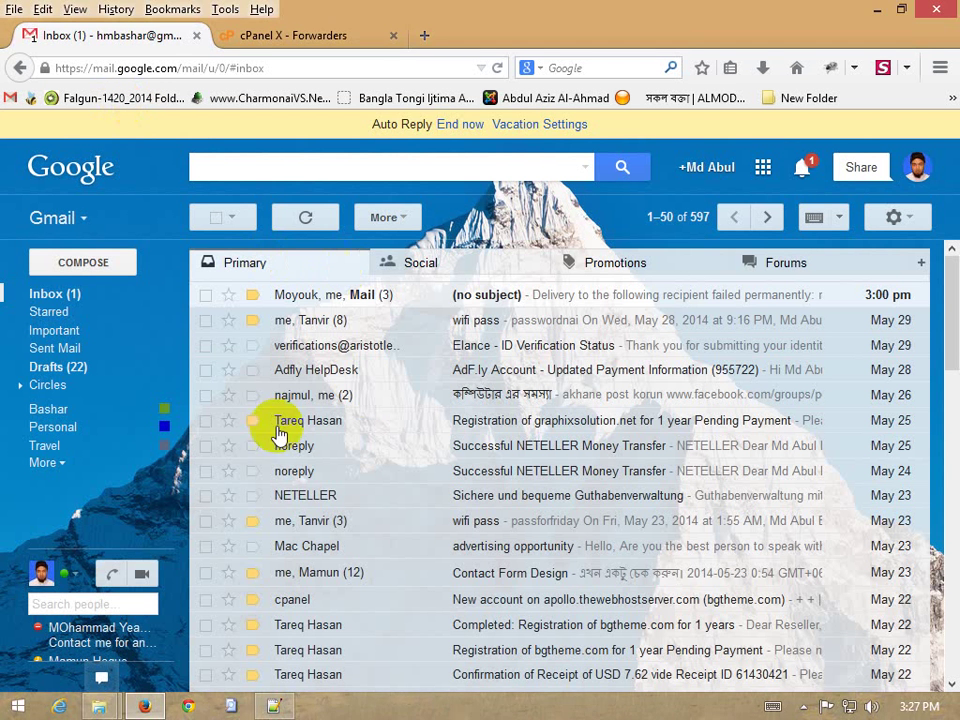
pyautogui.click(298, 35)
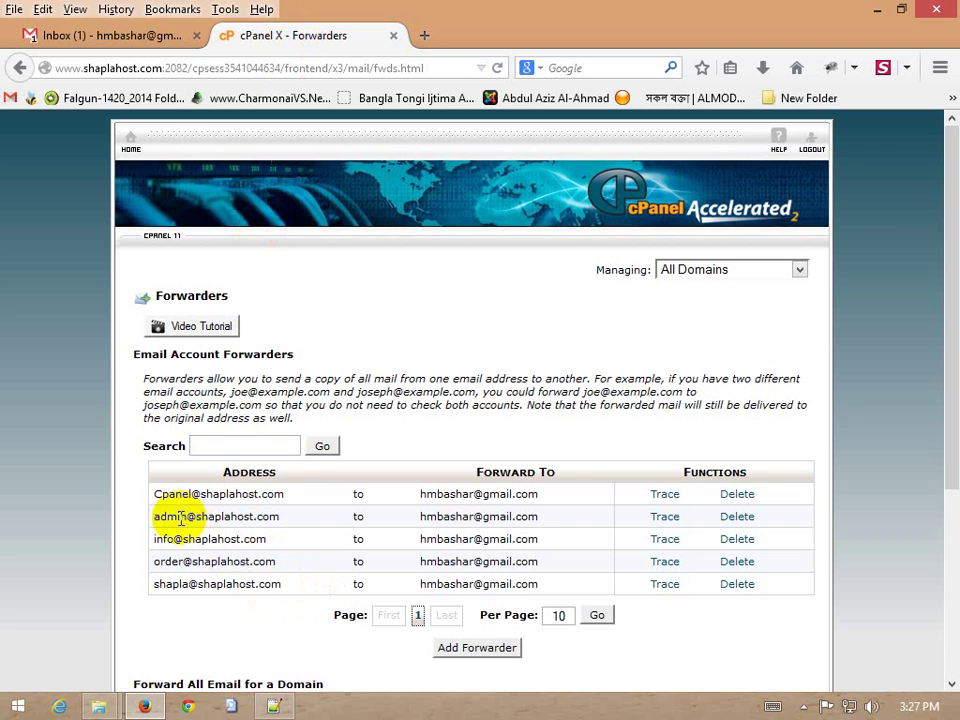
pyautogui.click(70, 35)
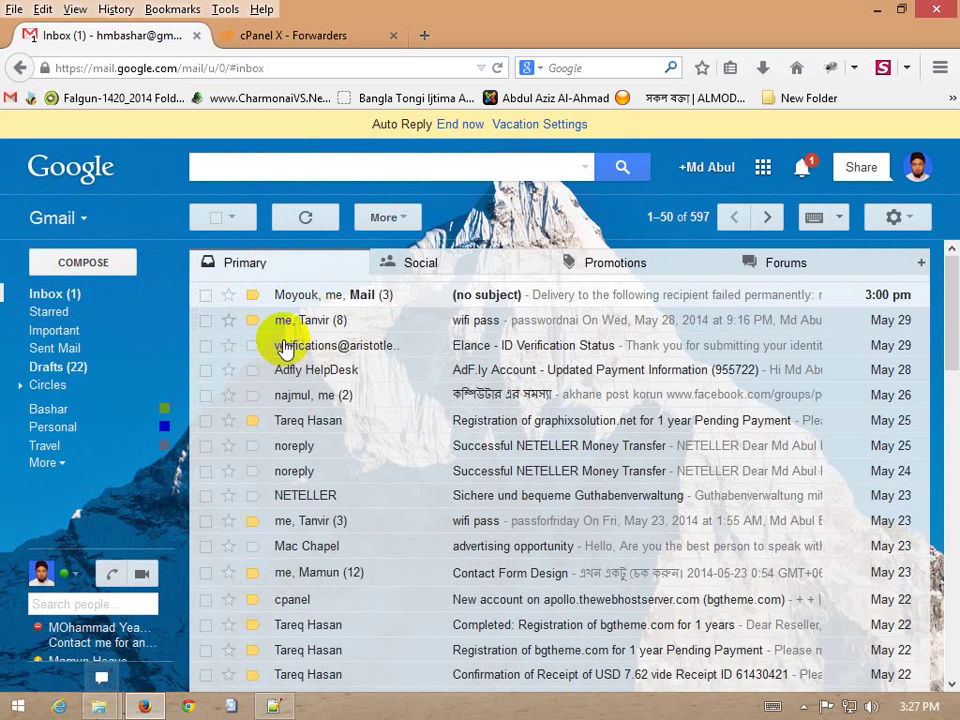
pyautogui.click(306, 33)
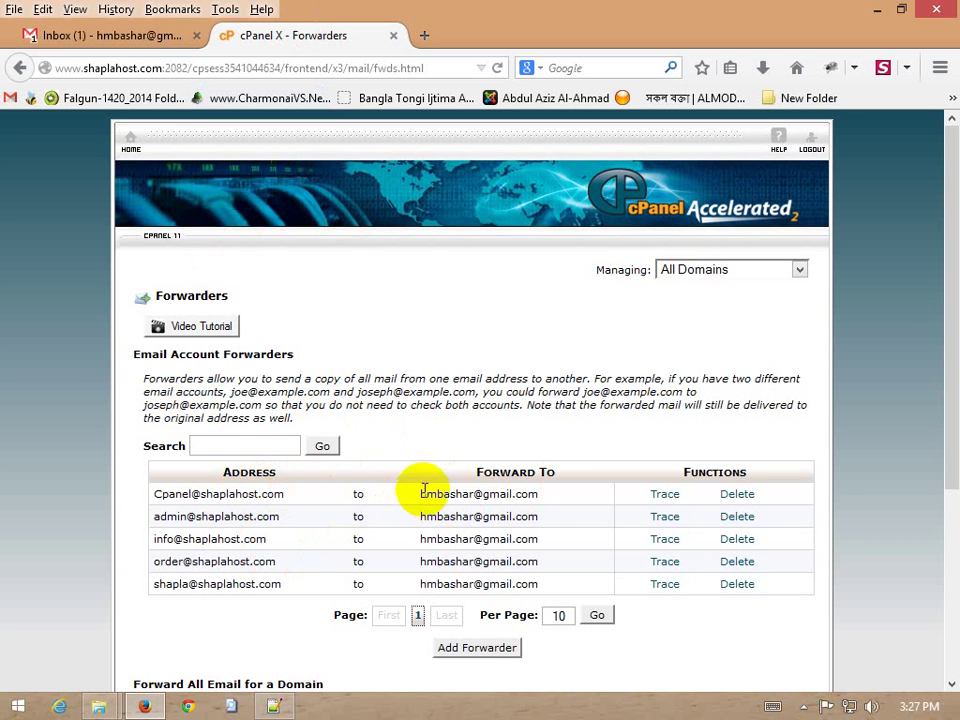
pyautogui.scroll(-2, 333, 483)
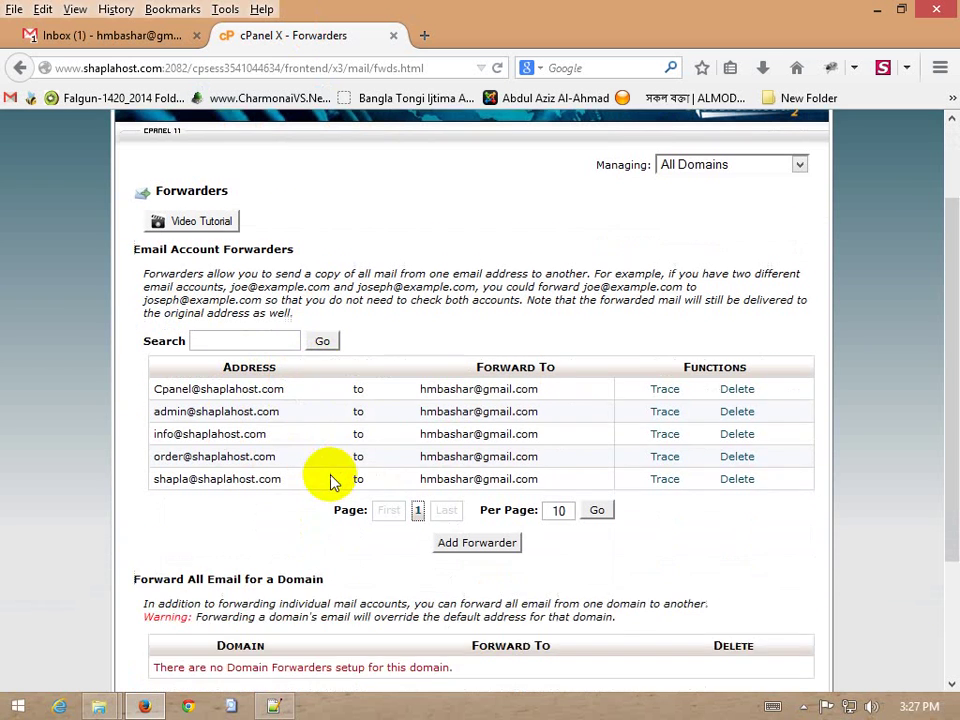
pyautogui.scroll(-2, 333, 483)
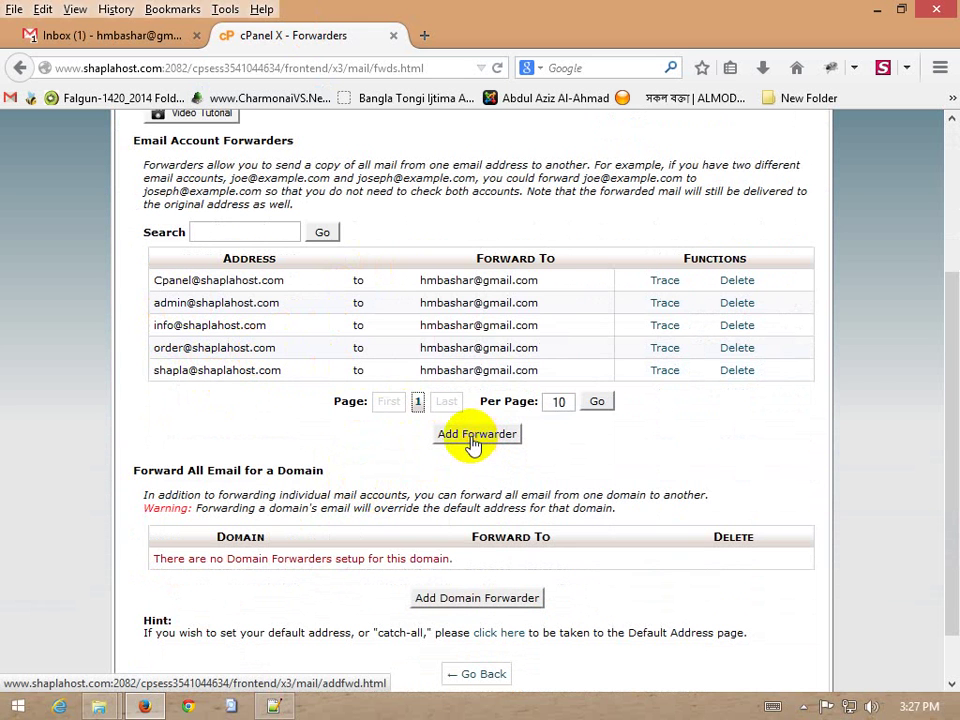
pyautogui.click(474, 440)
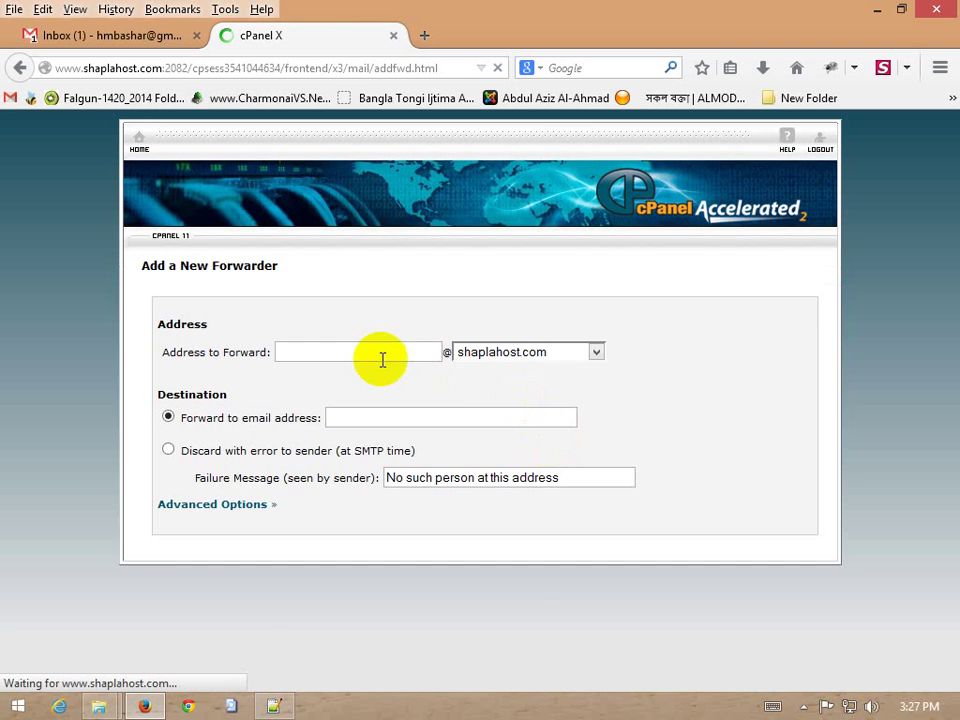
pyautogui.click(369, 352)
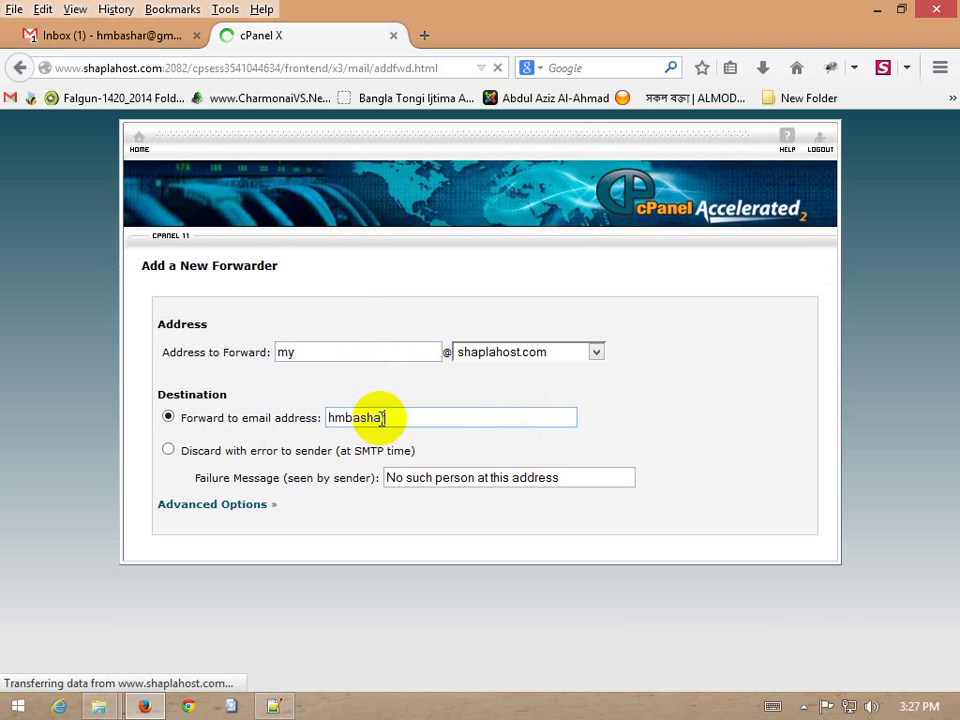
pyautogui.write('gmial.c')
pyautogui.press('BackSpace')
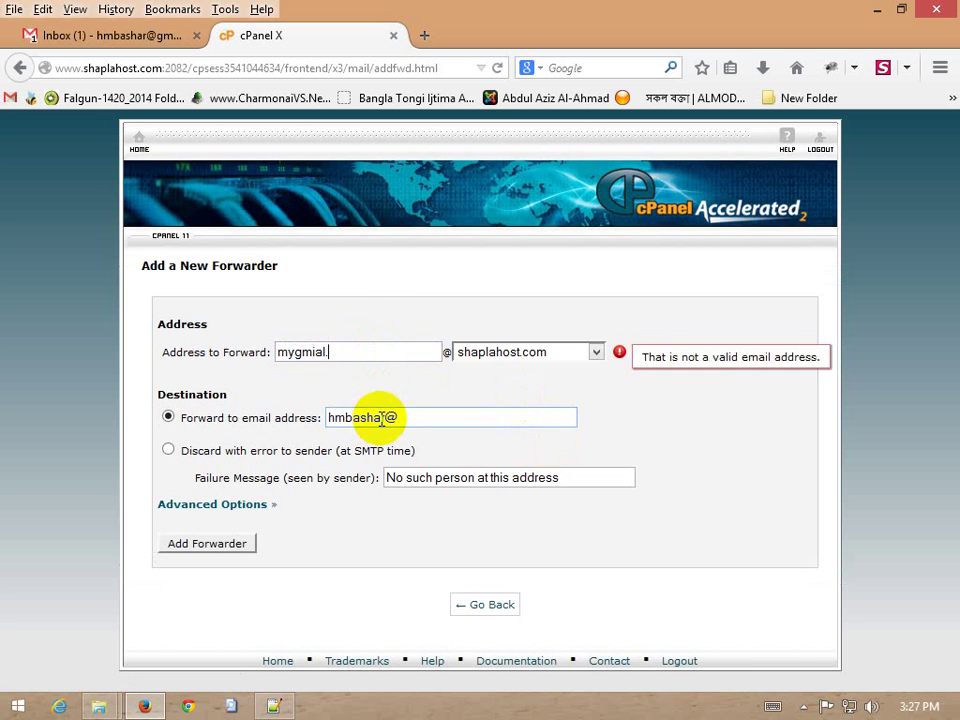
pyautogui.press('BackSpace')
pyautogui.press('BackSpace')
pyautogui.press('BackSpace')
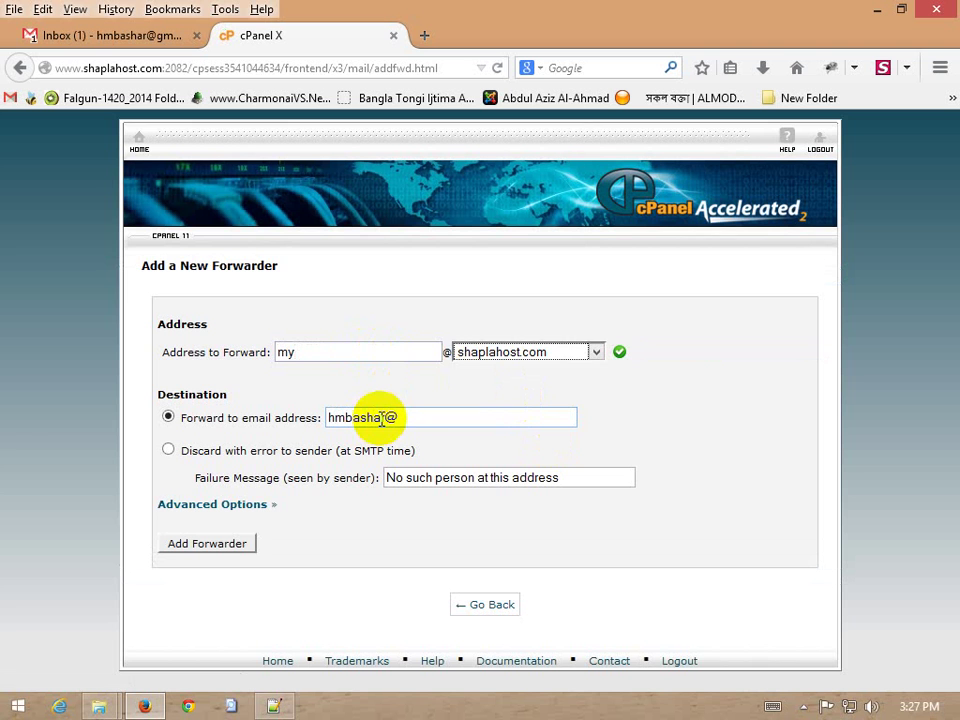
pyautogui.click(465, 412)
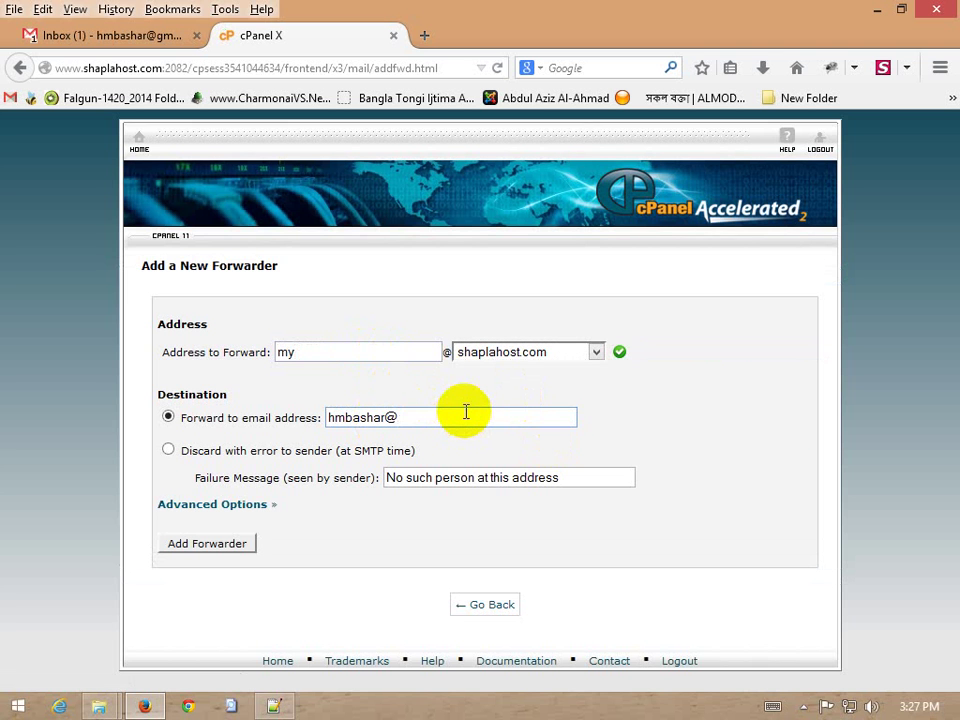
pyautogui.write('gmail.com')
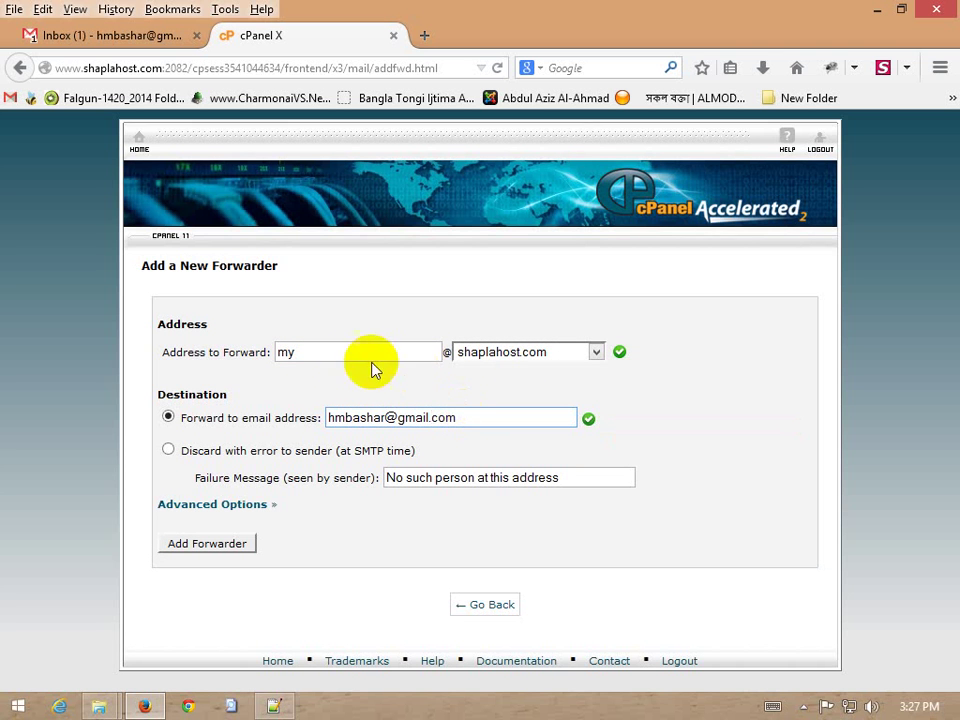
pyautogui.moveTo(361, 353); pyautogui.dragTo(266, 346)
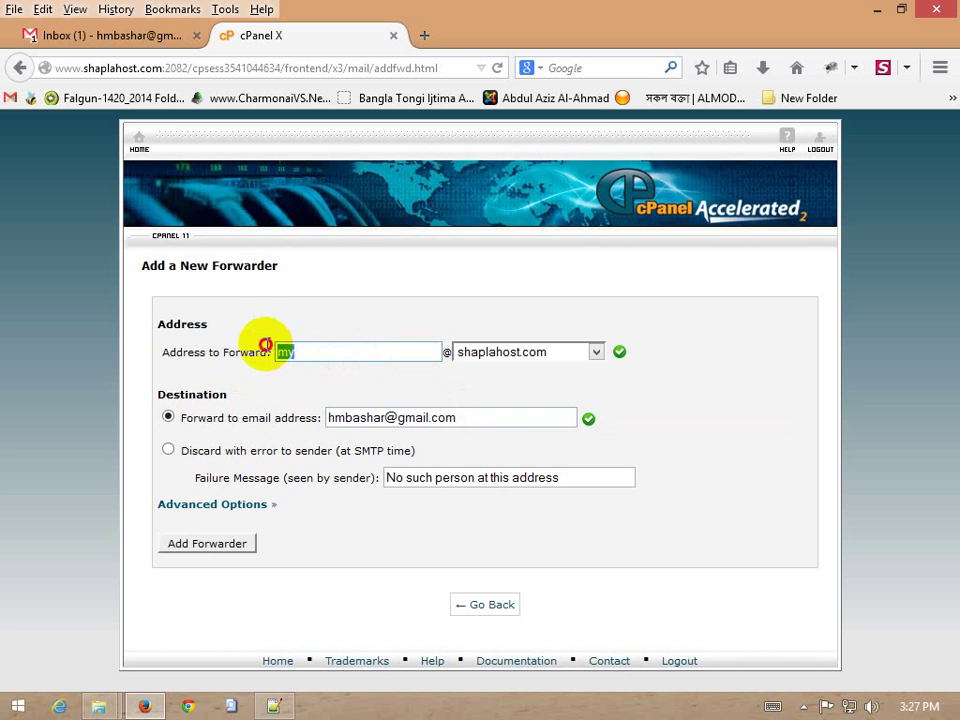
pyautogui.moveTo(480, 418); pyautogui.dragTo(297, 418)
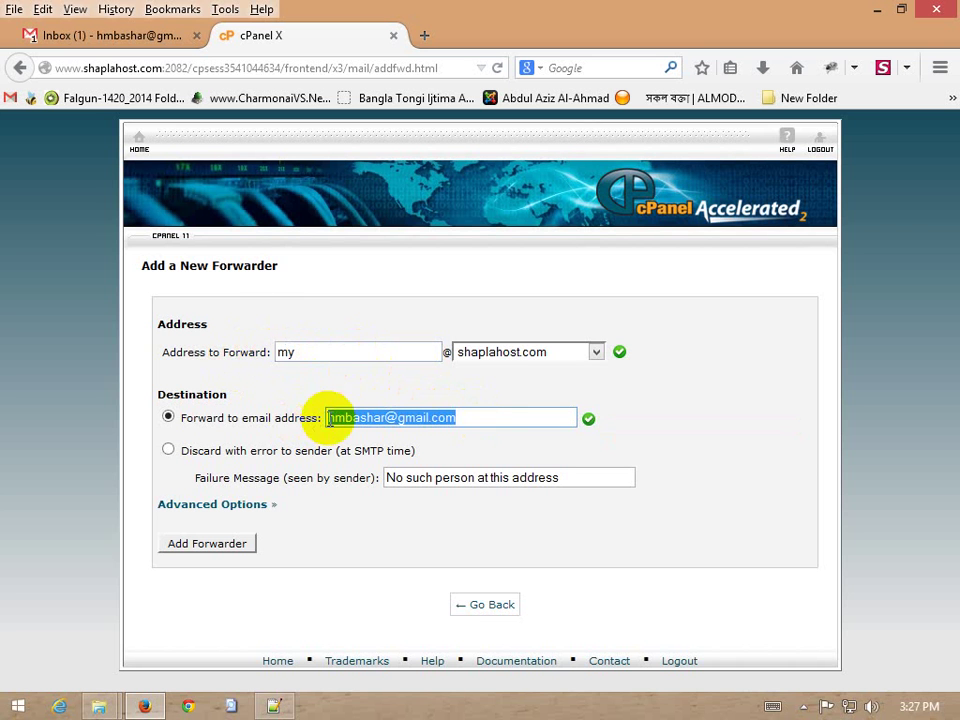
pyautogui.click(230, 546)
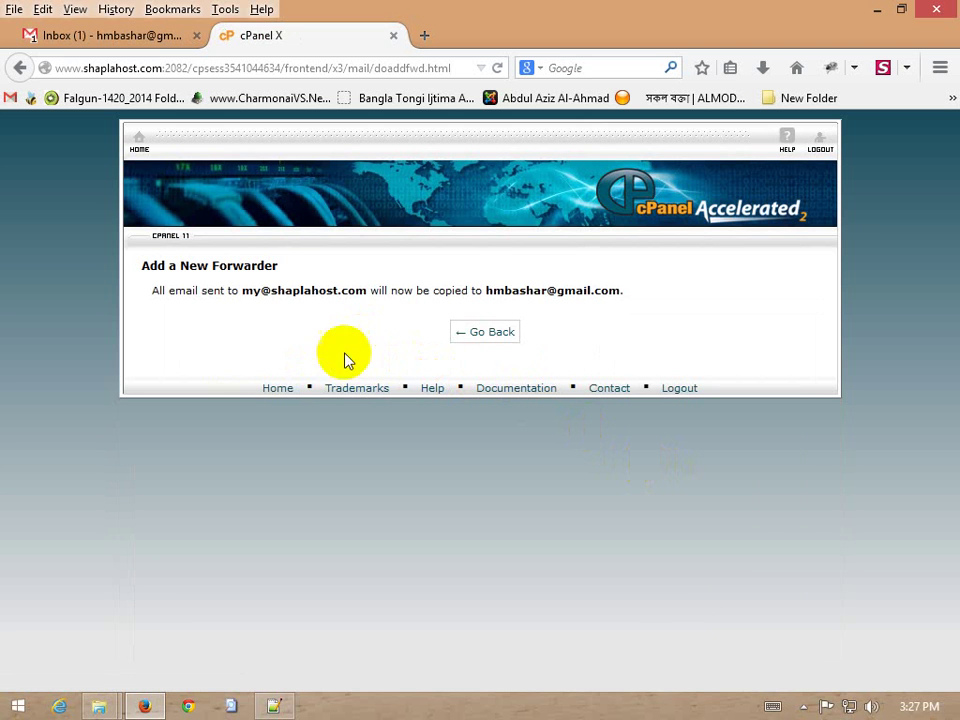
pyautogui.moveTo(369, 291); pyautogui.dragTo(242, 293)
pyautogui.rightClick(247, 293)
pyautogui.click(316, 306)
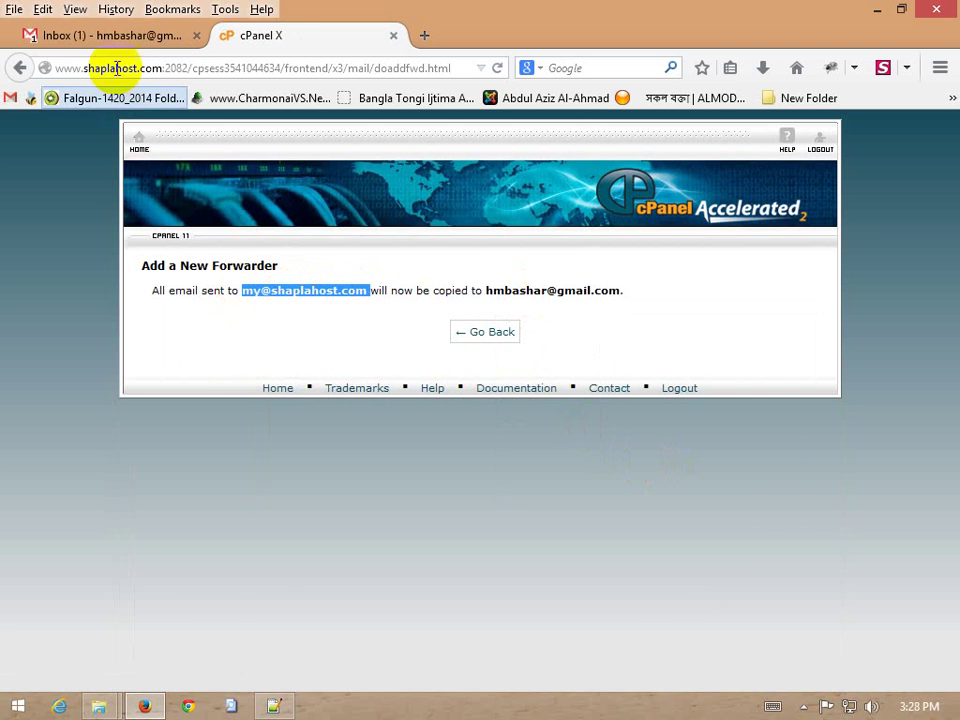
pyautogui.click(118, 37)
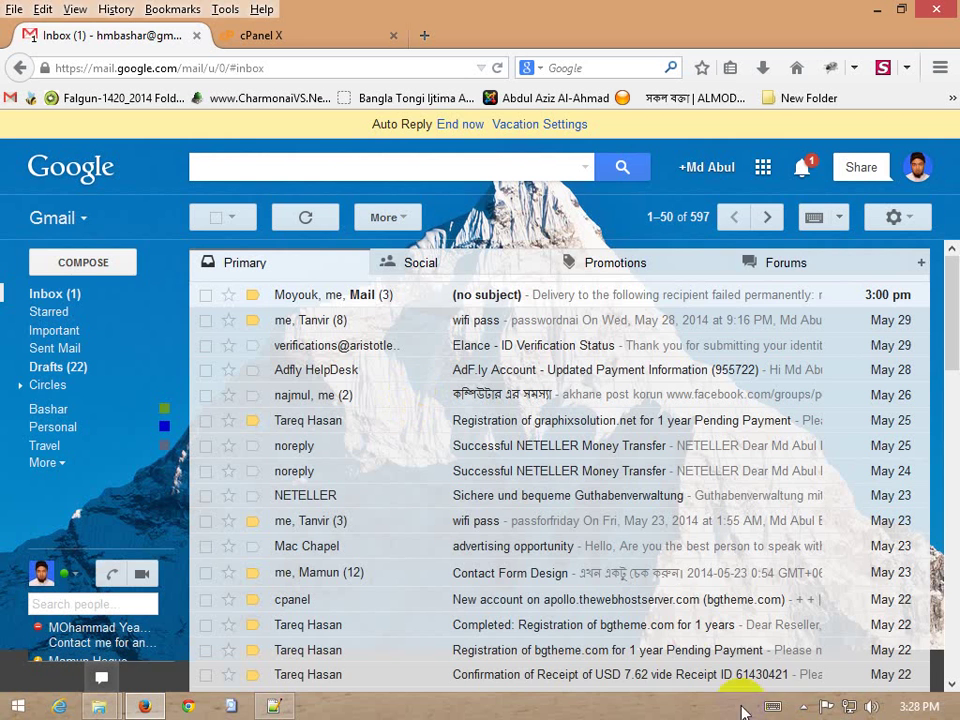
# Send a Gmail message with subject and body 'test 2' to the my forwarder address, then check the inbox
pyautogui.click(81, 262)
pyautogui.click(589, 321)
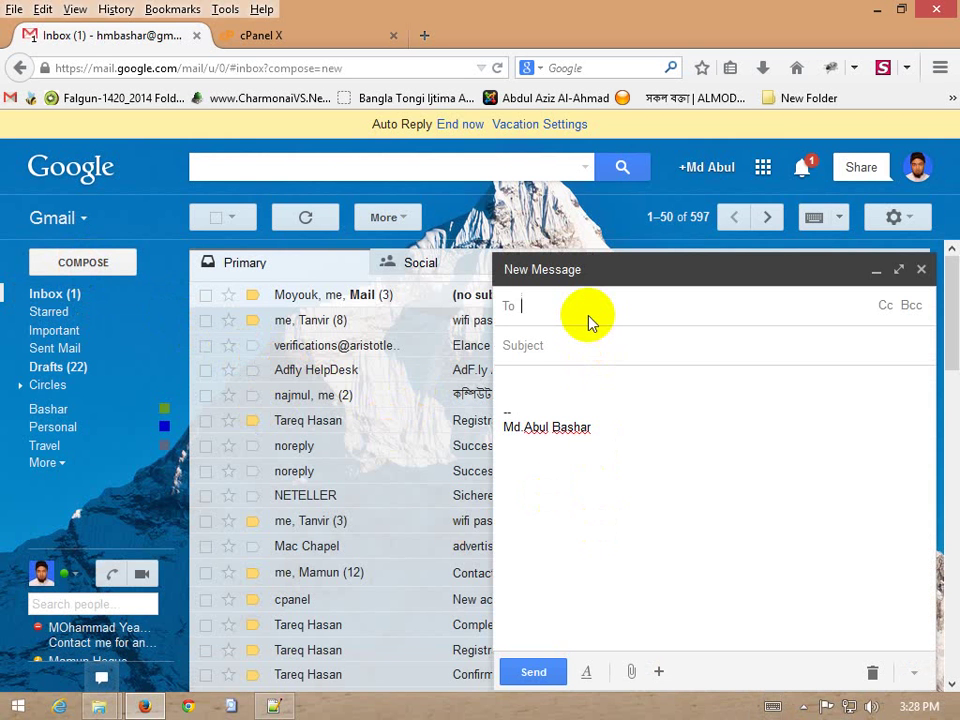
pyautogui.hotkey('ctrl', 'v')
pyautogui.click(593, 347)
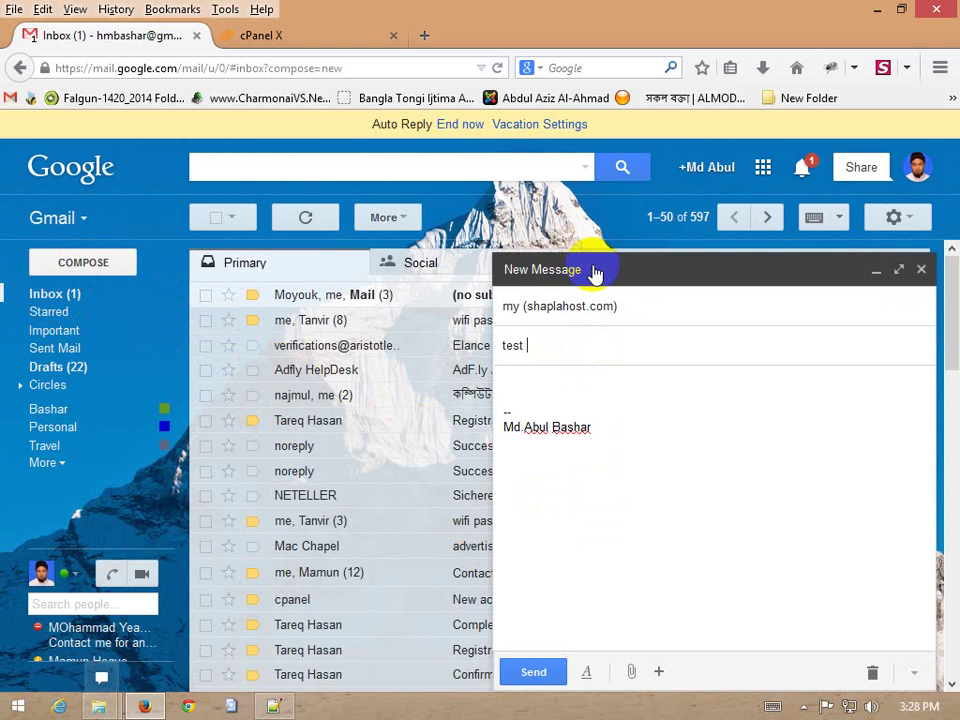
pyautogui.moveTo(540, 345); pyautogui.dragTo(476, 343)
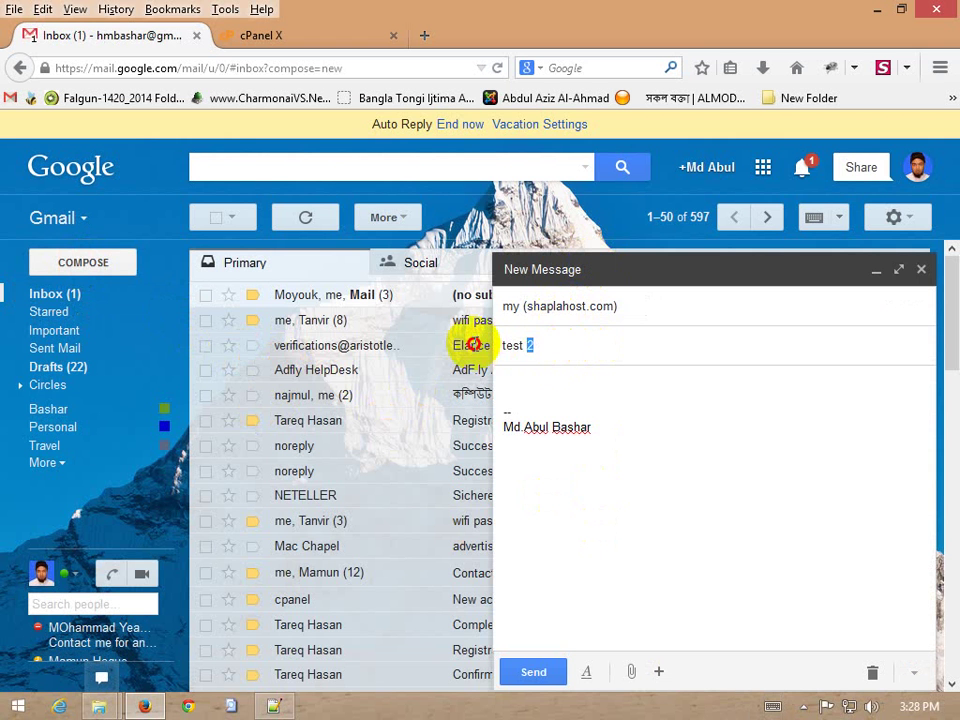
pyautogui.click(578, 384)
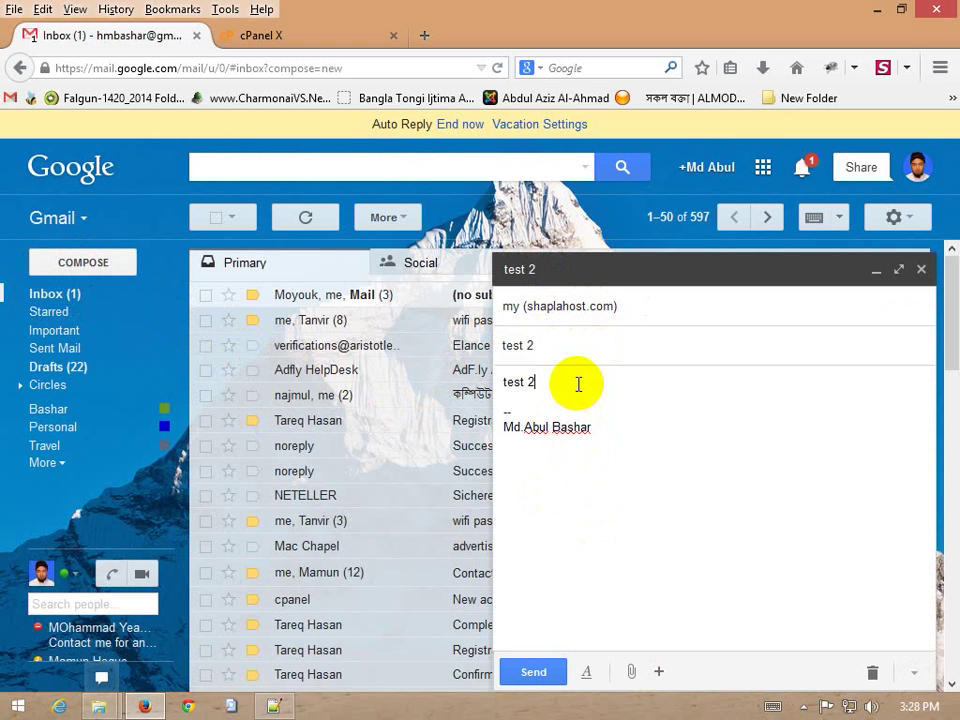
pyautogui.hotkey('ctrl', 'v')
pyautogui.hotkey('ctrl', 'v')
pyautogui.hotkey('ctrl', 'v')
pyautogui.hotkey('ctrl', 'v')
pyautogui.hotkey('ctrl', 'v')
pyautogui.hotkey('ctrl', 'v')
pyautogui.hotkey('ctrl', 'v')
pyautogui.hotkey('ctrl', 'v')
pyautogui.click(531, 674)
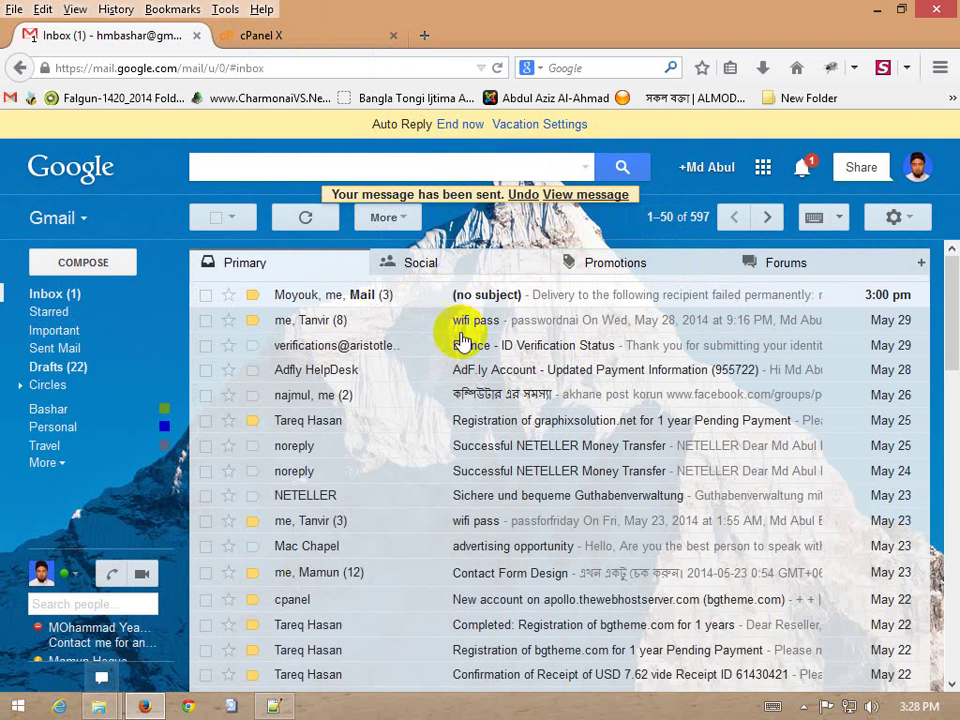
pyautogui.click(45, 463)
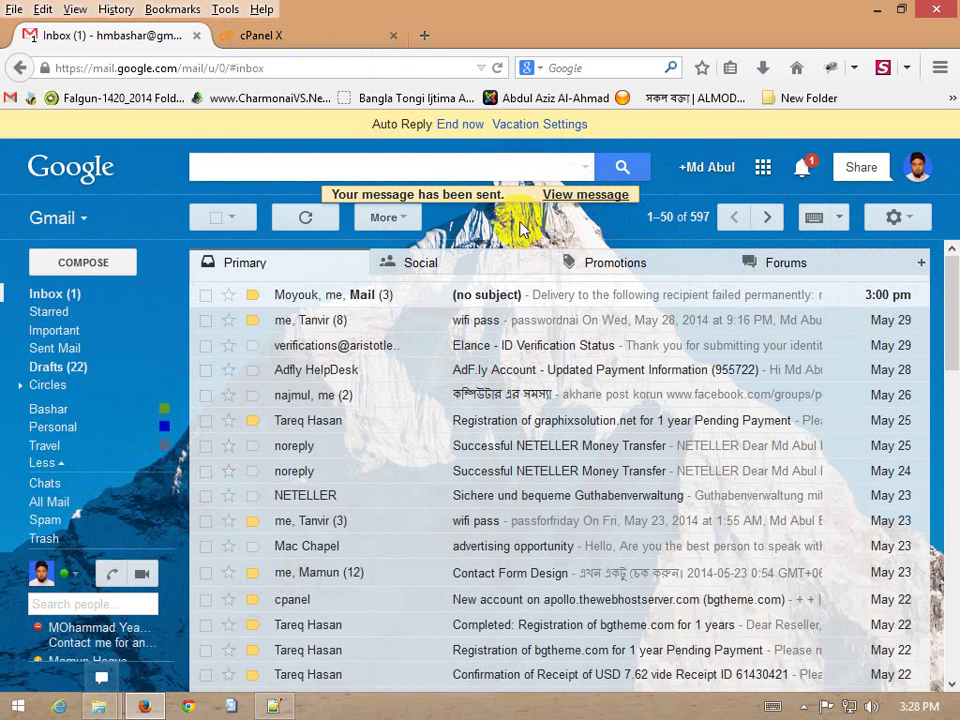
pyautogui.click(60, 296)
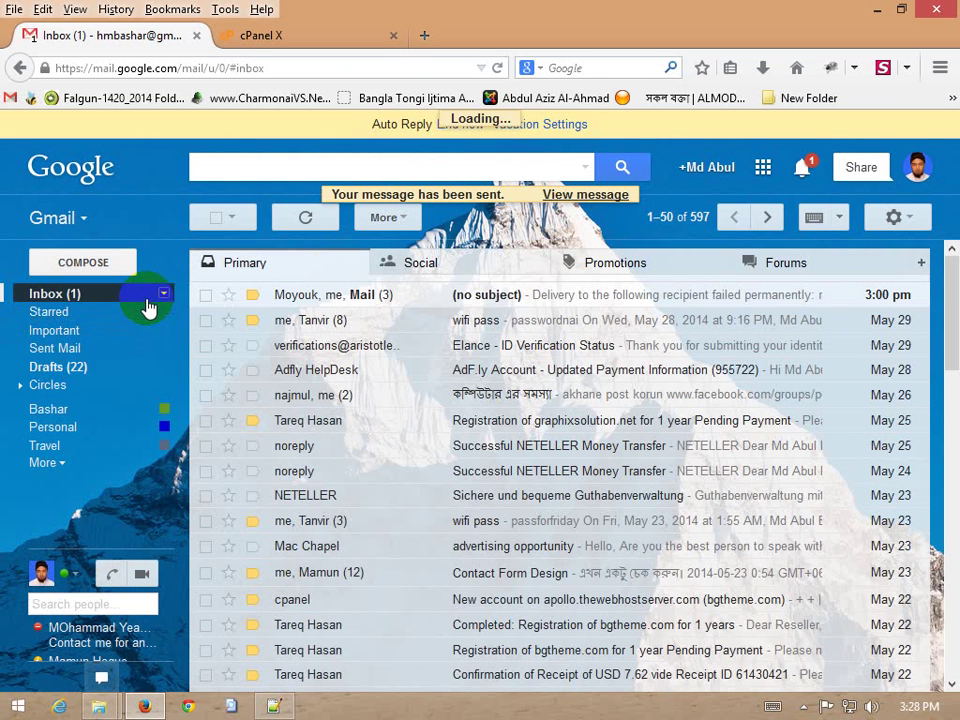
# Return to the cPanel forwarders list, now including my, and select the admin address
pyautogui.click(274, 35)
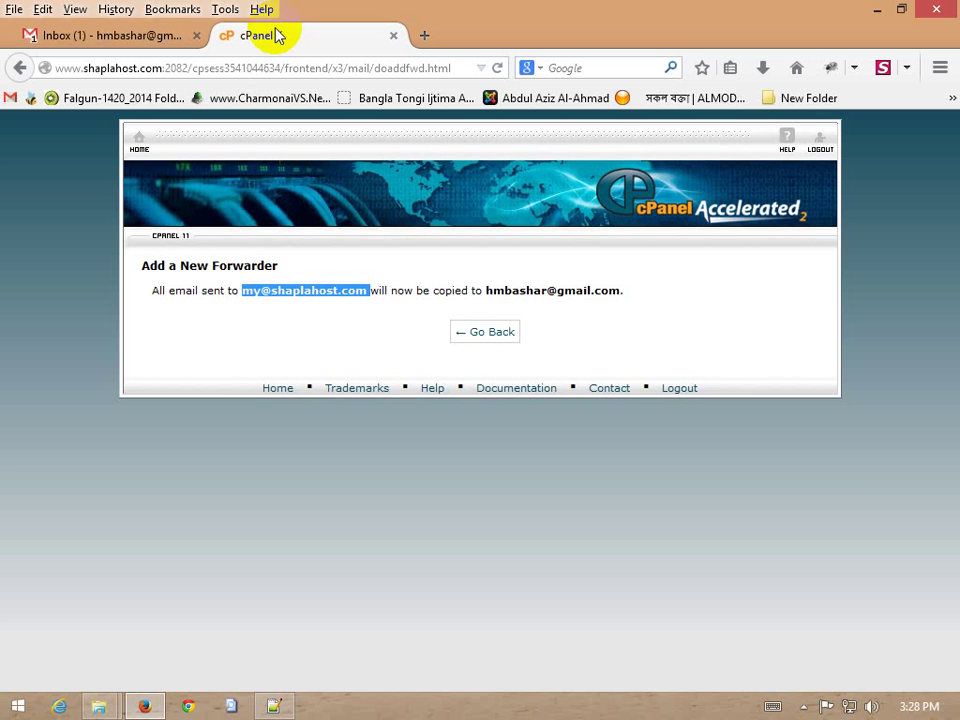
pyautogui.click(490, 332)
pyautogui.click(95, 36)
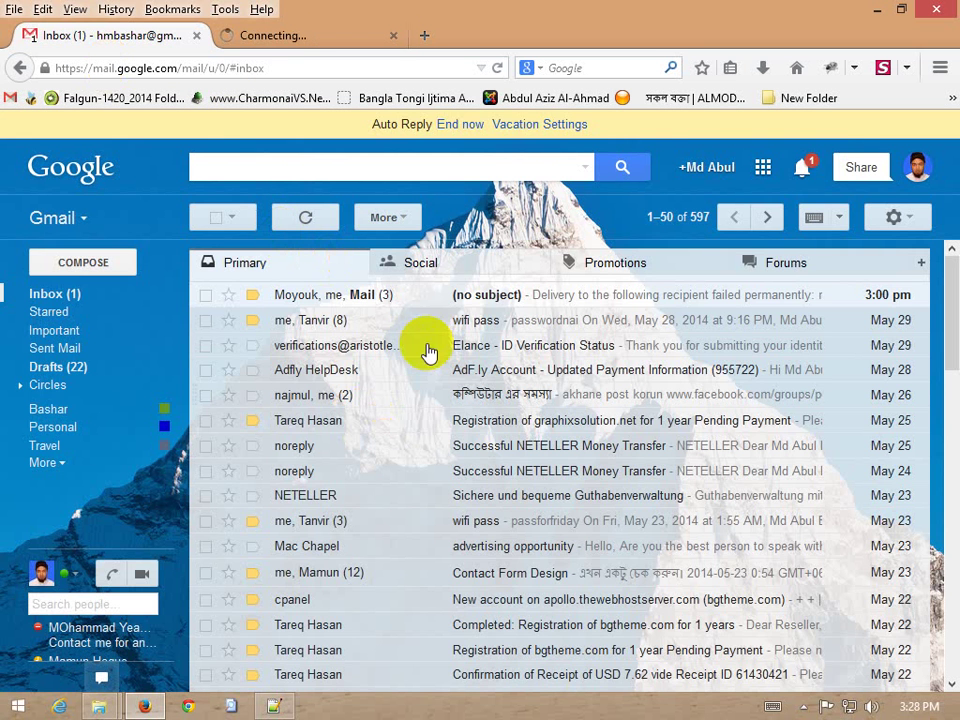
pyautogui.click(314, 36)
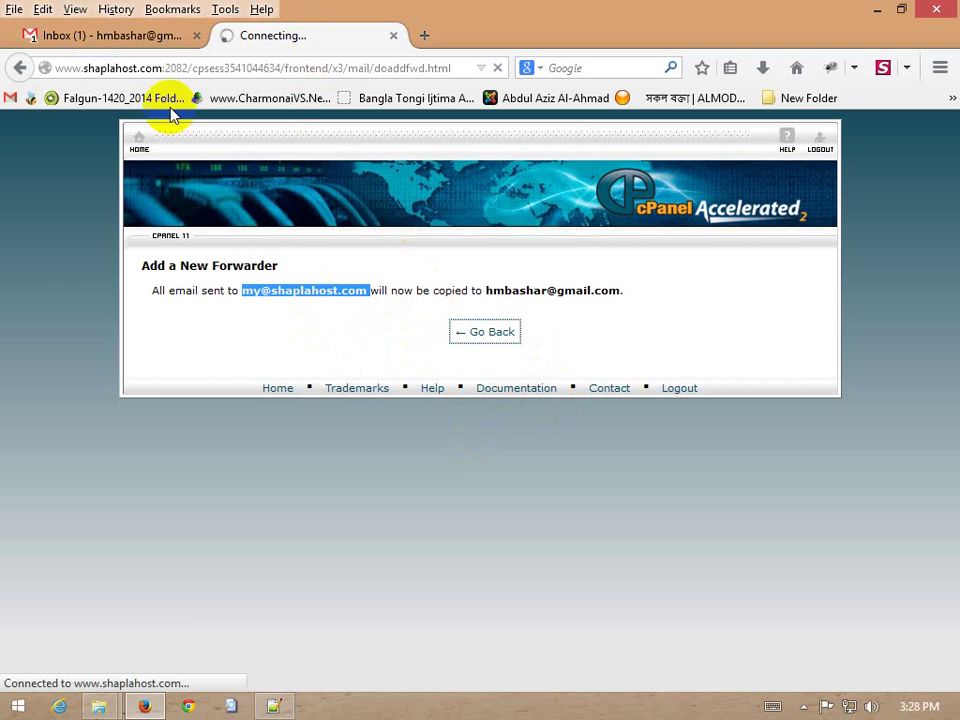
pyautogui.click(129, 37)
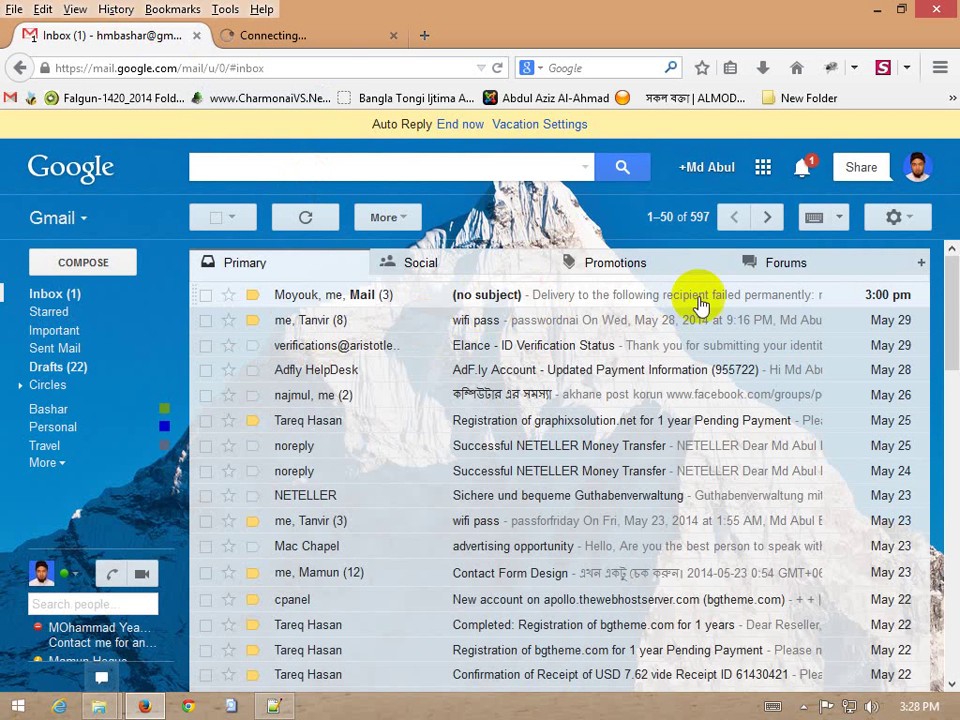
pyautogui.click(283, 34)
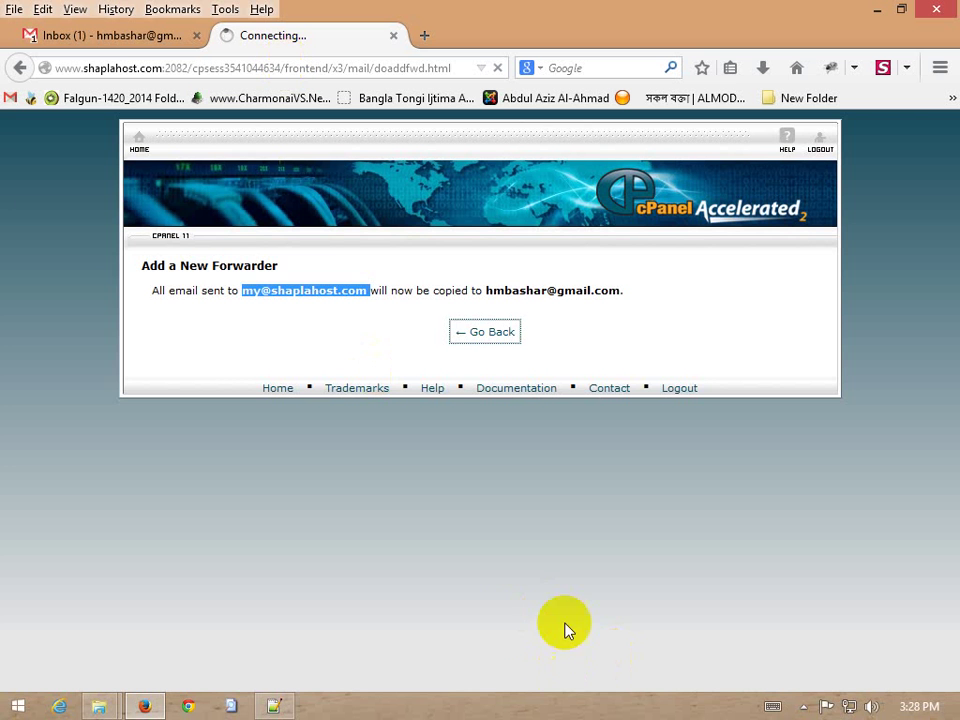
pyautogui.click(497, 338)
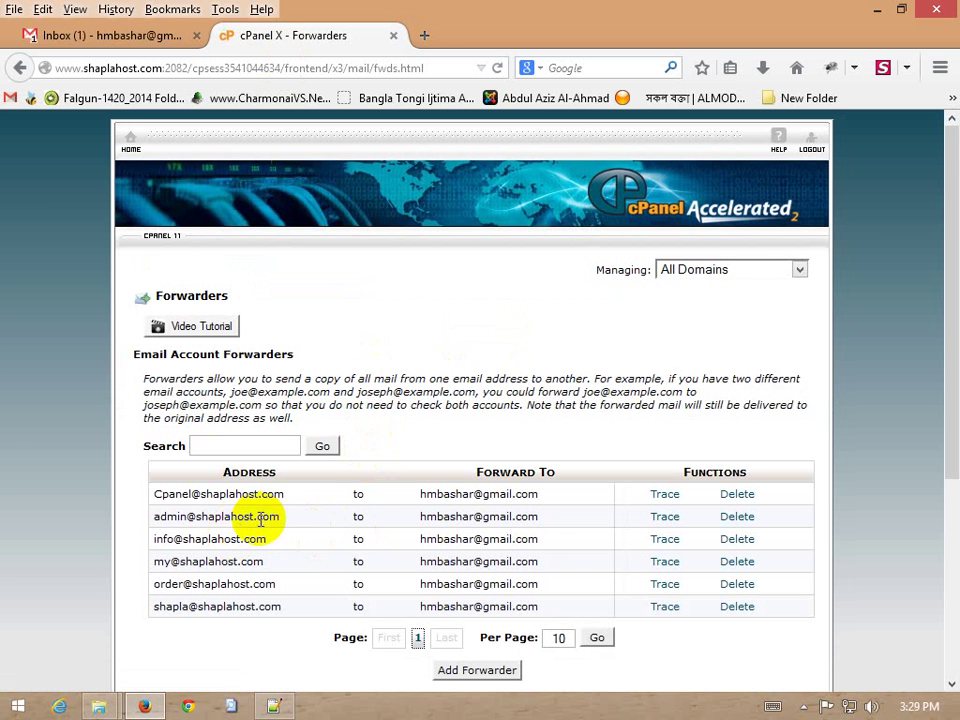
pyautogui.moveTo(280, 516); pyautogui.dragTo(152, 516)
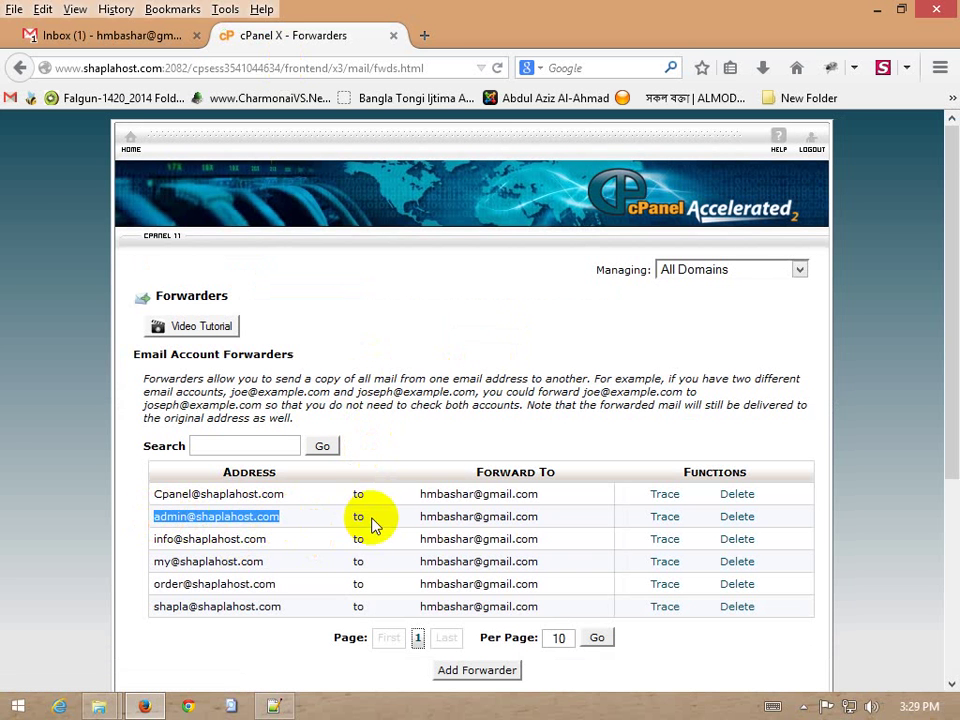
pyautogui.click(111, 37)
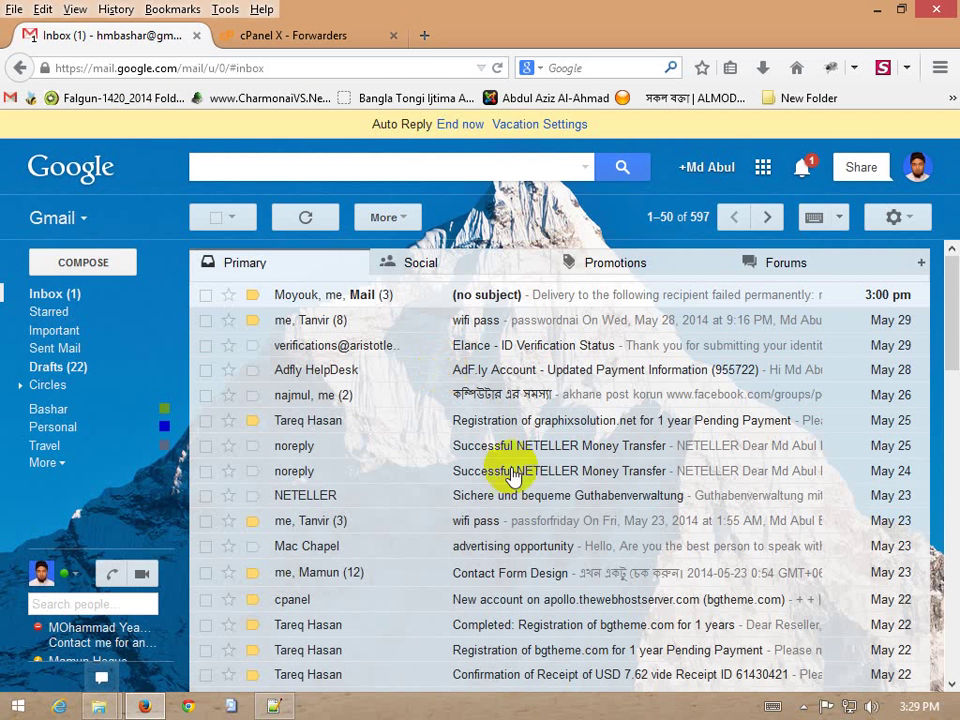
pyautogui.click(86, 264)
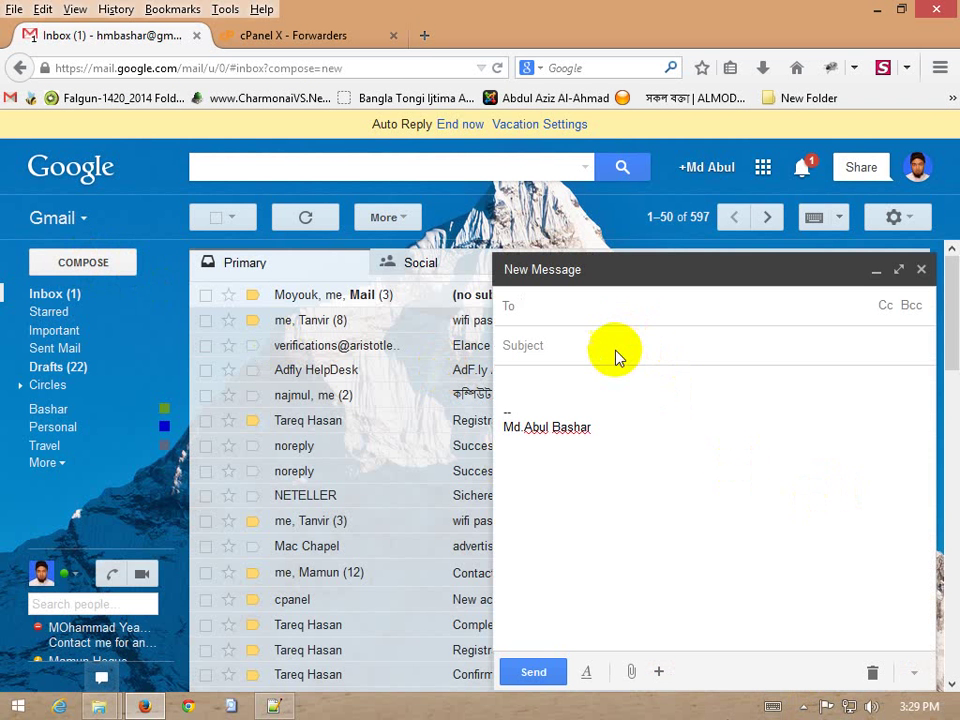
pyautogui.hotkey('ctrl', 'v')
pyautogui.click(611, 354)
pyautogui.write('e')
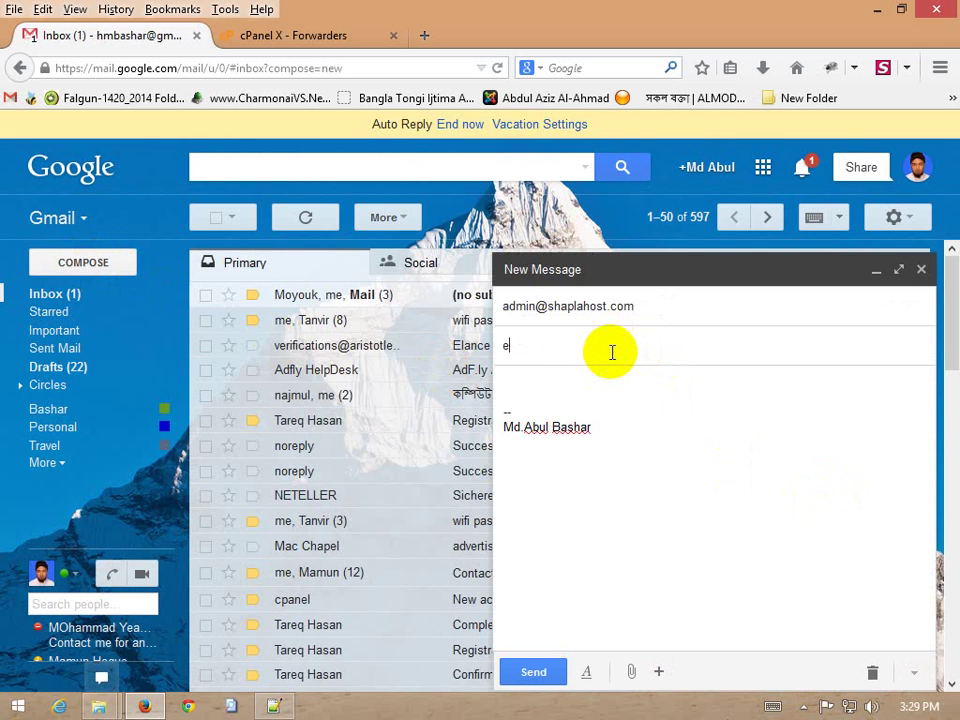
pyautogui.write('mail')
pyautogui.click(598, 378)
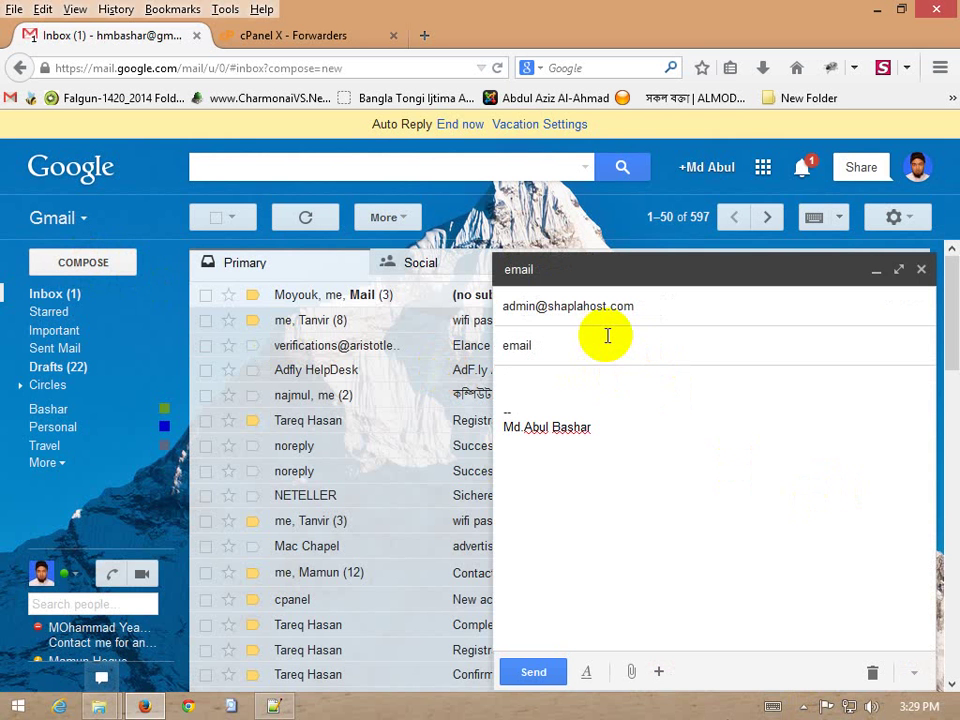
pyautogui.write('emaol')
pyautogui.press('BackSpace')
pyautogui.write('il email')
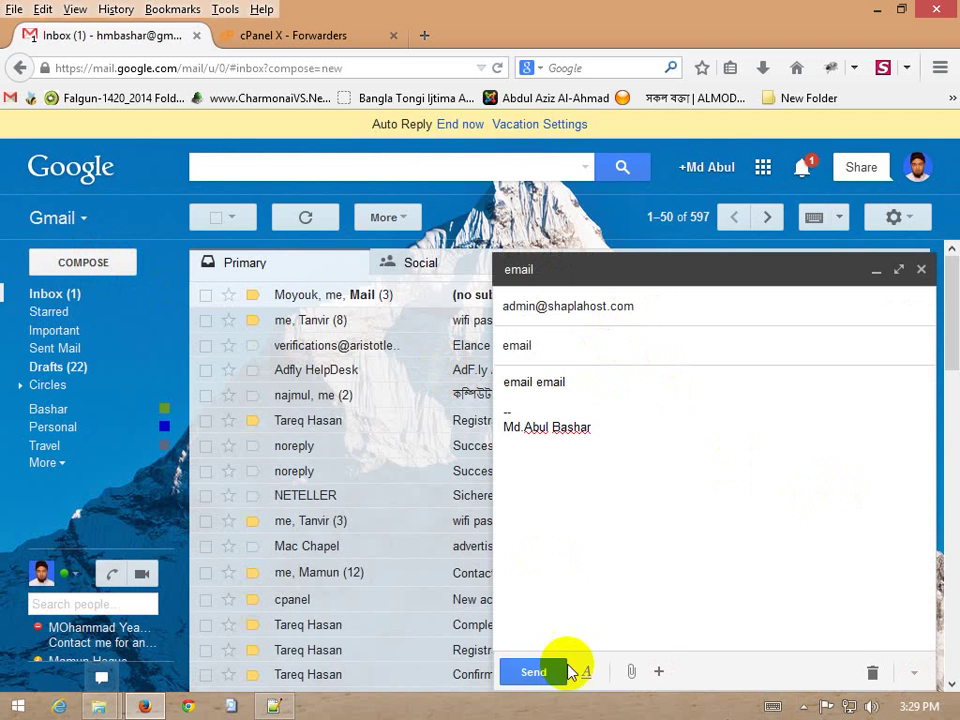
pyautogui.click(544, 664)
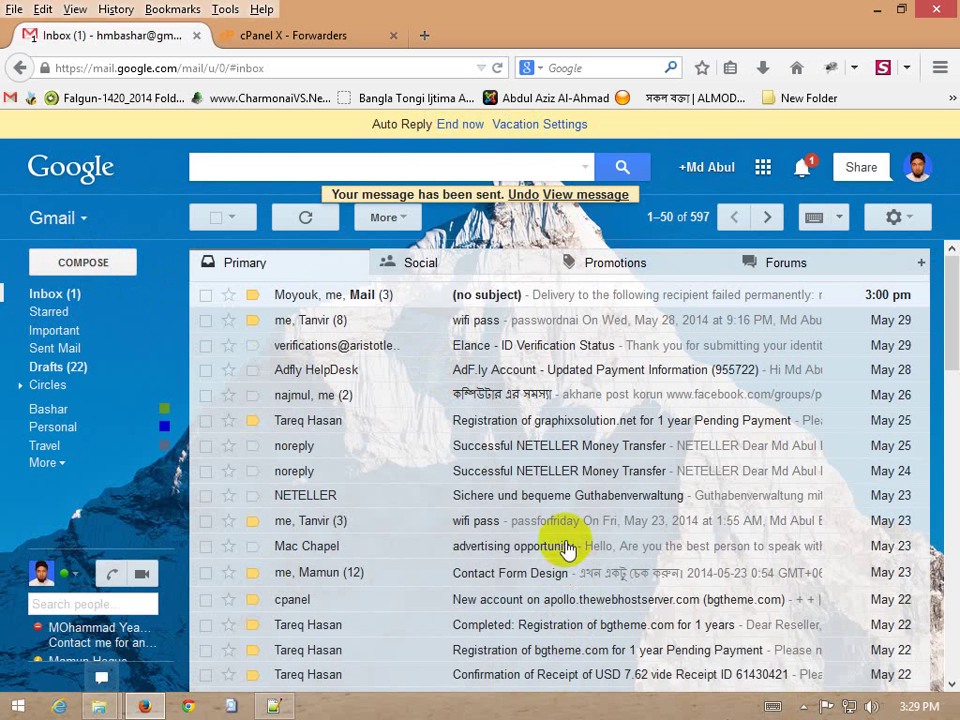
pyautogui.click(60, 295)
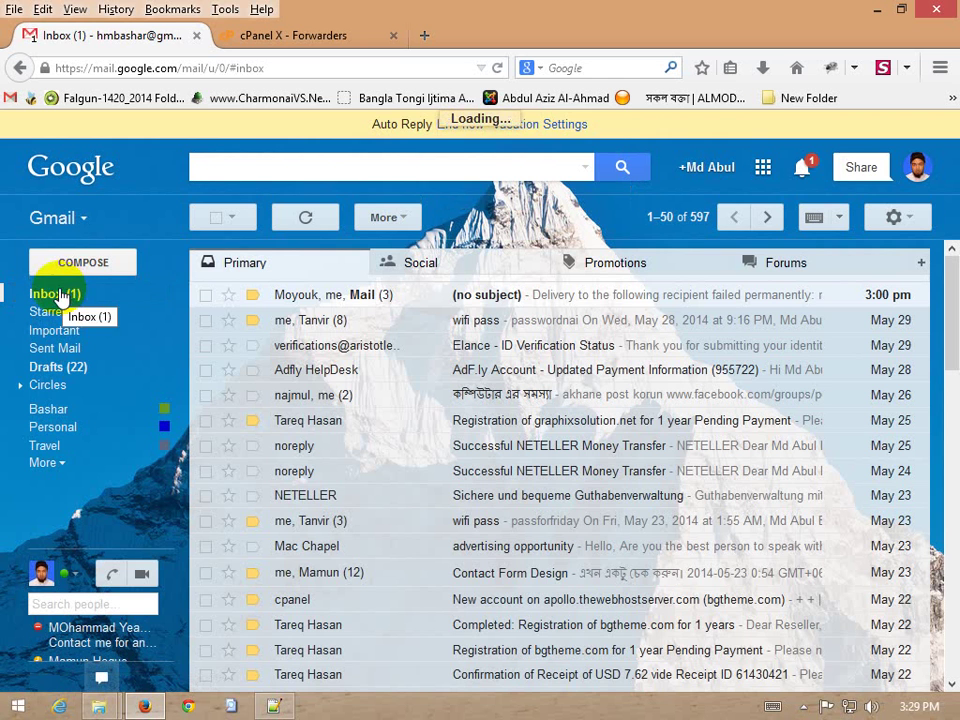
pyautogui.click(274, 36)
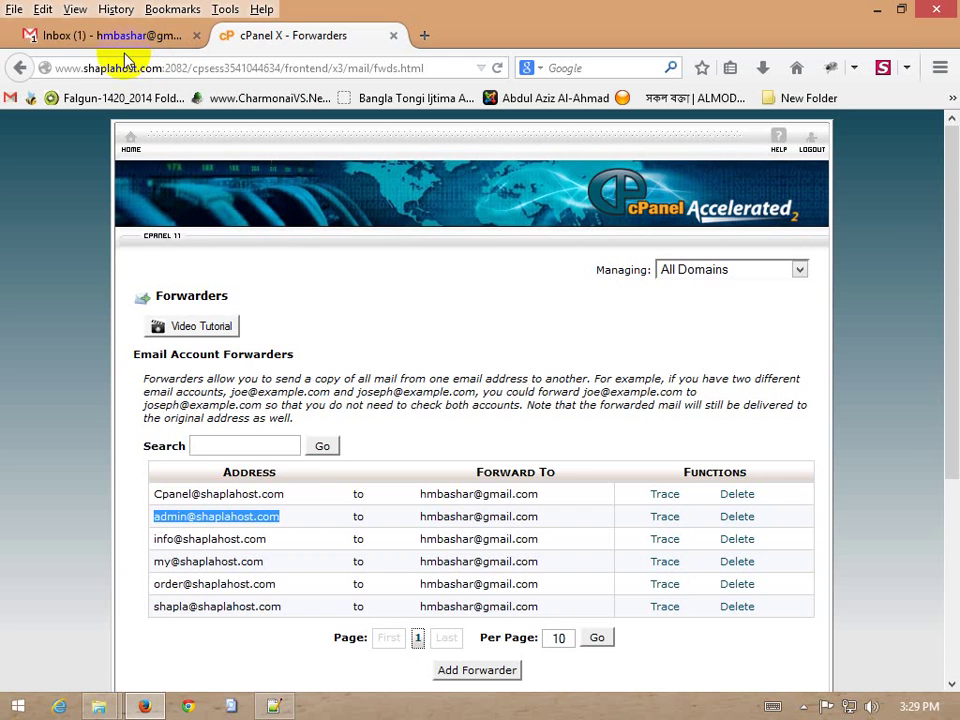
pyautogui.click(92, 35)
pyautogui.click(296, 38)
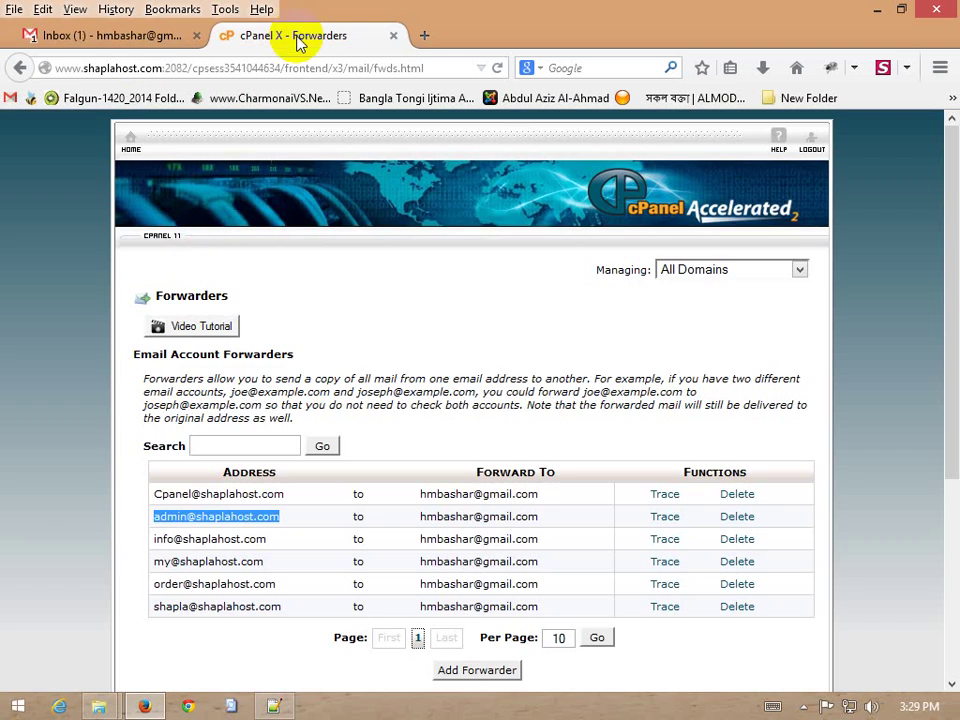
pyautogui.click(146, 35)
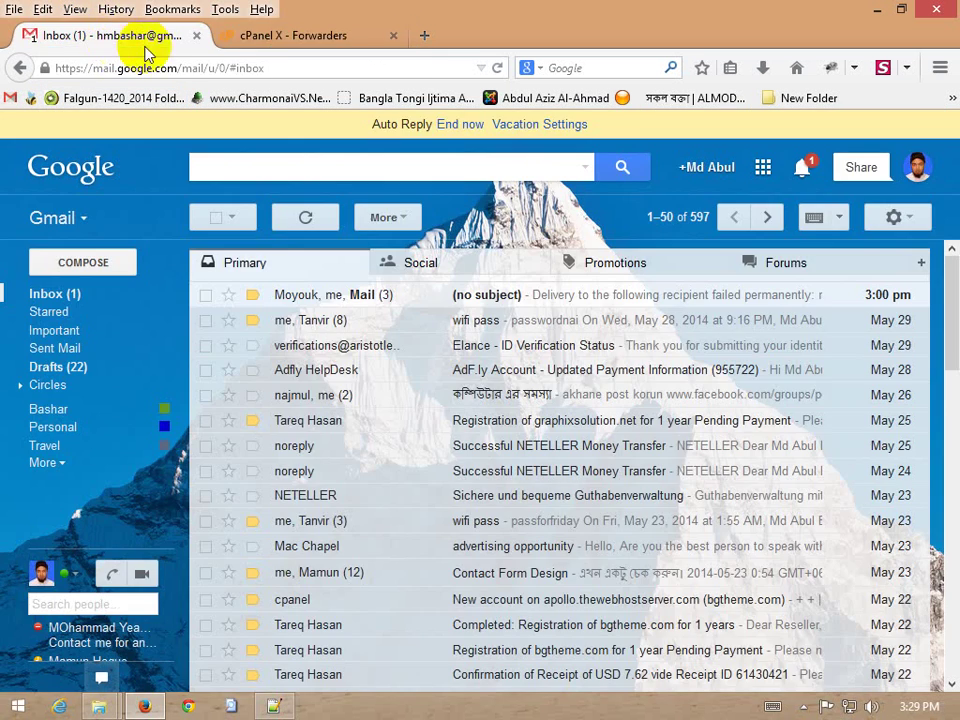
pyautogui.click(297, 38)
pyautogui.scroll(-3, 343, 527)
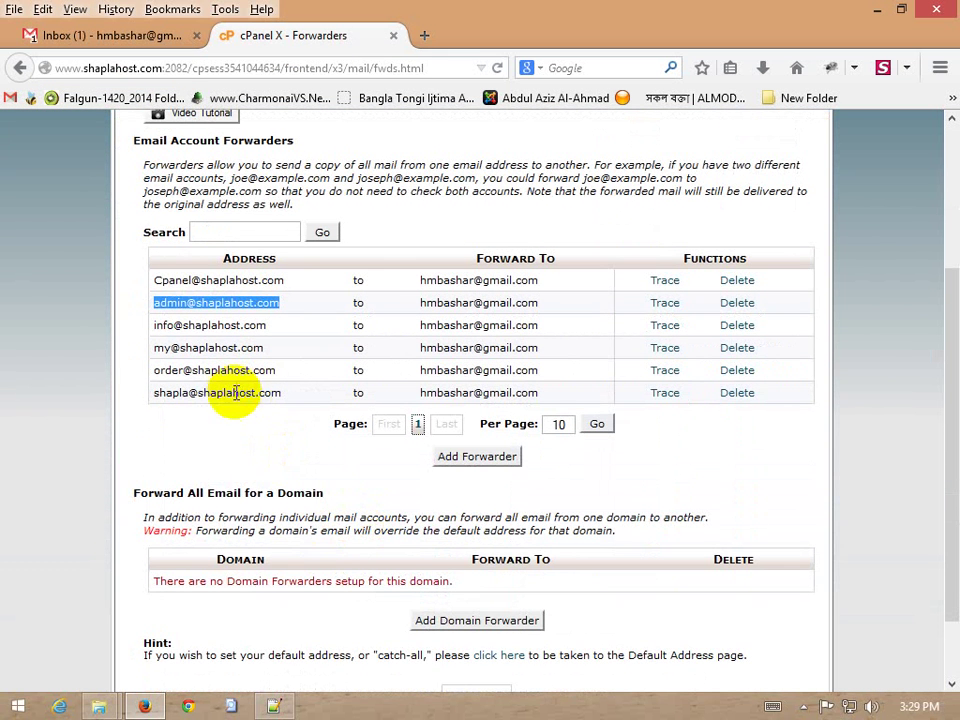
pyautogui.click(253, 356)
pyautogui.moveTo(171, 347); pyautogui.dragTo(615, 349)
pyautogui.click(707, 343)
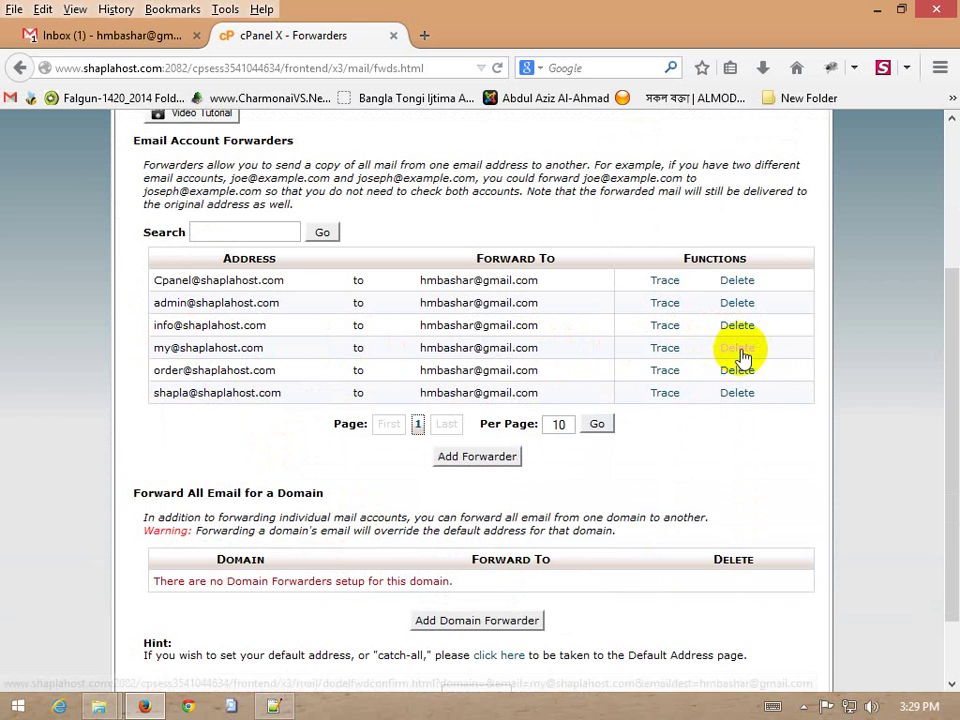
pyautogui.click(739, 349)
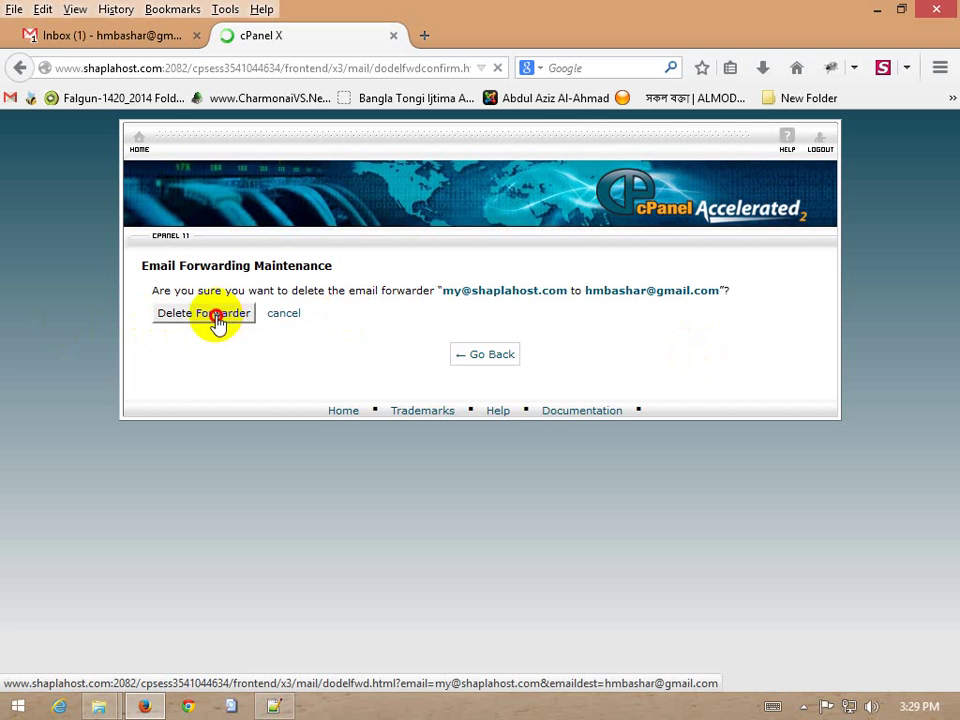
pyautogui.click(224, 325)
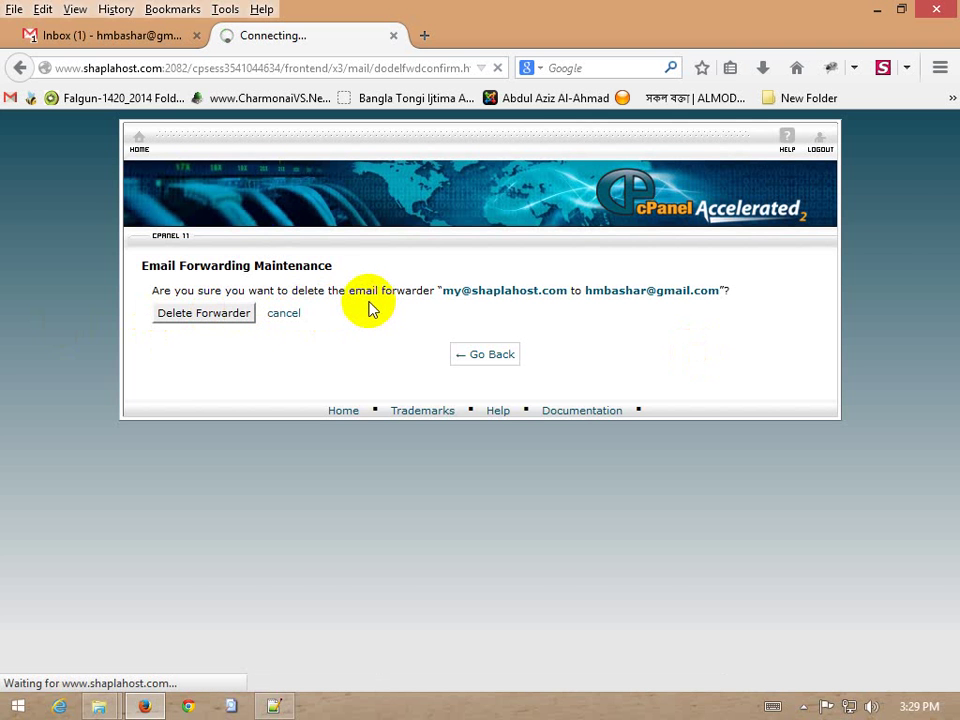
# Open the newest Gmail inbox message, then return to cPanel's forwarders list
pyautogui.click(128, 36)
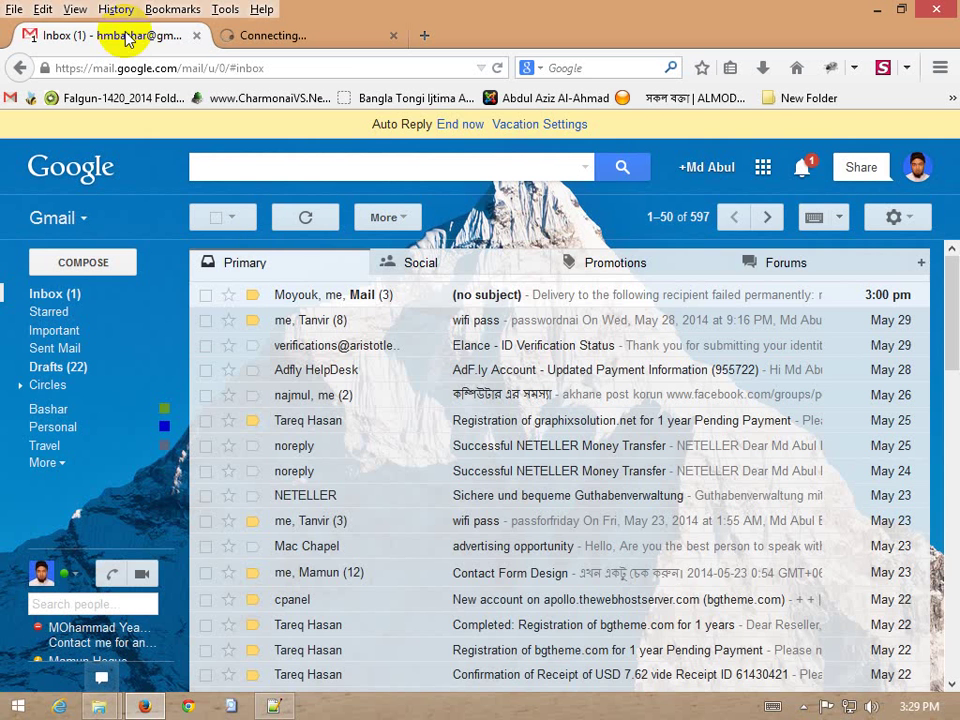
pyautogui.click(520, 295)
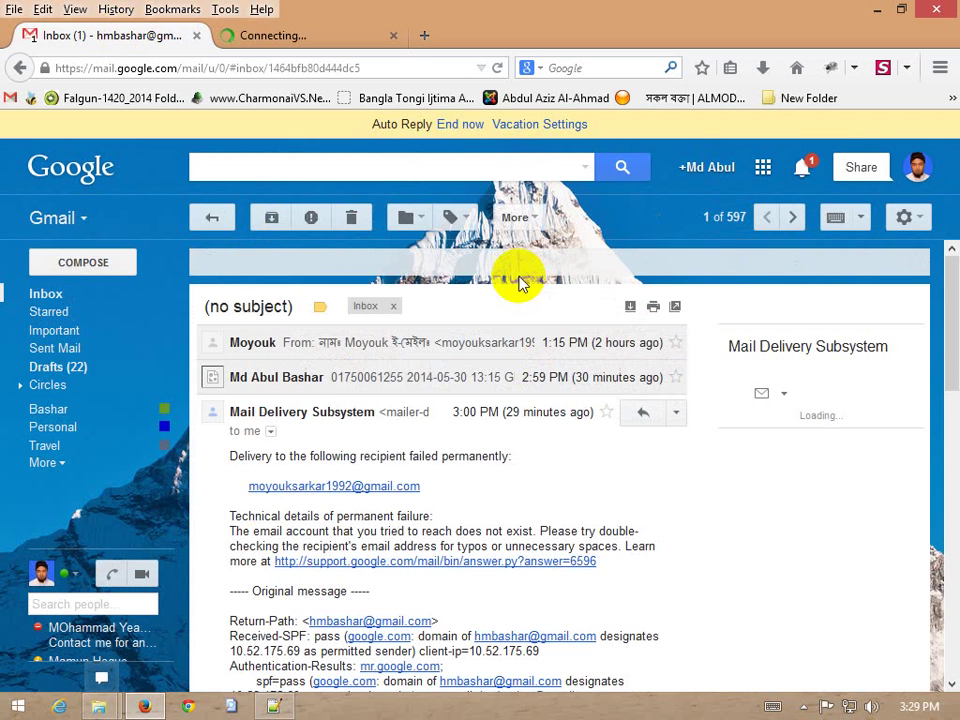
pyautogui.hotkey('ctrl', 'Tab')
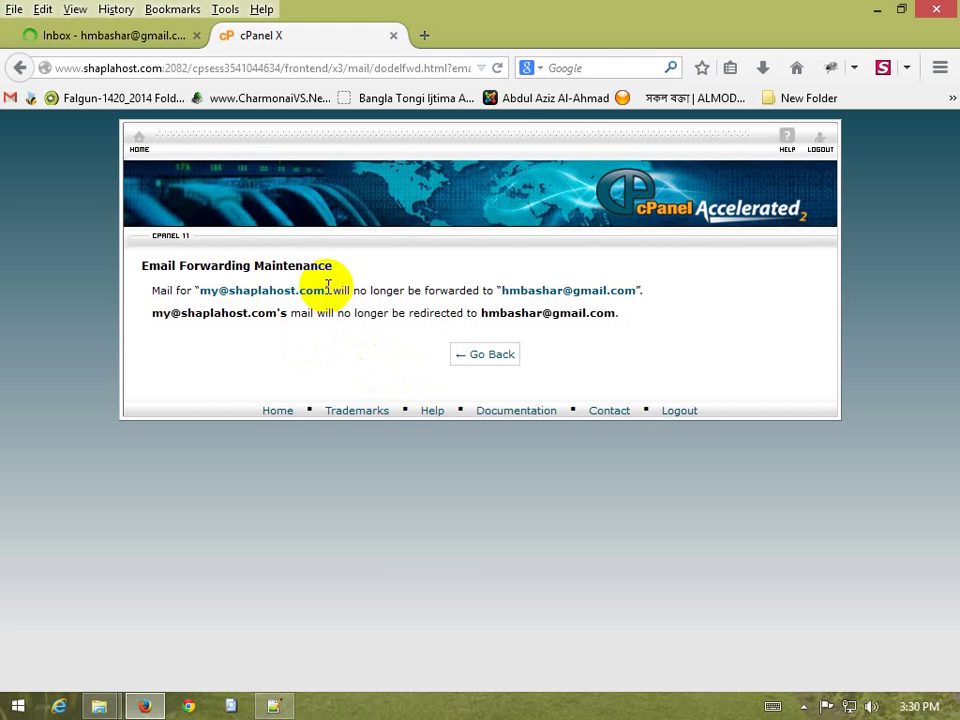
pyautogui.click(484, 358)
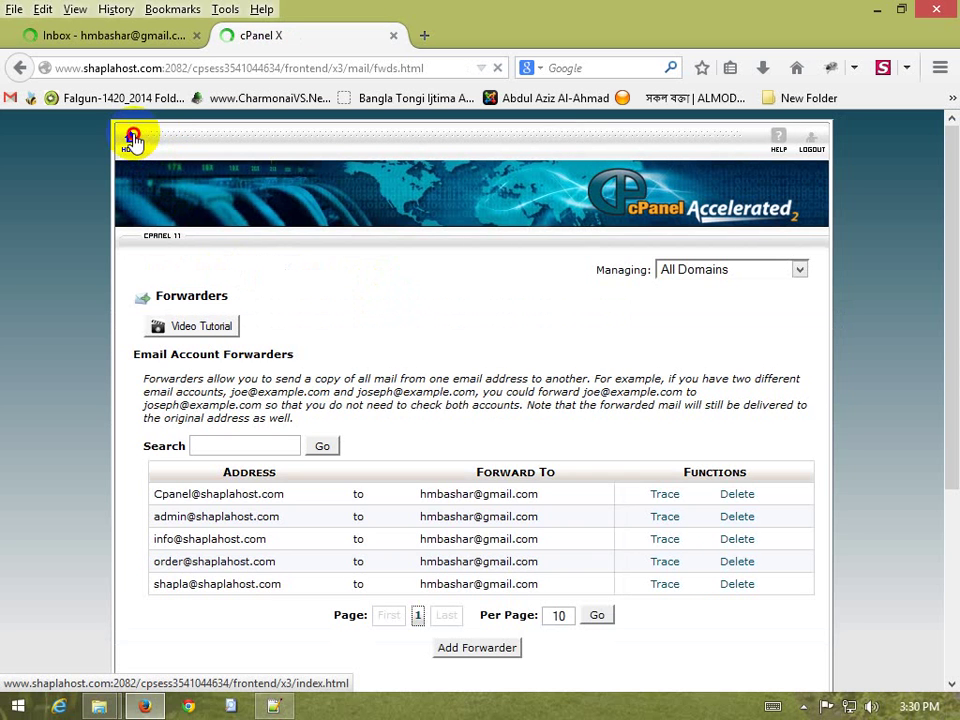
# Go from the Forwarders list back to the cPanel home page
pyautogui.click(134, 142)
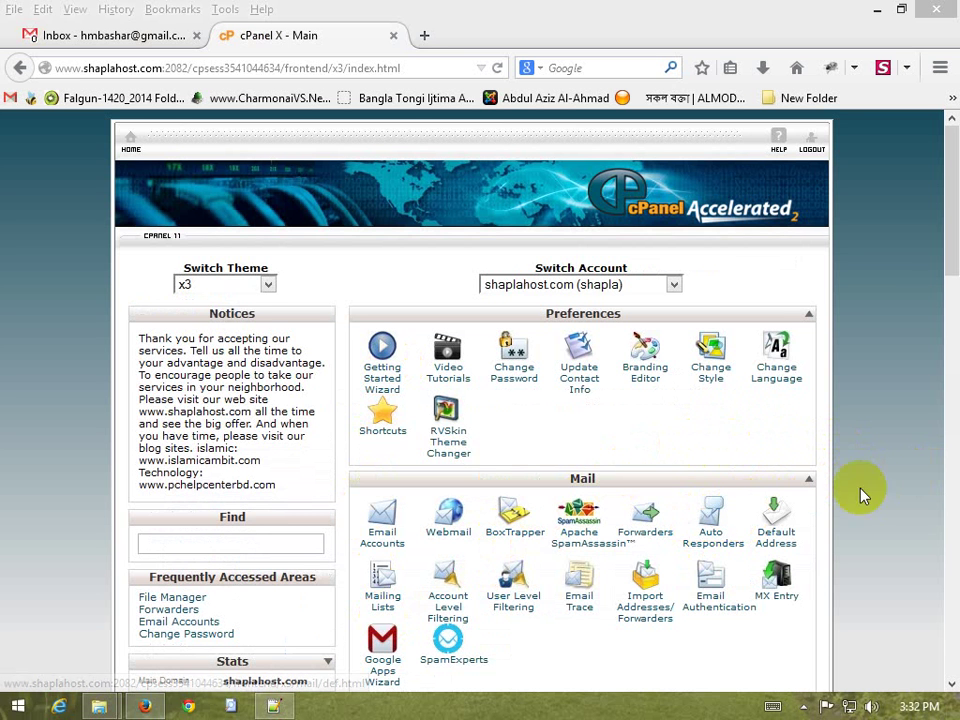
# Go to Auto Responders and start a new auto responder with the Add Auto Responder form
pyautogui.click(724, 525)
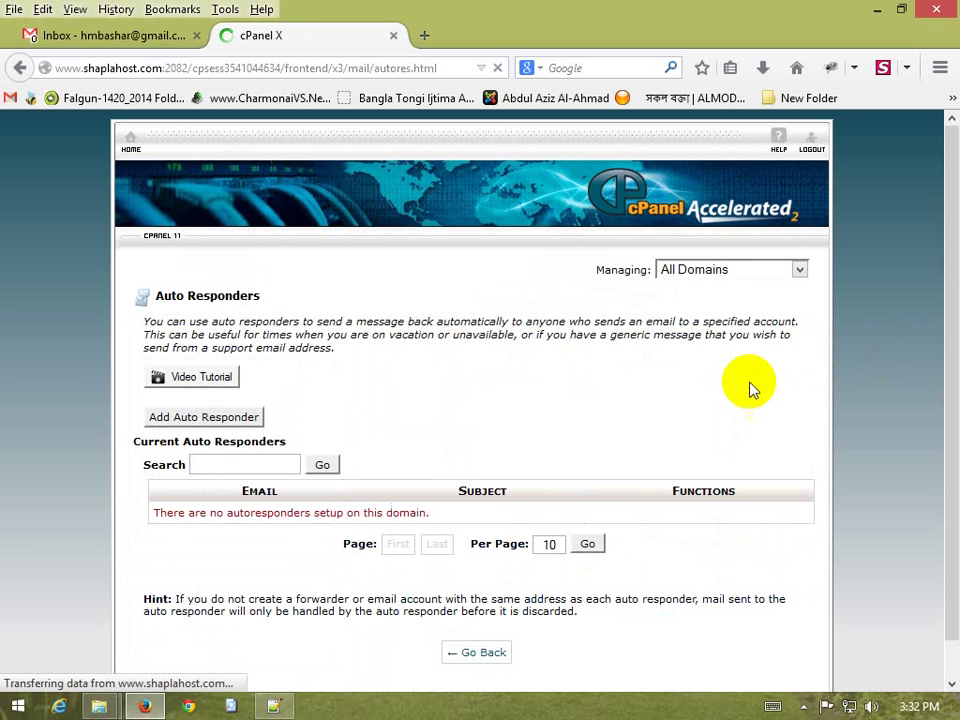
pyautogui.scroll(-1, 514, 439)
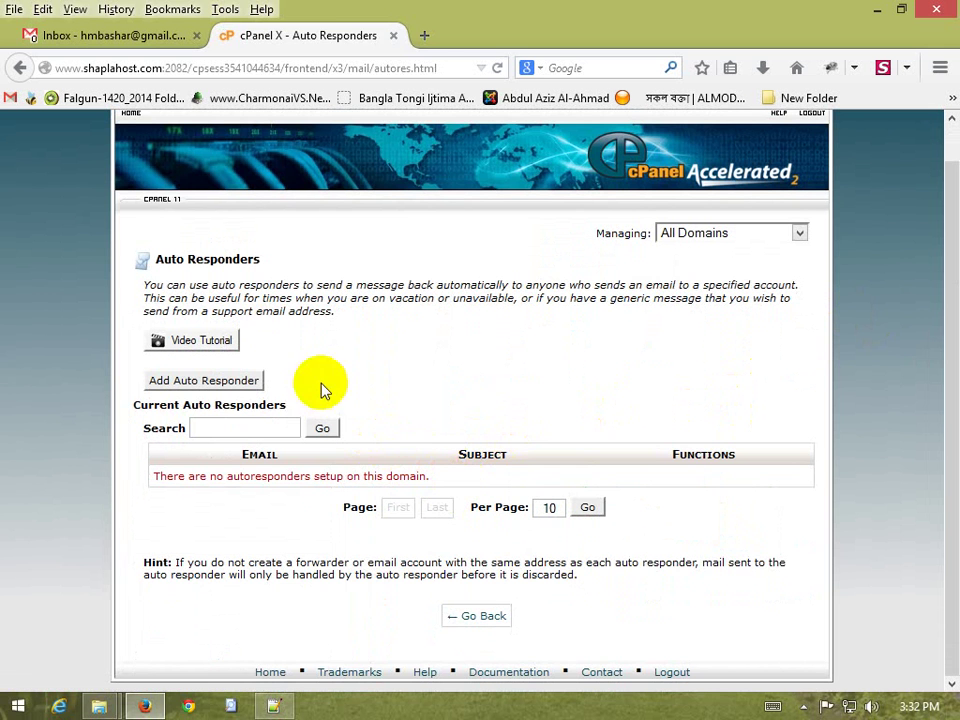
pyautogui.click(198, 383)
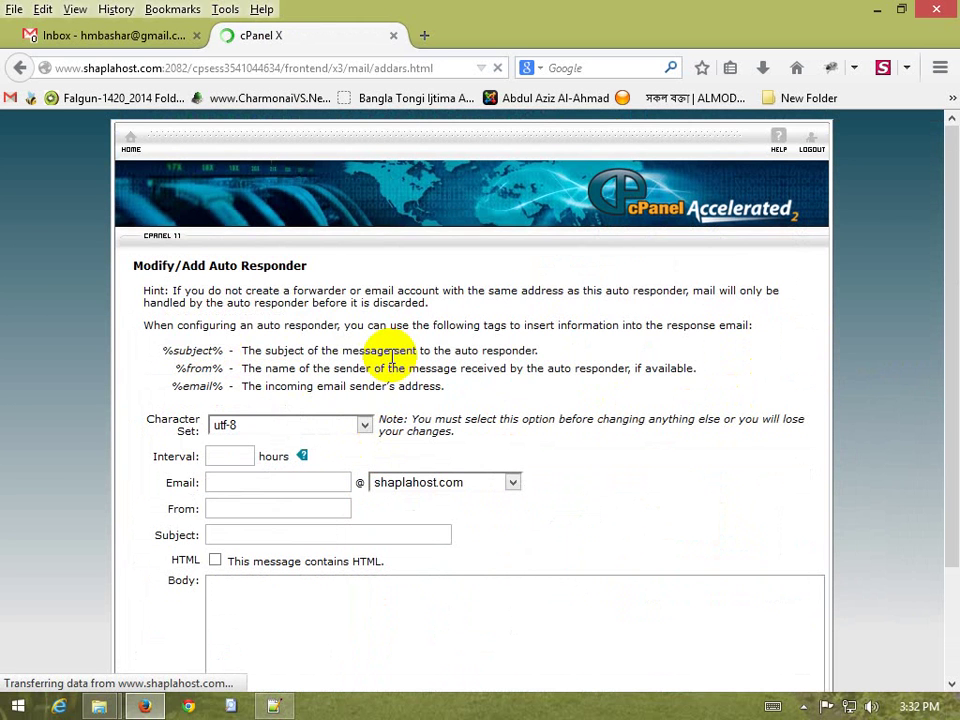
pyautogui.scroll(-2, 461, 200)
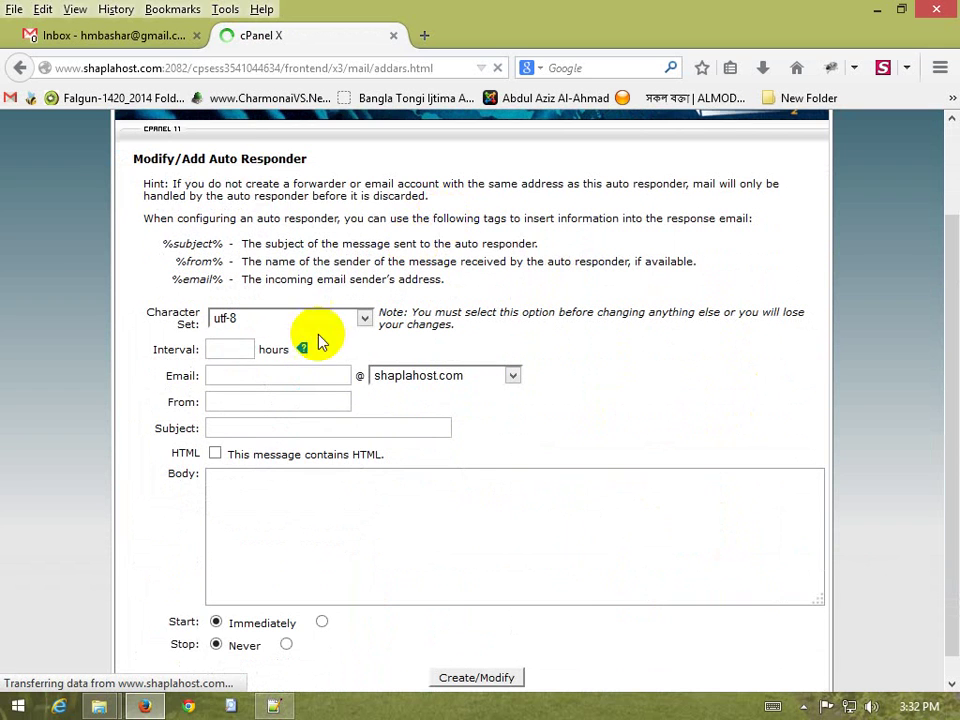
# Enter admin as the responder's email and put 'Auto Replay' in the Subject field
pyautogui.click(245, 374)
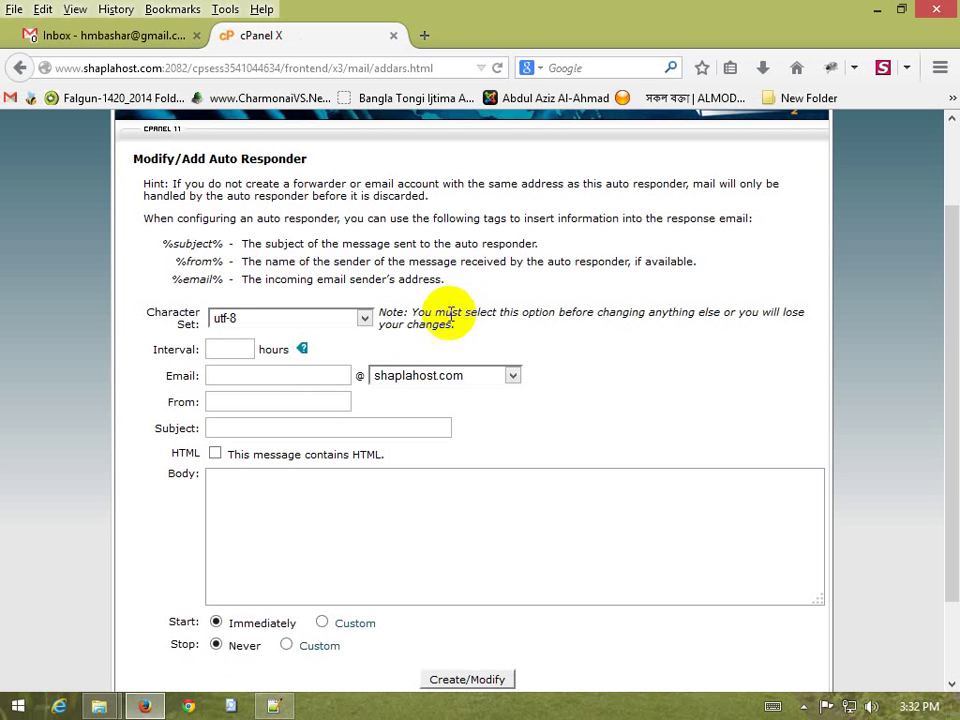
pyautogui.click(281, 374)
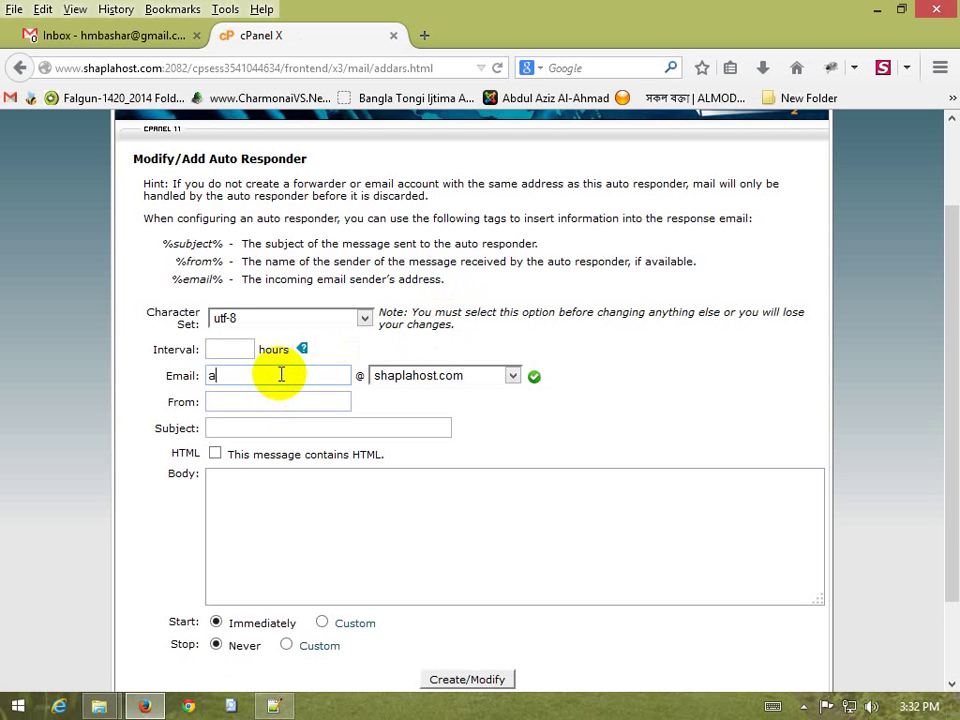
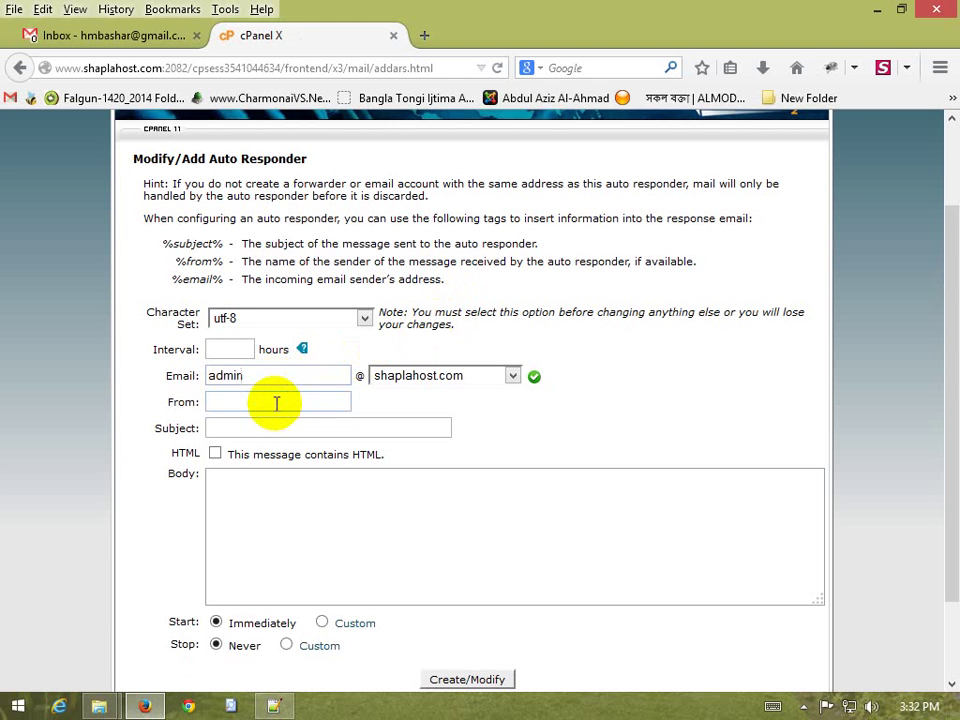
pyautogui.click(242, 406)
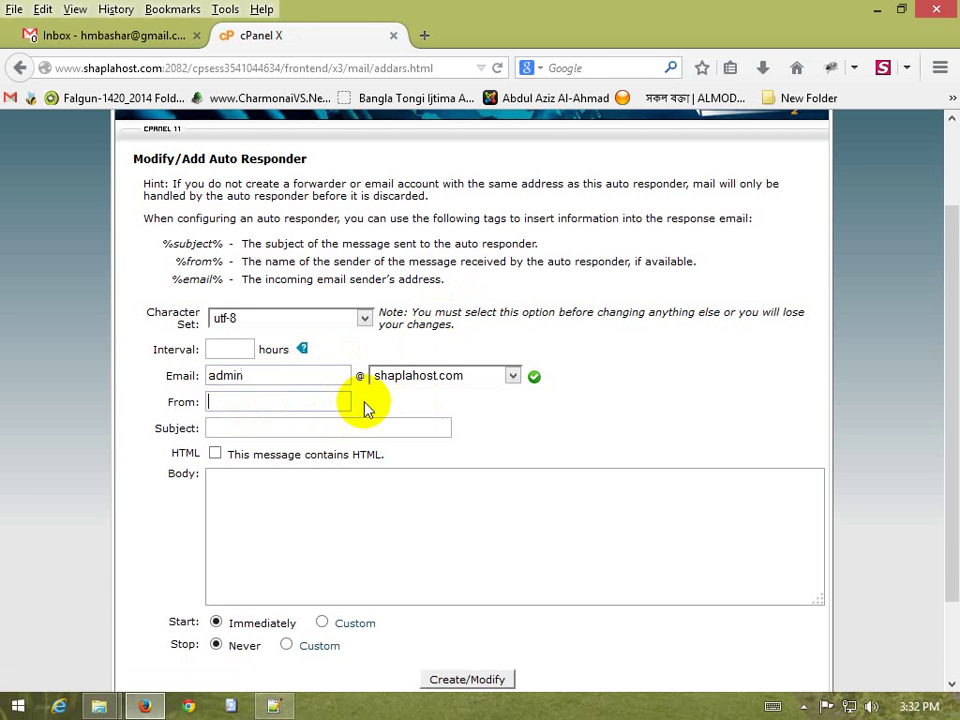
pyautogui.write('Auto Replay')
pyautogui.moveTo(321, 400); pyautogui.dragTo(176, 399)
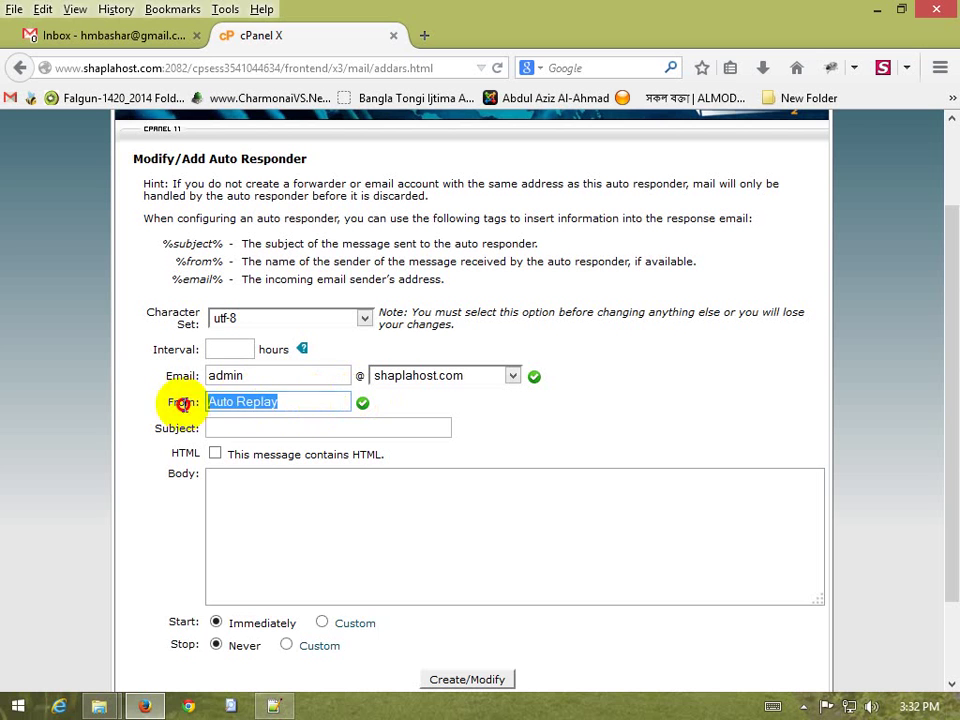
pyautogui.hotkey('ctrl', 'x')
pyautogui.click(264, 430)
pyautogui.hotkey('ctrl', 'v')
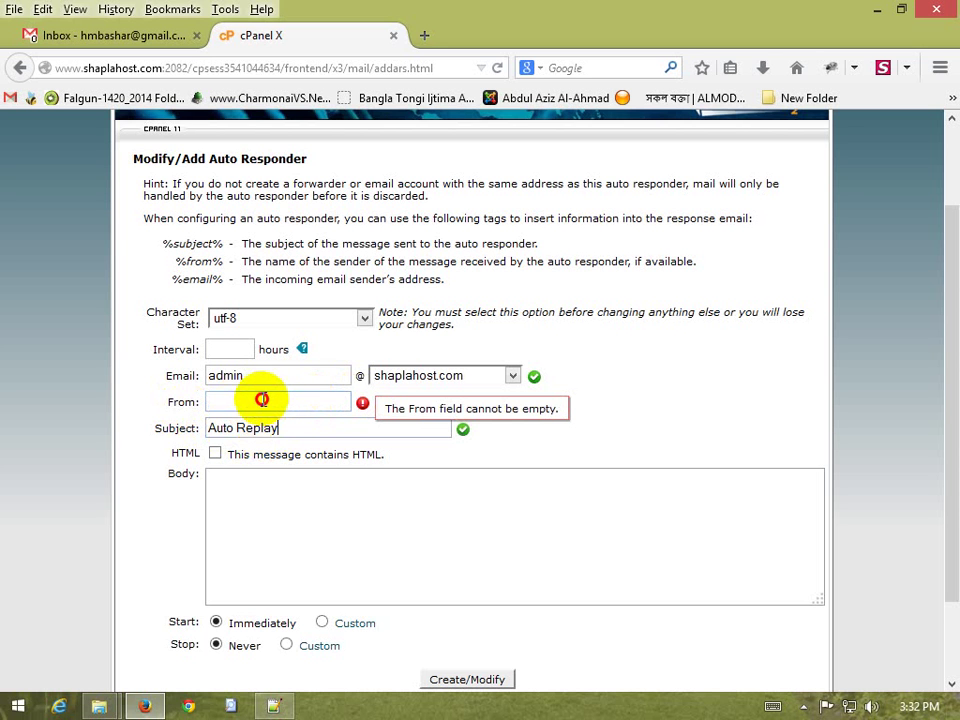
# Set the From name to 'SHAPLA HOST' and move to the message body
pyautogui.click(269, 398)
pyautogui.write('SHAP')
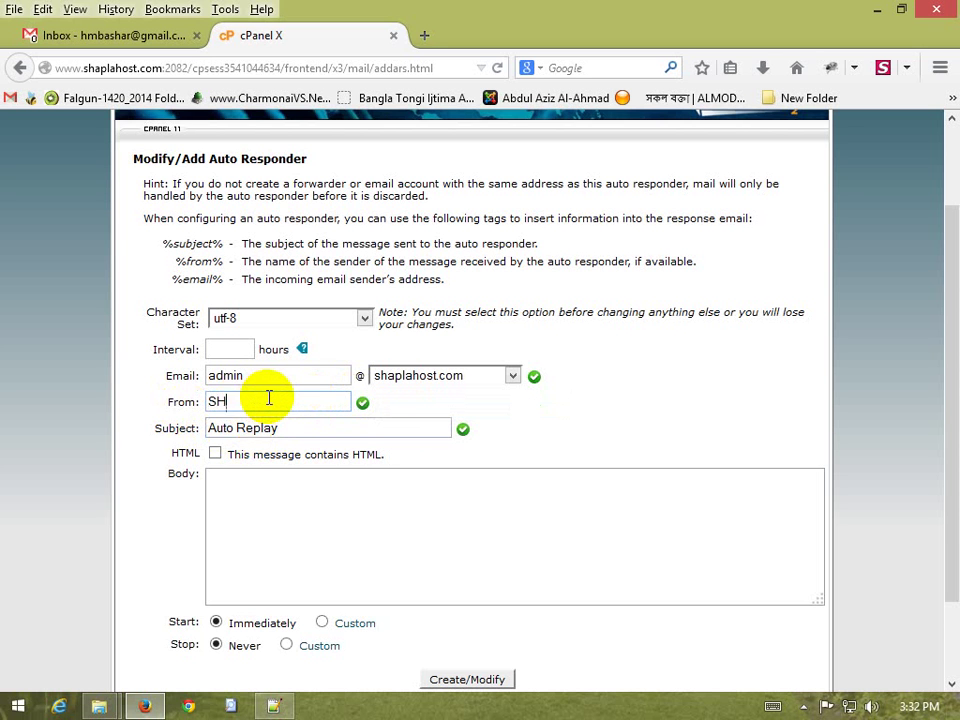
pyautogui.press('BackSpace')
pyautogui.press('BackSpace')
pyautogui.press('BackSpace')
pyautogui.press('BackSpace')
pyautogui.write('HAPLA HOST')
pyautogui.click(266, 516)
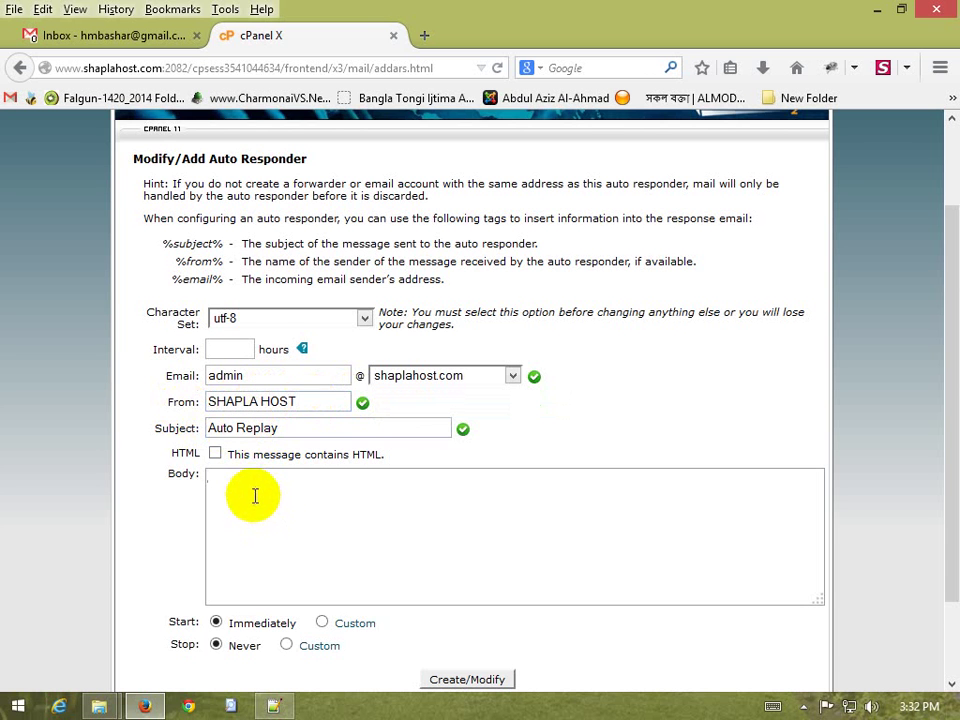
pyautogui.scroll(-2, 290, 497)
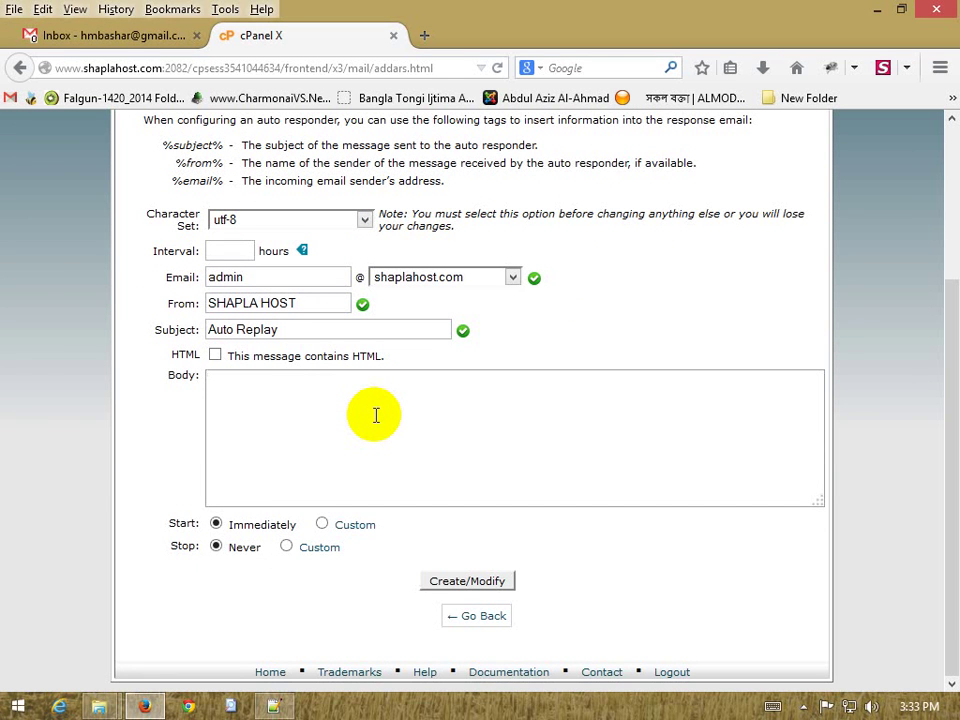
# Begin the body with 'amader sate contact korar jon…', fixing typos along the way
pyautogui.write('thank')
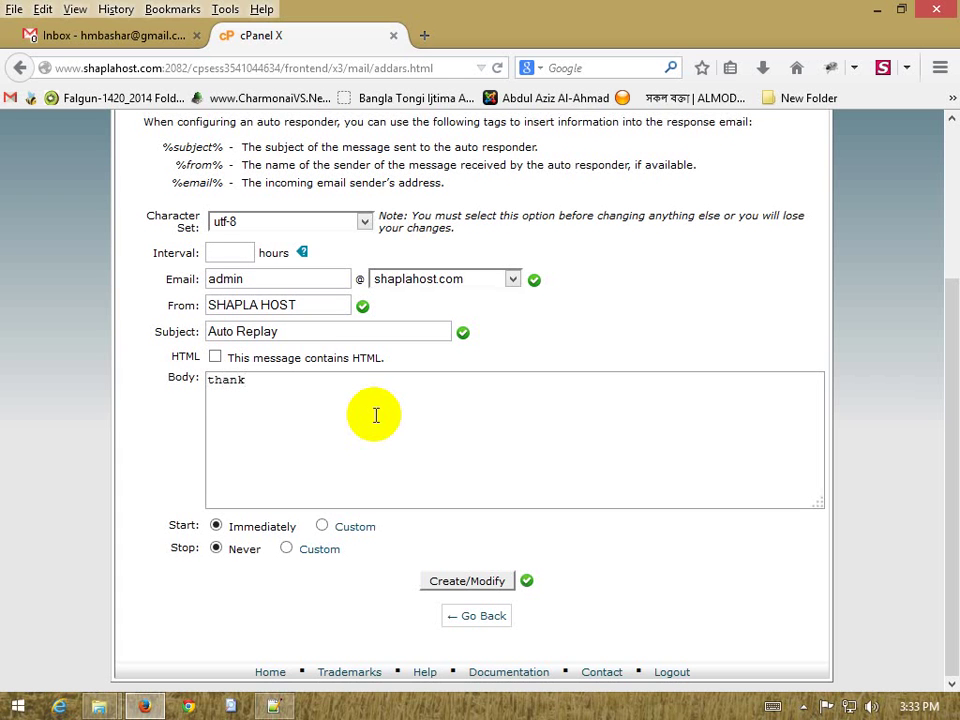
pyautogui.press('BackSpace')
pyautogui.press('BackSpace')
pyautogui.press('BackSpace')
pyautogui.press('BackSpace')
pyautogui.press('BackSpace')
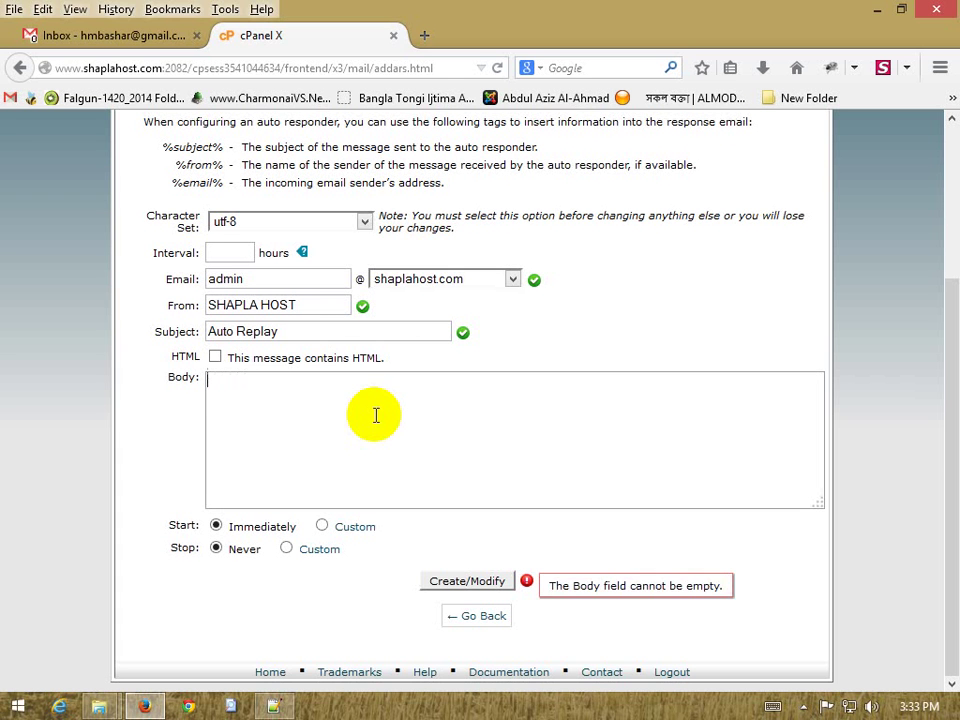
pyautogui.write('amader s')
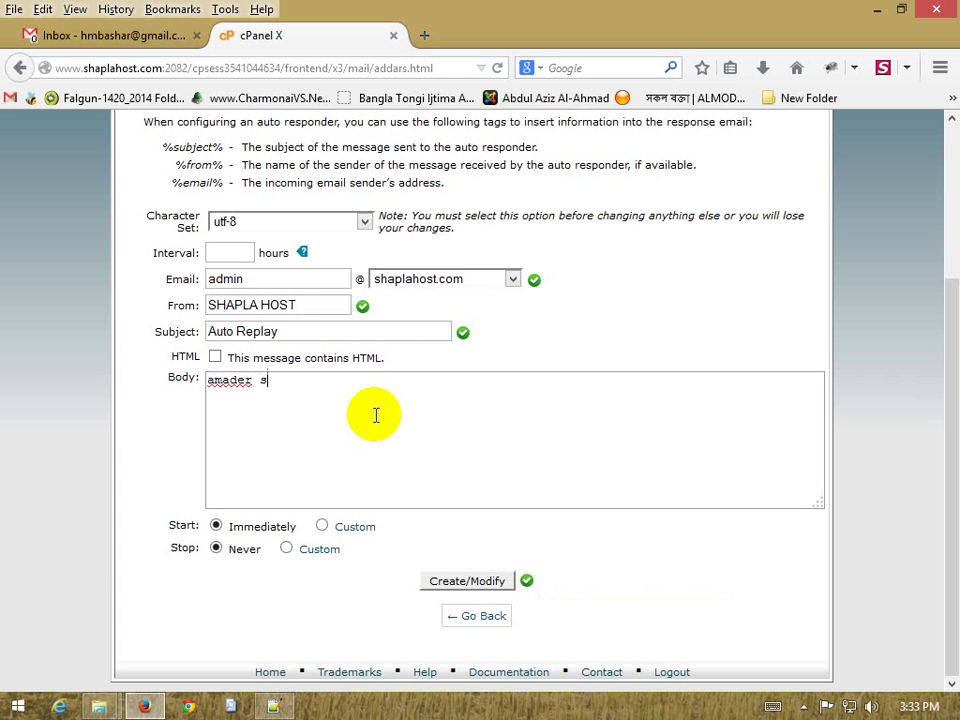
pyautogui.write('a')
pyautogui.write('te ')
pyautogui.write('co')
pyautogui.press('BackSpace')
pyautogui.write('ontact korar jono')
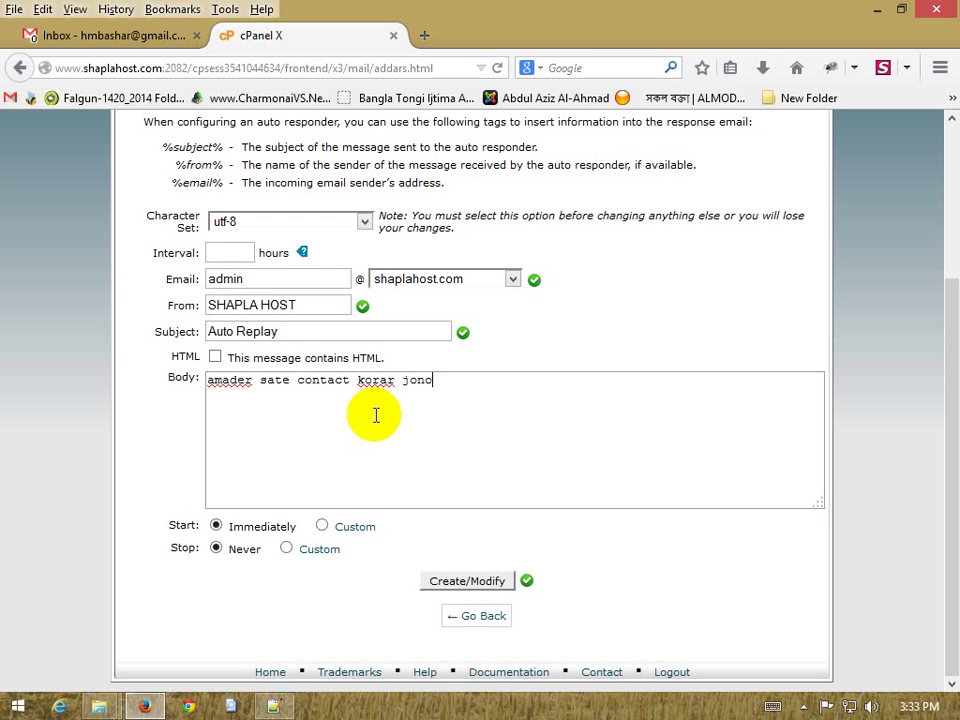
pyautogui.press('BackSpace')
# Finish the body: '…jonno donnodbad, apnar email ti 24 gontar betoray amader admin check koray answer debay.'
pyautogui.write('no donnodbad')
pyautogui.write(', ')
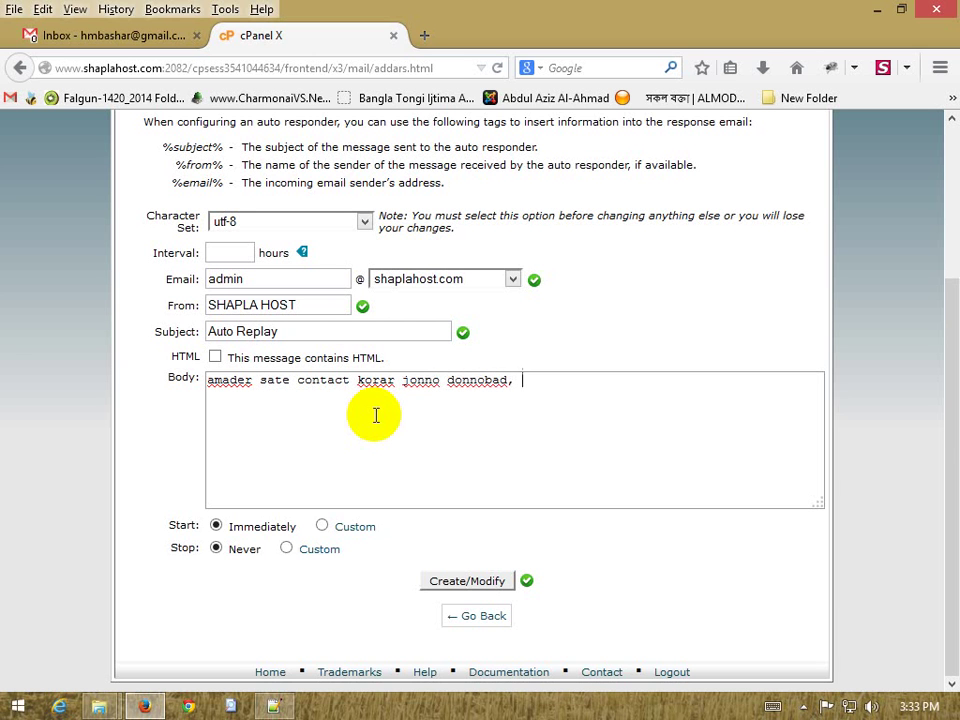
pyautogui.write('apnar email t')
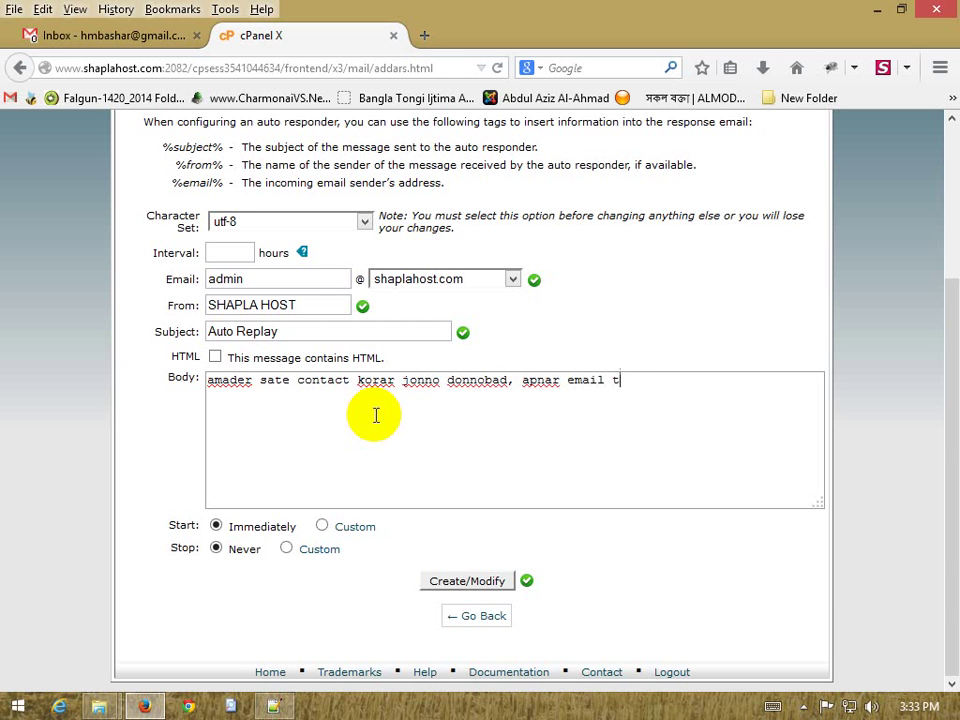
pyautogui.write('i 24 gontar betoray ')
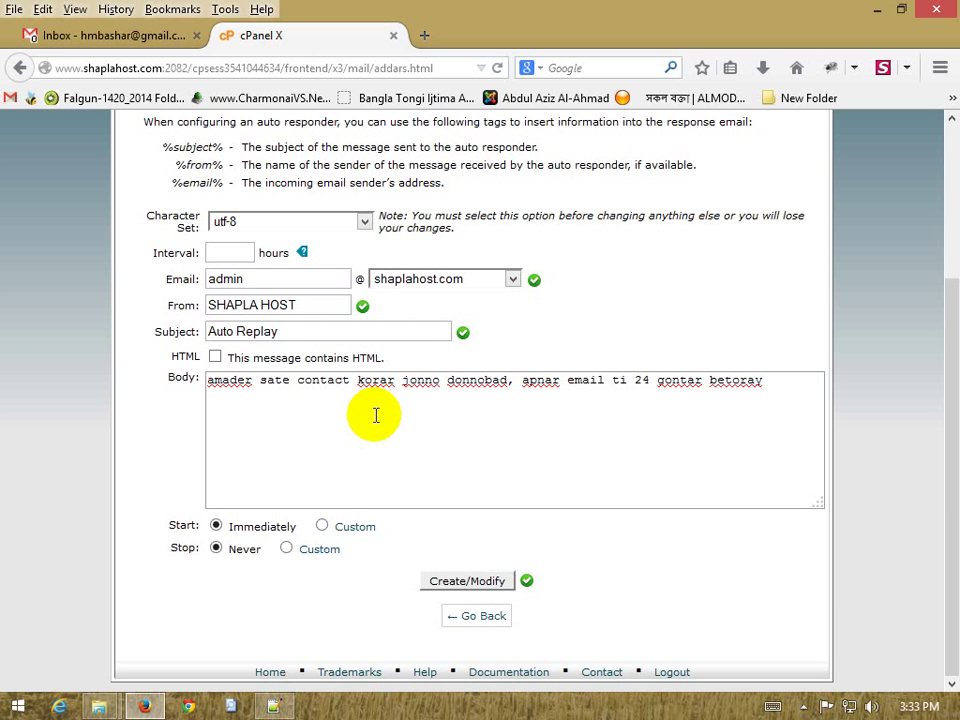
pyautogui.write('amader admin')
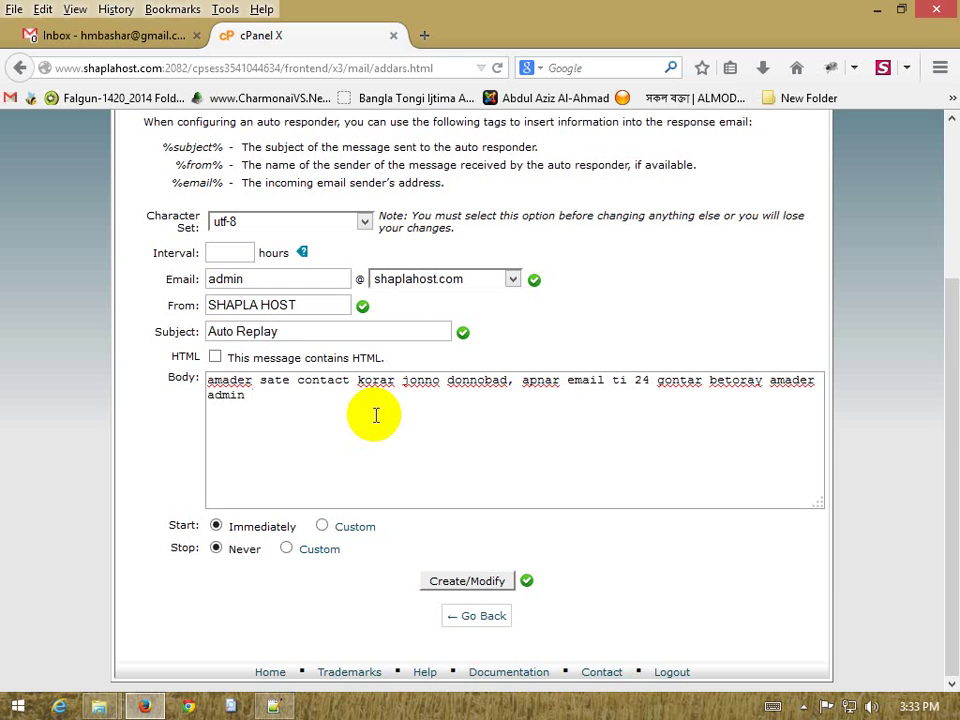
pyautogui.write('check koray ')
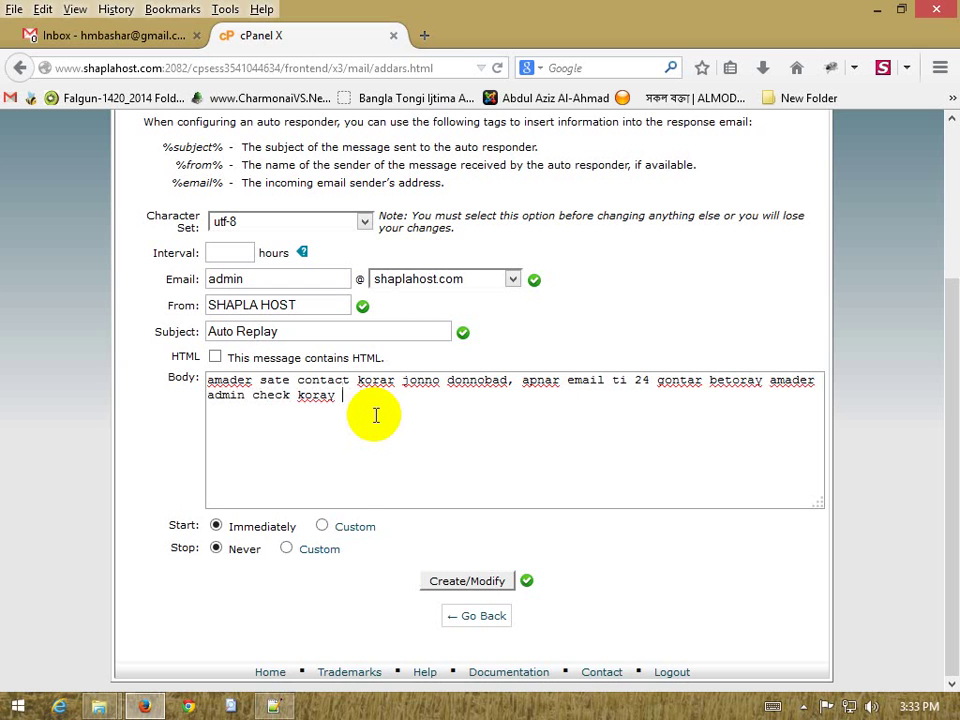
pyautogui.write('answer debay.')
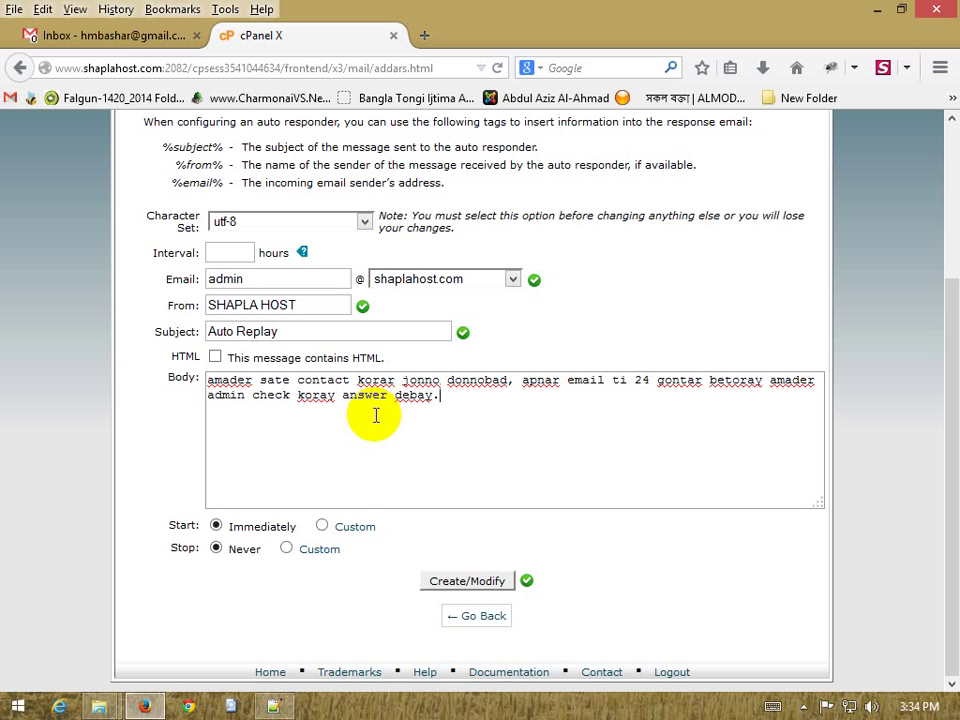
pyautogui.click(549, 424)
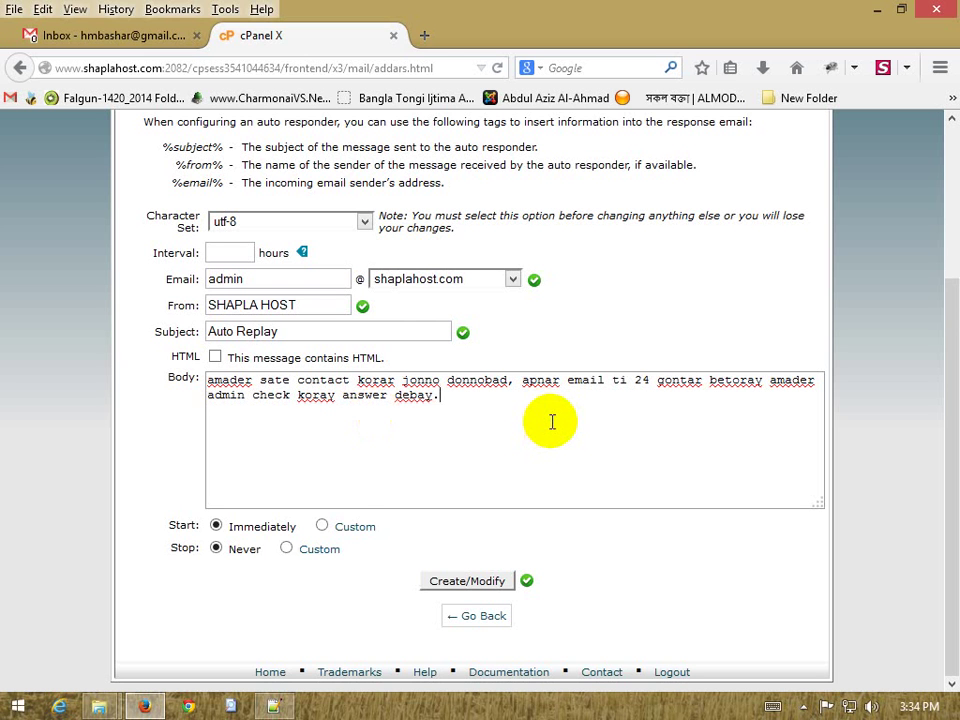
pyautogui.moveTo(482, 407); pyautogui.dragTo(207, 382)
pyautogui.click(331, 406)
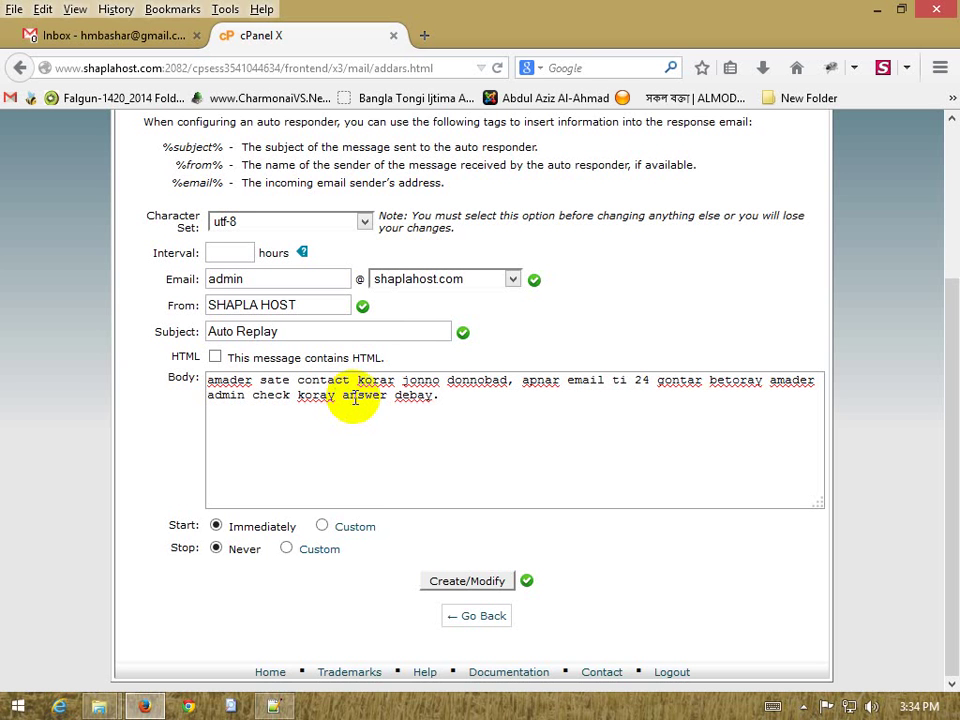
pyautogui.scroll(2, 460, 450)
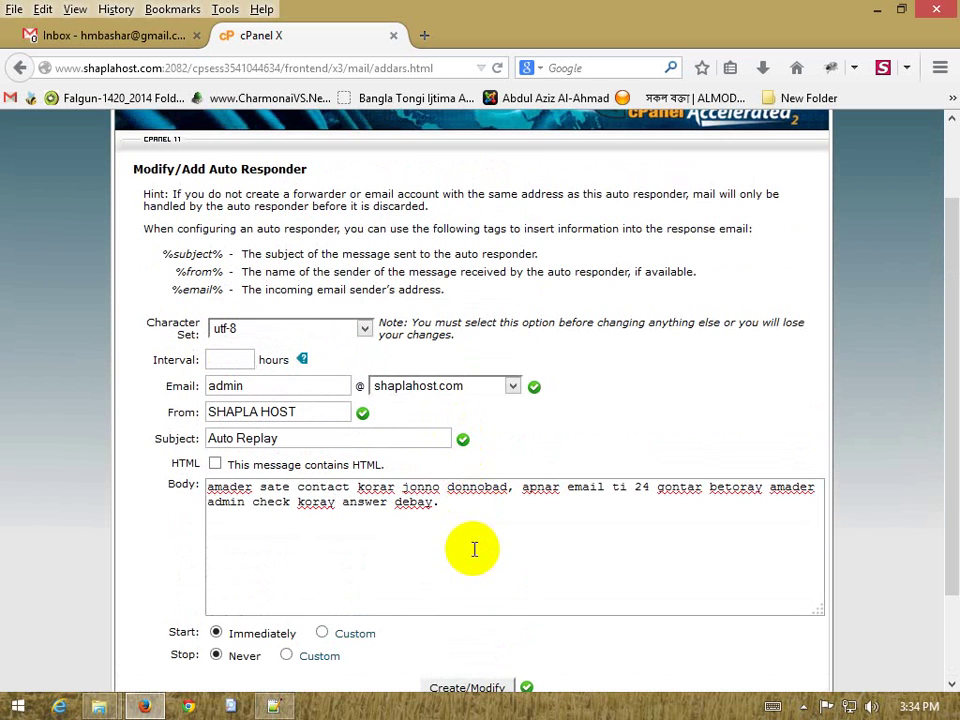
pyautogui.click(476, 549)
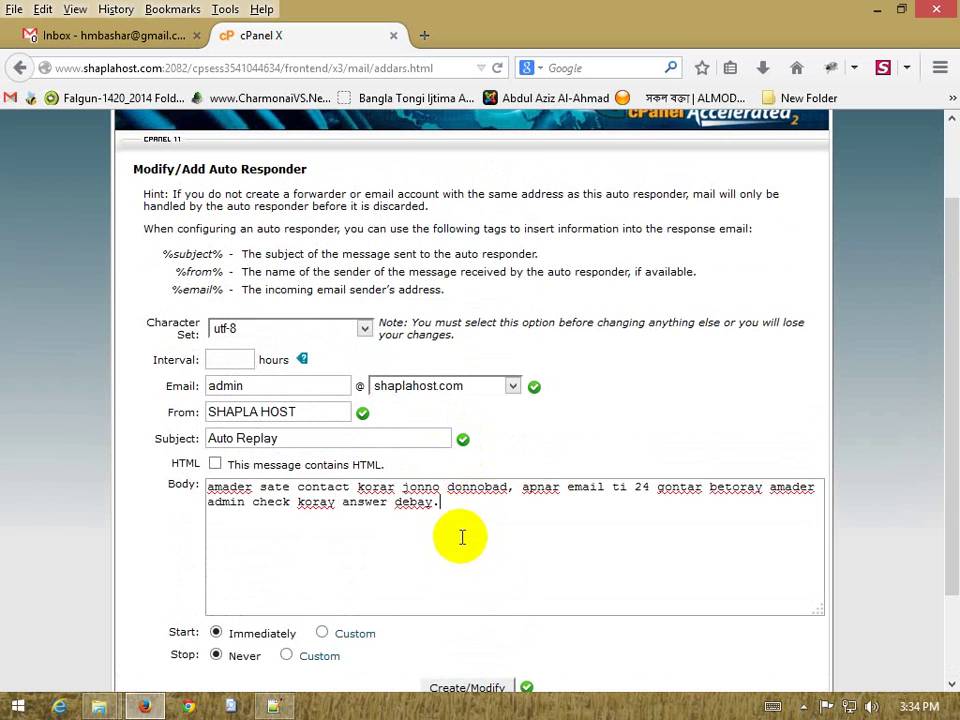
pyautogui.moveTo(165, 253); pyautogui.dragTo(225, 273)
pyautogui.click(168, 280)
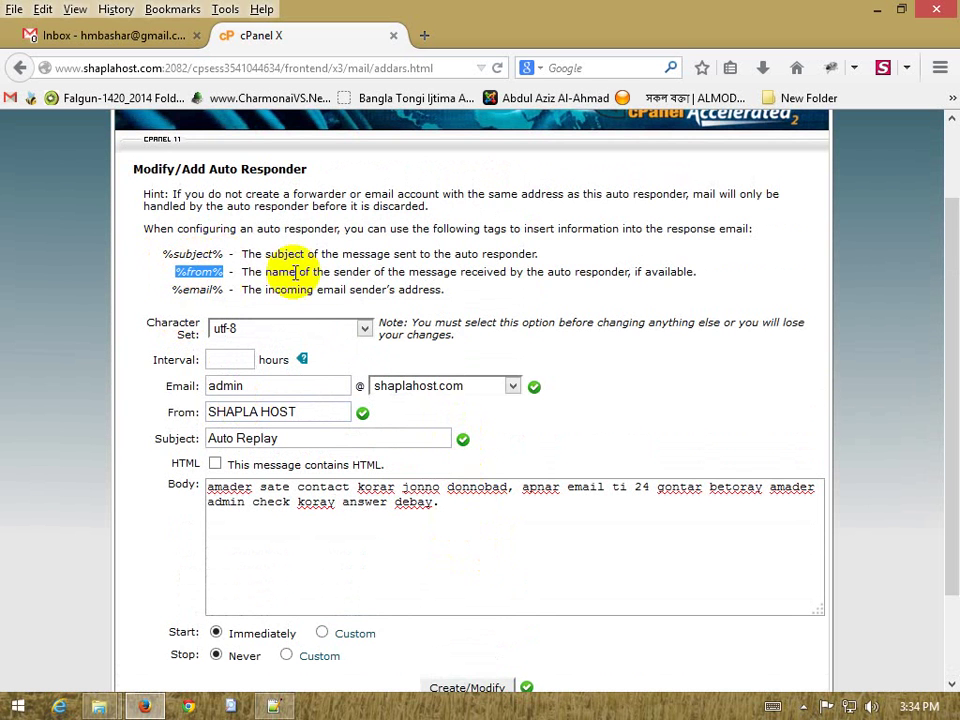
pyautogui.moveTo(322, 273); pyautogui.dragTo(334, 273)
pyautogui.moveTo(444, 275); pyautogui.dragTo(524, 274)
pyautogui.moveTo(579, 272); pyautogui.dragTo(628, 272)
pyautogui.click(624, 286)
pyautogui.scroll(-2, 390, 500)
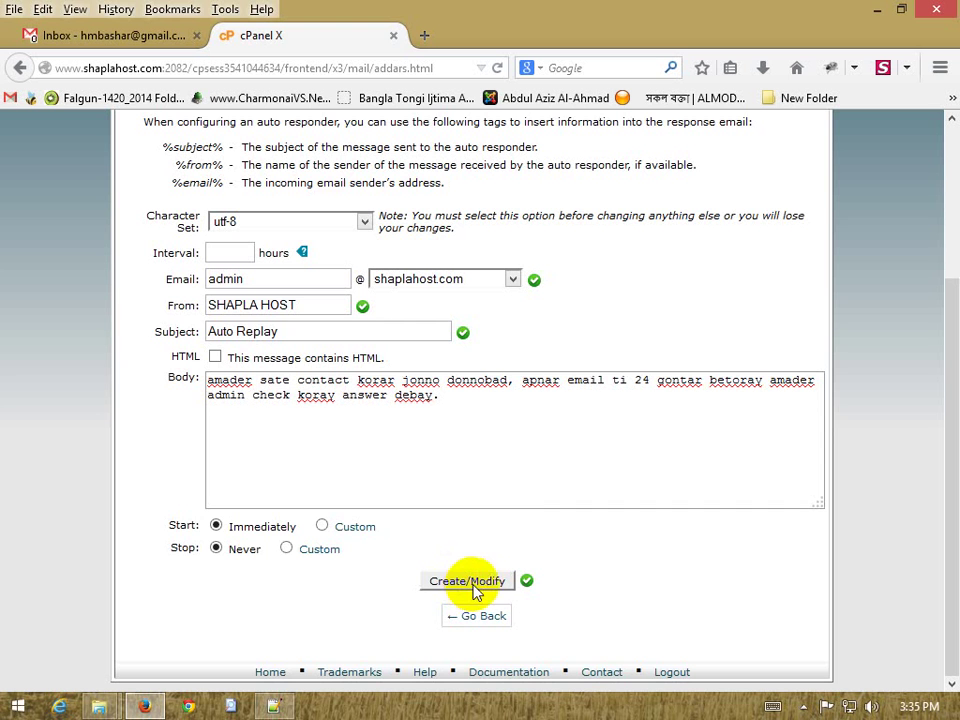
pyautogui.scroll(2, 590, 563)
pyautogui.scroll(2, 553, 553)
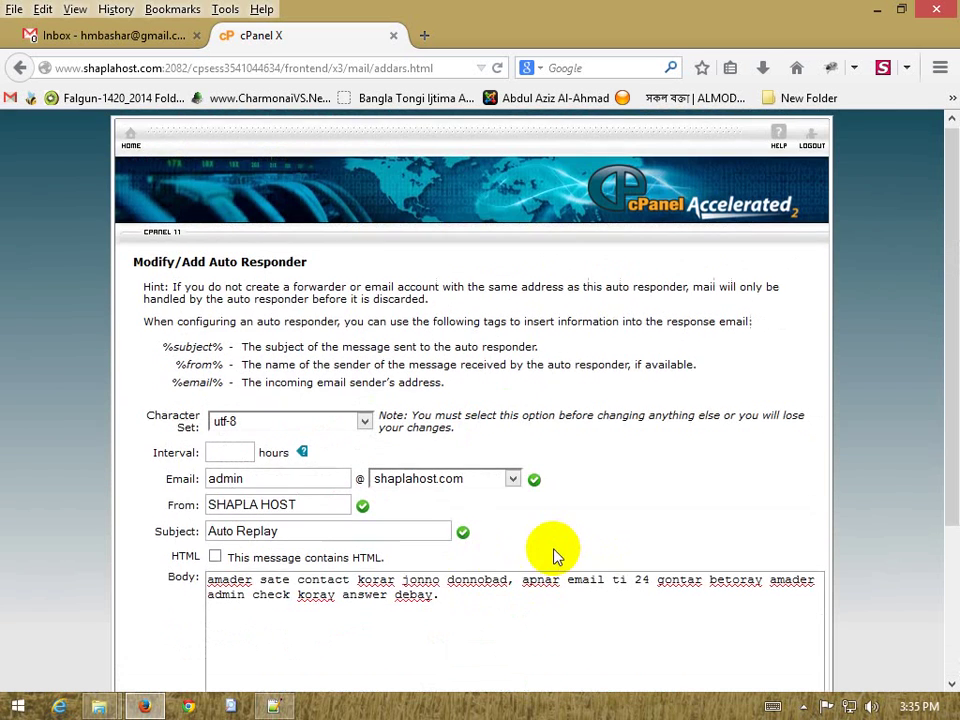
pyautogui.scroll(-4, 540, 560)
# Fix the validation error by setting the Interval to 5 hours, then create the auto responder
pyautogui.click(488, 585)
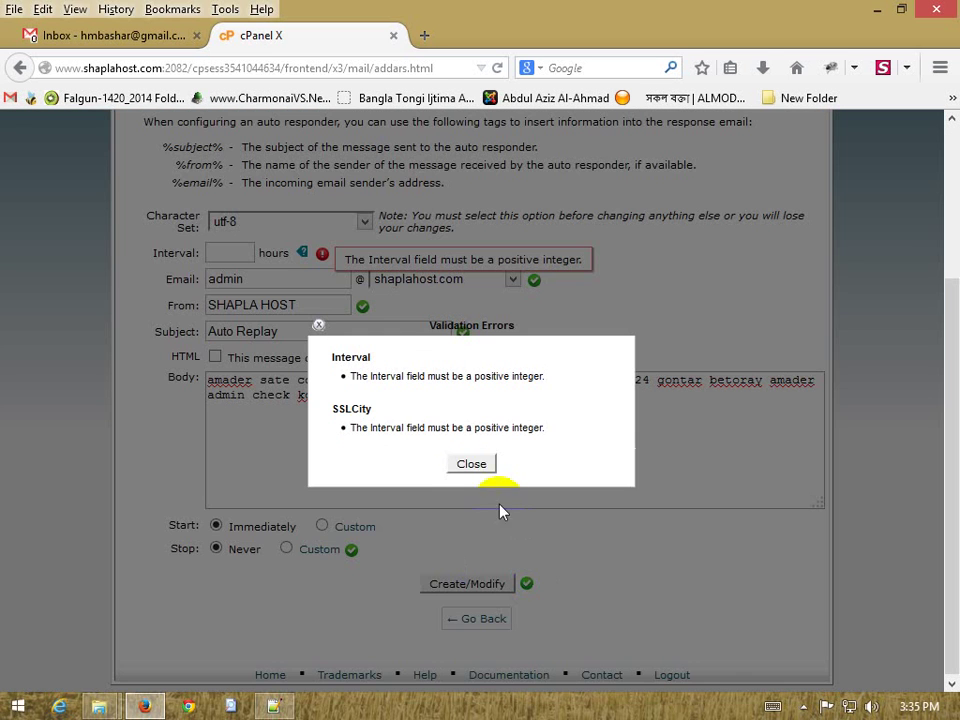
pyautogui.click(470, 466)
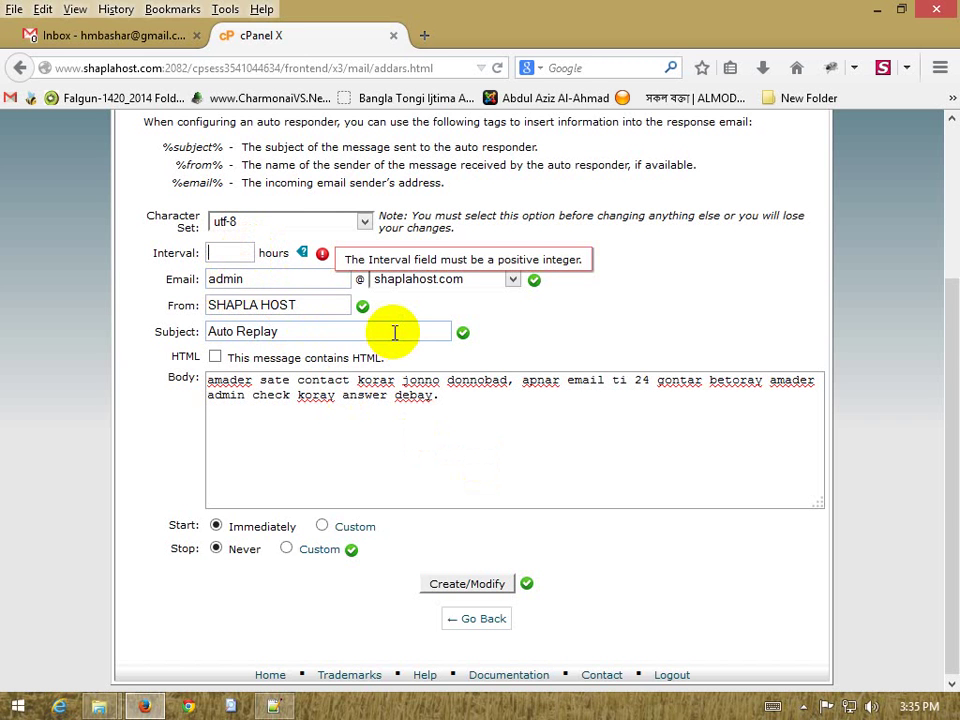
pyautogui.write('5')
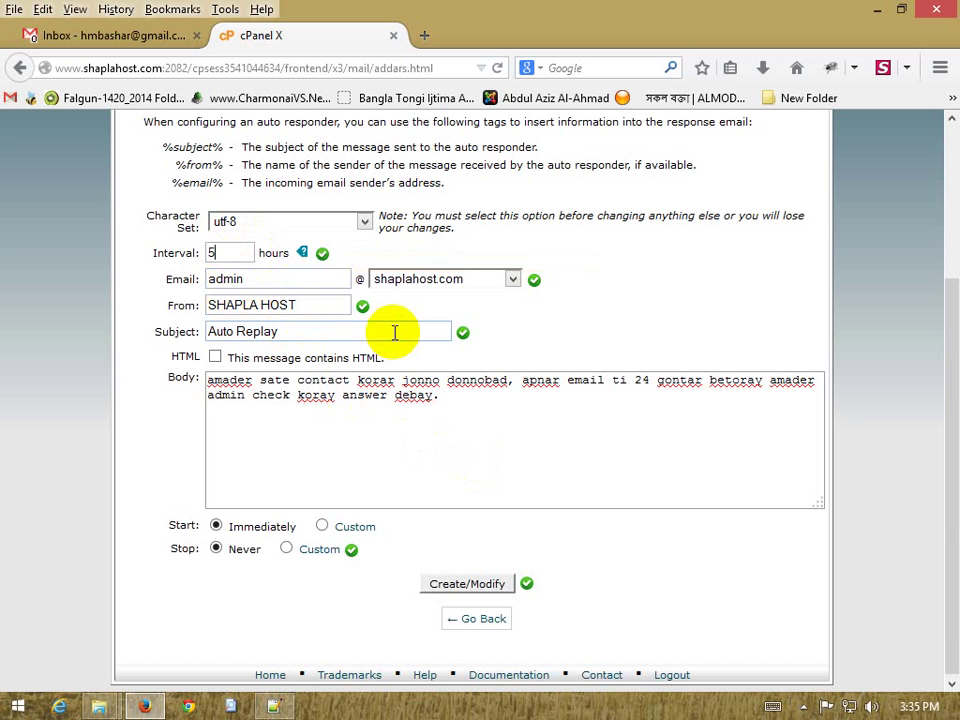
pyautogui.click(388, 395)
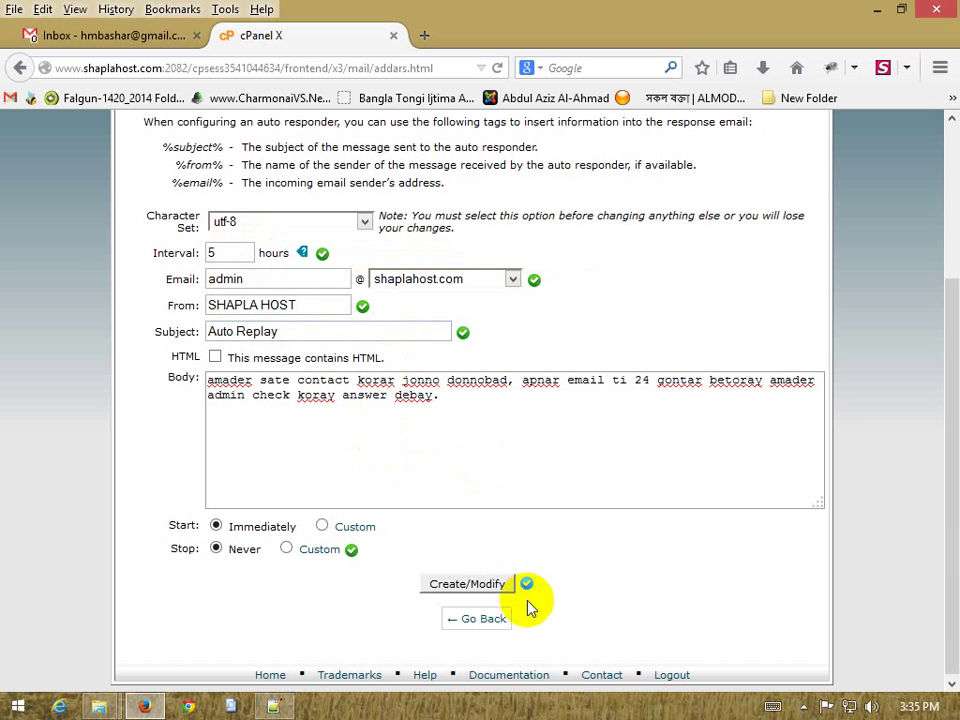
pyautogui.click(488, 594)
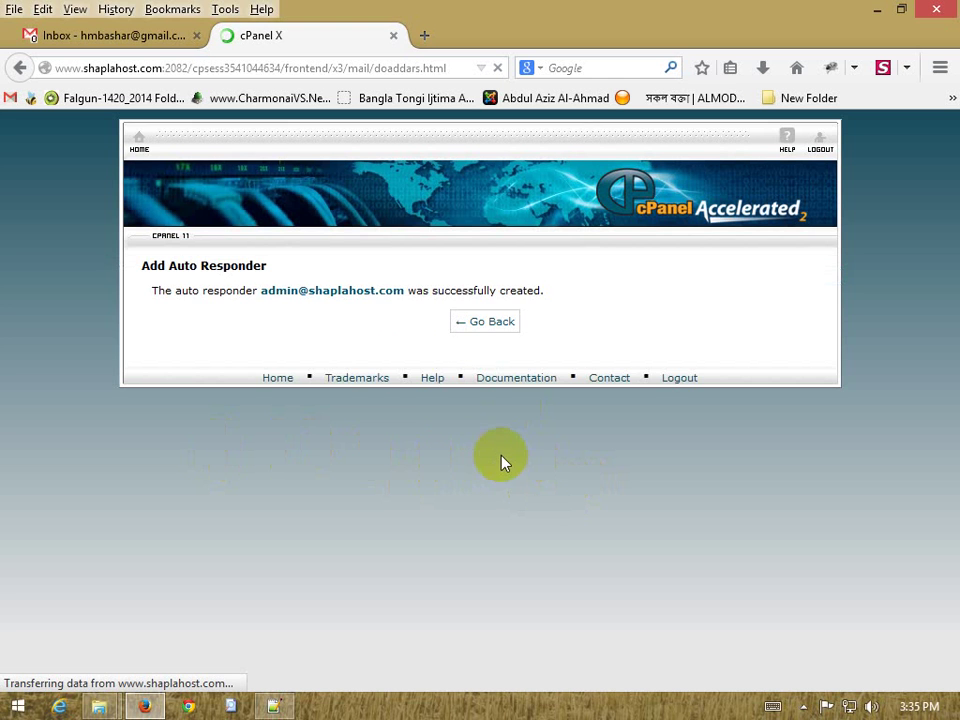
# Go back to the Auto Responders list, which now shows admin with subject 'Auto Replay'
pyautogui.click(493, 319)
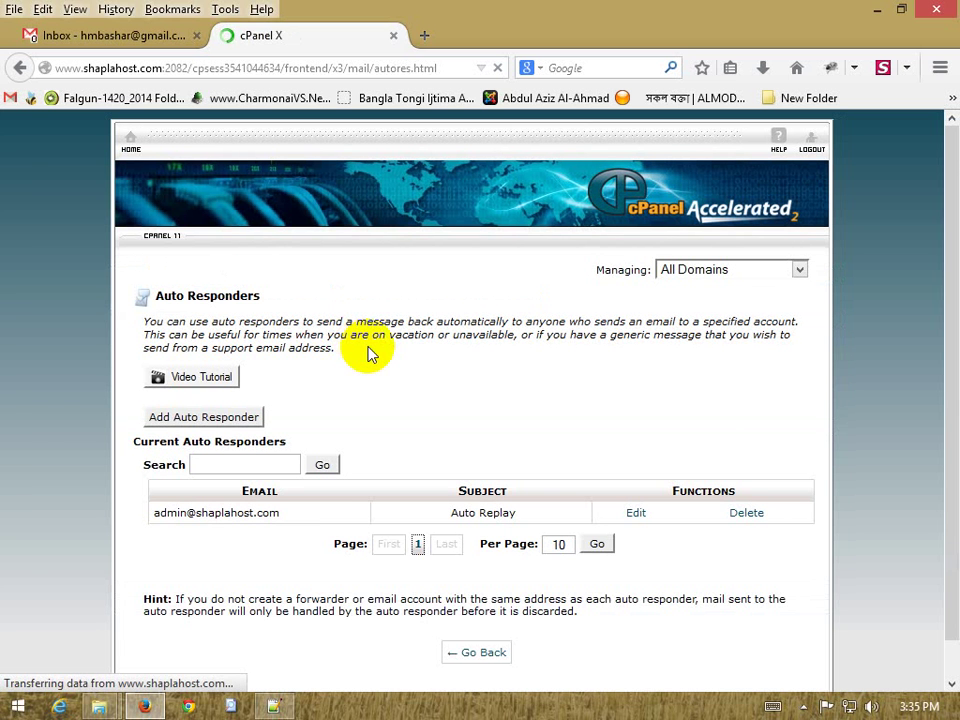
pyautogui.scroll(-1, 690, 437)
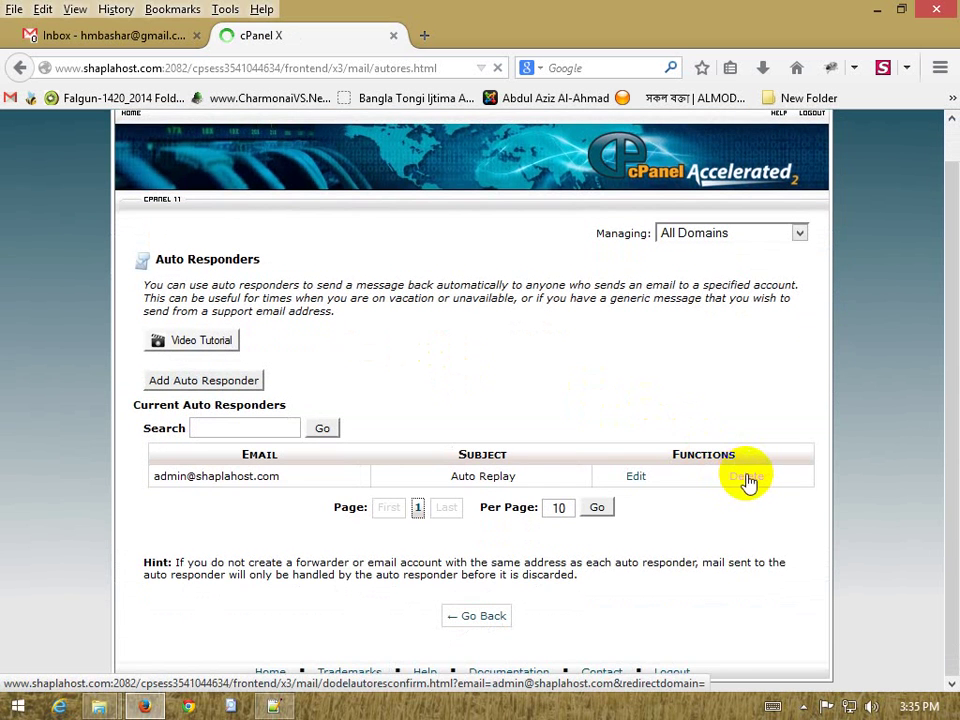
# Delete the admin auto responder, confirm the deletion, and return to the cPanel home page
pyautogui.click(750, 480)
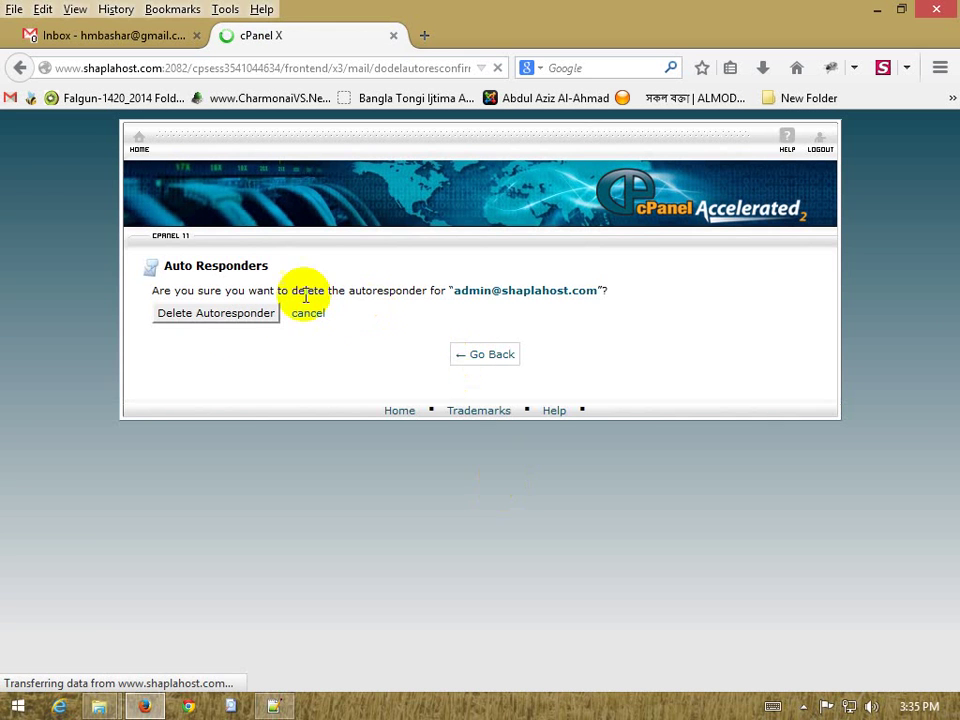
pyautogui.click(224, 316)
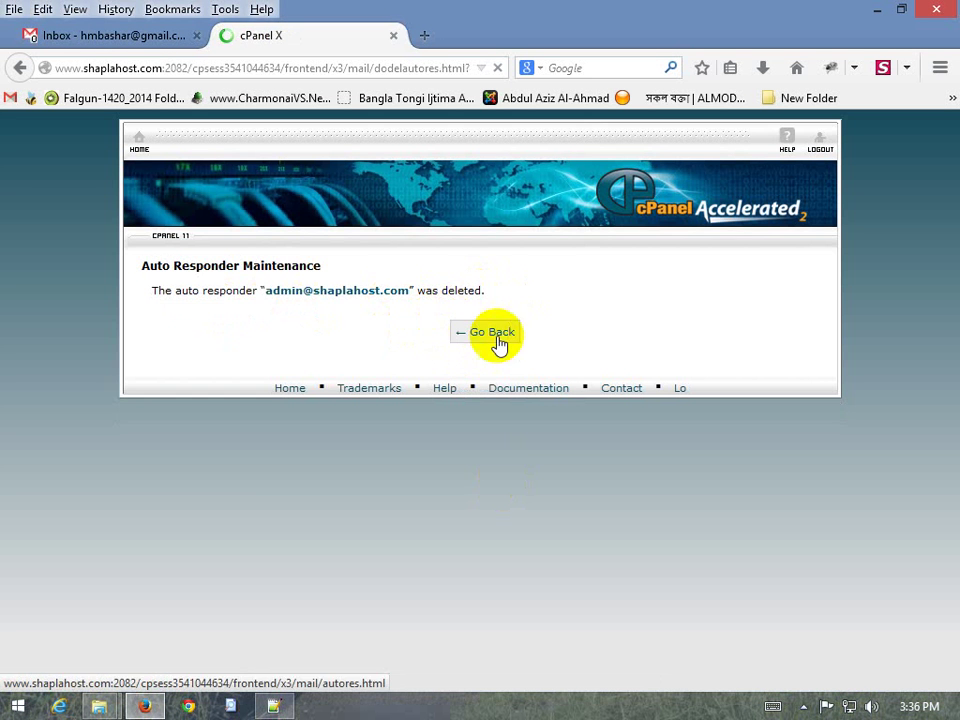
pyautogui.click(140, 145)
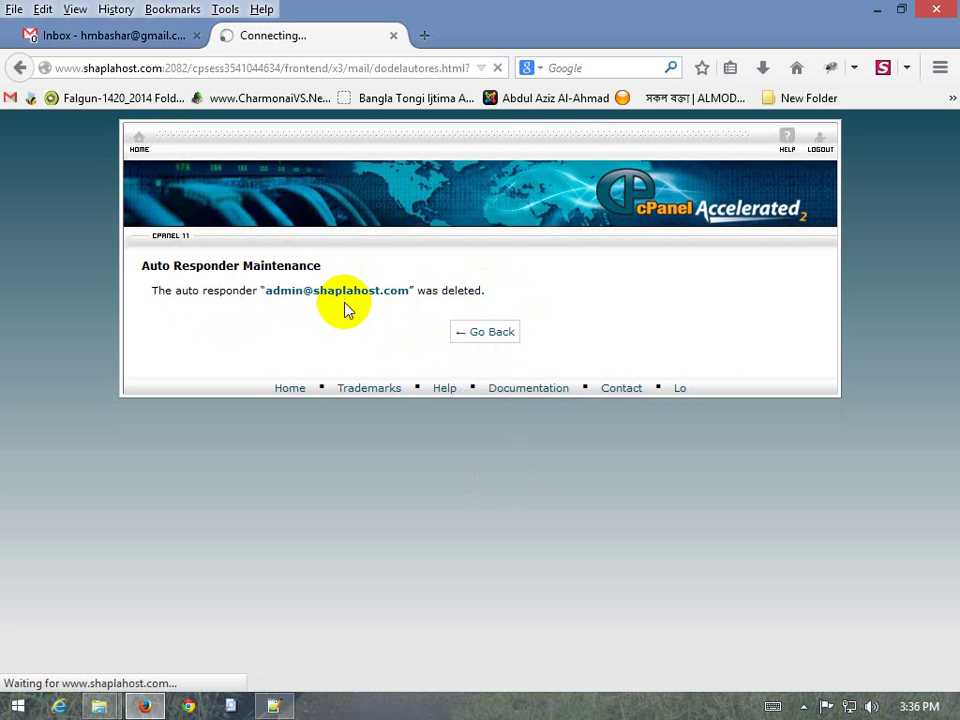
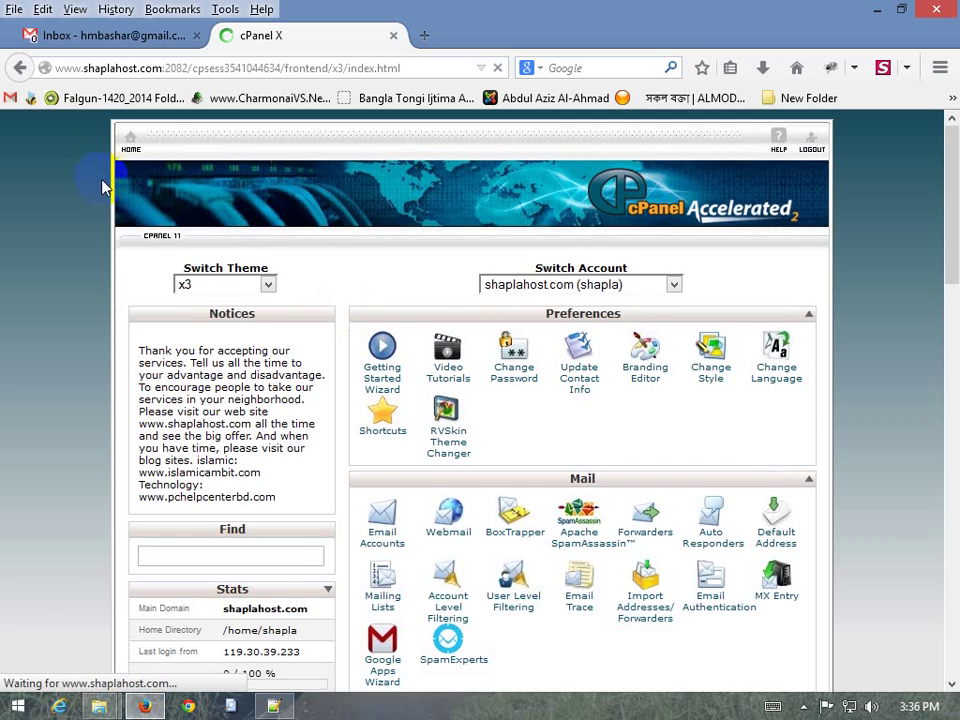
# Scroll through the cPanel home page and nudge the SEO and Marketing Tools panel slightly
pyautogui.scroll(-3, 305, 422)
pyautogui.scroll(-1, 305, 422)
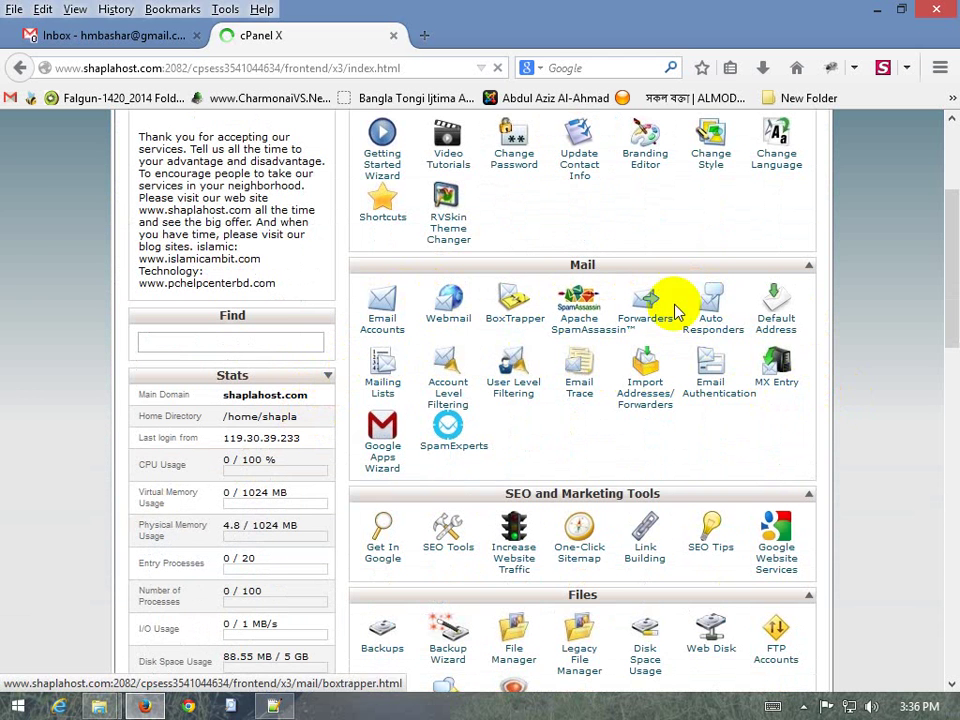
pyautogui.scroll(-2, 810, 300)
pyautogui.scroll(-2, 810, 307)
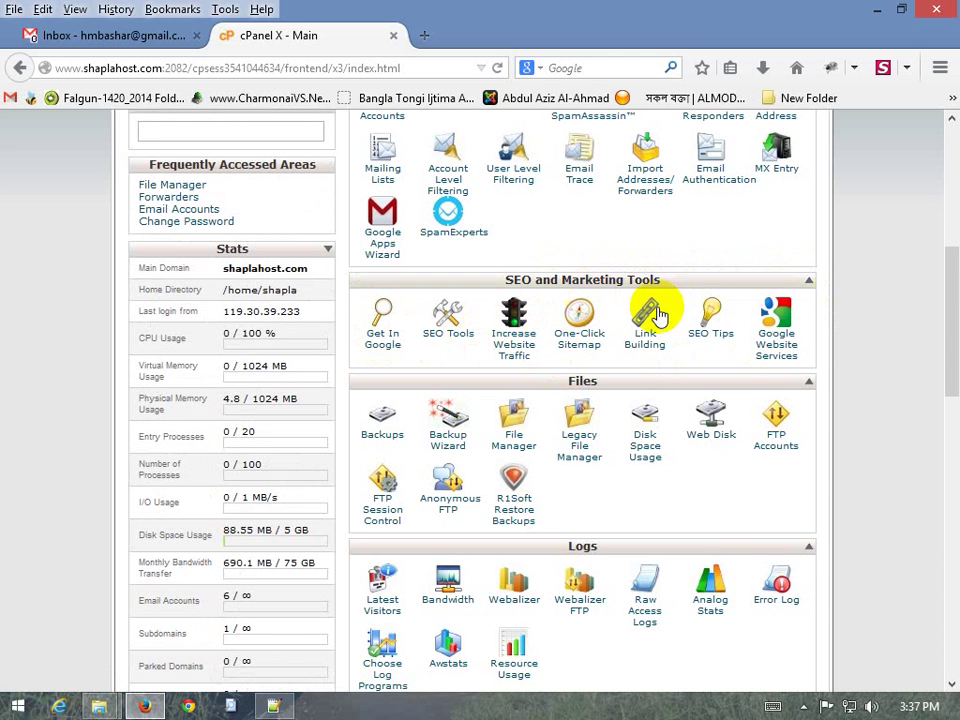
pyautogui.scroll(2, 829, 336)
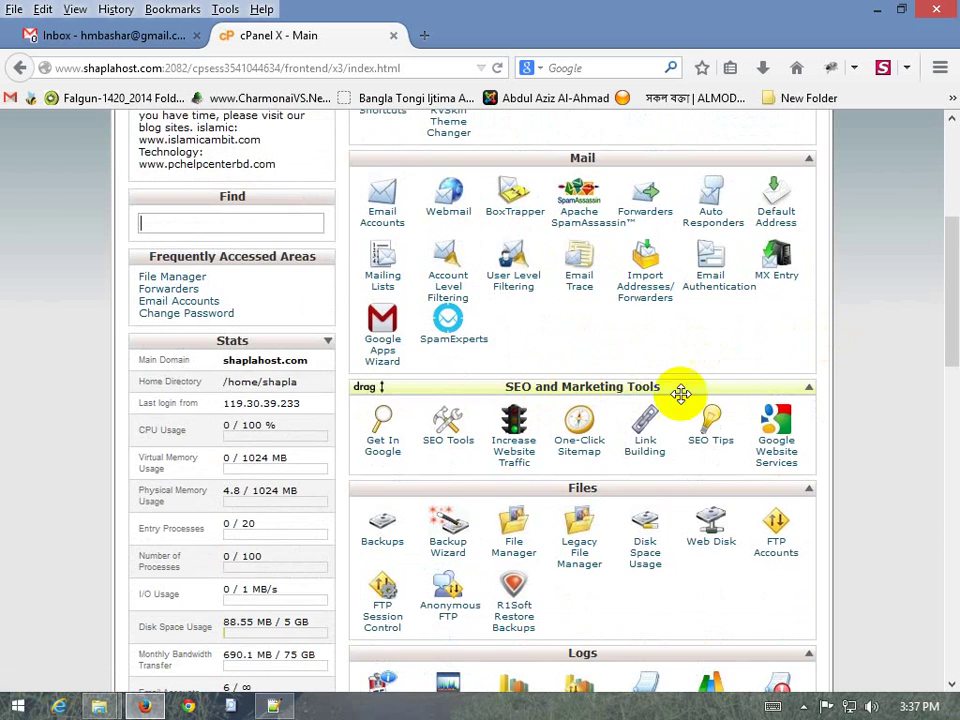
pyautogui.scroll(2, 690, 398)
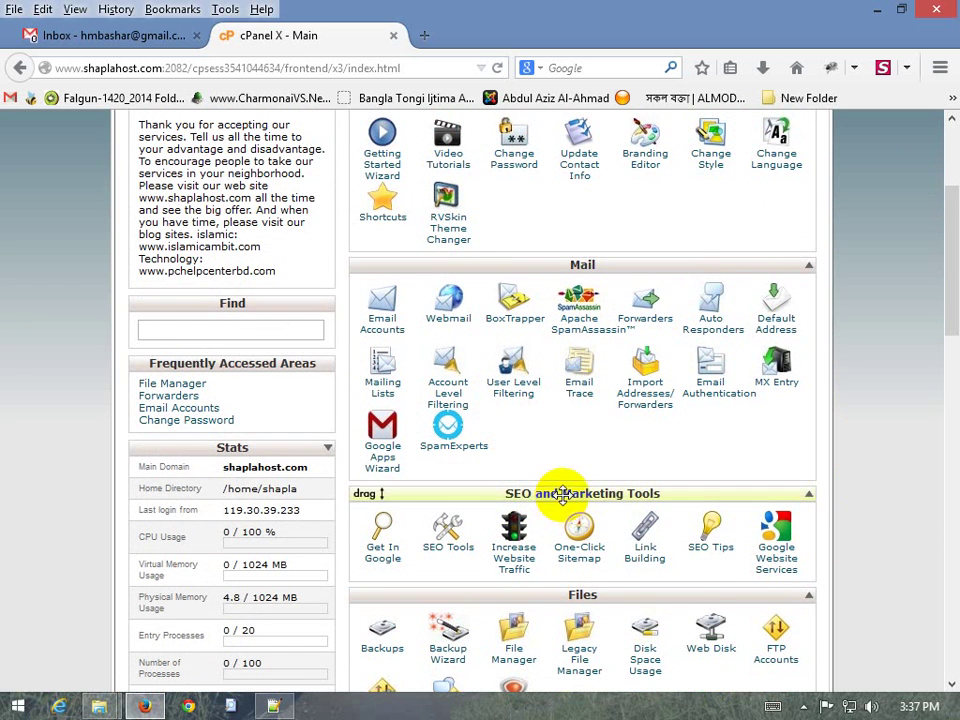
pyautogui.moveTo(563, 493)
pyautogui.mouseDown()
pyautogui.moveTo(553, 253)
pyautogui.moveTo(561, 379)
pyautogui.moveTo(553, 482)
pyautogui.mouseUp()
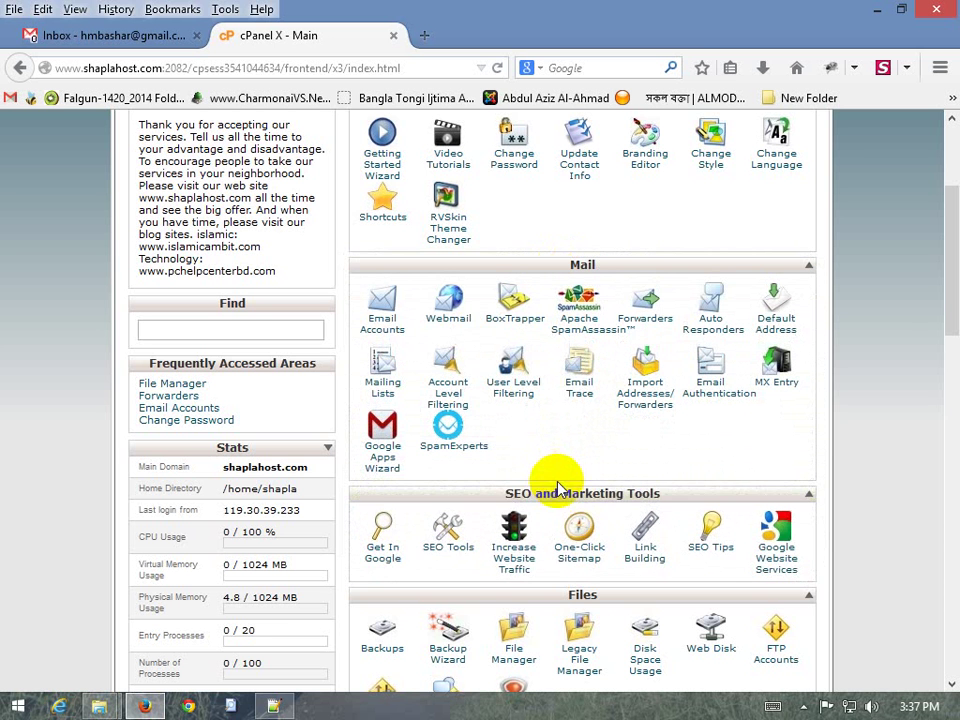
pyautogui.scroll(-2, 585, 500)
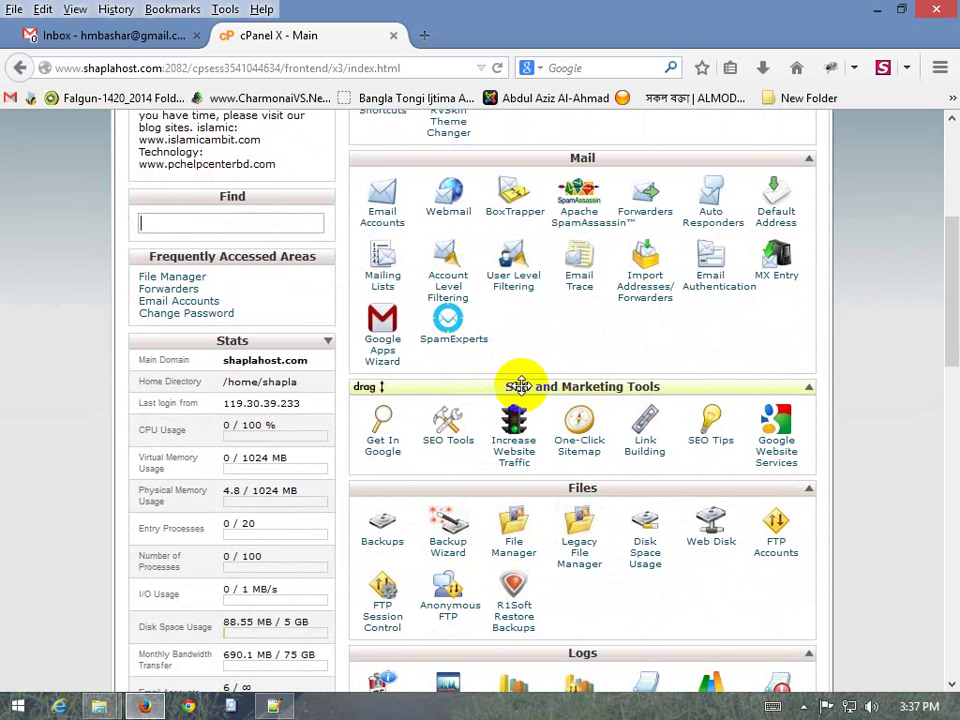
# Move the Files section higher up, then put it back below SEO and Marketing Tools
pyautogui.moveTo(549, 492); pyautogui.dragTo(559, 388)
pyautogui.moveTo(620, 386); pyautogui.dragTo(536, 439)
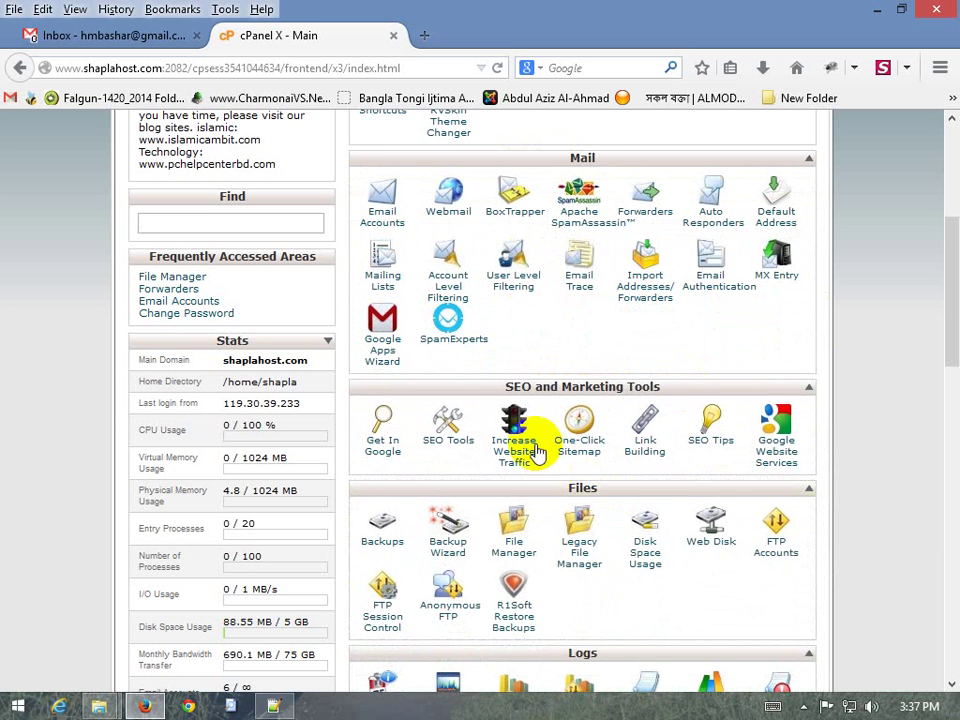
pyautogui.scroll(-2, 703, 396)
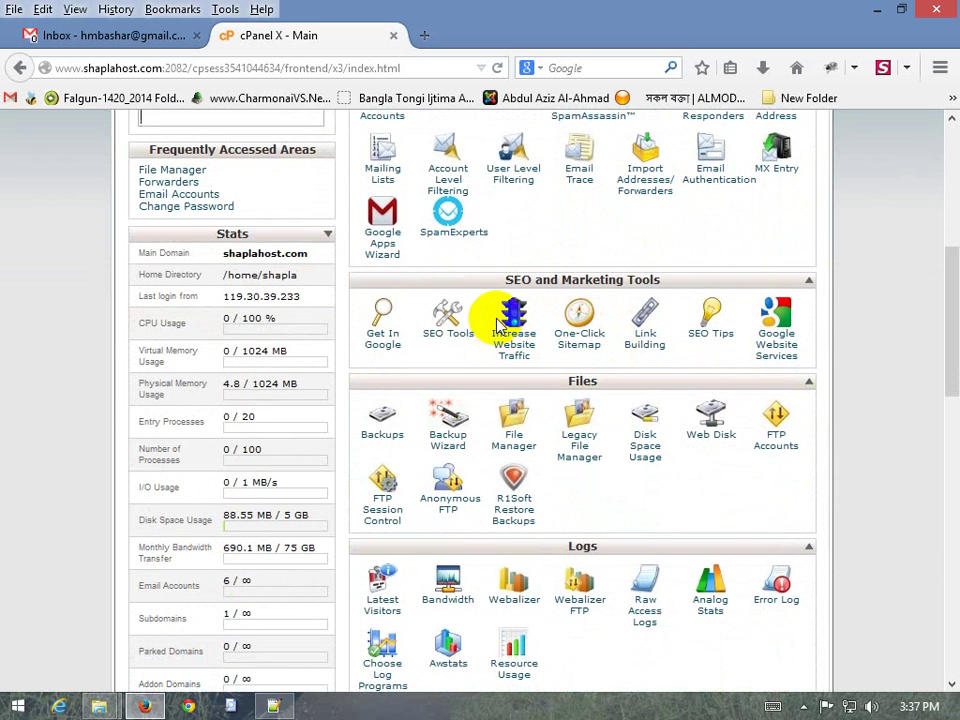
pyautogui.scroll(-2, 493, 312)
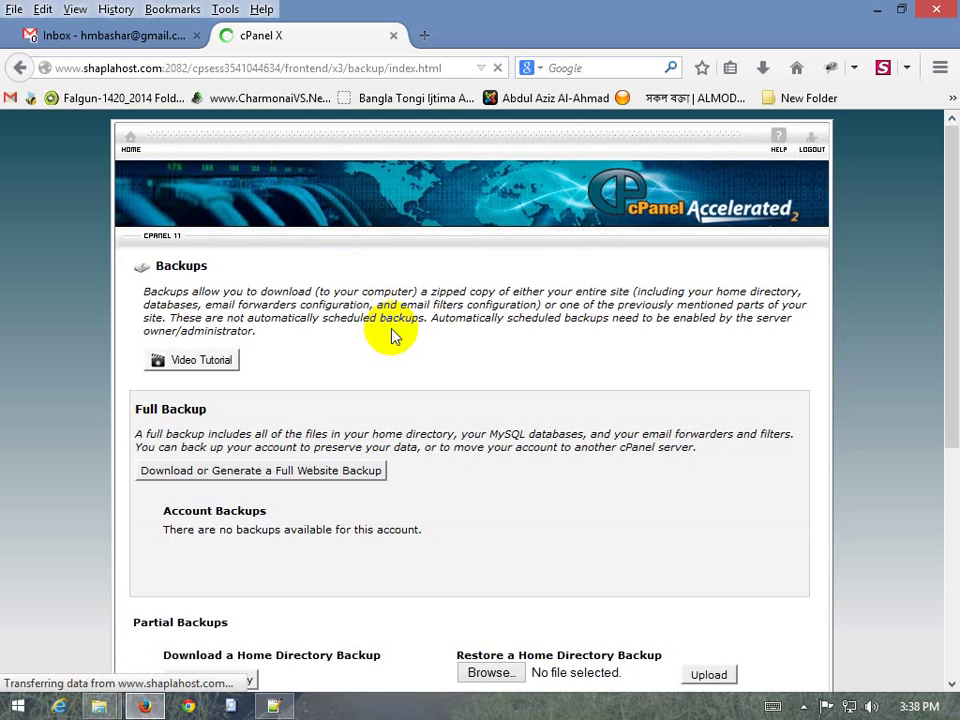
# Scroll the Backups page and open 'Download or Generate a Full Website Backup'
pyautogui.scroll(-2, 380, 350)
pyautogui.scroll(-2, 463, 401)
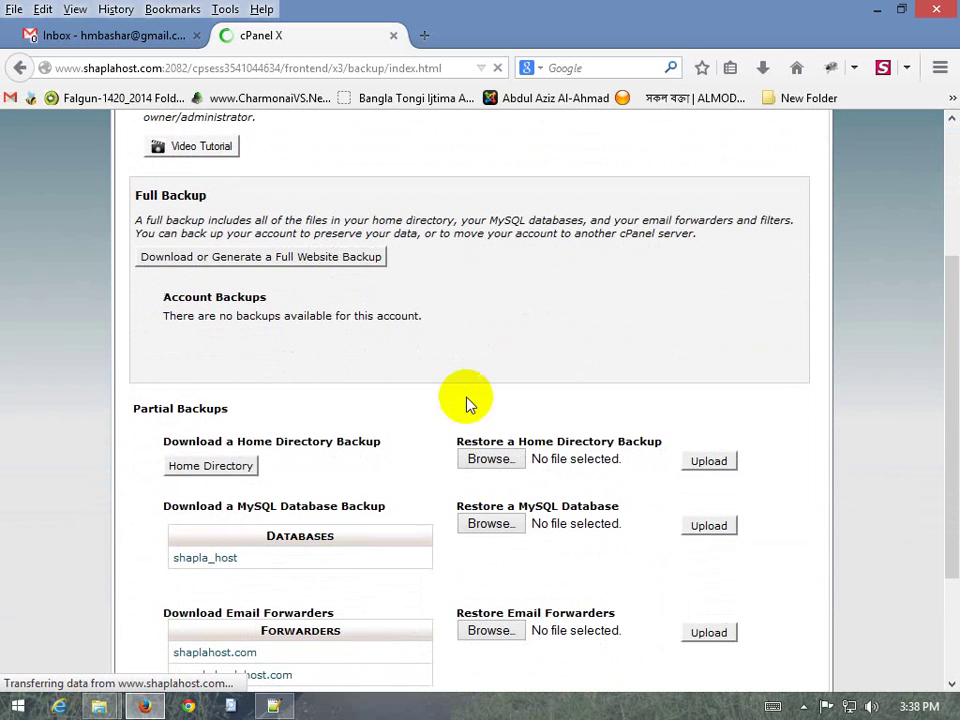
pyautogui.scroll(-2, 350, 463)
pyautogui.scroll(-2, 364, 465)
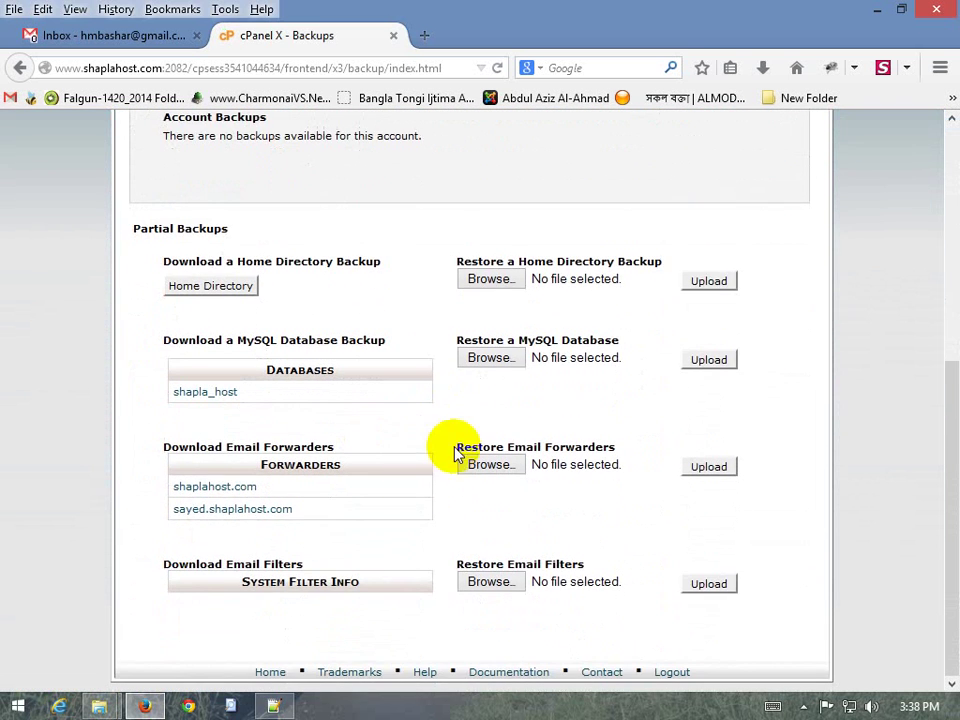
pyautogui.scroll(5, 358, 505)
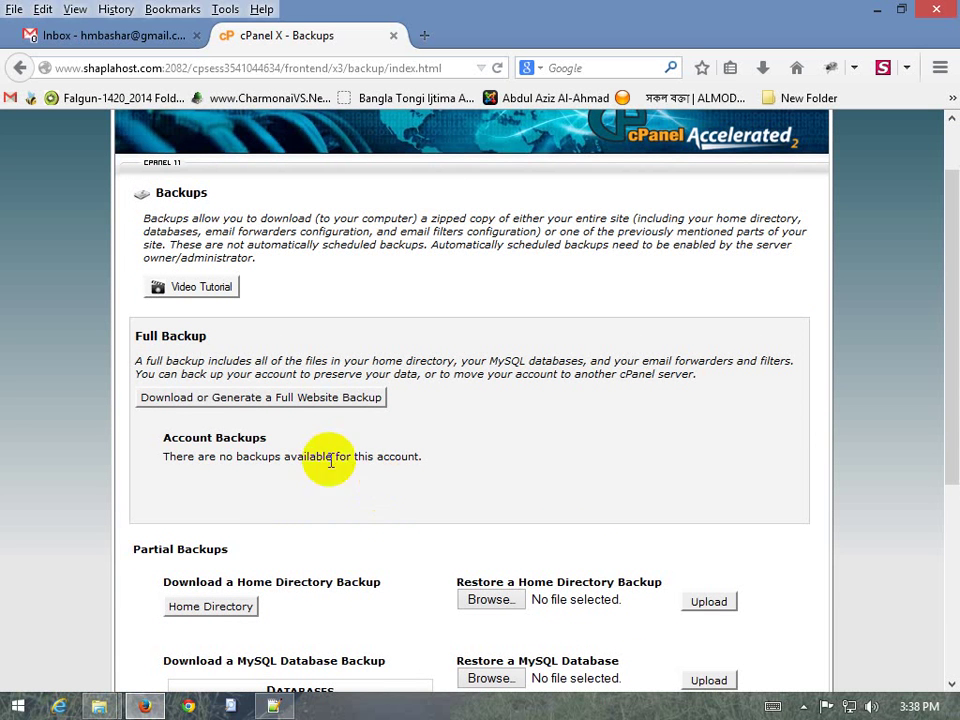
pyautogui.click(222, 408)
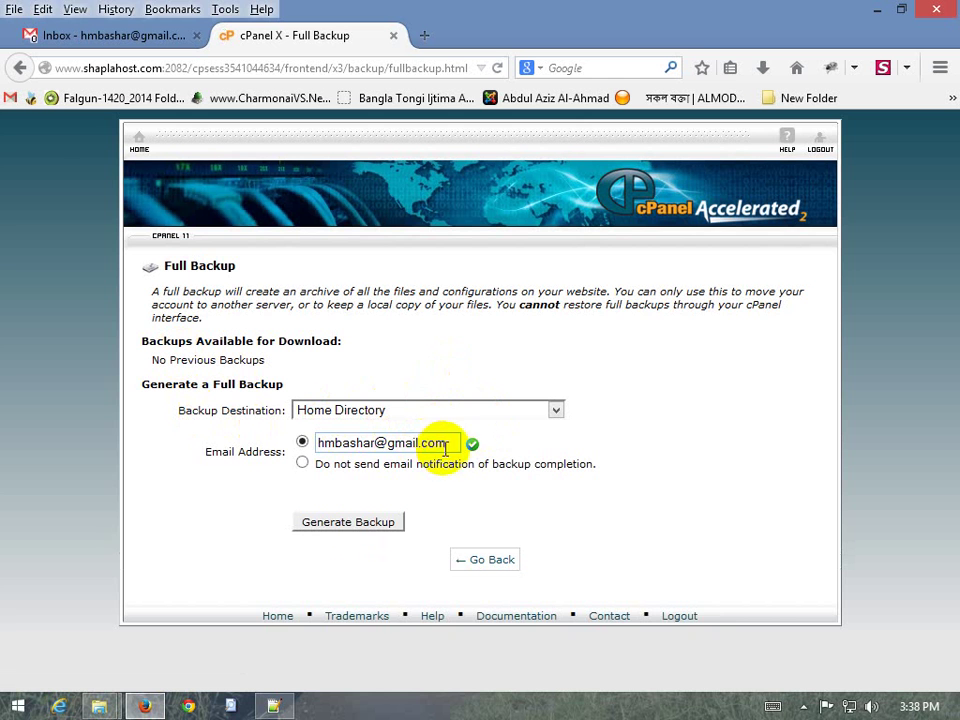
# Keep Home Directory as destination and the notification e-mail address, then generate the full backup
pyautogui.moveTo(446, 440); pyautogui.dragTo(317, 440)
pyautogui.click(360, 441)
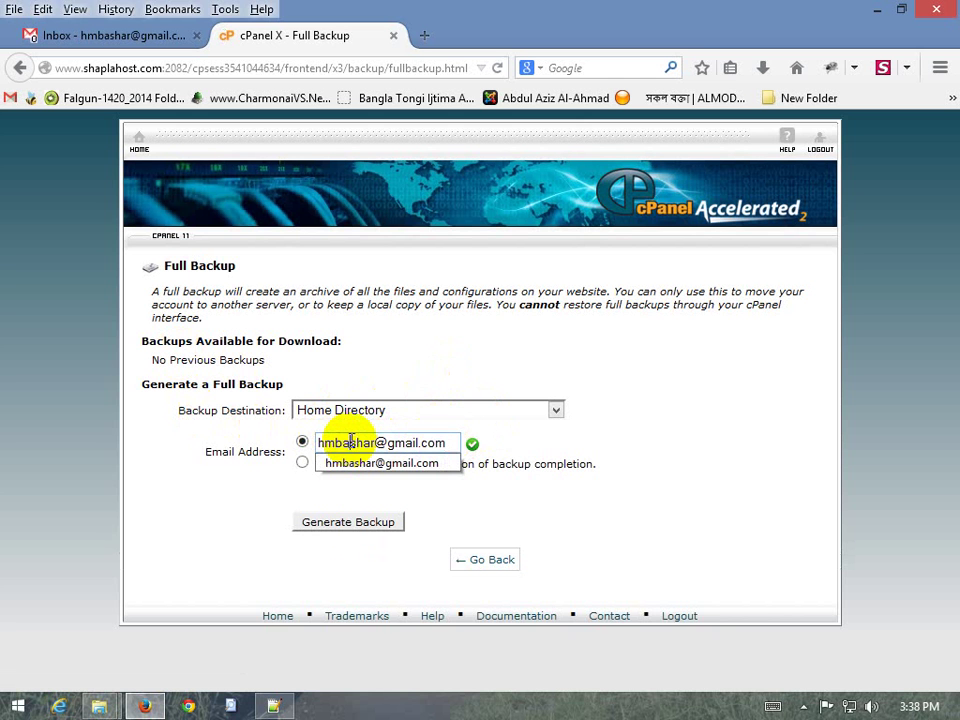
pyautogui.click(349, 443)
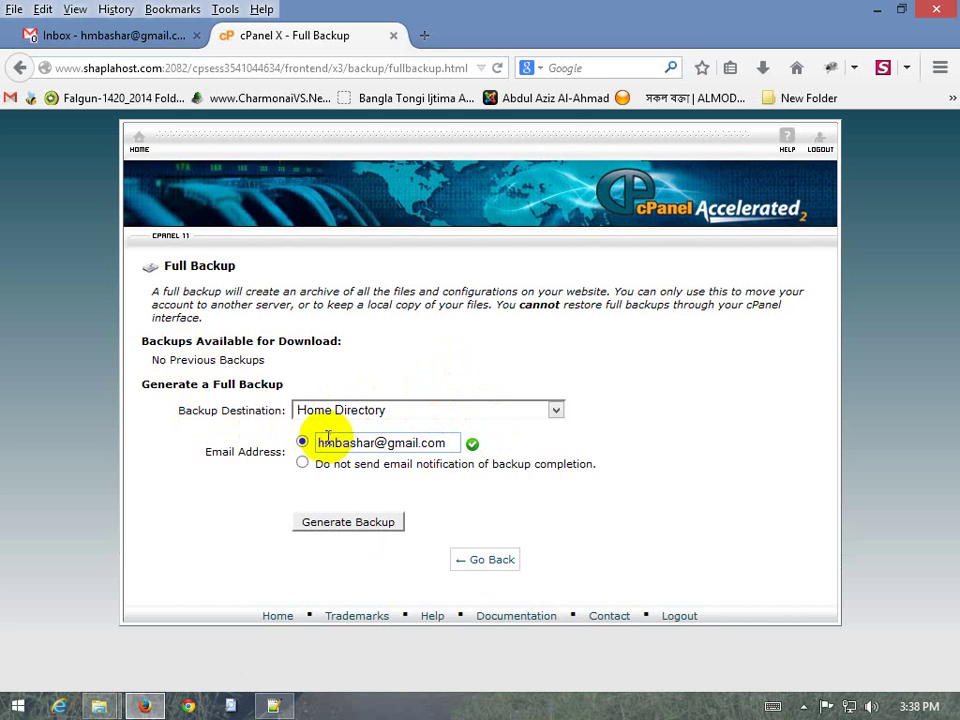
pyautogui.click(435, 444)
pyautogui.click(385, 443)
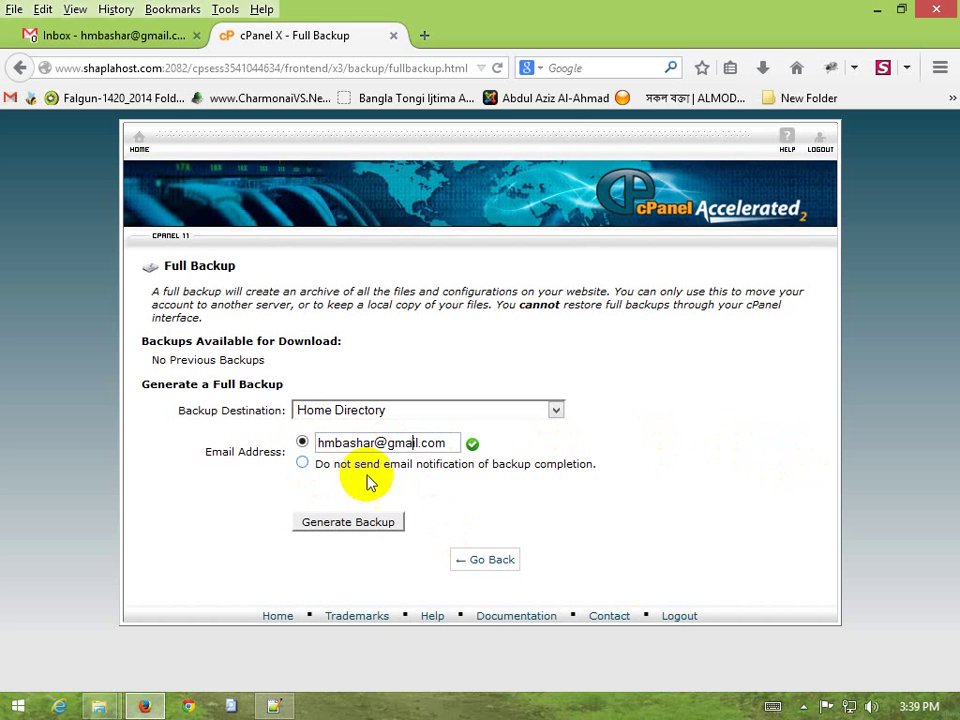
pyautogui.moveTo(318, 442); pyautogui.dragTo(390, 442)
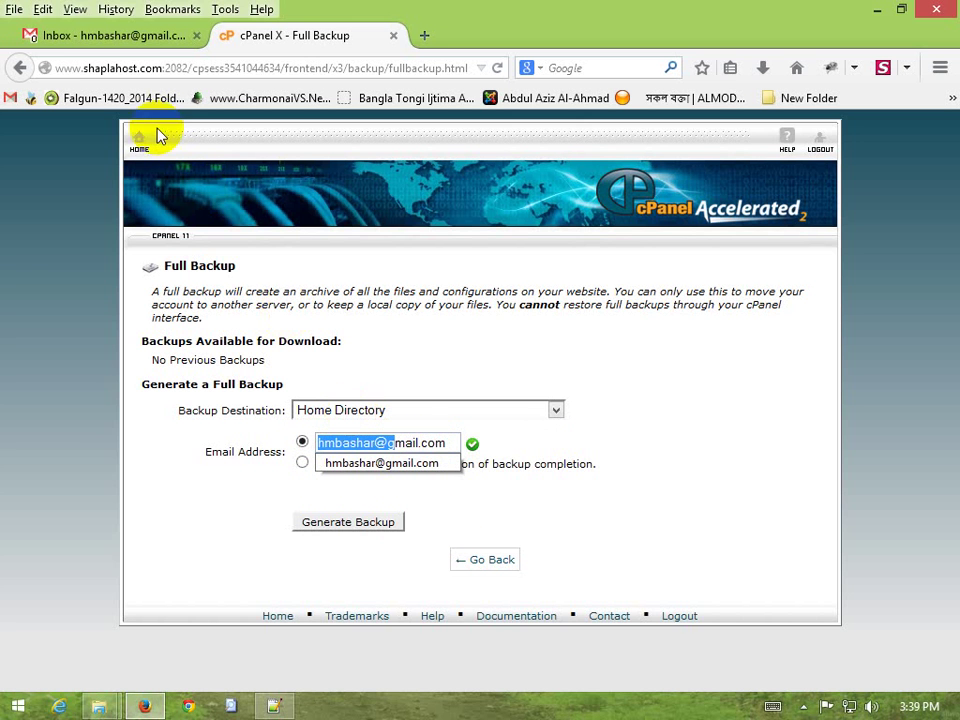
pyautogui.press('Escape')
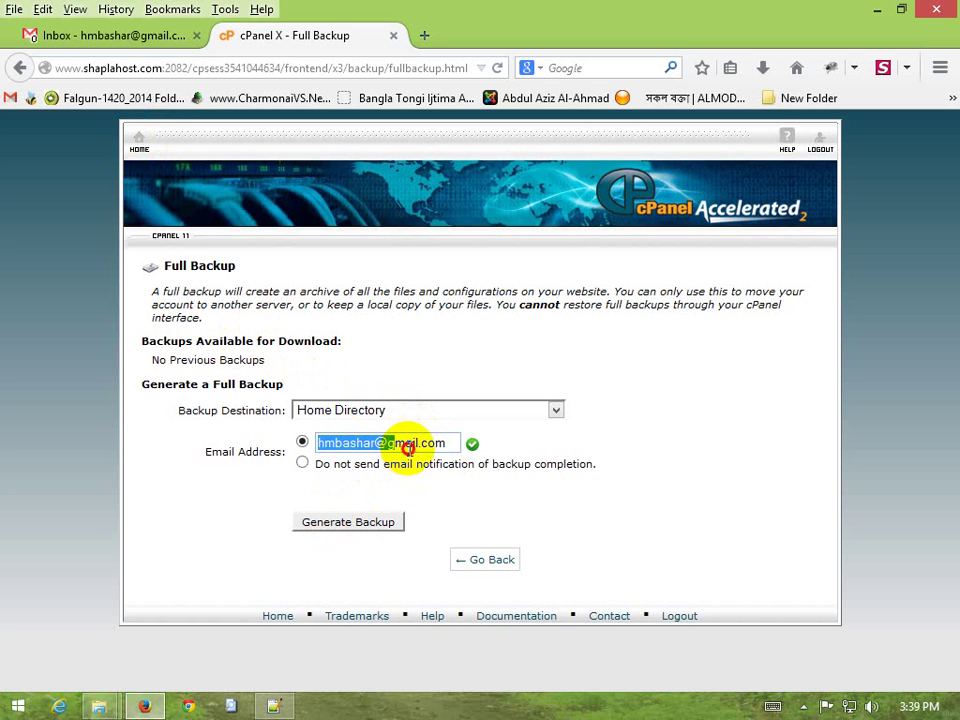
pyautogui.click(408, 449)
pyautogui.click(350, 528)
pyautogui.click(343, 527)
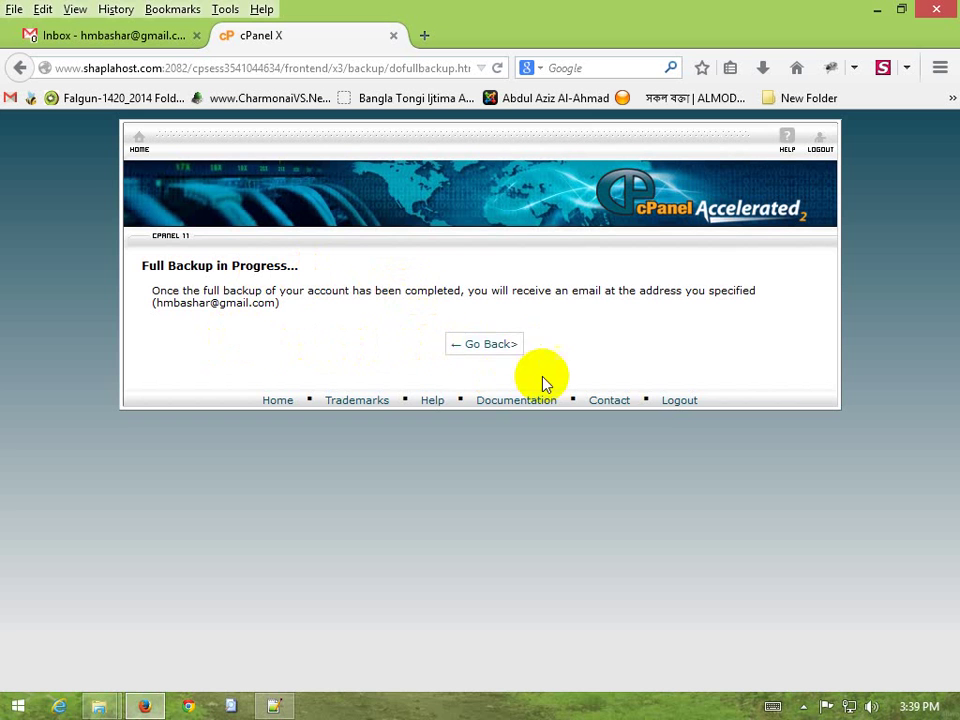
# Return to Full Backup, check the in-progress backup-5.30.2014_10-39-34_shapla.tar.gz entry, then go to Gmail
pyautogui.click(483, 352)
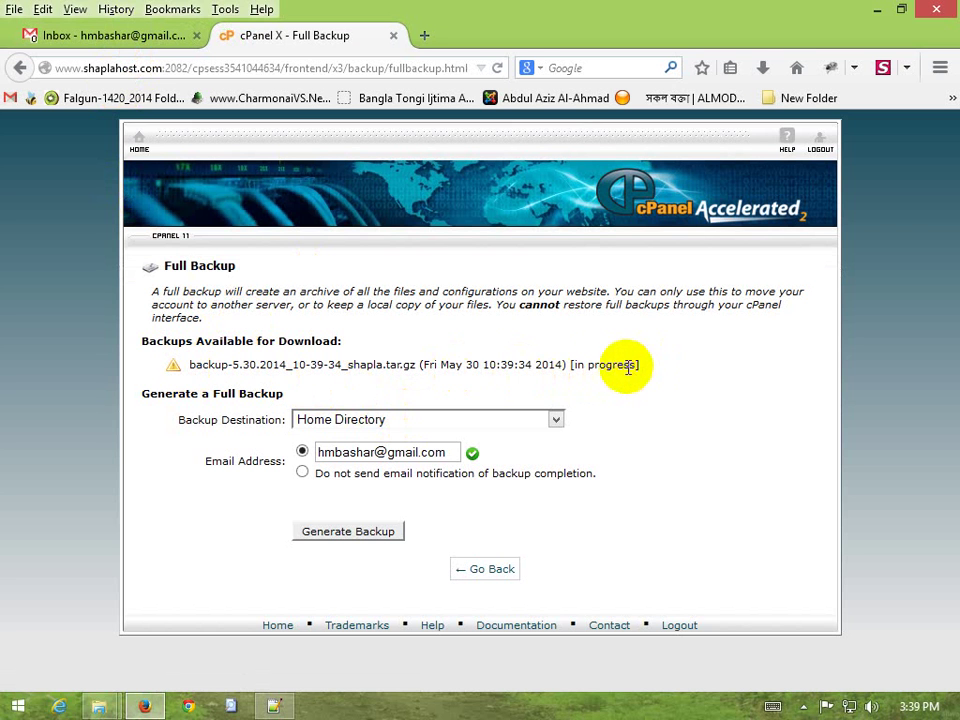
pyautogui.moveTo(388, 364); pyautogui.dragTo(505, 364)
pyautogui.click(460, 364)
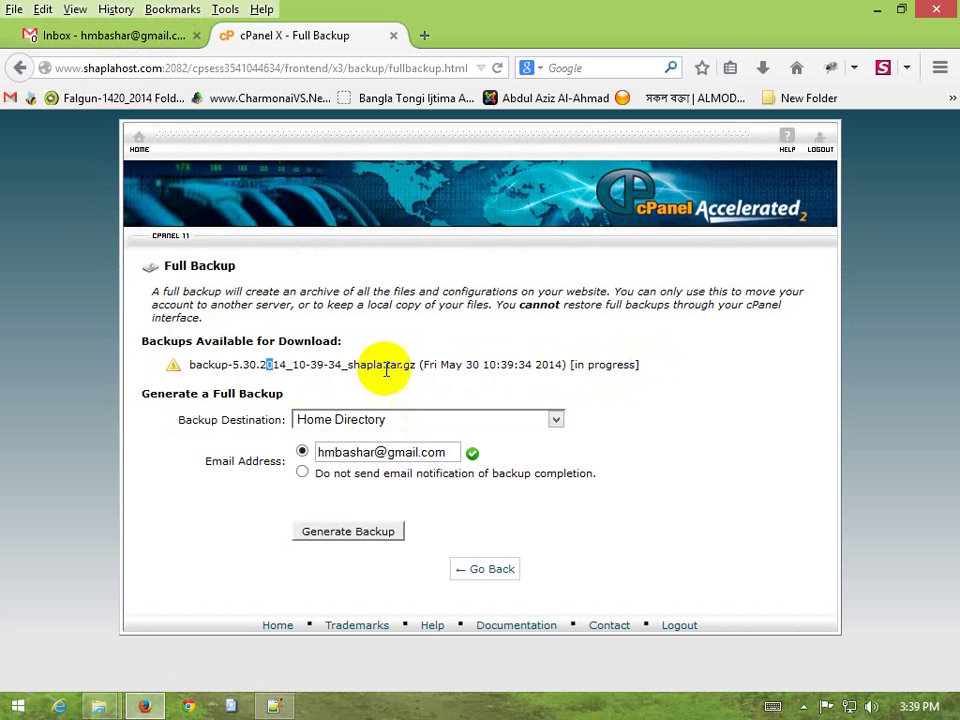
pyautogui.click(247, 364)
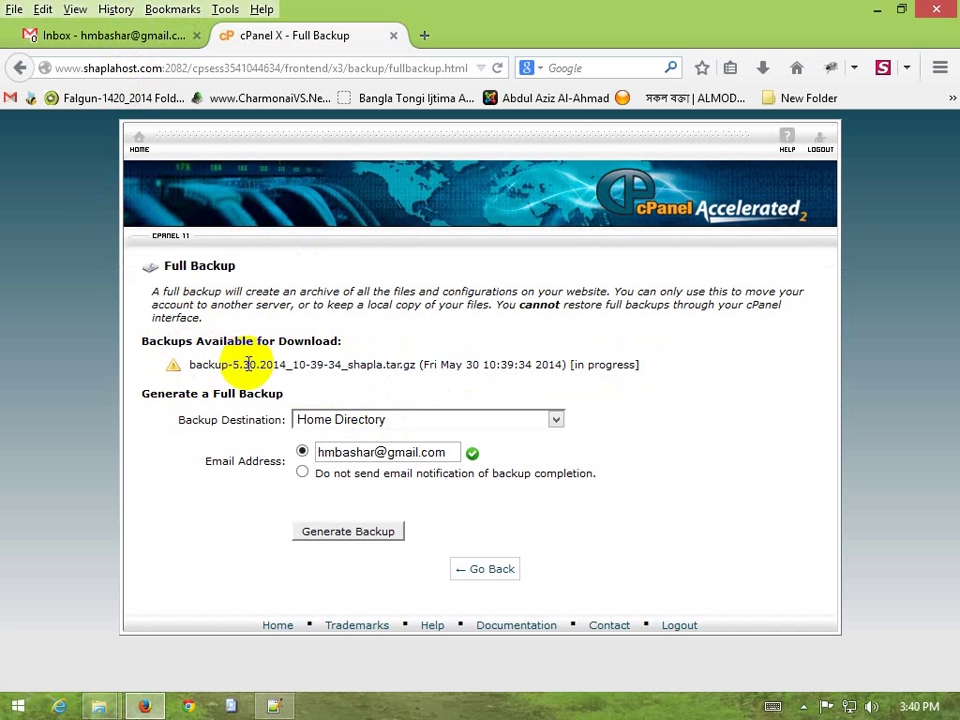
pyautogui.click(70, 36)
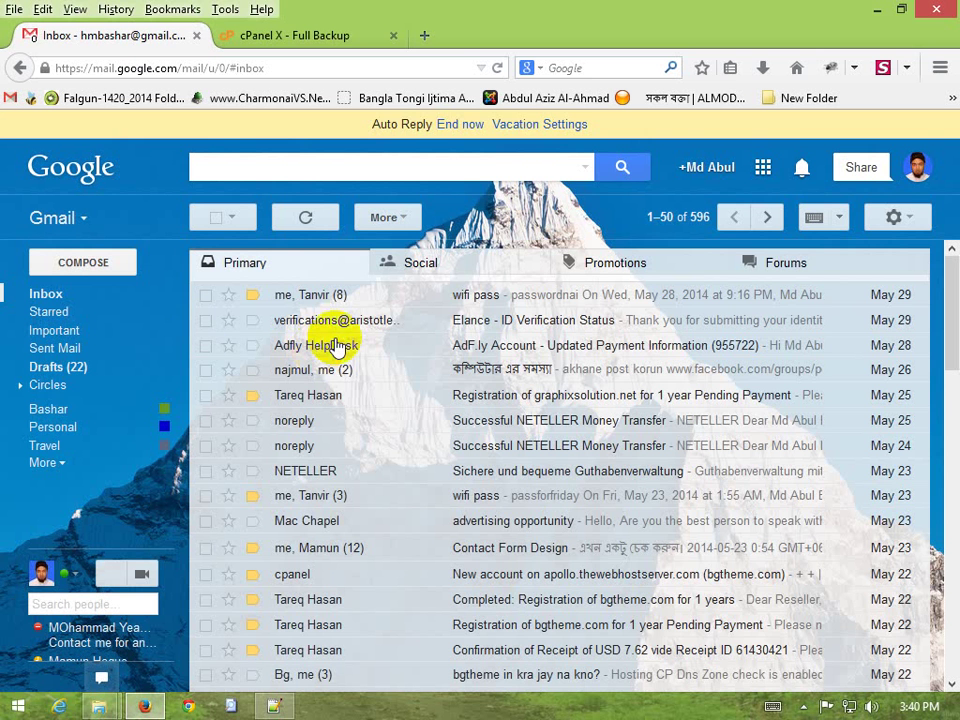
# Refresh the Gmail inbox to find the 'Full Backup Completed' email, then return to cPanel
pyautogui.click(42, 294)
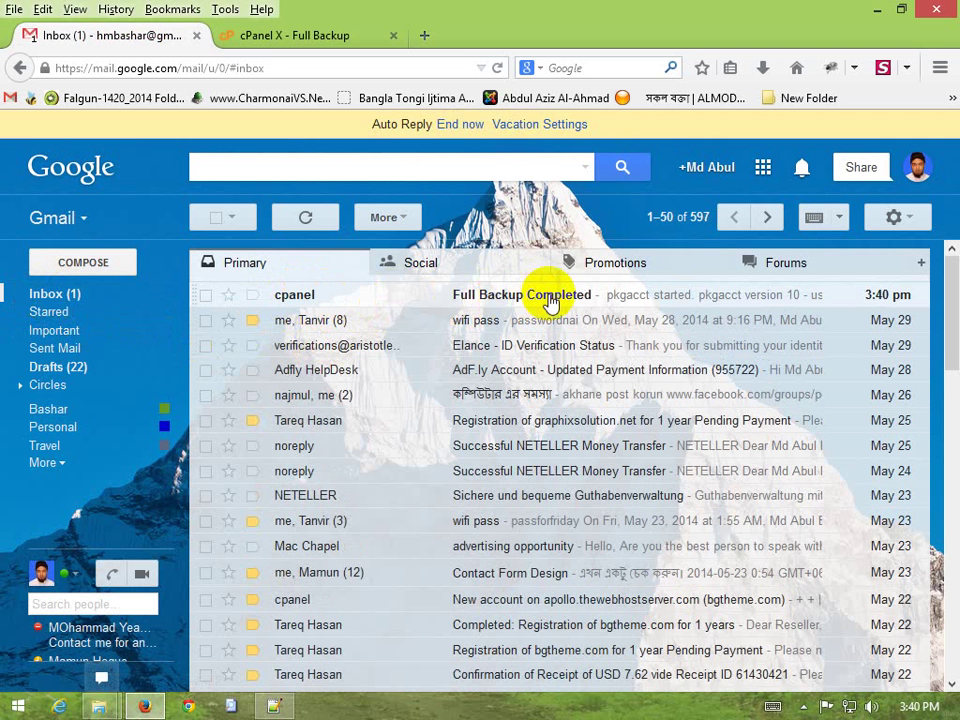
pyautogui.click(318, 40)
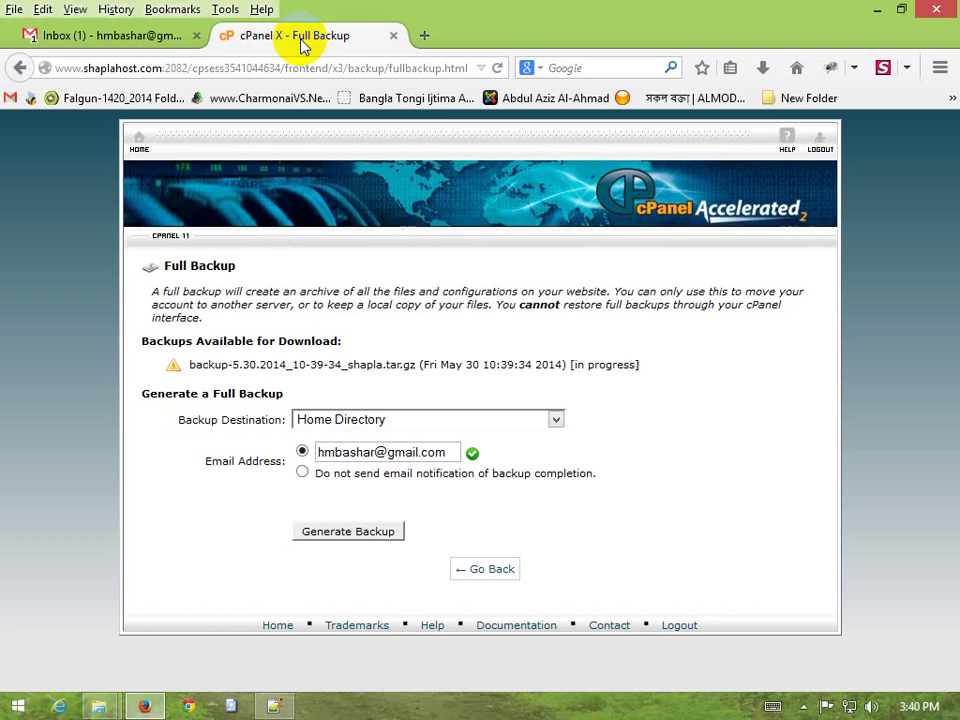
# Reload the Full Backup page, try downloading backup-5.30.2014_10-39-34_shapla.tar.gz, cancel it, then go HOME
pyautogui.click(496, 68)
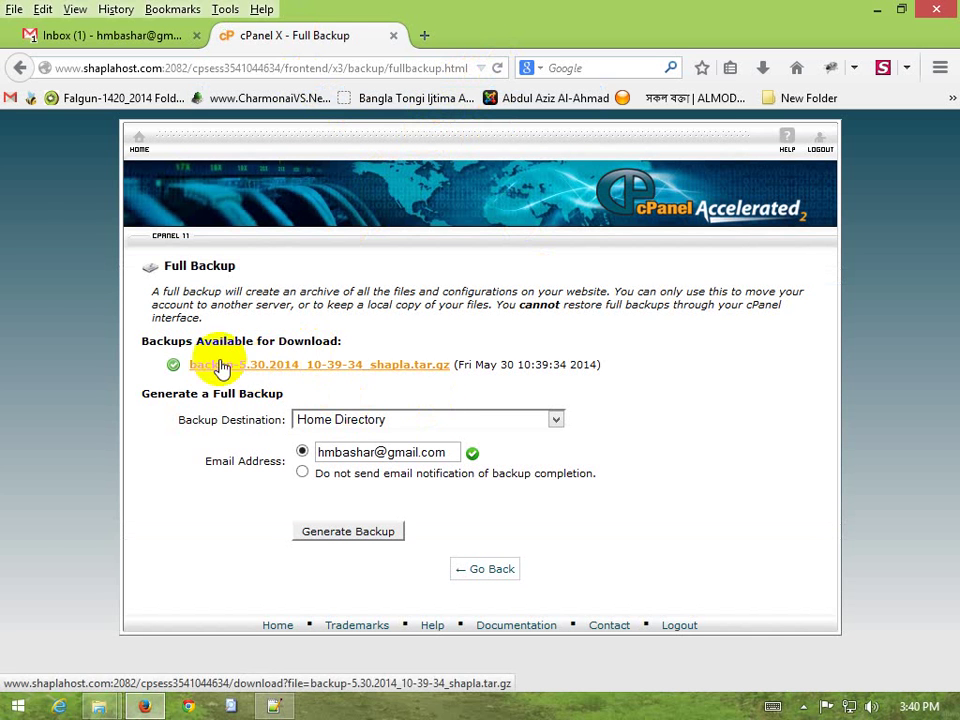
pyautogui.click(264, 369)
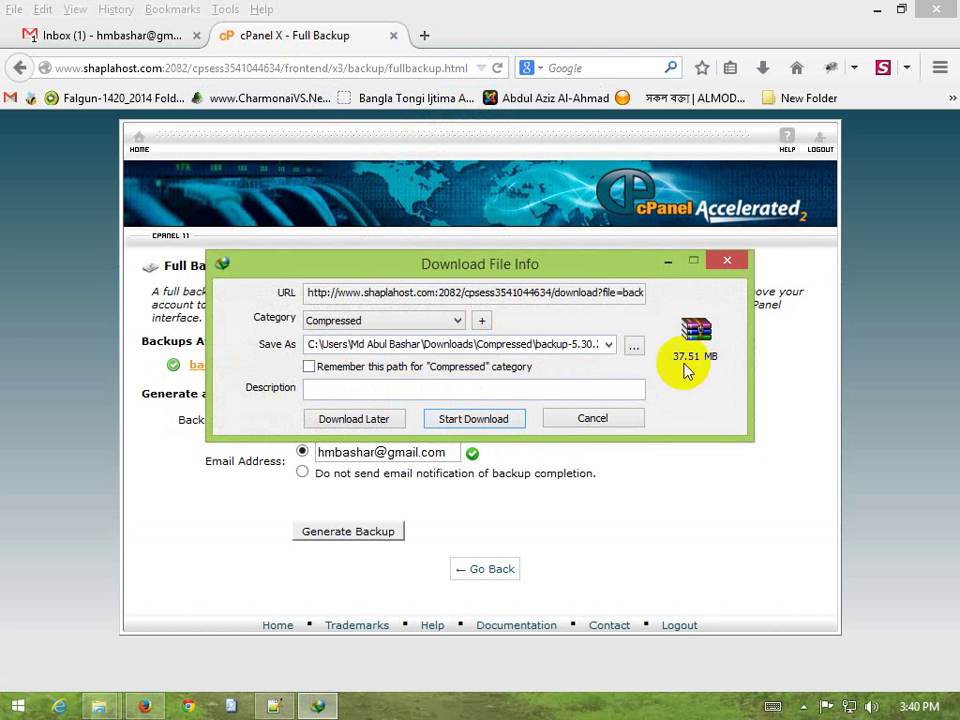
pyautogui.click(603, 421)
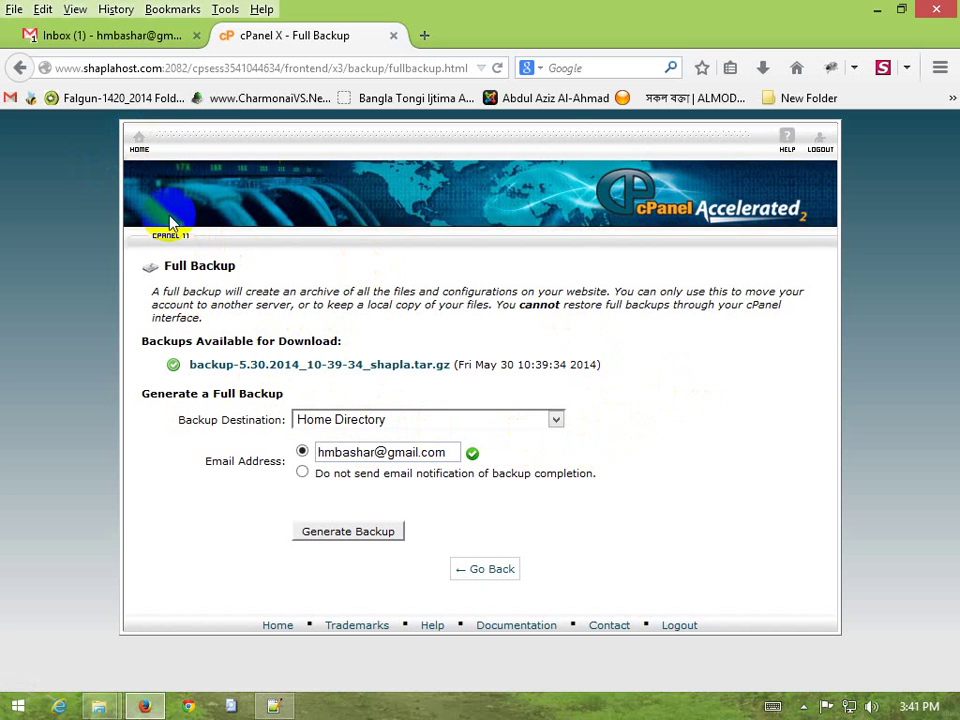
pyautogui.click(139, 141)
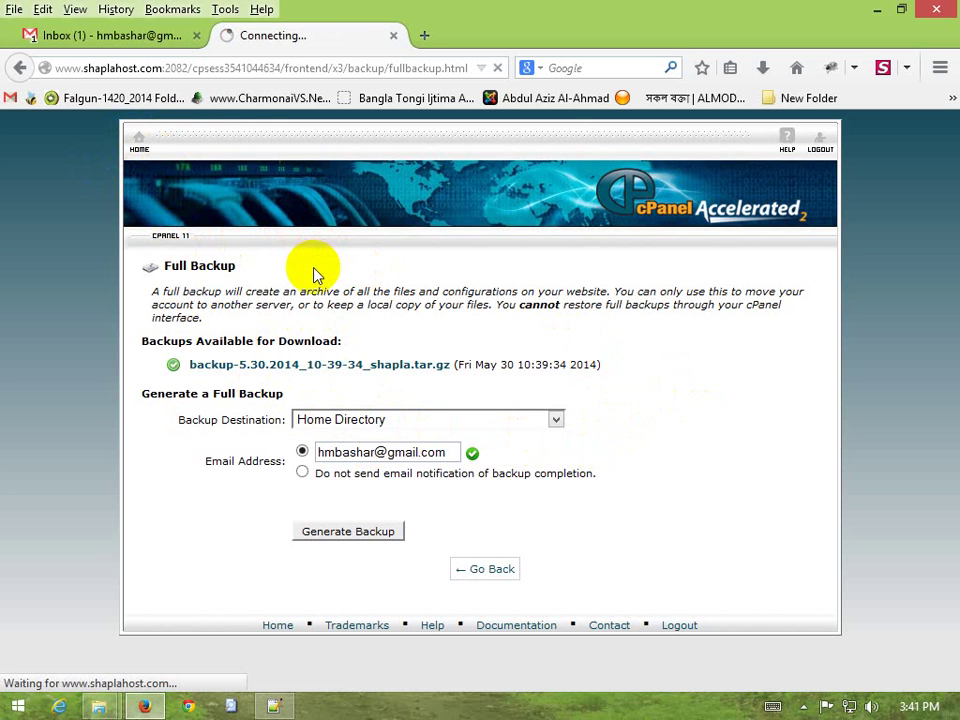
# Delete the 'Full Backup Completed' message from cpanel in Gmail and return to the cPanel tab
pyautogui.click(100, 35)
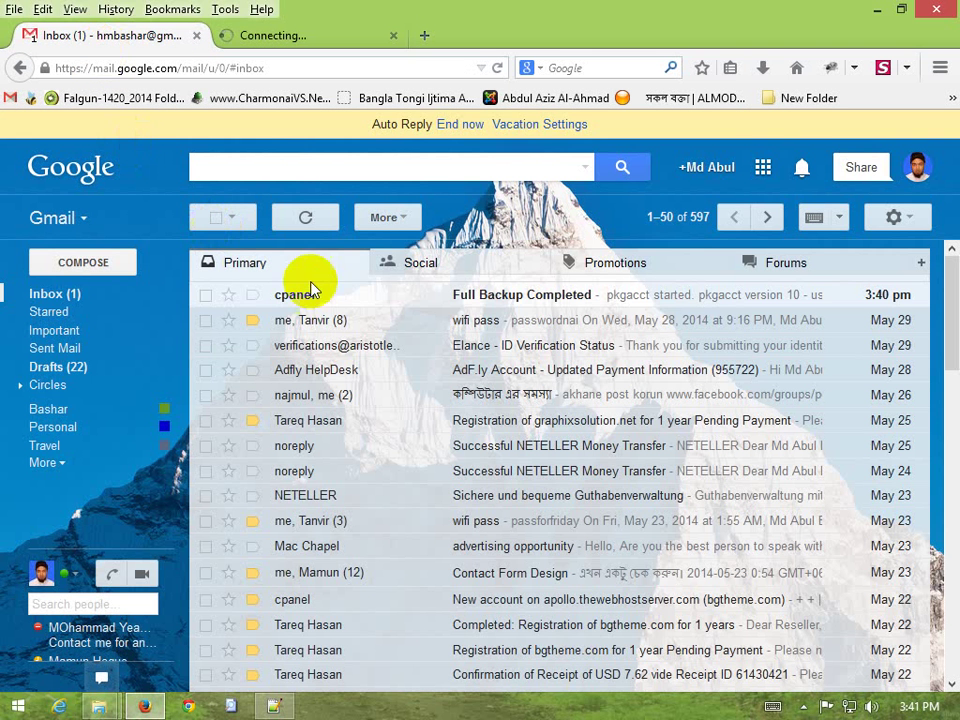
pyautogui.click(206, 295)
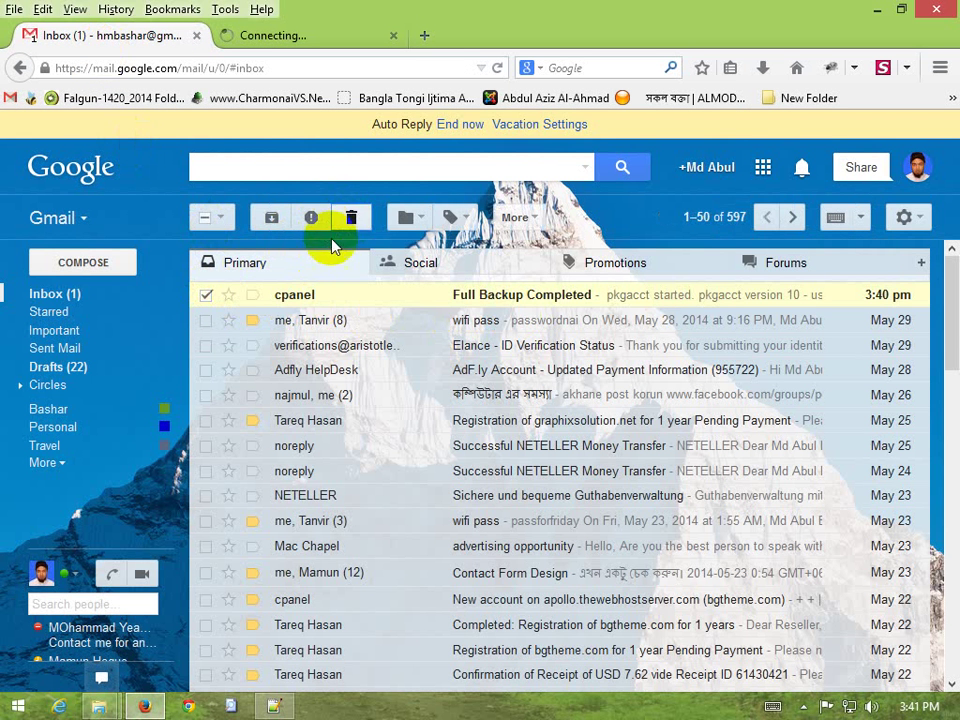
pyautogui.click(350, 218)
pyautogui.click(285, 38)
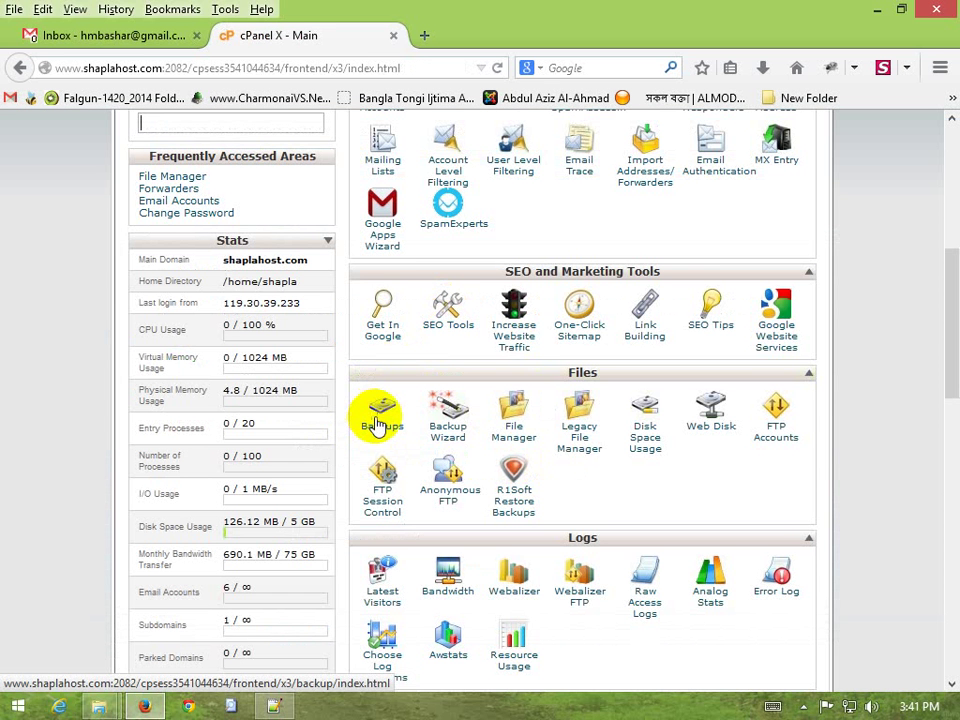
# Click around Backups and File Manager in the Files section of the cPanel home page
pyautogui.click(390, 428)
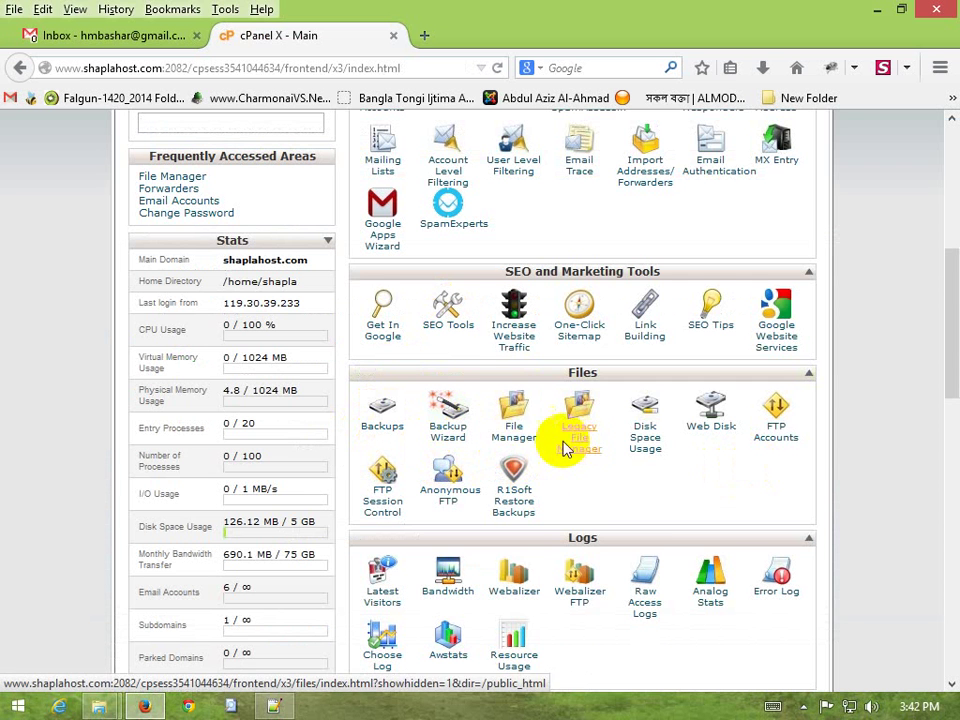
pyautogui.click(515, 438)
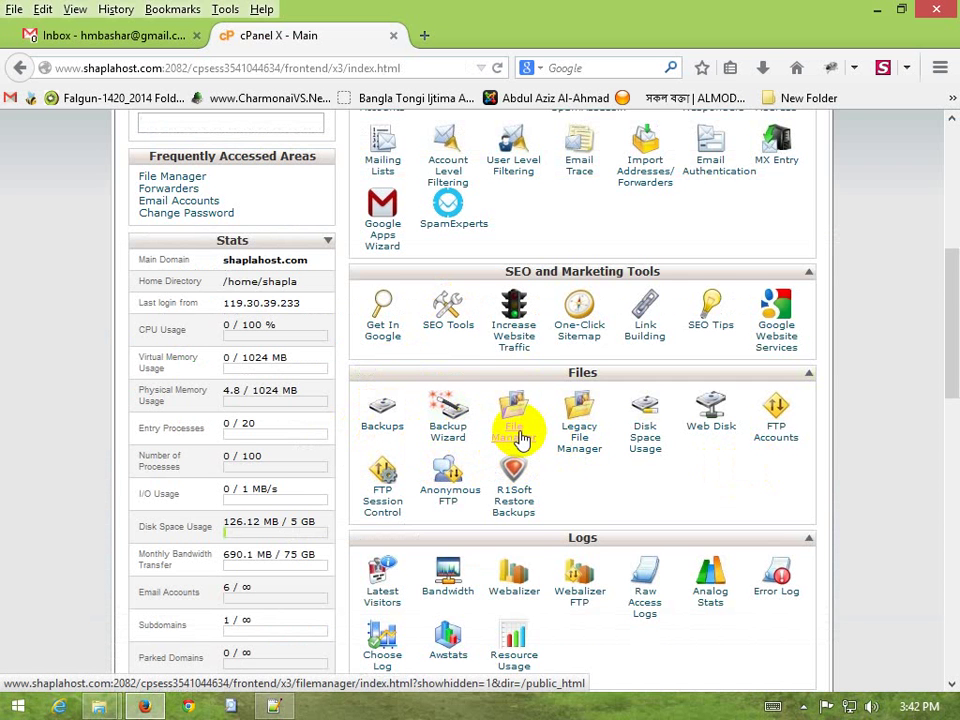